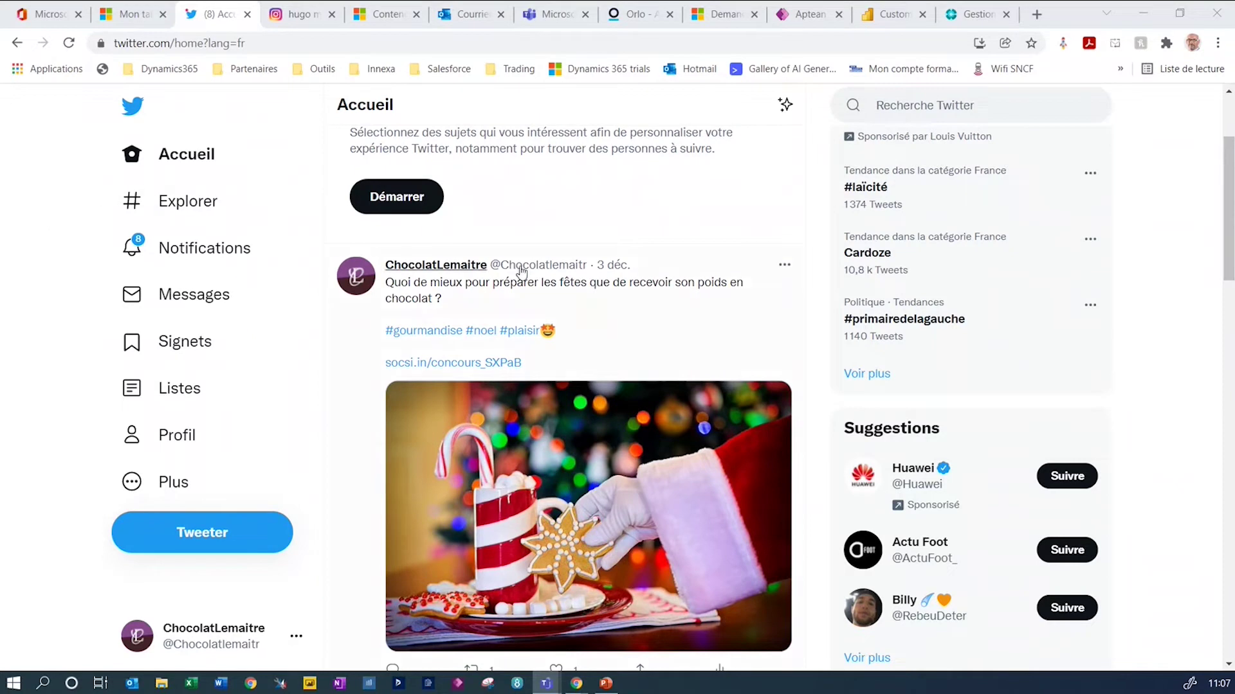
# View the chocolate contest post on Instagram, then follow the contest link socsi.in/concours_SXPaB in the ChocolatLemaitre tweet
pyautogui.click(280, 19)
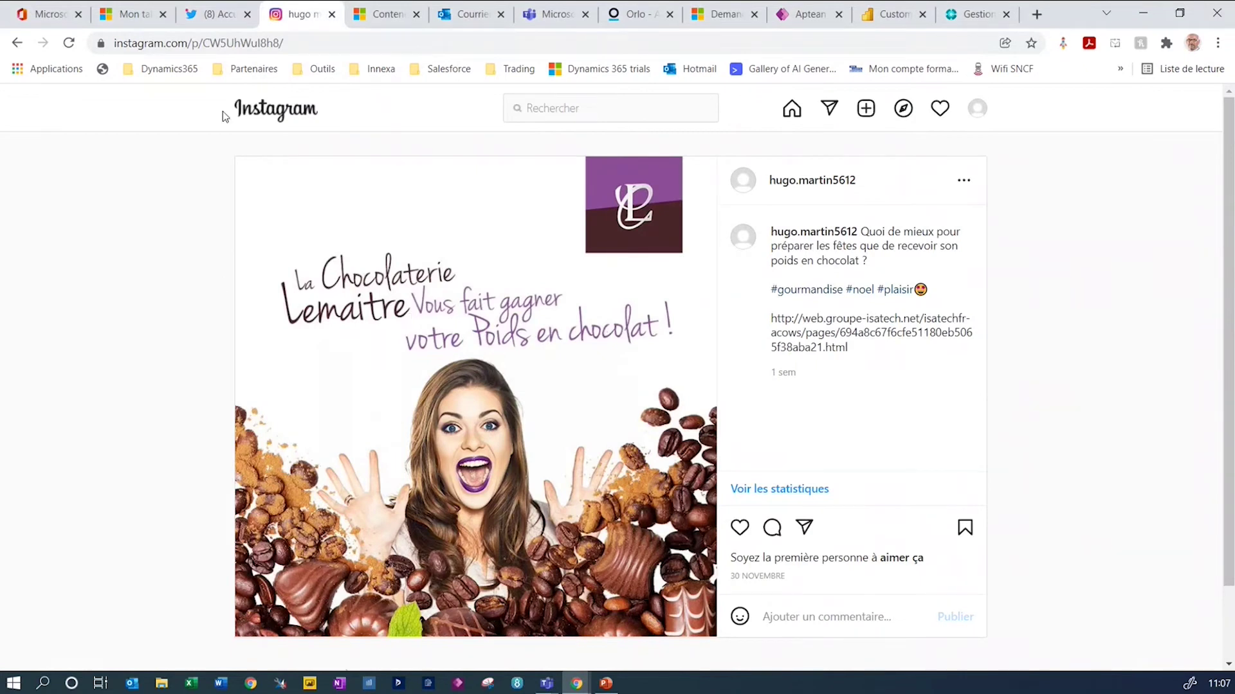
pyautogui.click(205, 15)
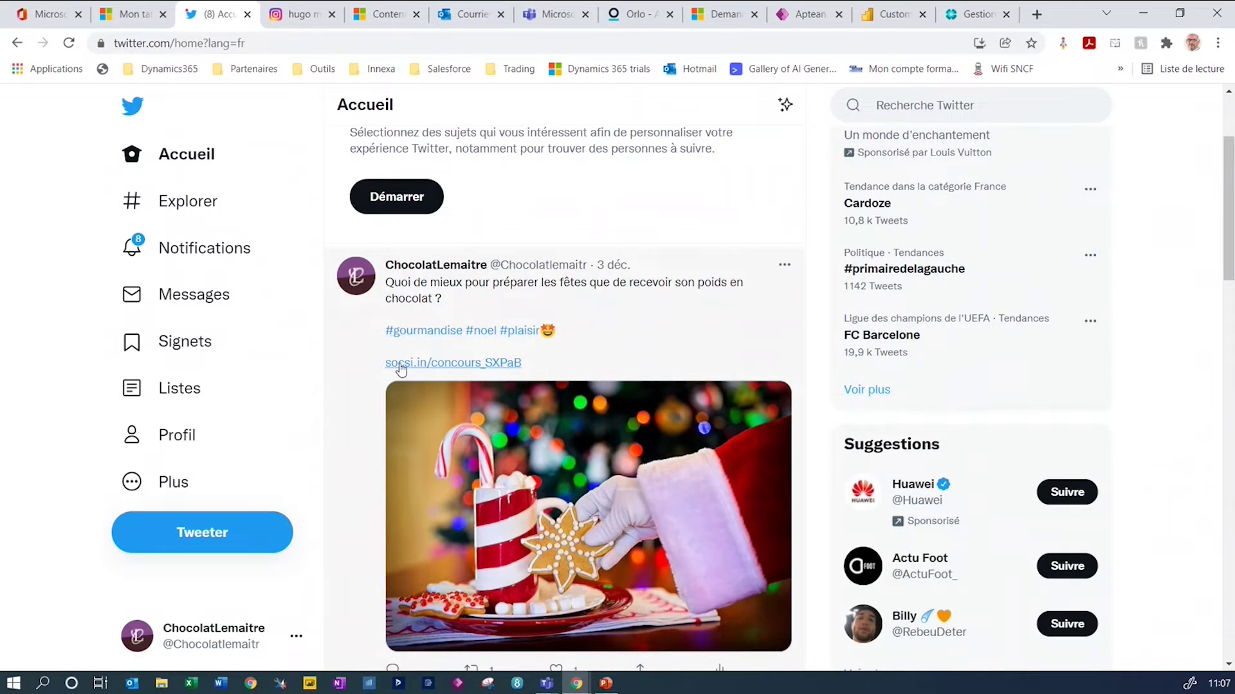
pyautogui.click(449, 364)
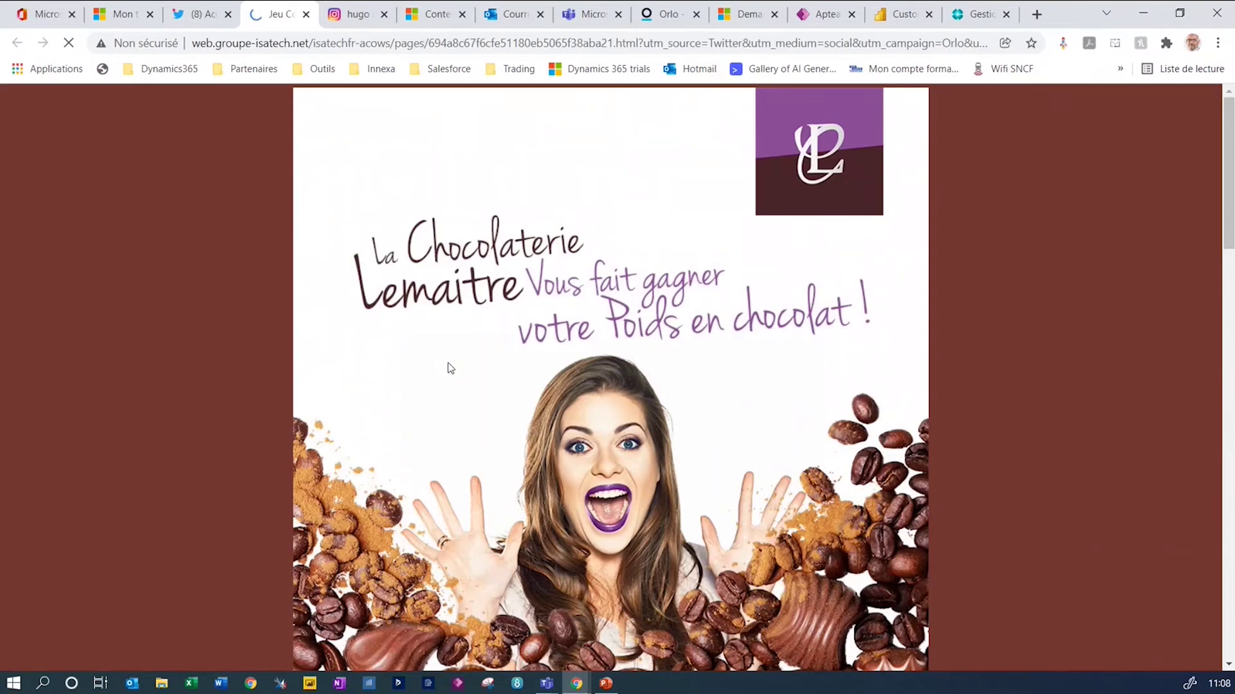
# Examine the contest landing page's registration form, including the choices offered for Civilité
pyautogui.scroll(-1, 450, 368)
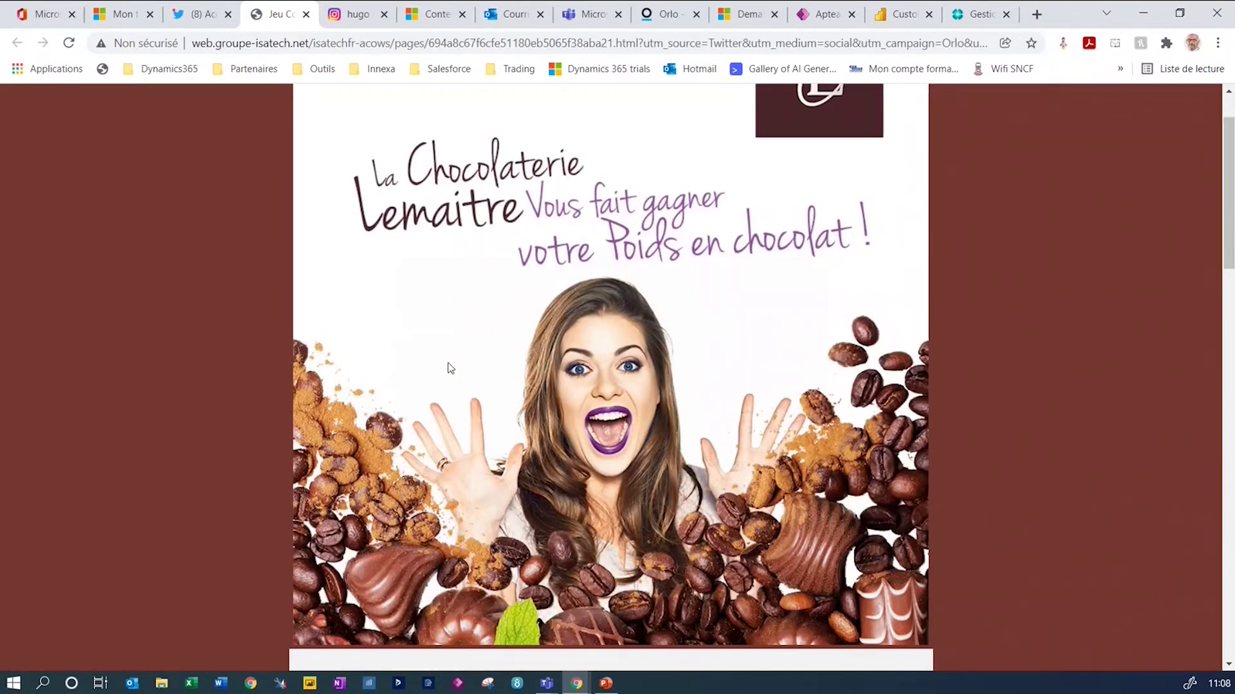
pyautogui.scroll(-7, 450, 367)
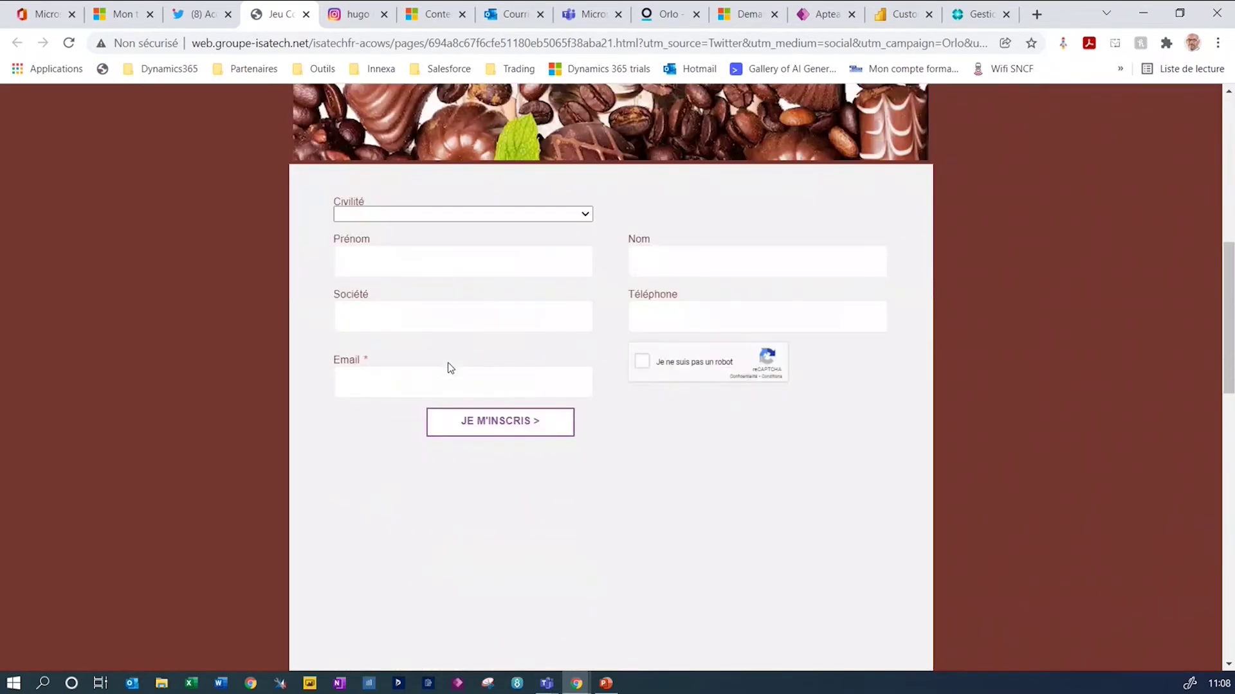
pyautogui.click(446, 214)
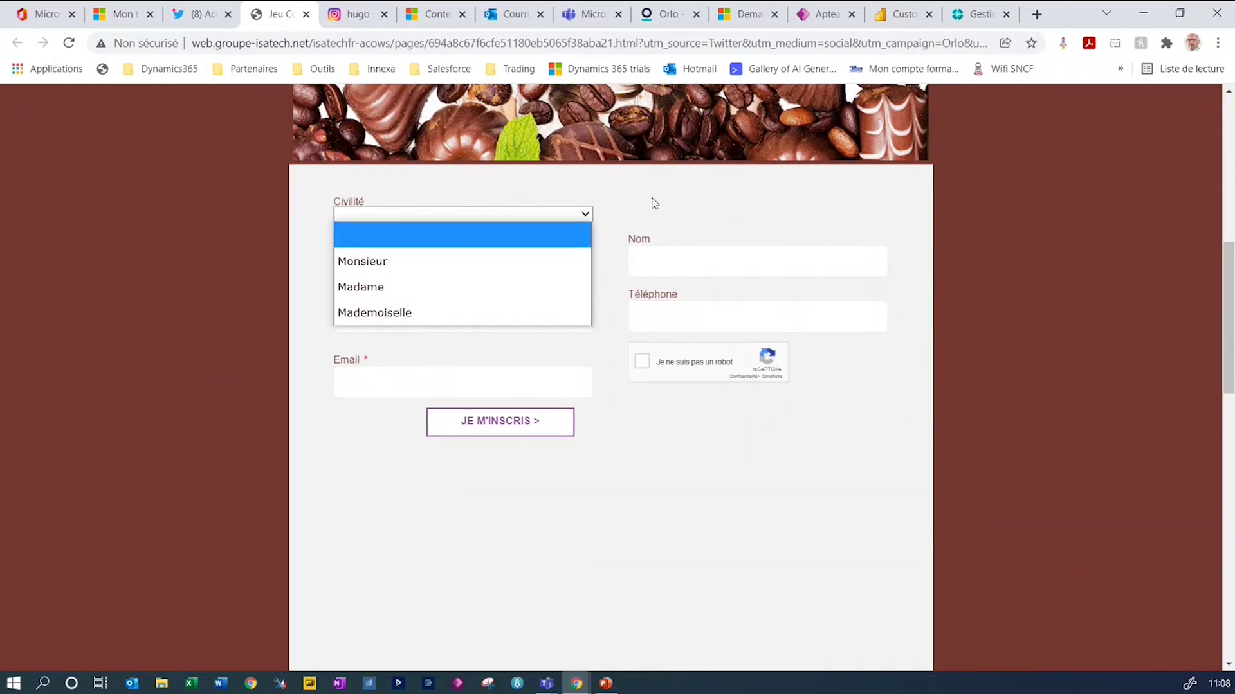
pyautogui.scroll(6, 650, 195)
pyautogui.scroll(2, 598, 235)
pyautogui.scroll(-5, 604, 263)
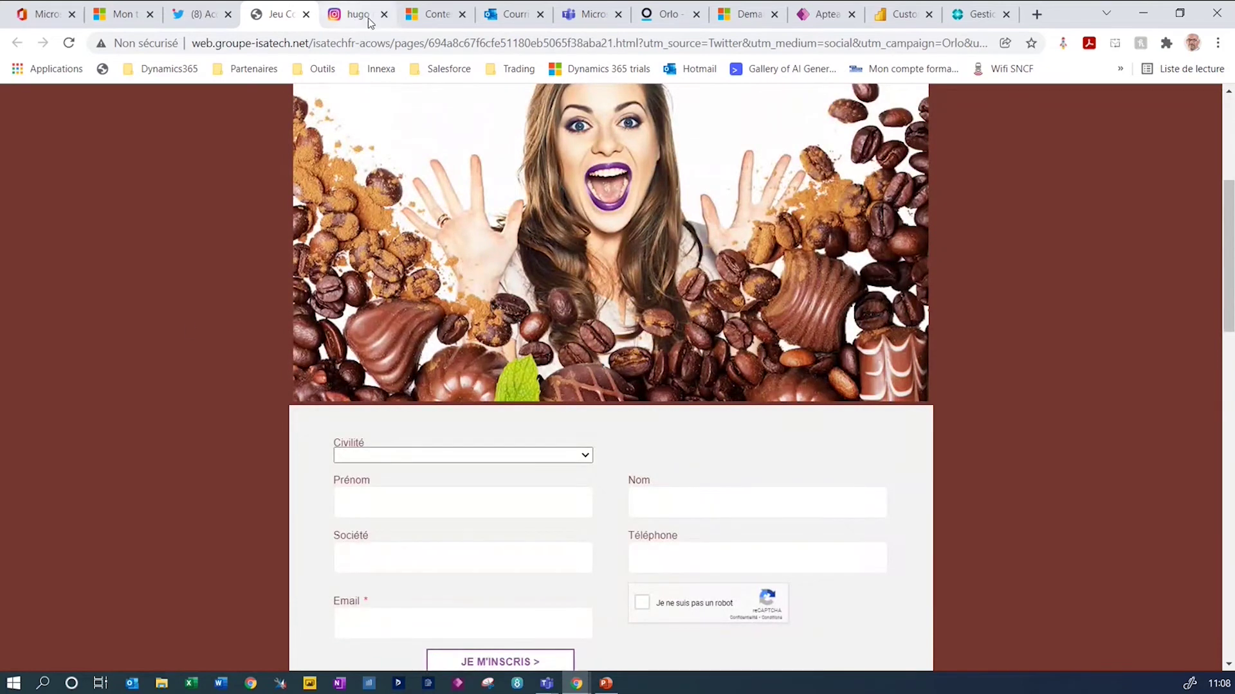
# Show the submissions of the Formulaire inscription web content in Dynamics 365 and widen the Contact and Prospect columns to fit their names
pyautogui.click(434, 14)
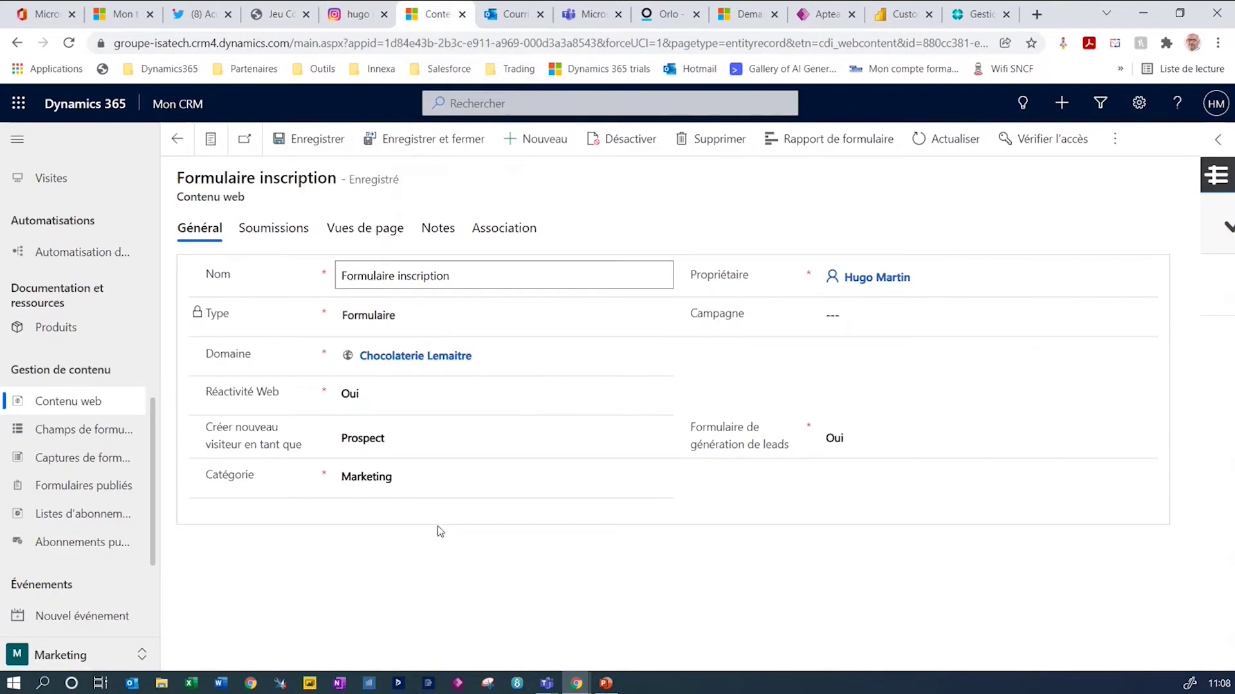
pyautogui.click(606, 685)
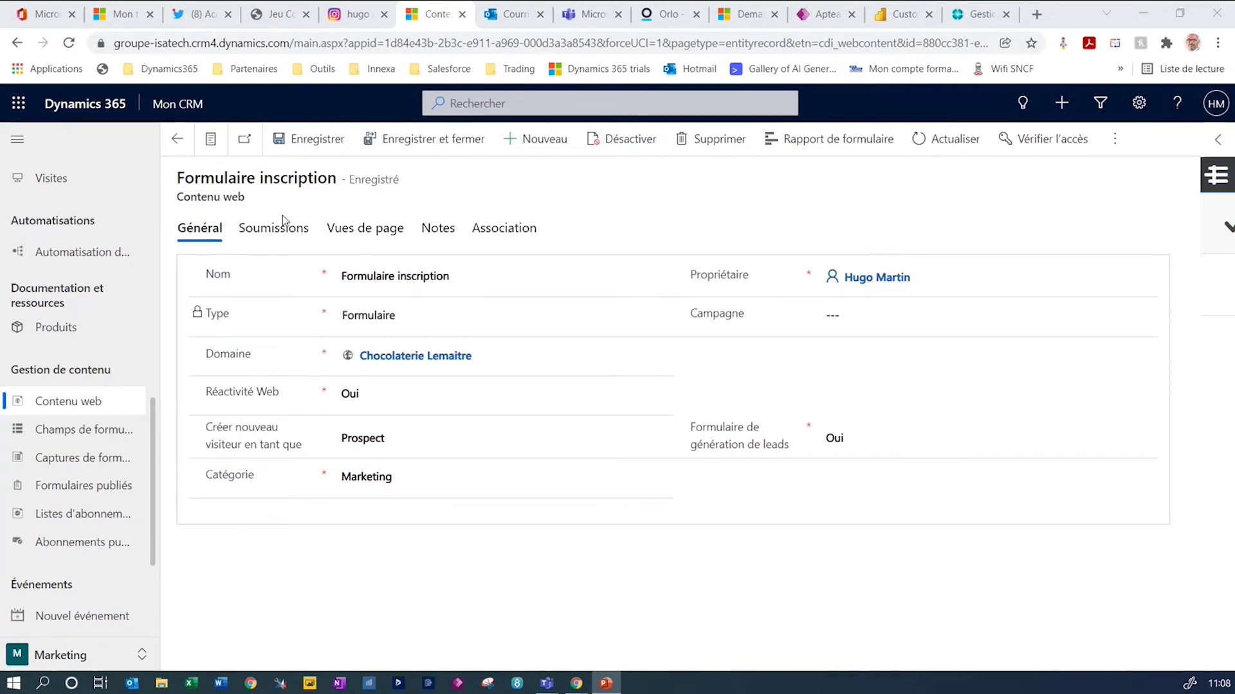
pyautogui.click(317, 323)
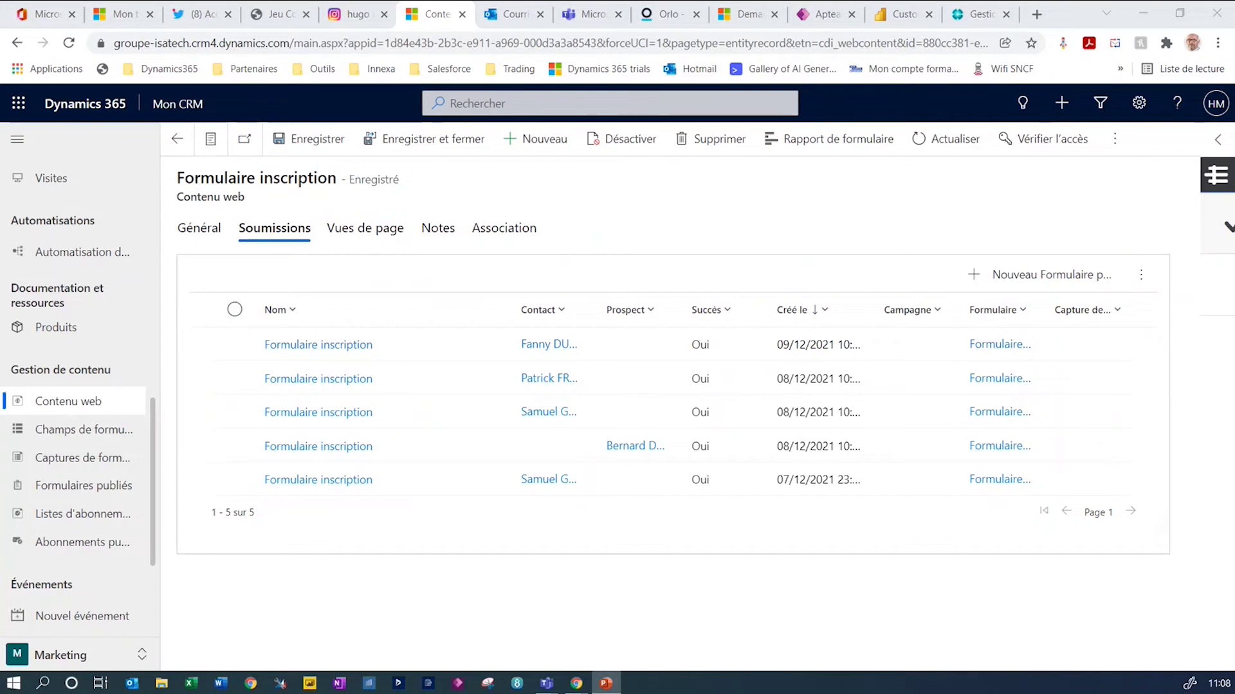
pyautogui.doubleClick(595, 310)
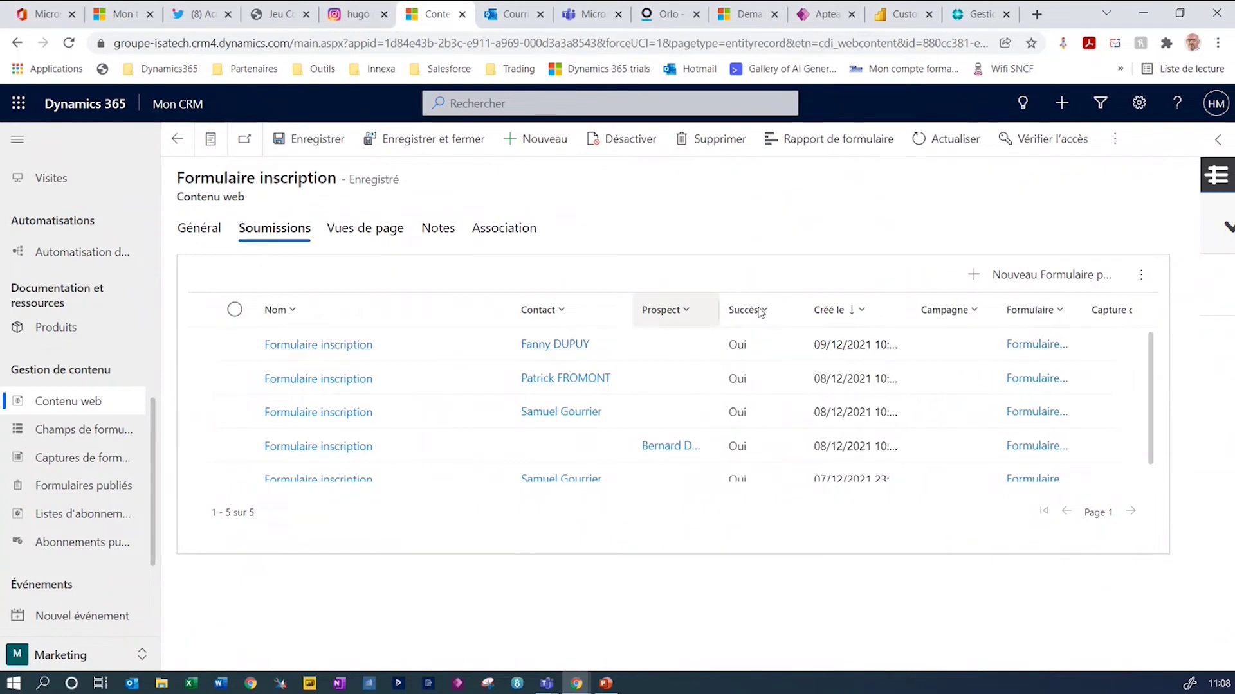
pyautogui.doubleClick(719, 310)
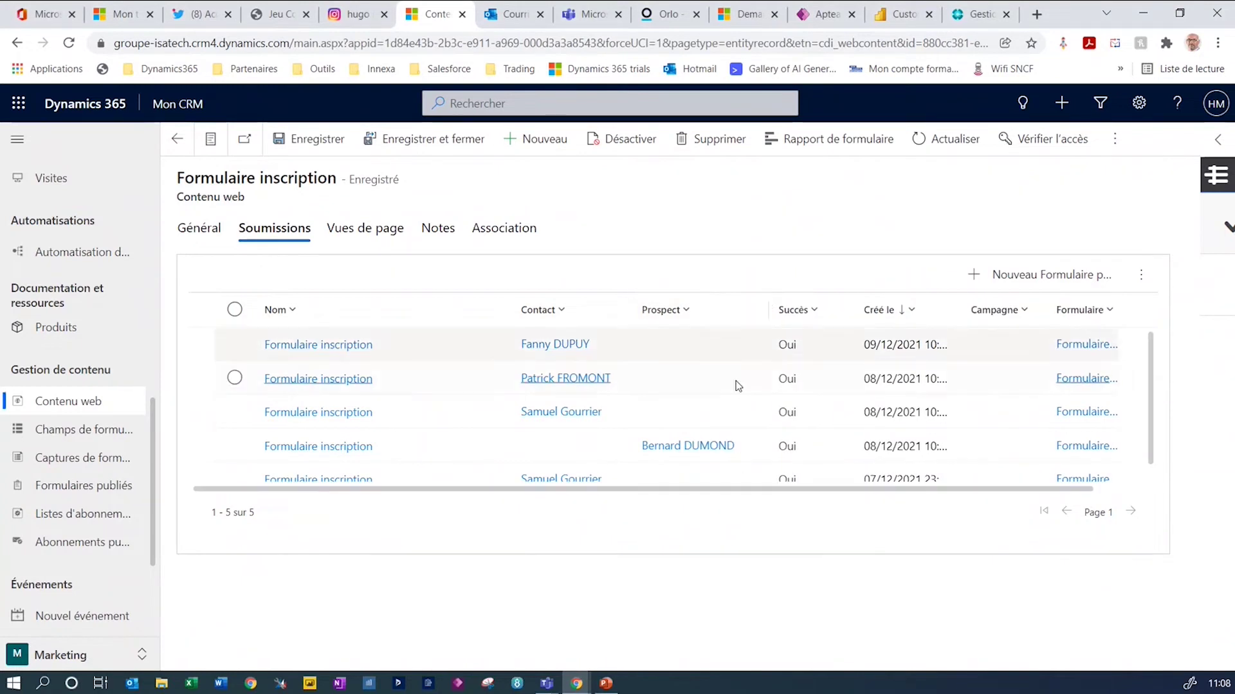
# Open the contact behind the newest form submission, check their marketing lists and subscriptions, and return to the contact's summary
pyautogui.click(539, 351)
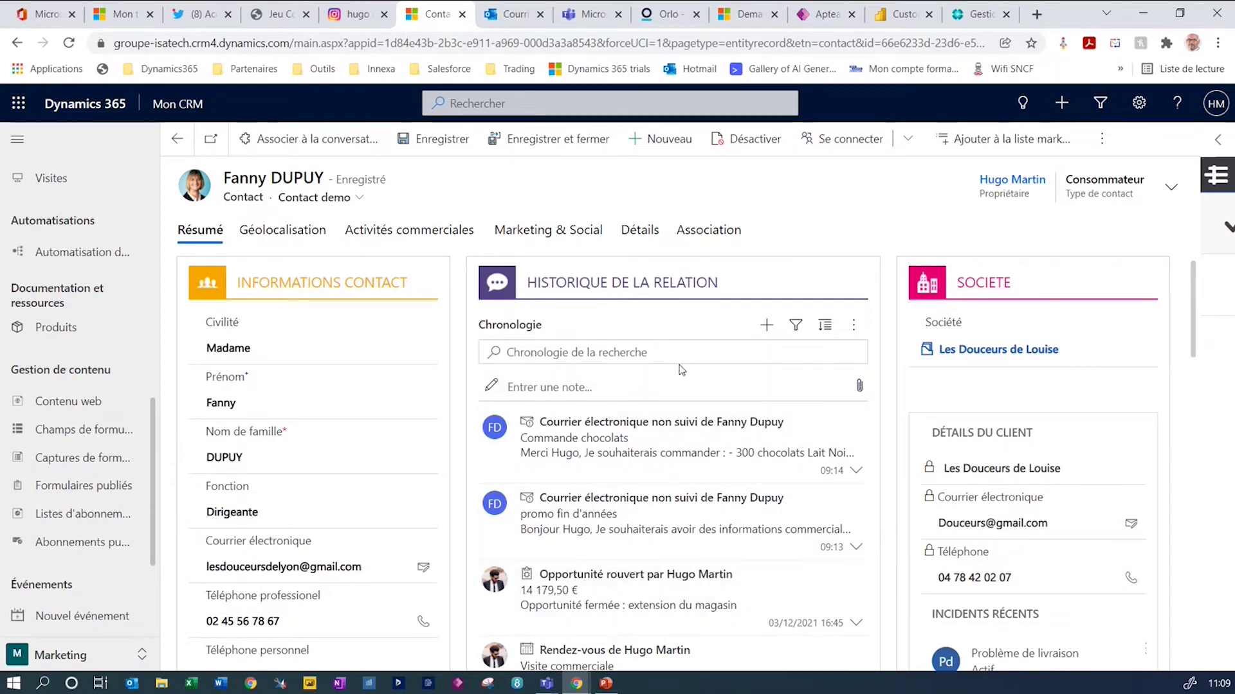
pyautogui.click(547, 238)
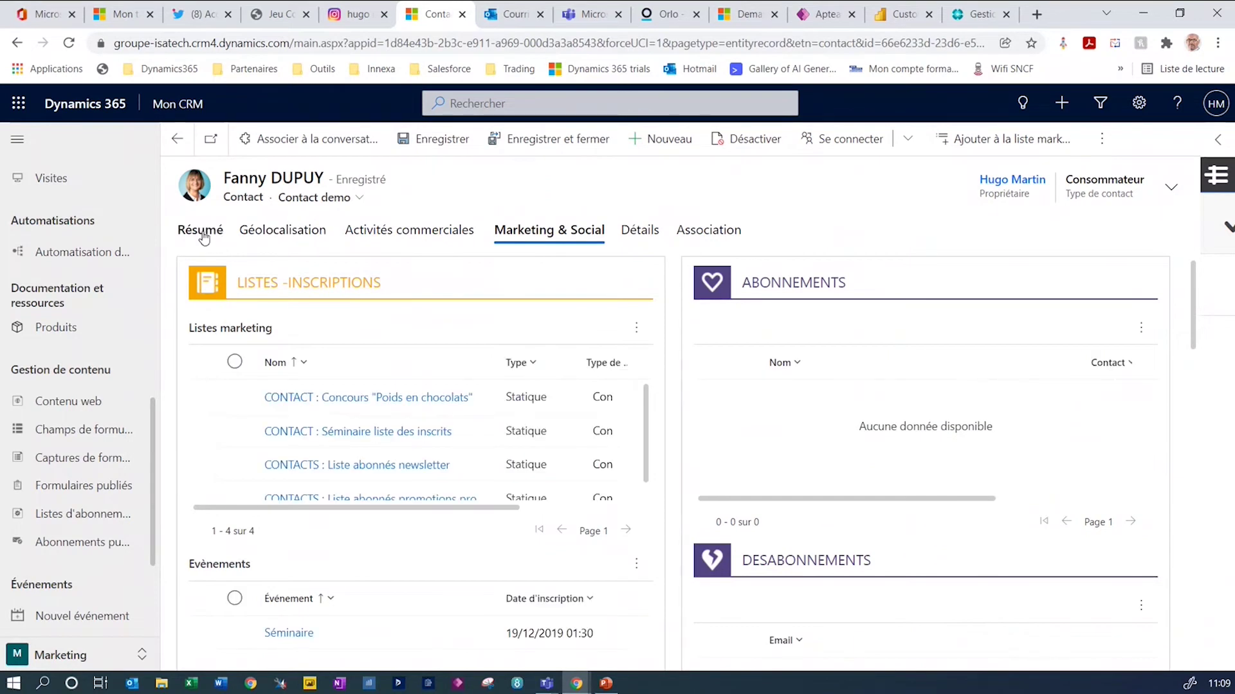
pyautogui.moveTo(204, 232); pyautogui.dragTo(360, 416)
pyautogui.click(369, 338)
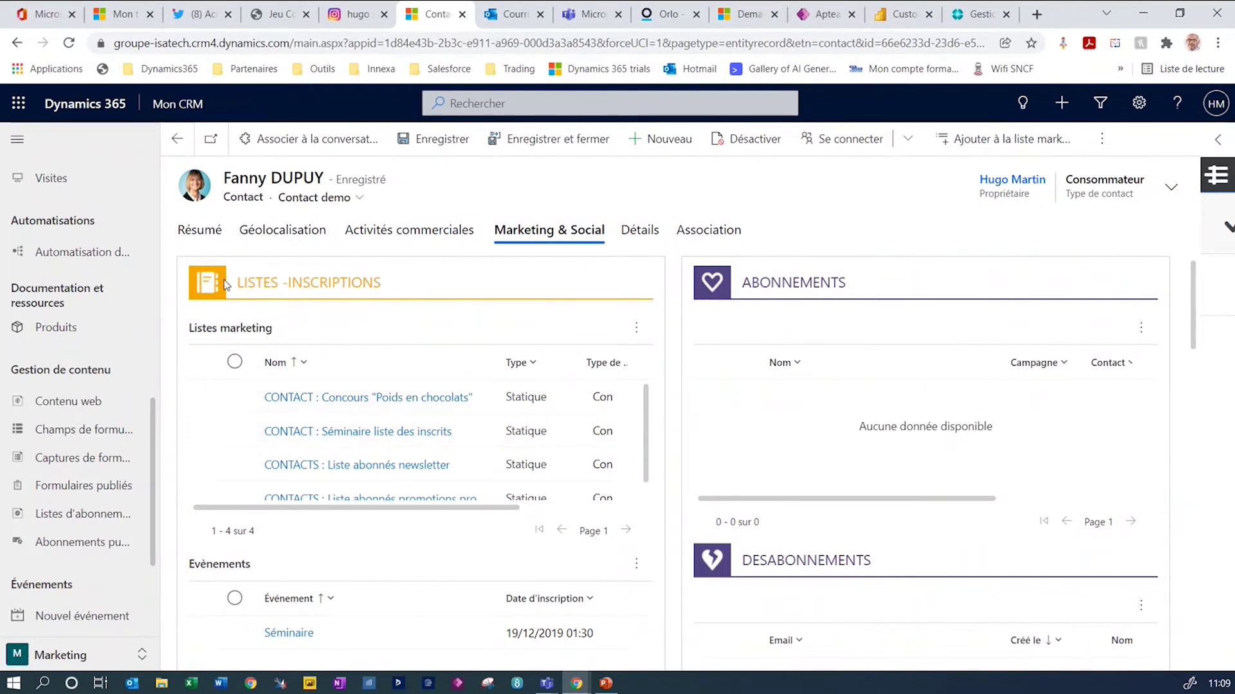
pyautogui.click(200, 239)
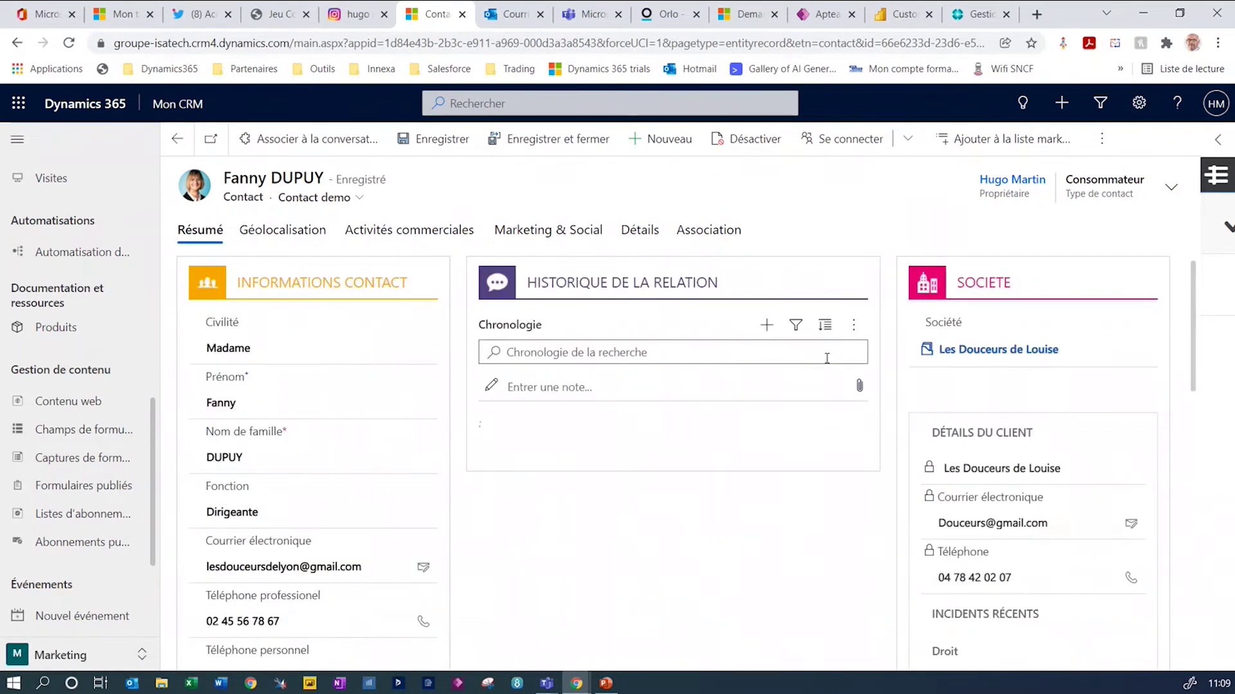
# Open the contact's company account, Les Douceurs de Louise, and examine its Business Central ERP information
pyautogui.click(994, 350)
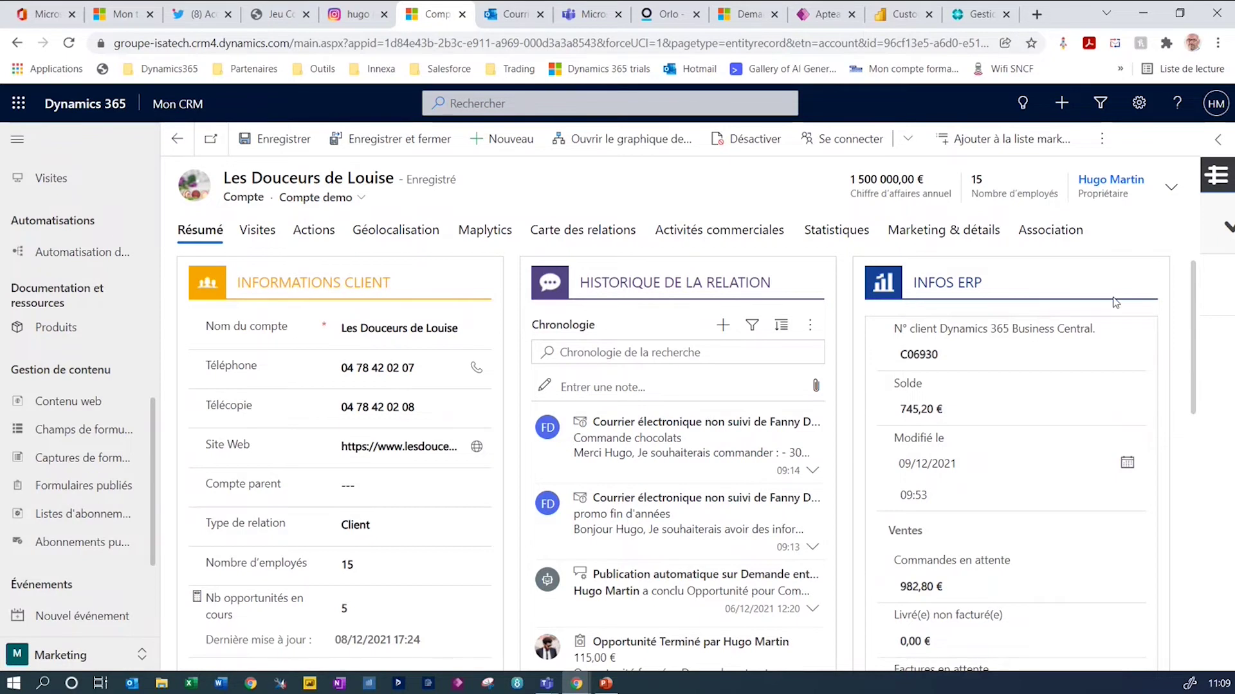
pyautogui.moveTo(891, 335); pyautogui.dragTo(1106, 335)
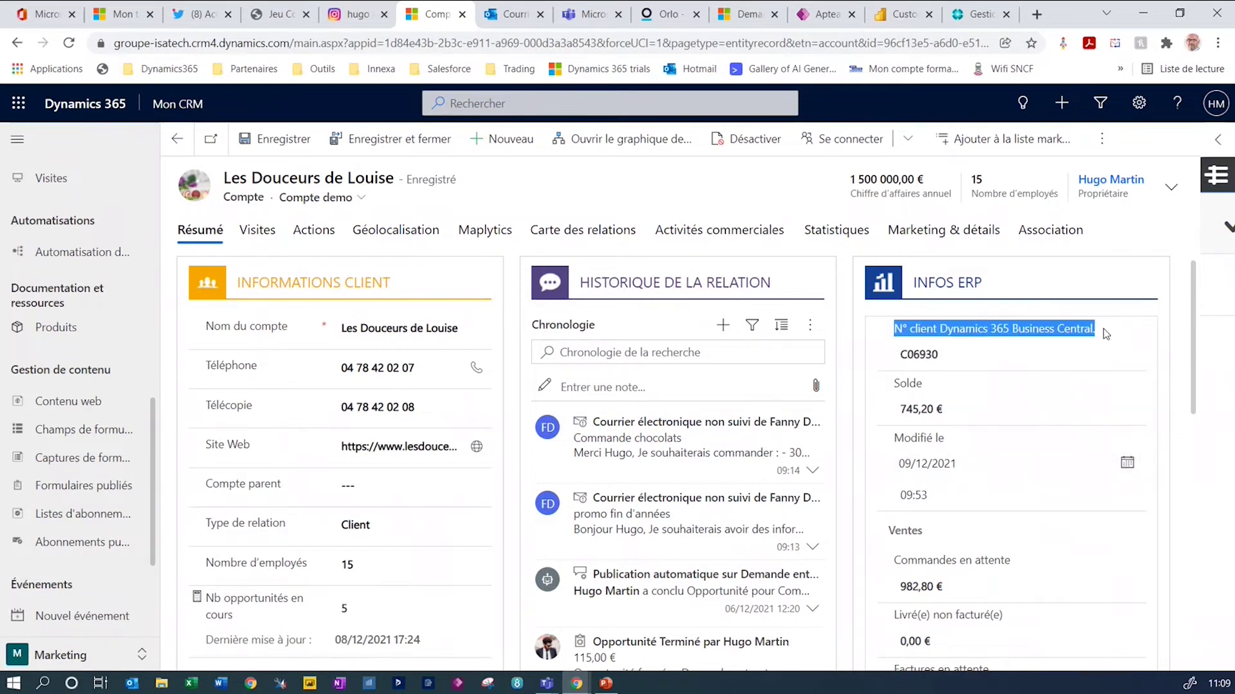
pyautogui.click(1111, 337)
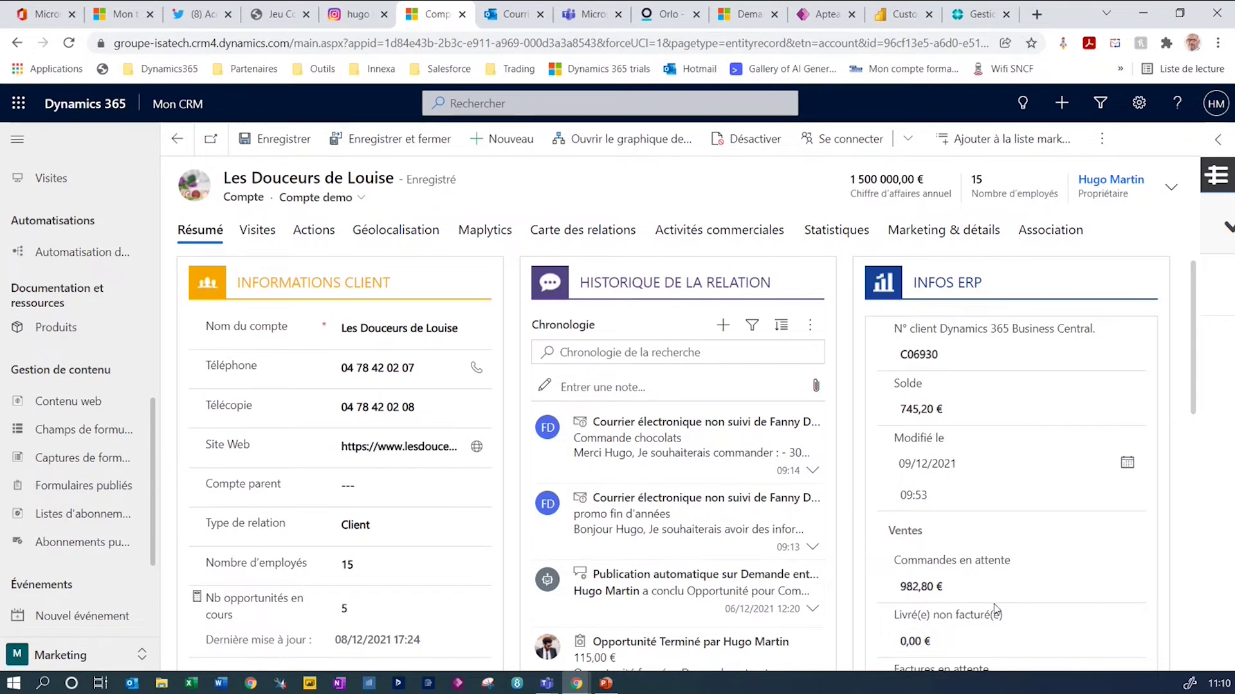
pyautogui.scroll(-3, 983, 585)
pyautogui.scroll(3, 977, 544)
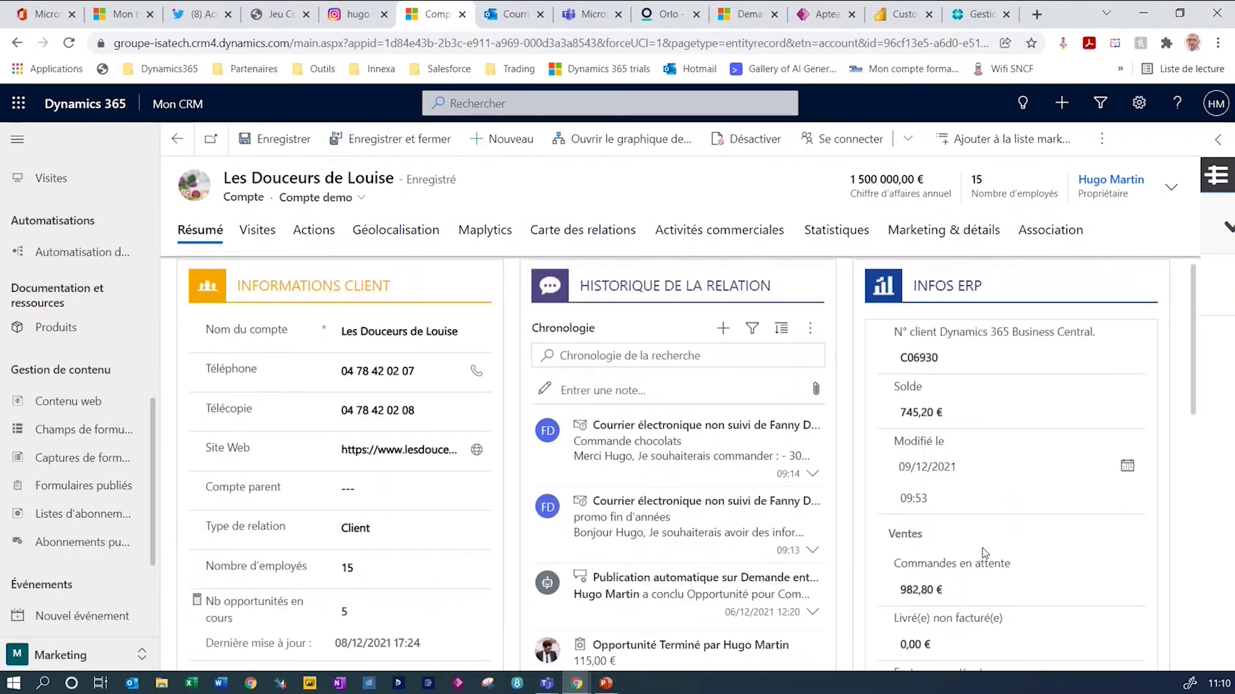
# Review the account's visit settings and monthly appointment statistics, and look through its actions
pyautogui.click(251, 236)
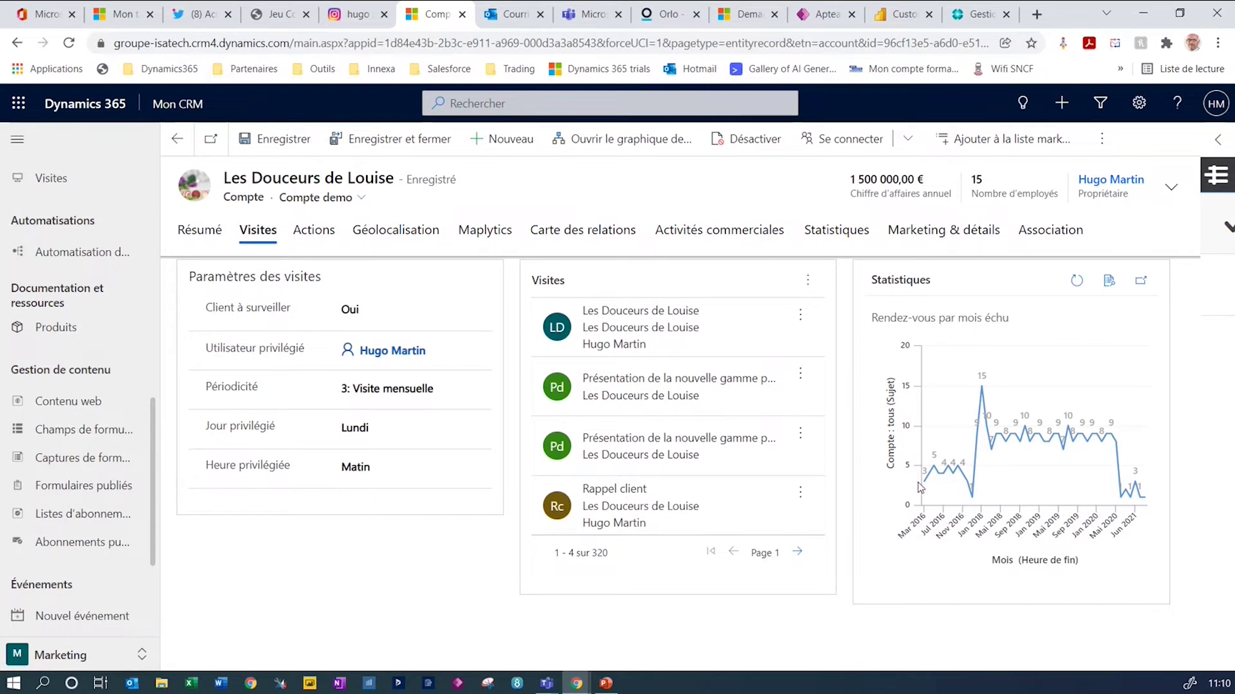
pyautogui.moveTo(1130, 467)
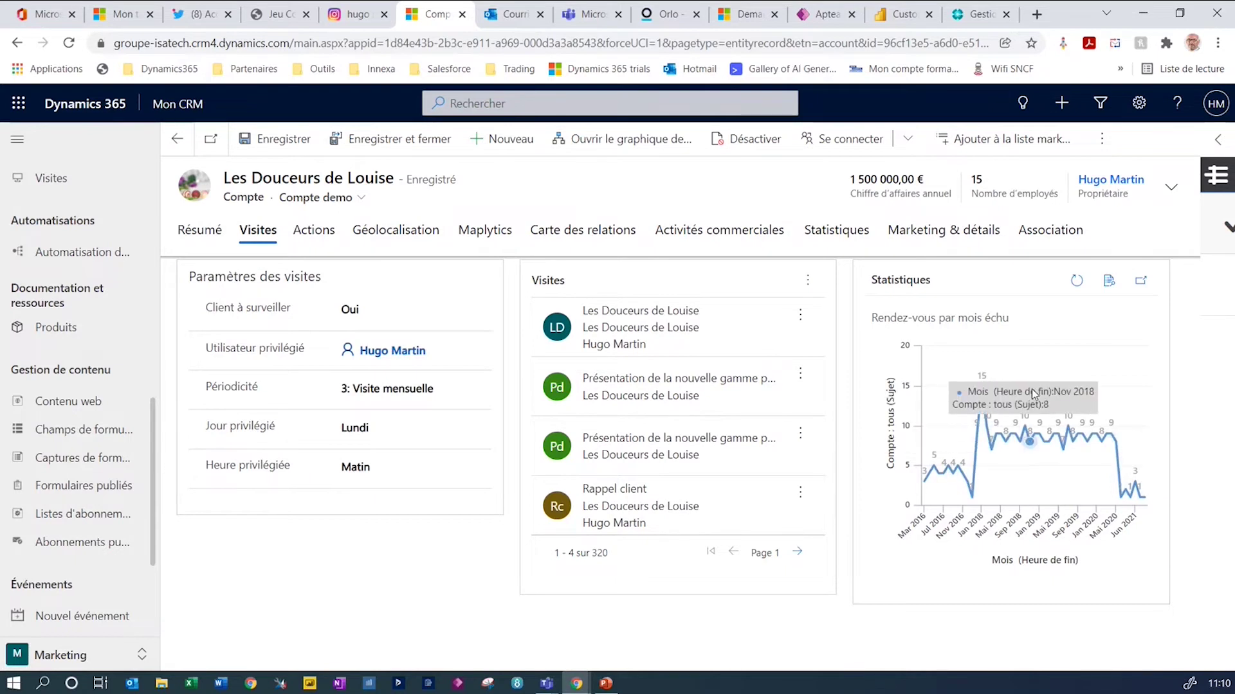
pyautogui.click(312, 236)
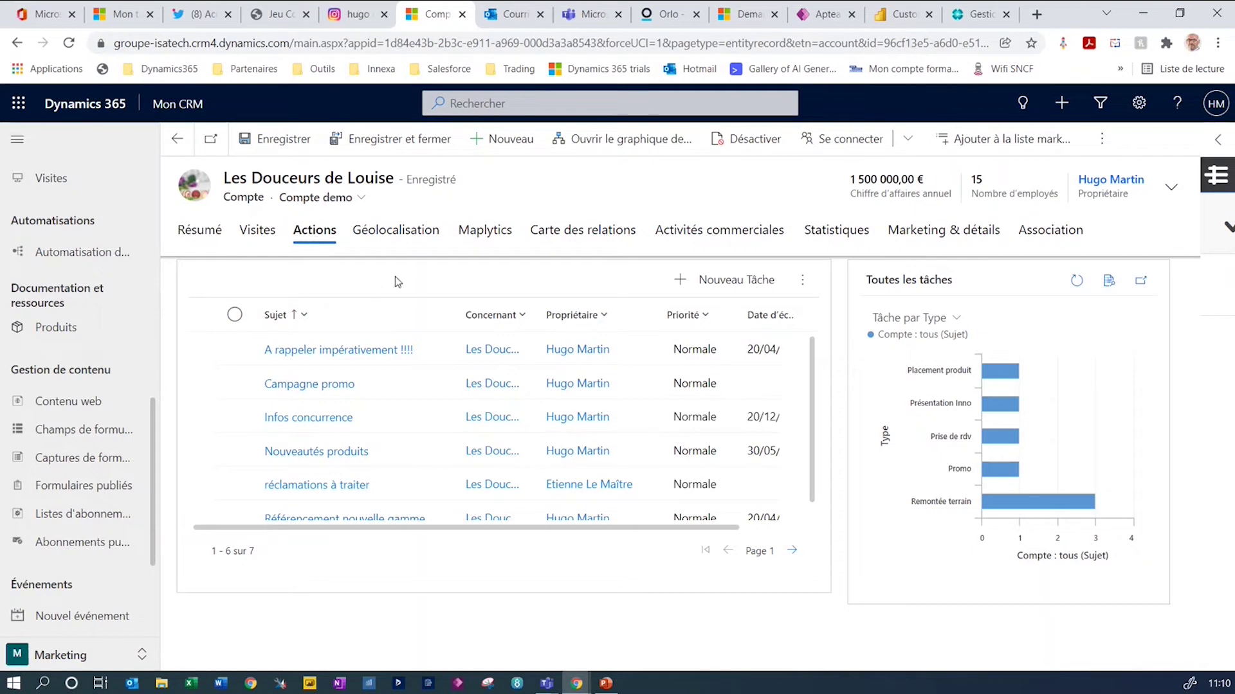
# Display the relationship map of Les Douceurs de Louise and expand its contacts
pyautogui.click(539, 237)
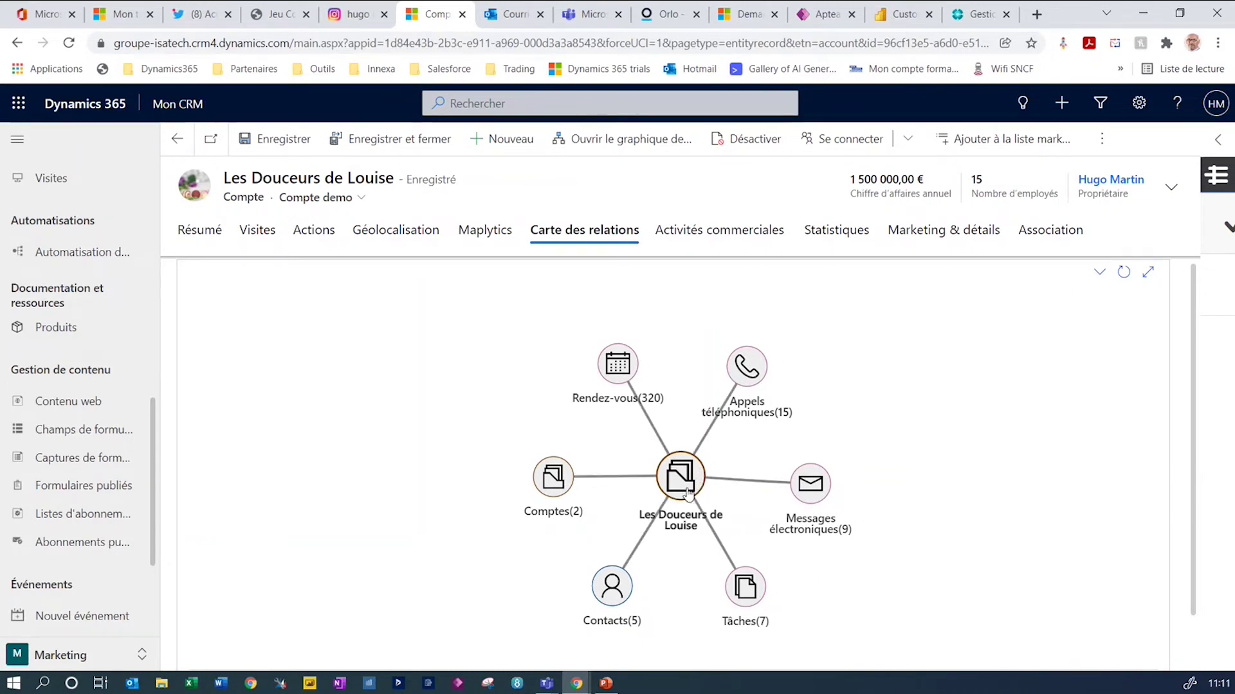
pyautogui.click(611, 595)
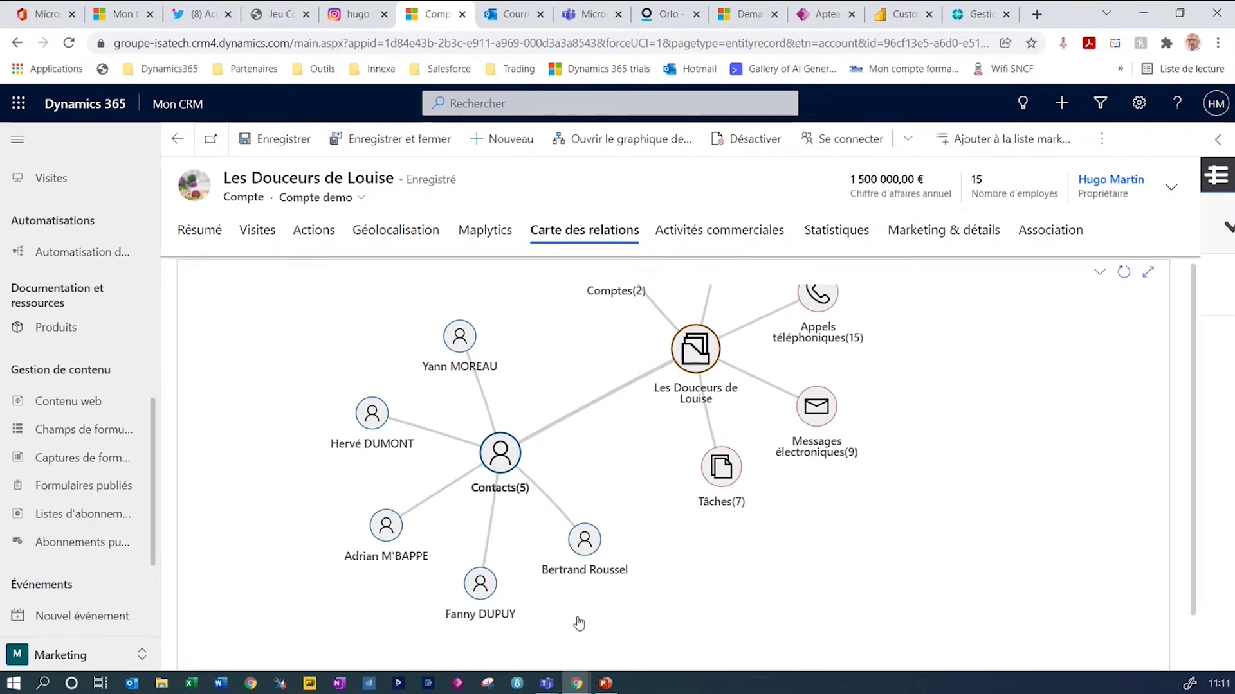
# View the account's organisation chart, then return to the account and review its commercial activities
pyautogui.click(598, 143)
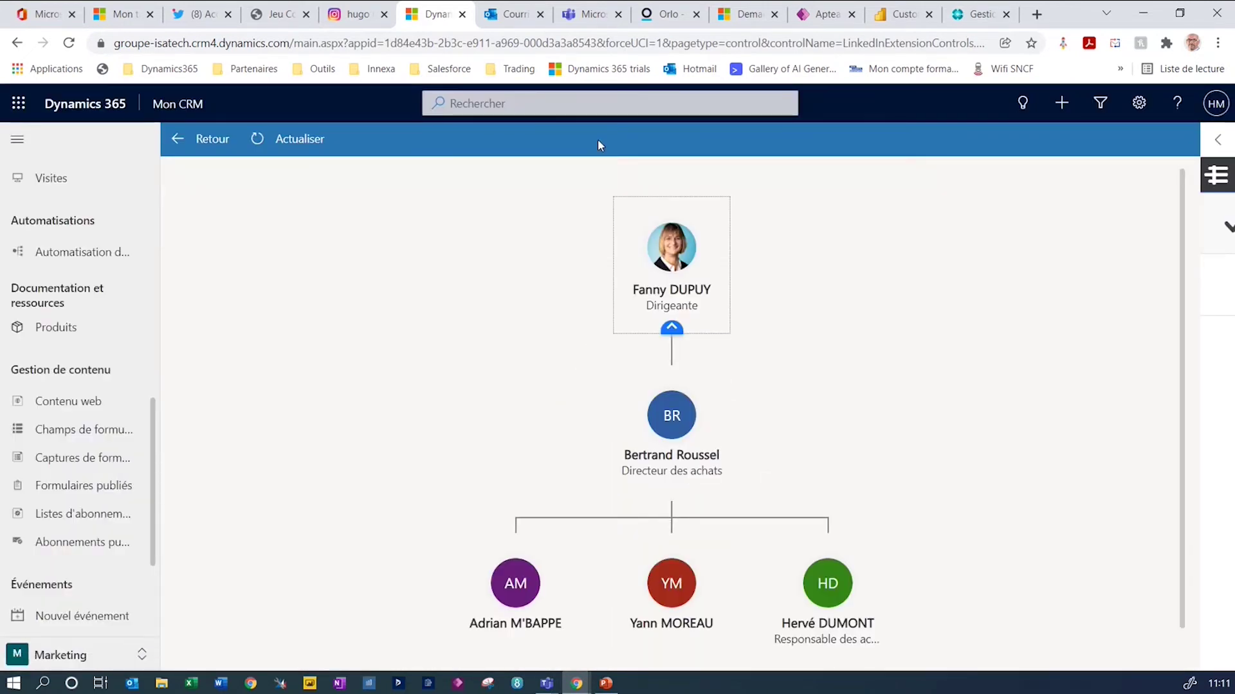
pyautogui.hotkey('alt', 'Tab')
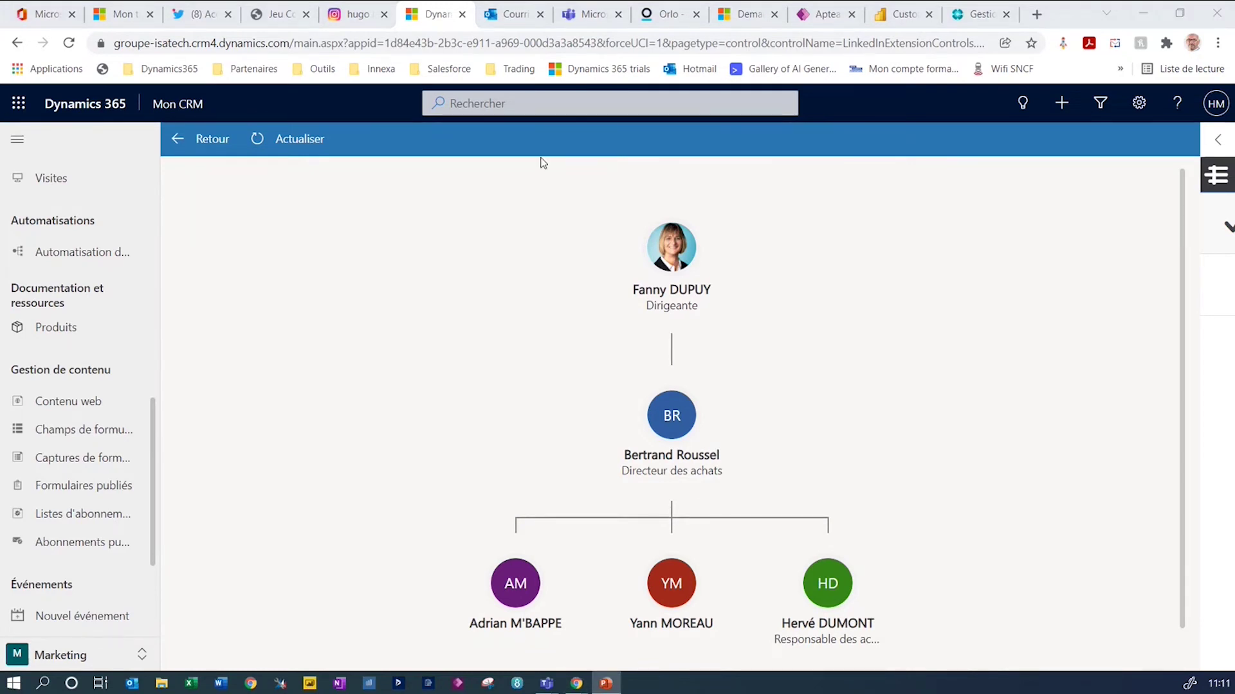
pyautogui.click(183, 154)
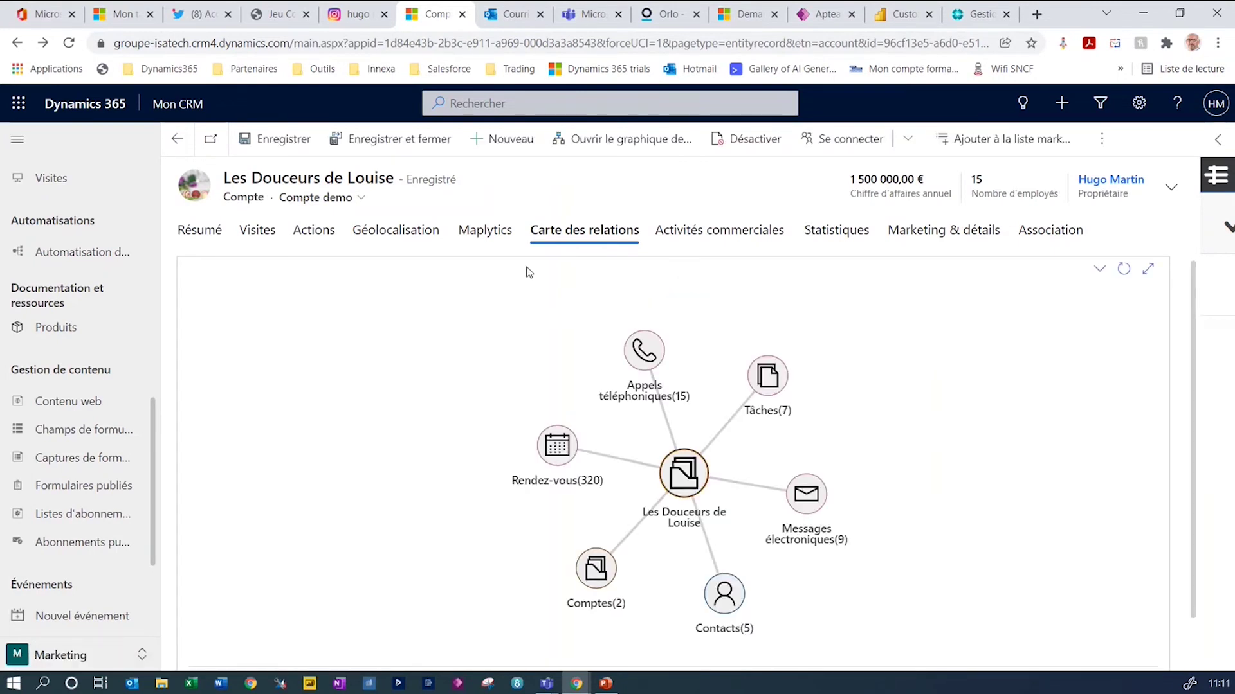
pyautogui.click(693, 238)
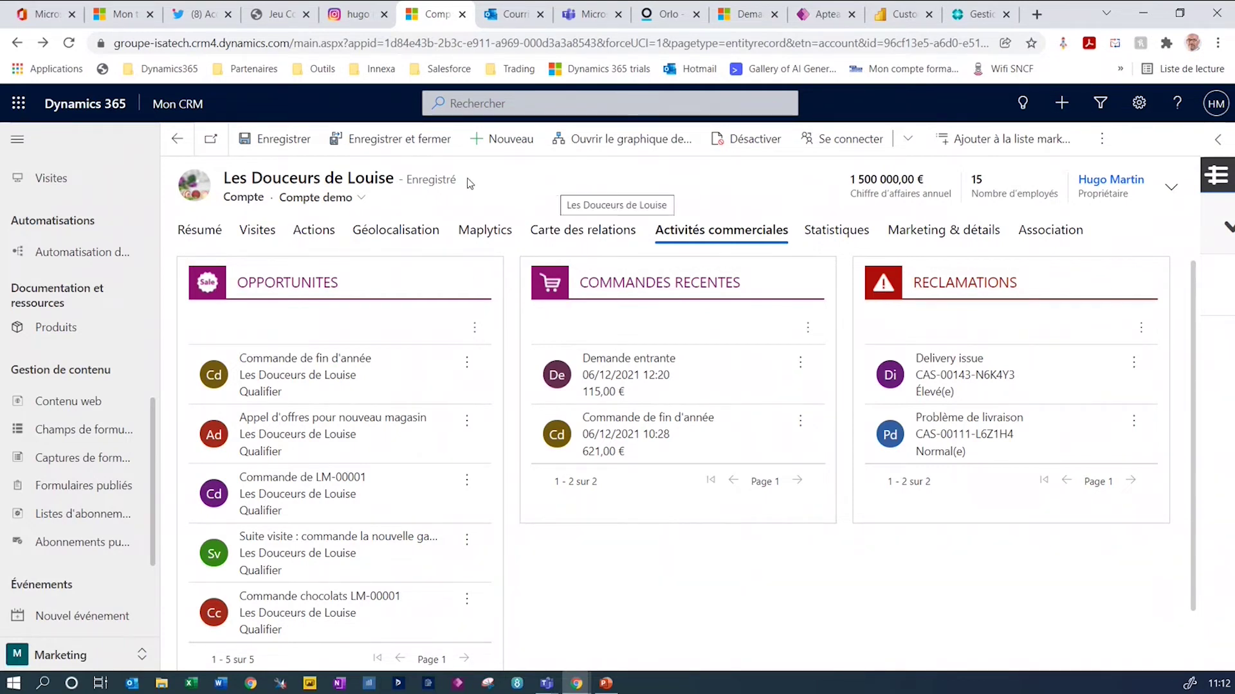
# Switch to Outlook and read the ClickDimensions contest registration notice and the "promo fin d'années" email
pyautogui.click(508, 13)
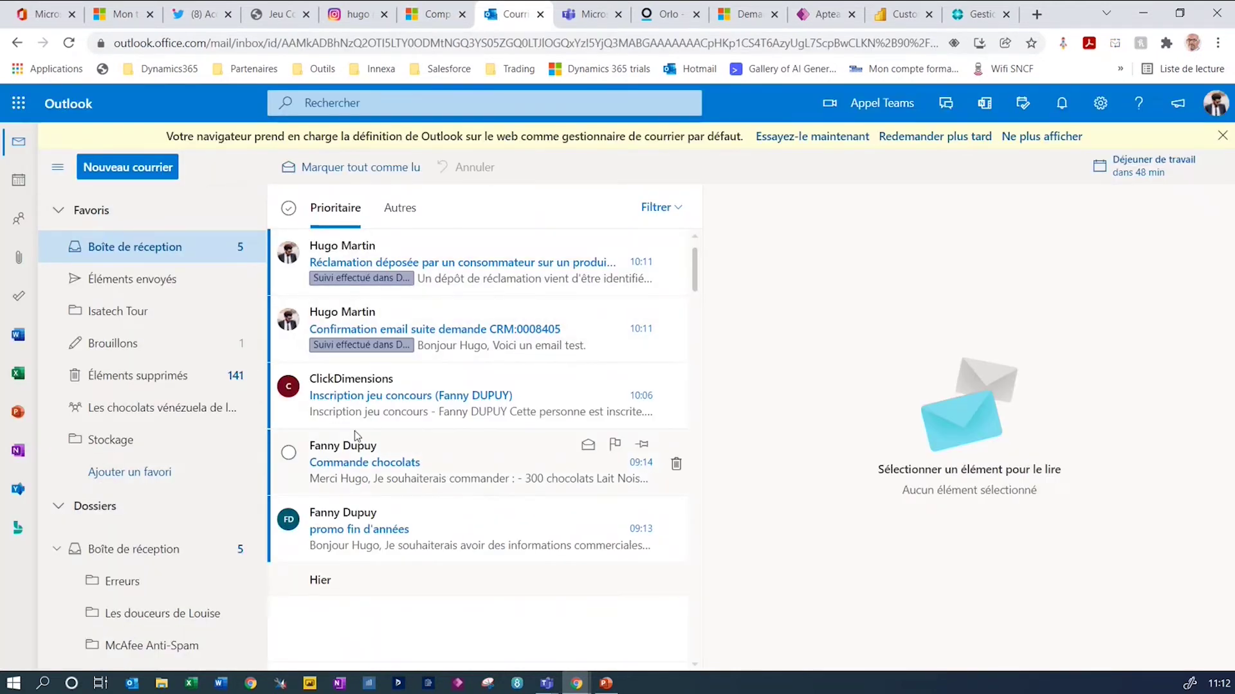
pyautogui.click(351, 387)
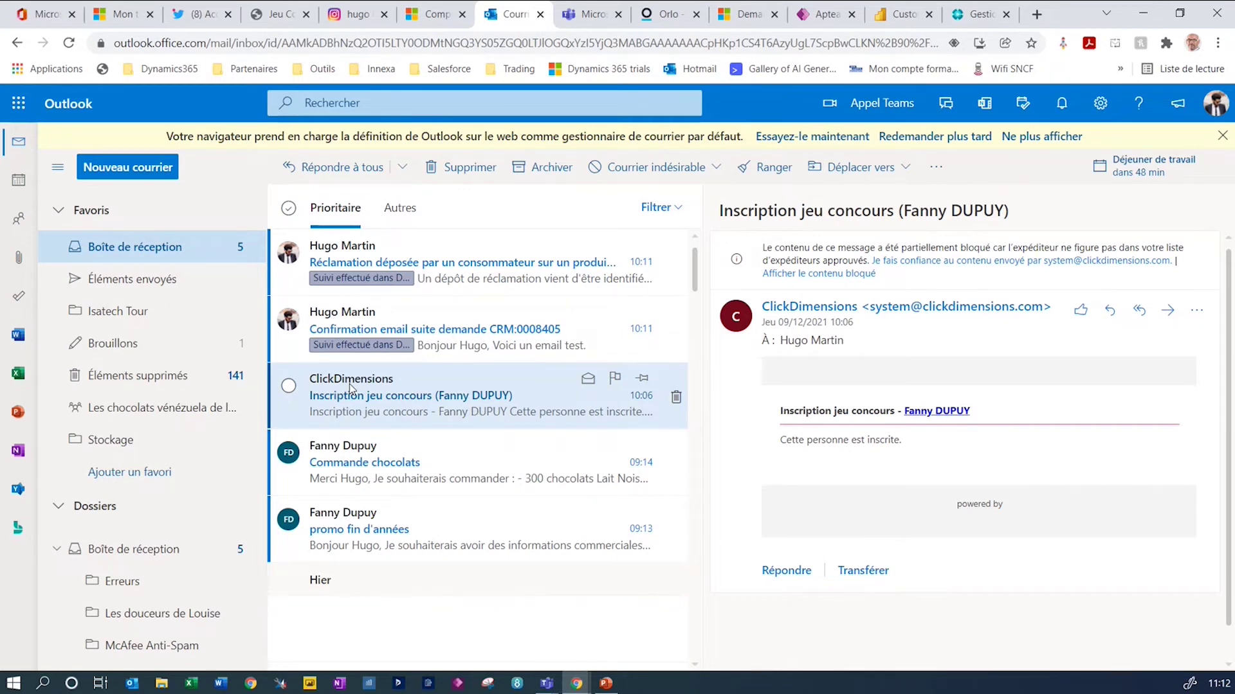
pyautogui.click(472, 535)
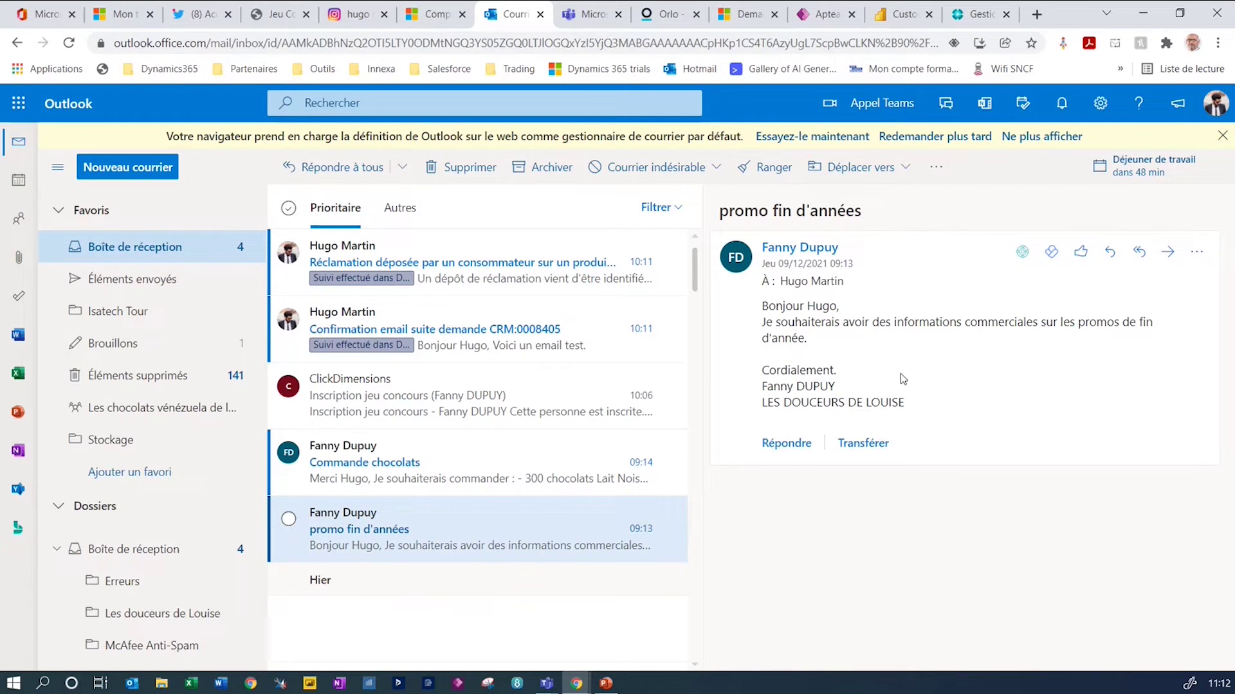
pyautogui.moveTo(920, 324); pyautogui.dragTo(1116, 334)
pyautogui.click(1060, 348)
# Open the Dynamics 365 add-in for the "promo fin d'années" email and review the sender's activities and opportunities
pyautogui.click(1196, 255)
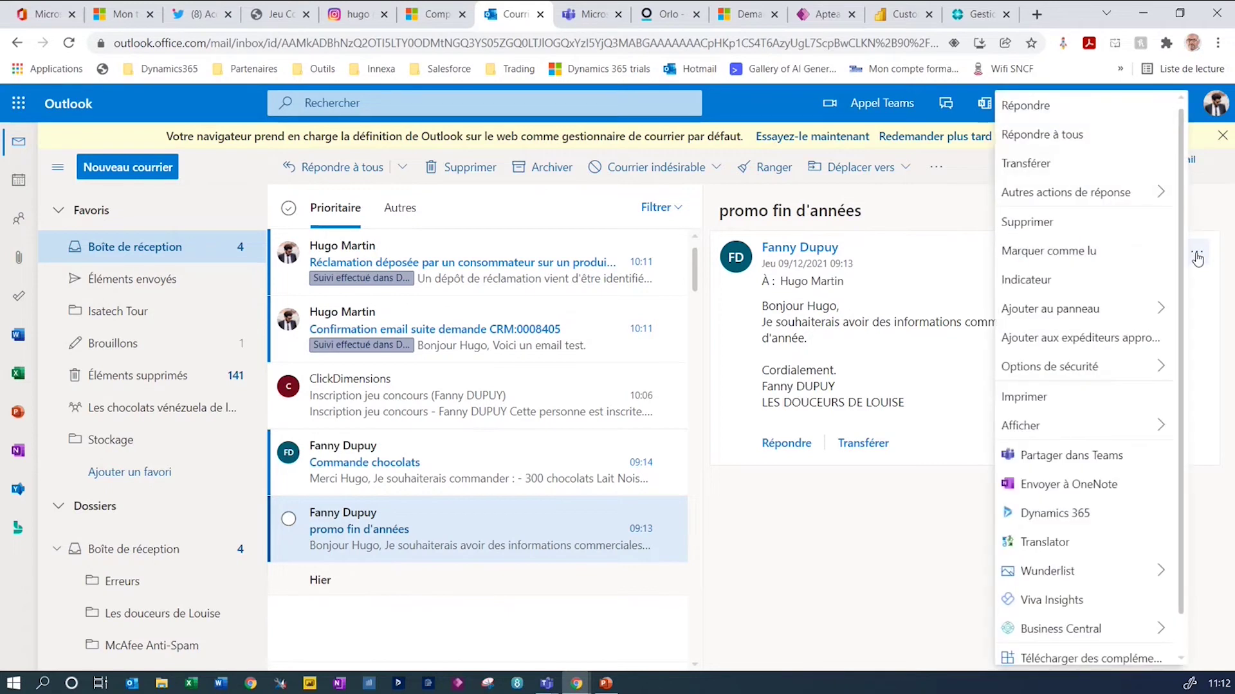
pyautogui.click(1065, 514)
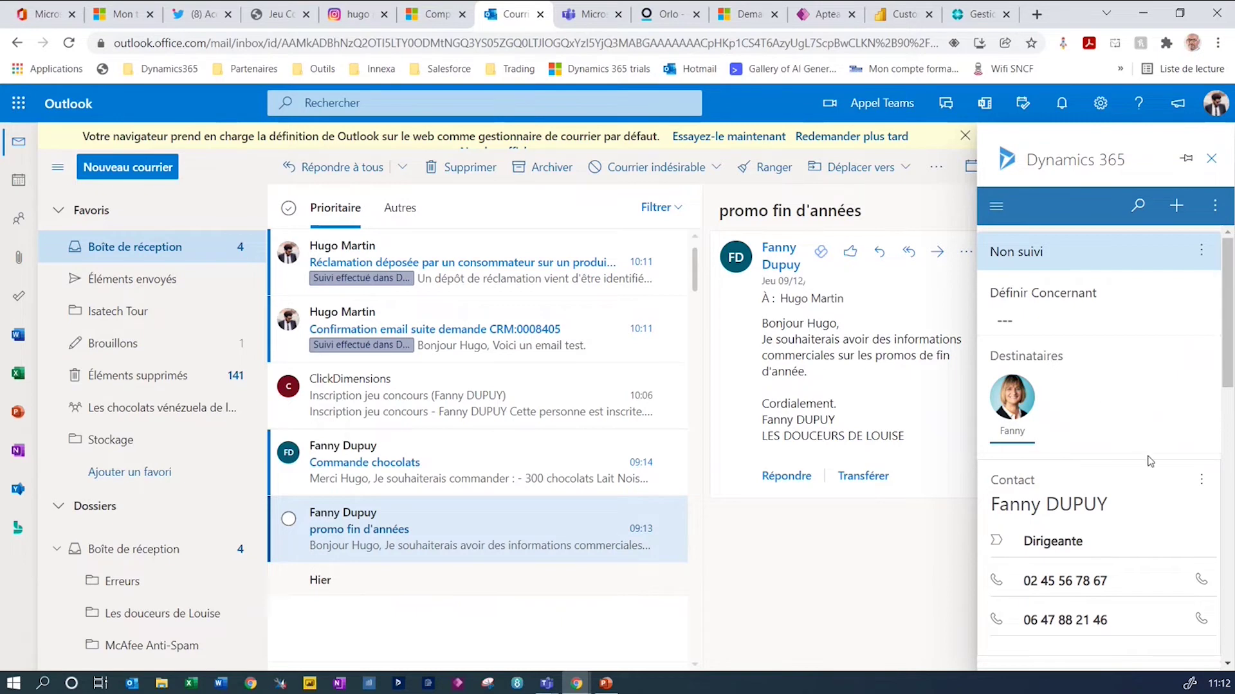
pyautogui.scroll(-5, 1149, 461)
pyautogui.scroll(-4, 1126, 437)
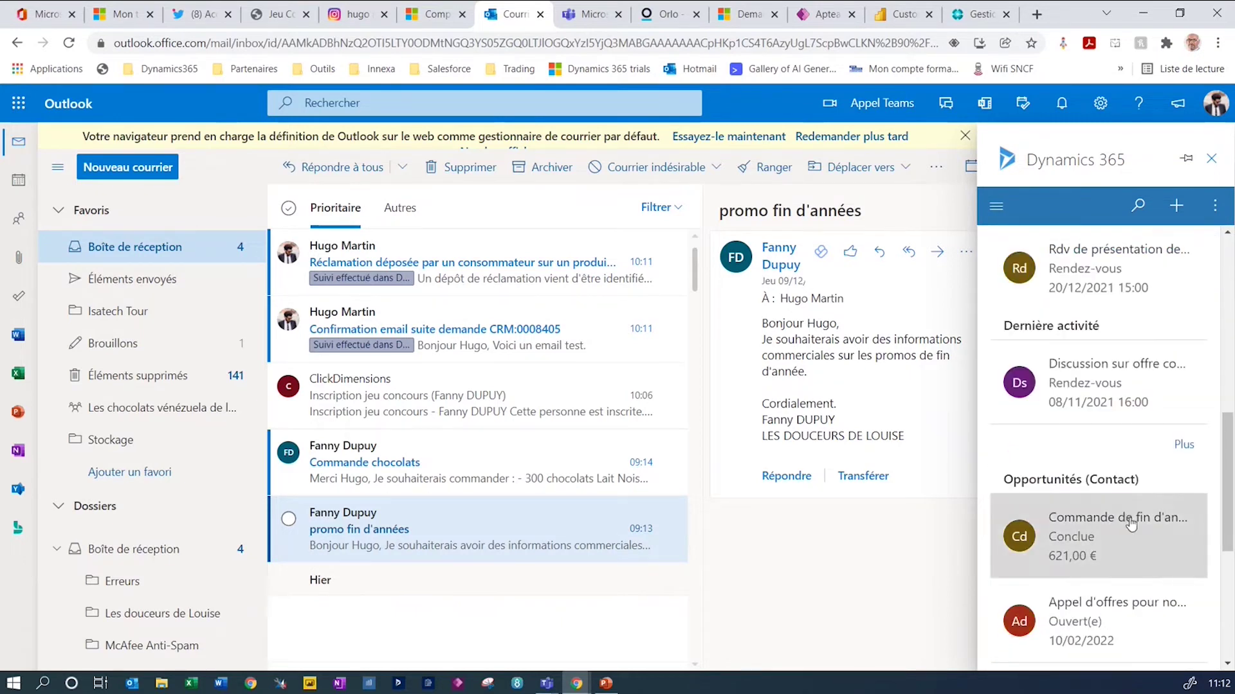
# Examine the sender's upcoming appointment, last activity and contact opportunities in the Dynamics 365 add-in
pyautogui.scroll(3, 1119, 450)
pyautogui.scroll(-3, 1115, 412)
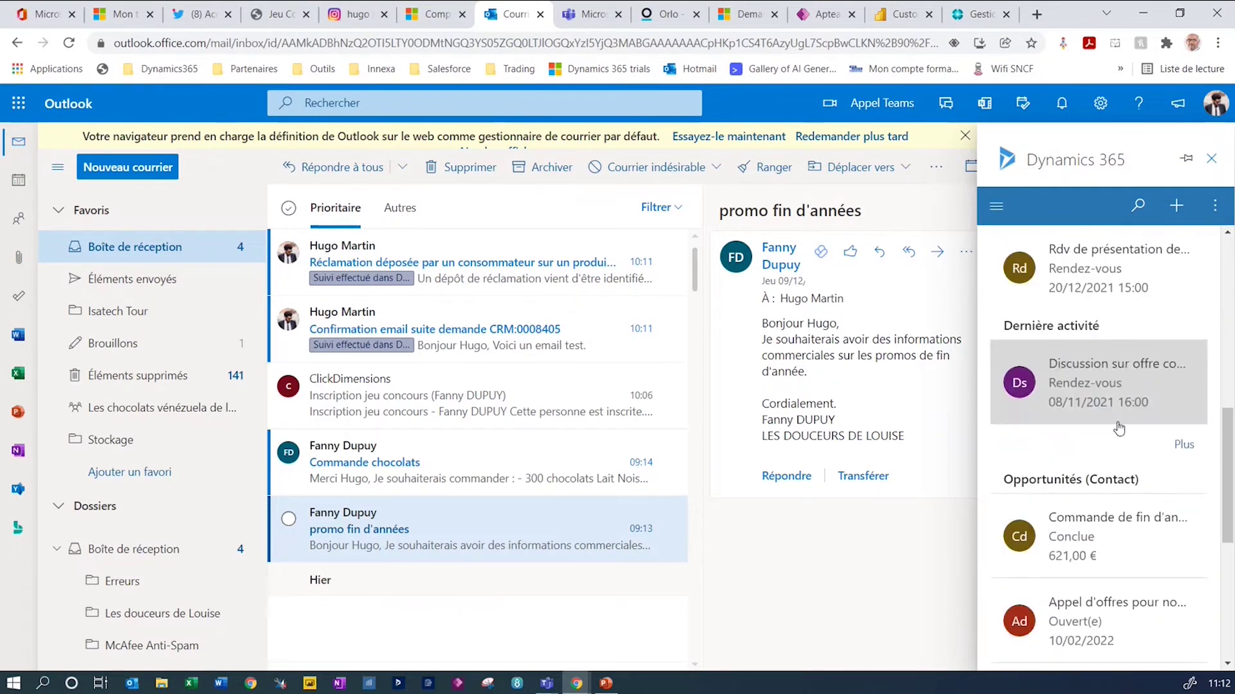
pyautogui.scroll(1, 1101, 344)
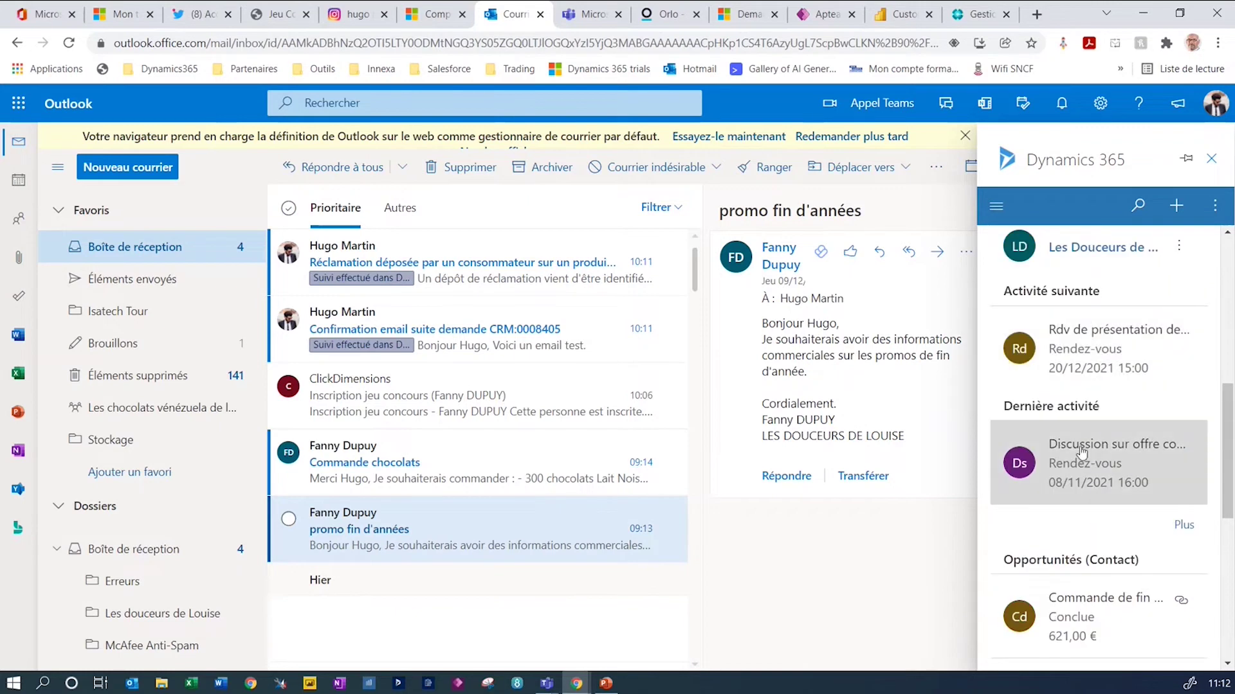
pyautogui.scroll(-3, 1083, 450)
pyautogui.scroll(-1, 1093, 454)
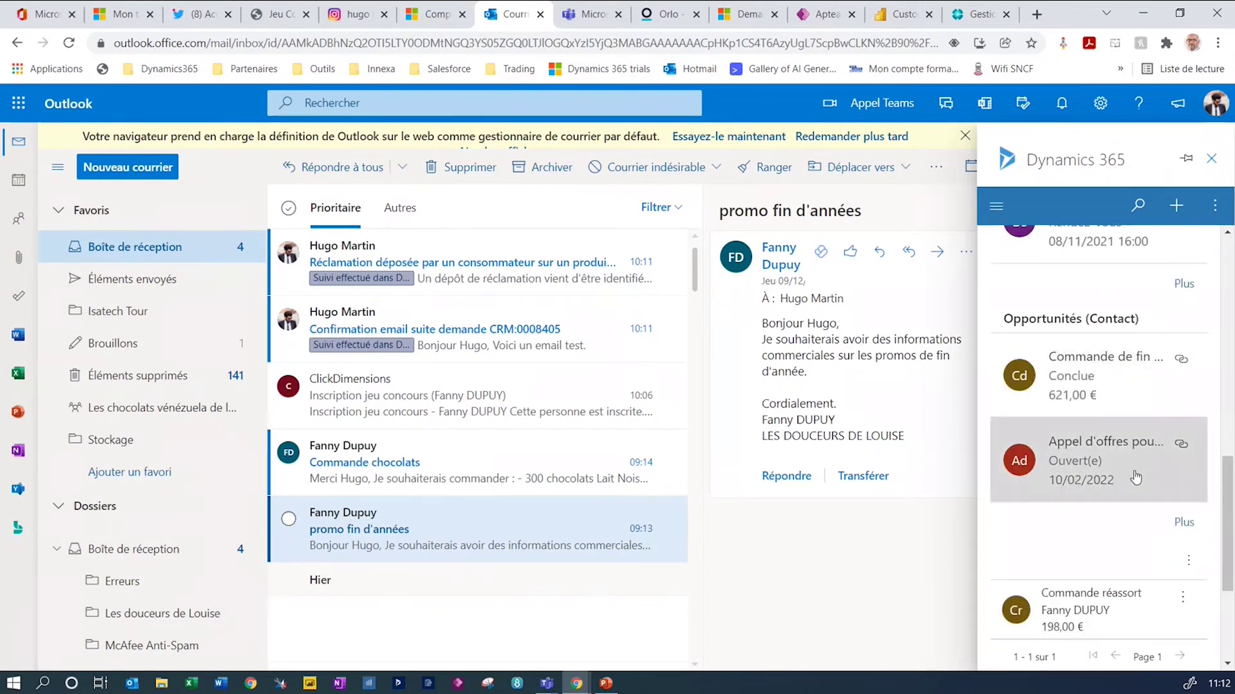
pyautogui.scroll(3, 1134, 492)
pyautogui.scroll(10, 1135, 492)
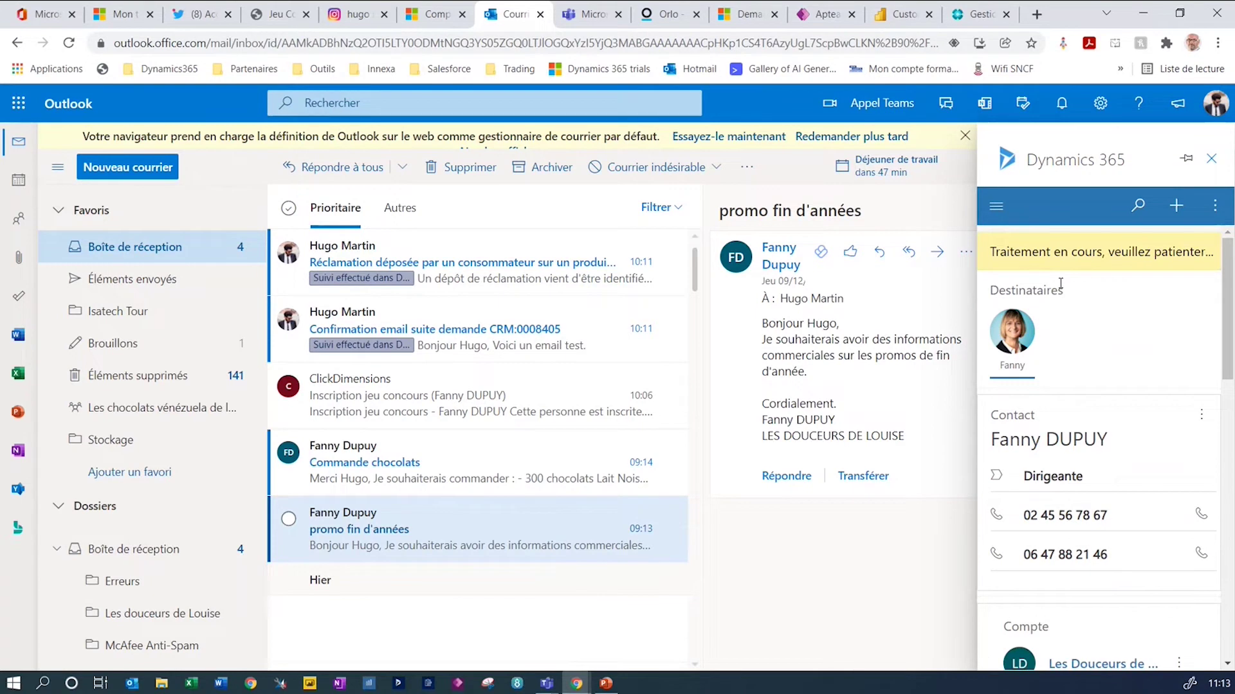
# Start a reply to the "promo fin d'années" email and open the Dynamics 365 add-in for that reply
pyautogui.click(878, 253)
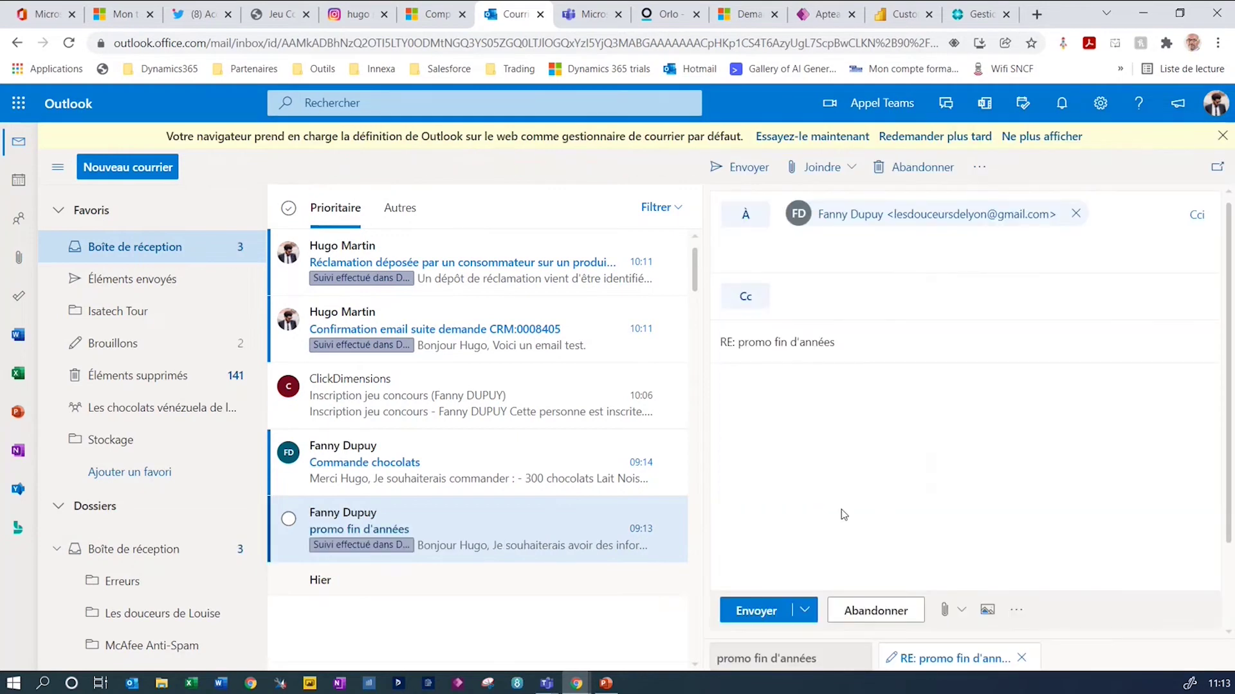
pyautogui.click(1016, 612)
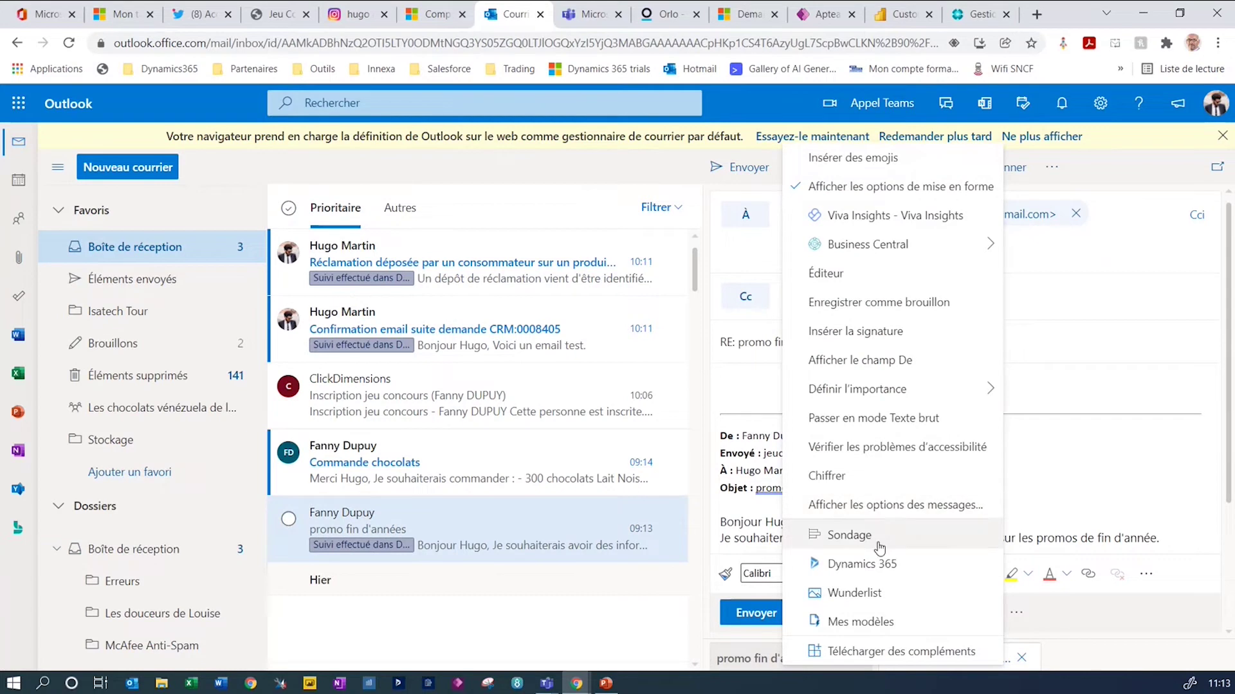
pyautogui.click(873, 571)
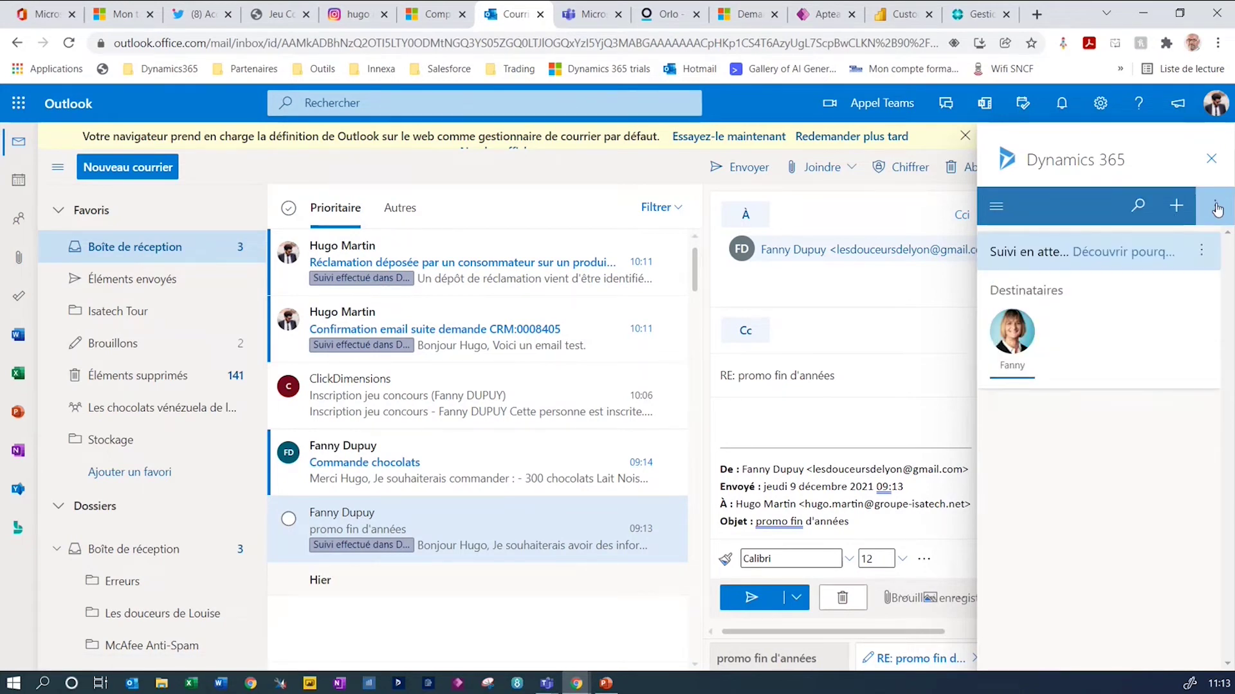
# Insert the "Demande de documentation" email template into the reply and close the Dynamics 365 add-in
pyautogui.click(1216, 209)
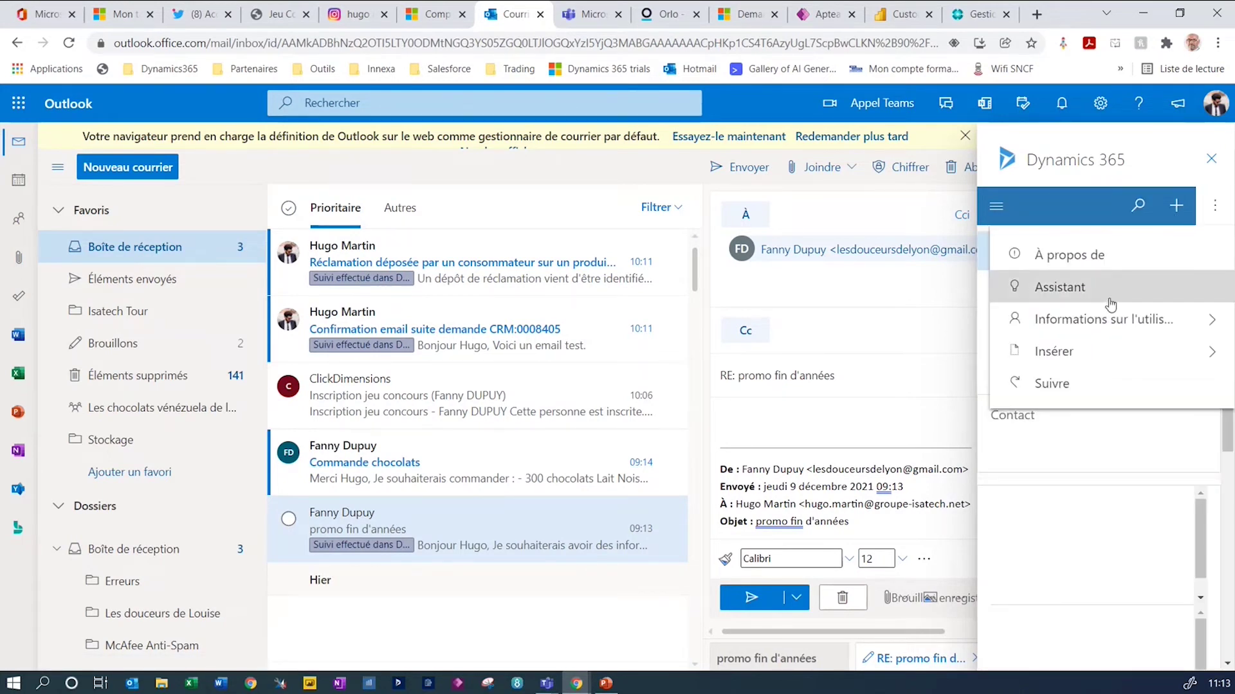
pyautogui.click(1062, 354)
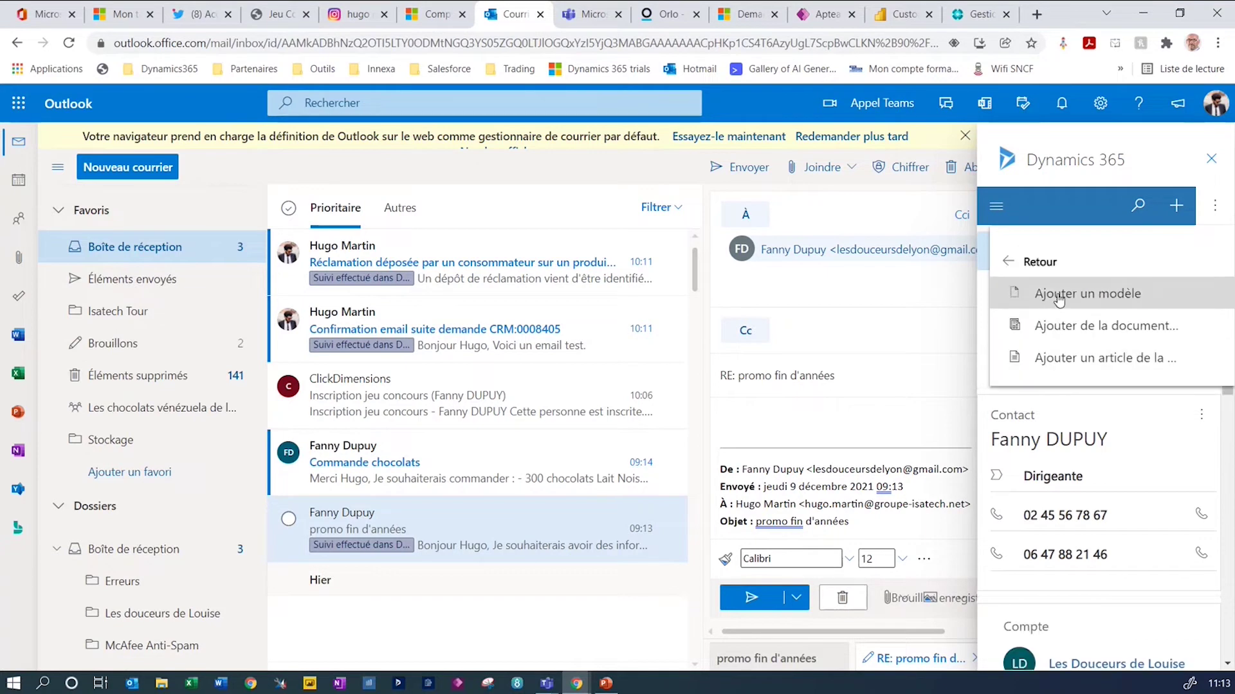
pyautogui.click(1058, 294)
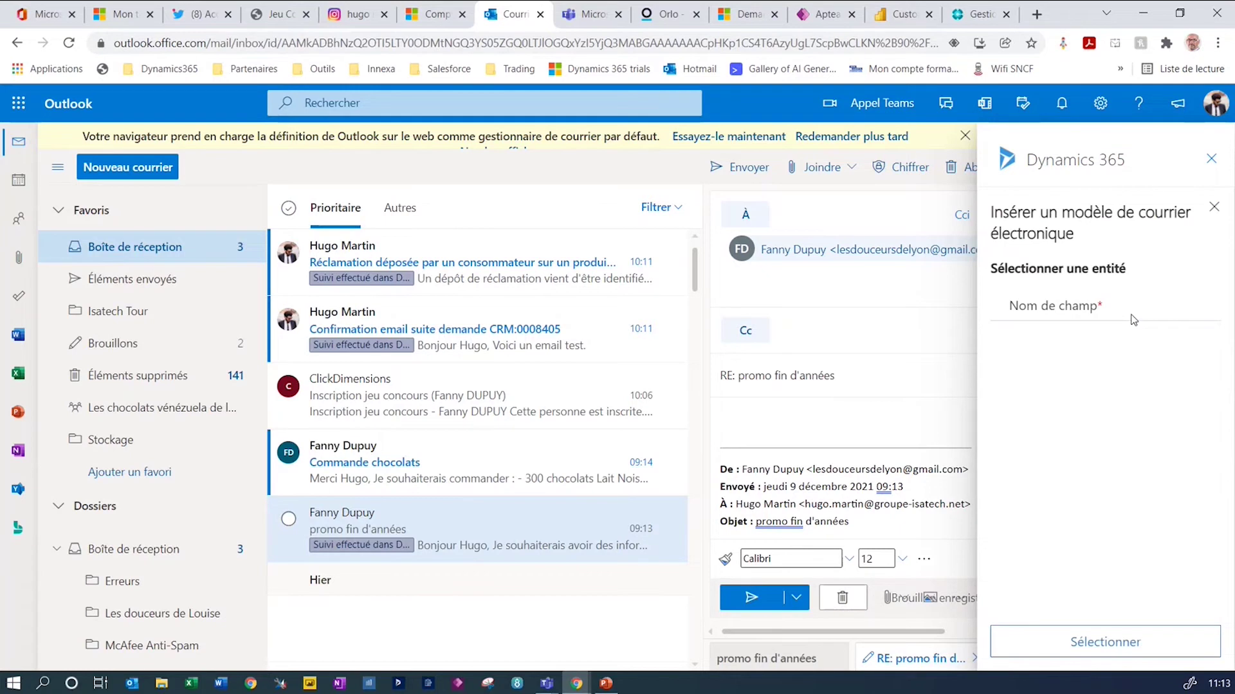
pyautogui.click(1093, 650)
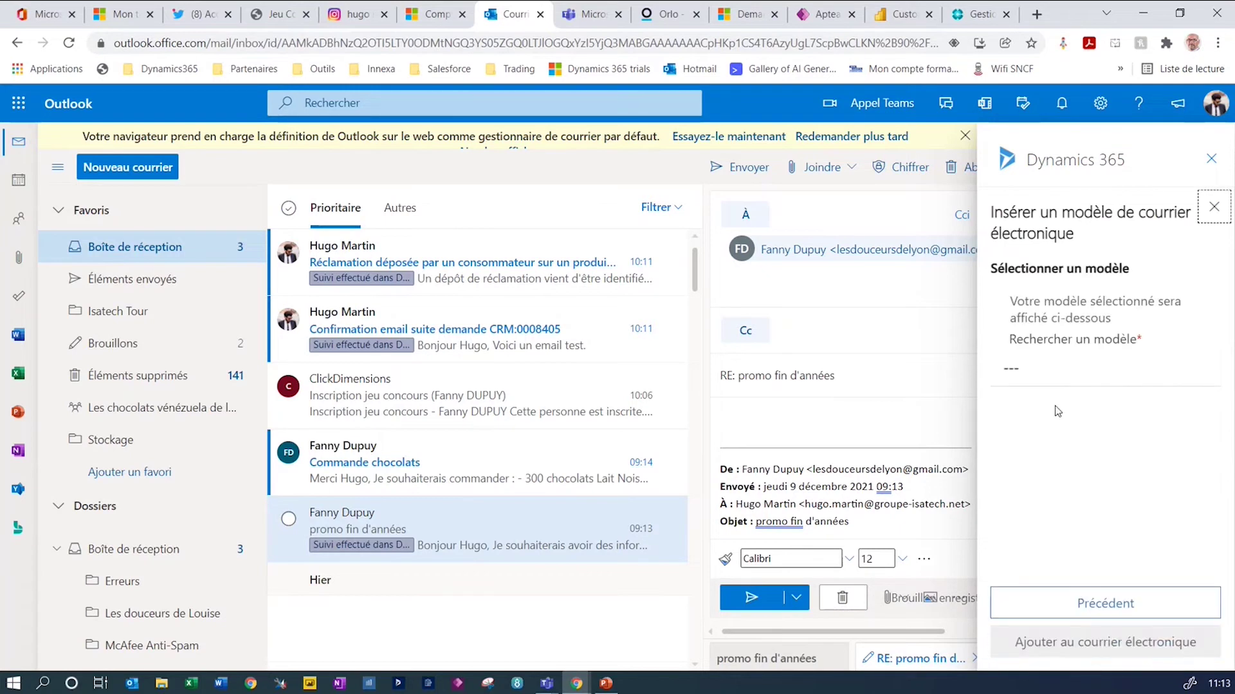
pyautogui.click(1208, 370)
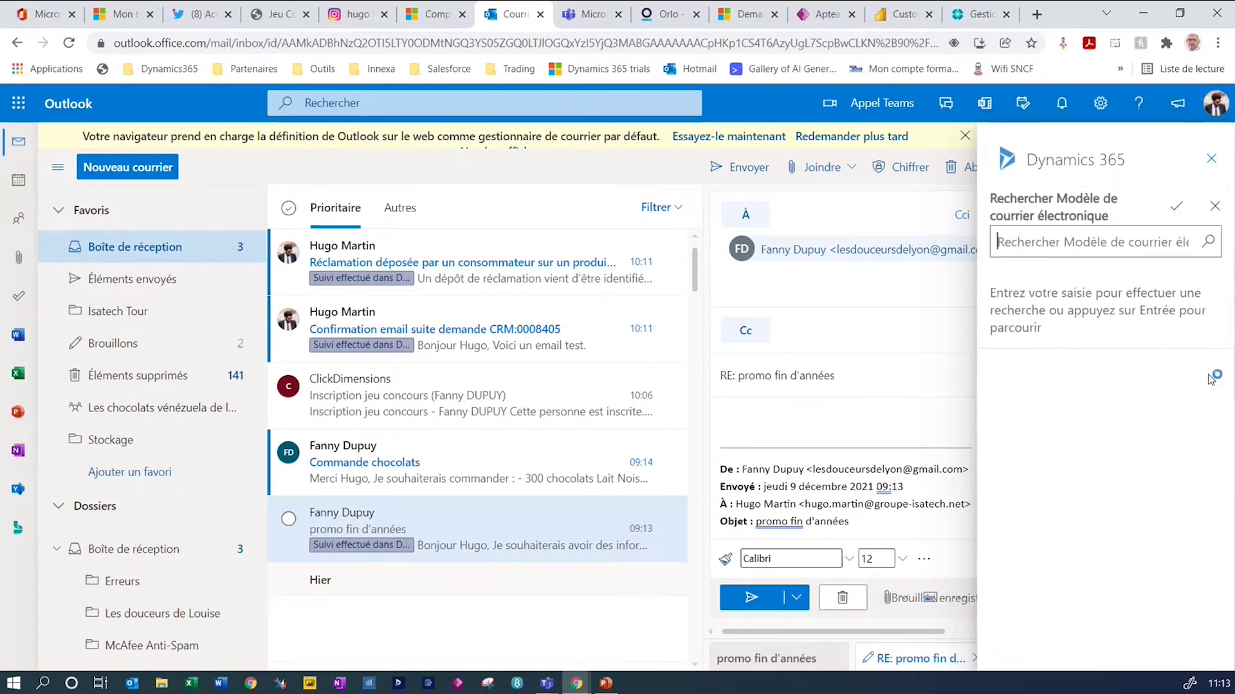
pyautogui.click(1200, 254)
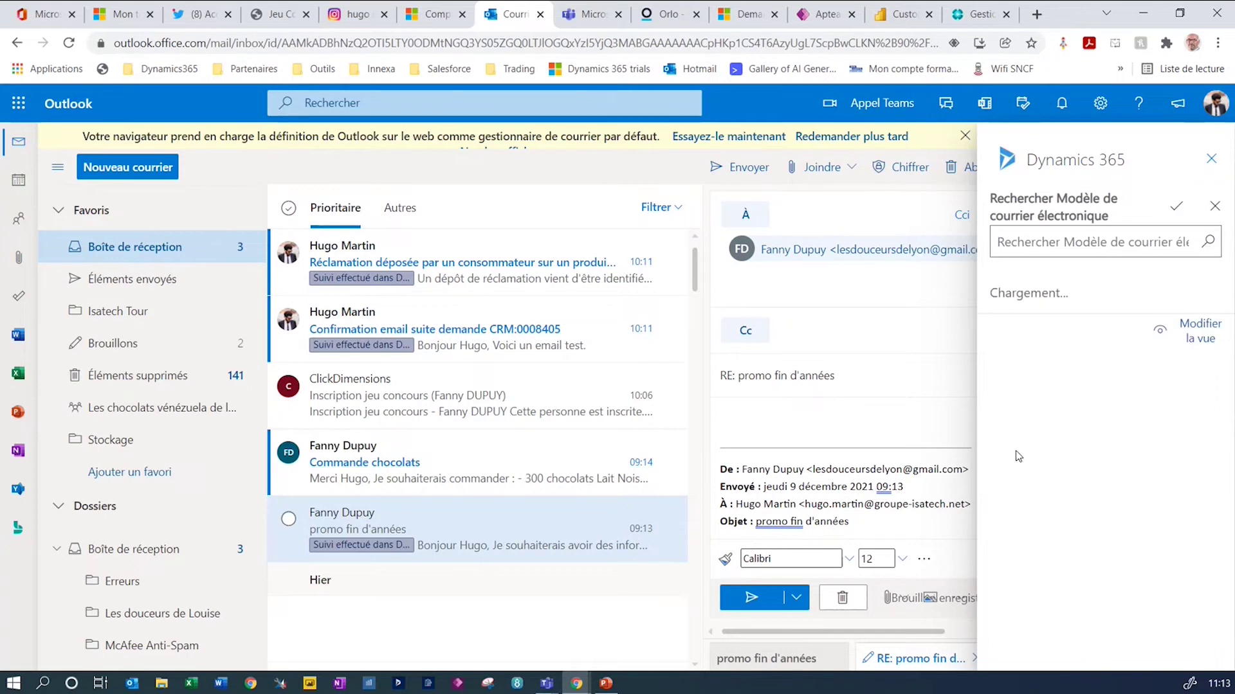
pyautogui.scroll(-3, 1158, 534)
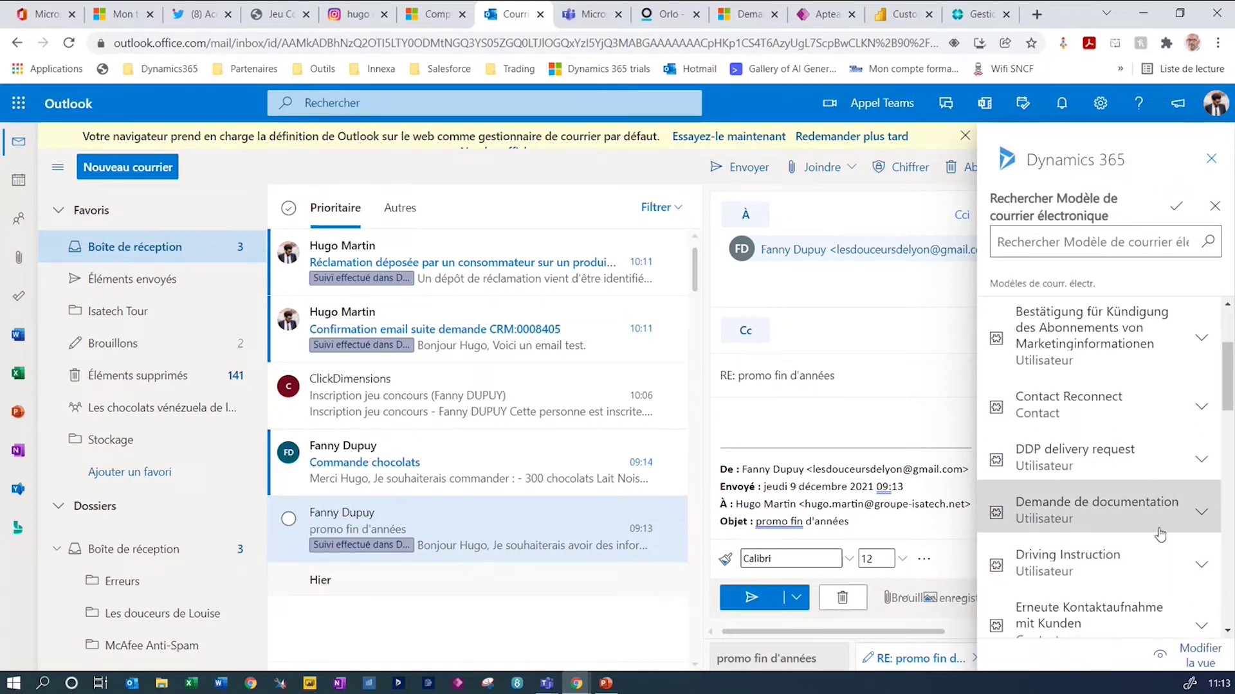
pyautogui.click(1104, 518)
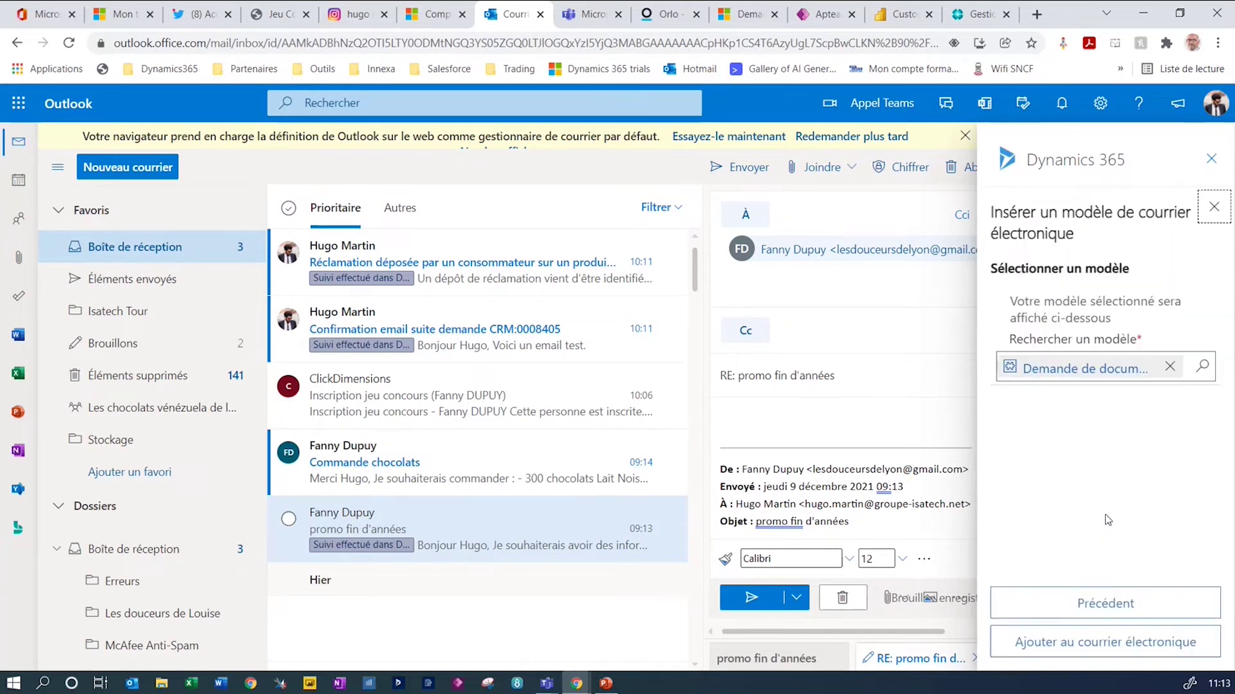
pyautogui.click(1089, 646)
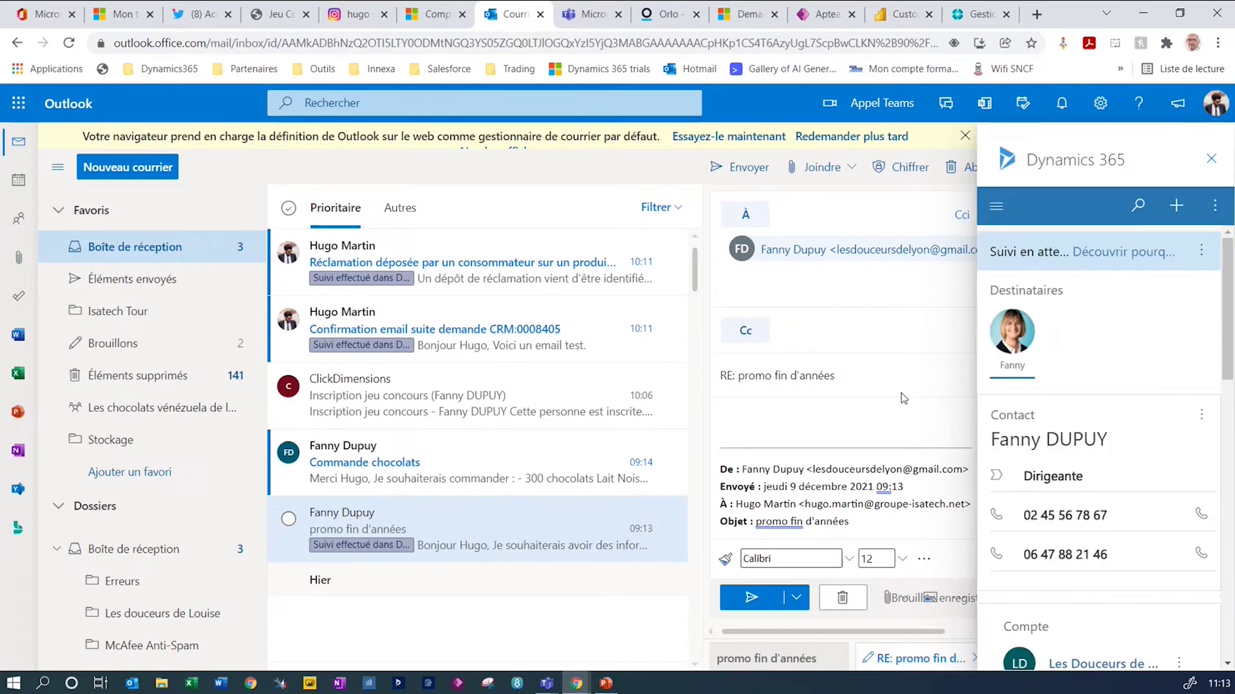
pyautogui.click(1211, 158)
# Review the reply's template text and its attached Chocolaterie Lemaitre PDF catalogue, and send the reply
pyautogui.scroll(-1, 873, 486)
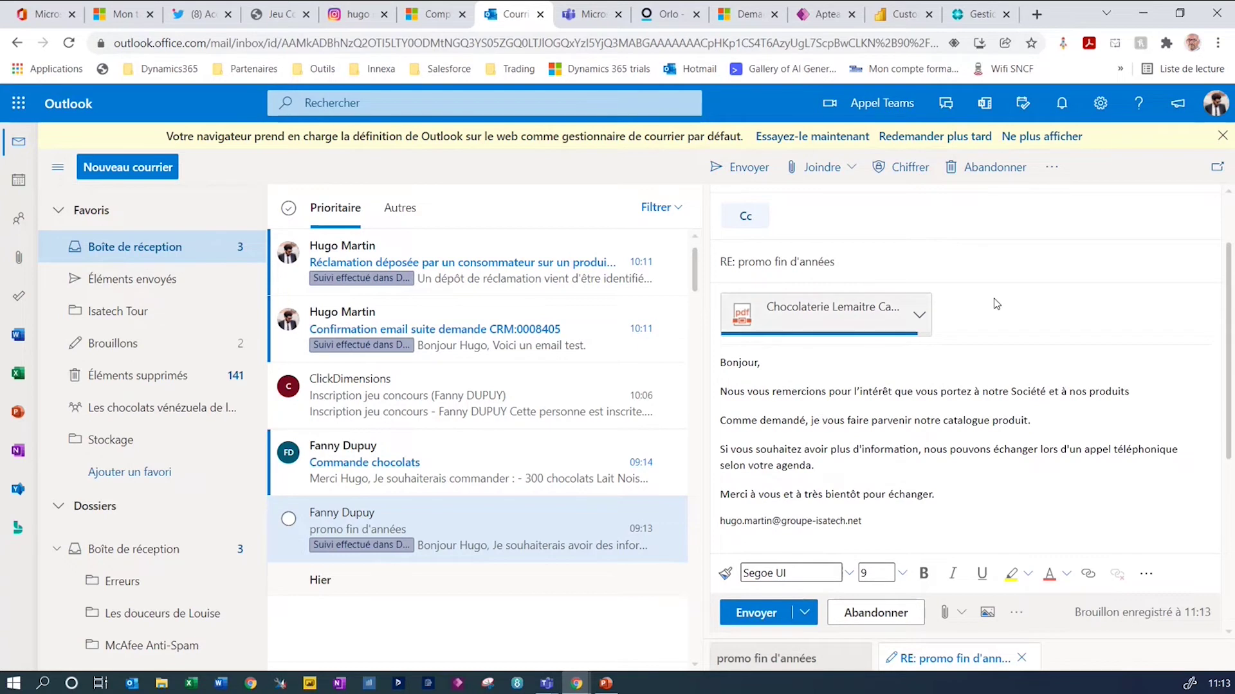
pyautogui.moveTo(780, 386); pyautogui.dragTo(814, 465)
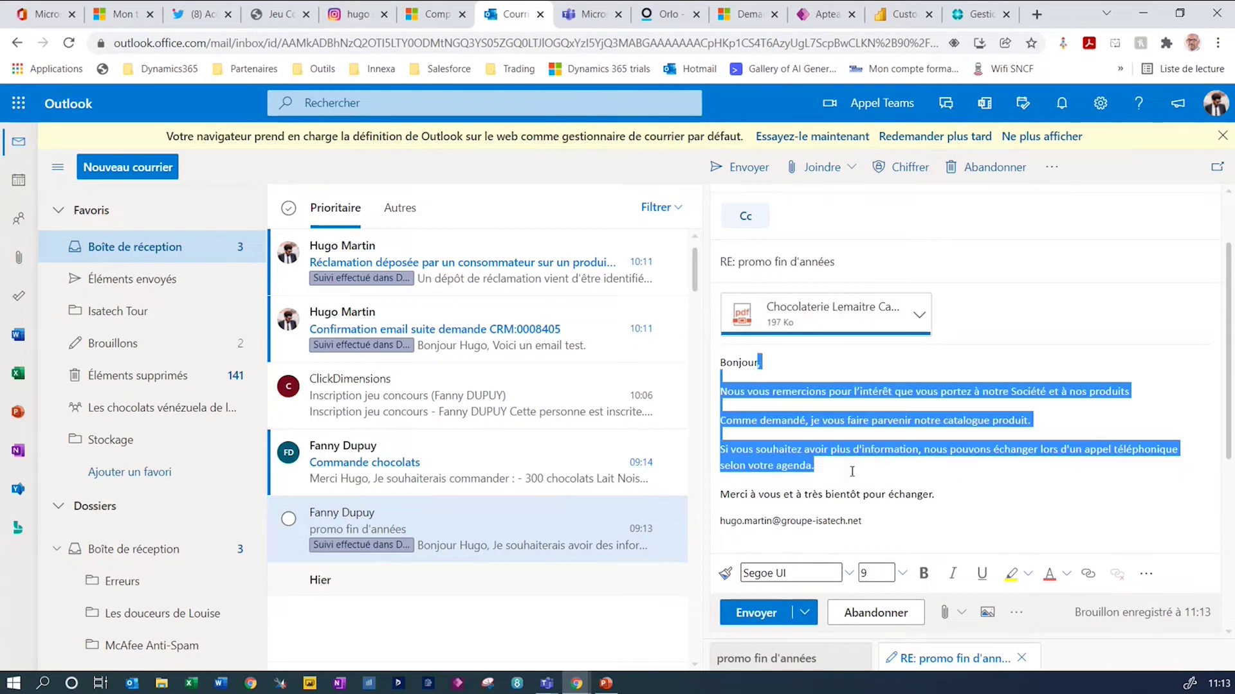
pyautogui.click(785, 377)
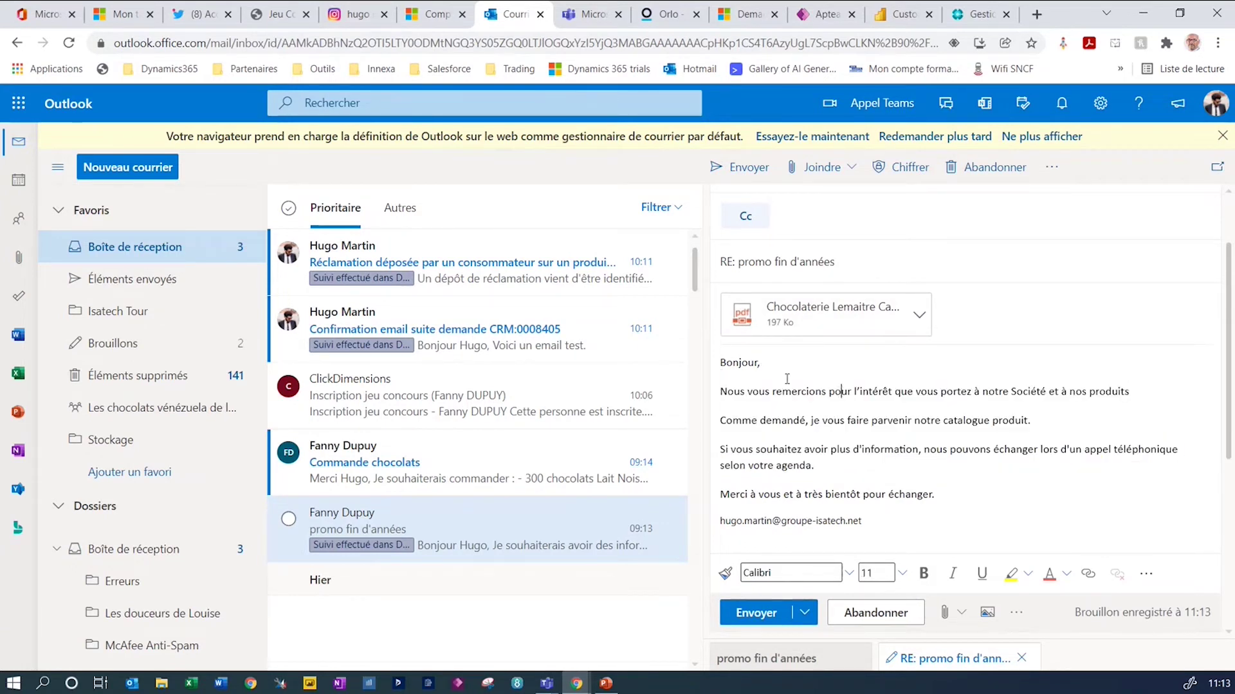
pyautogui.click(787, 323)
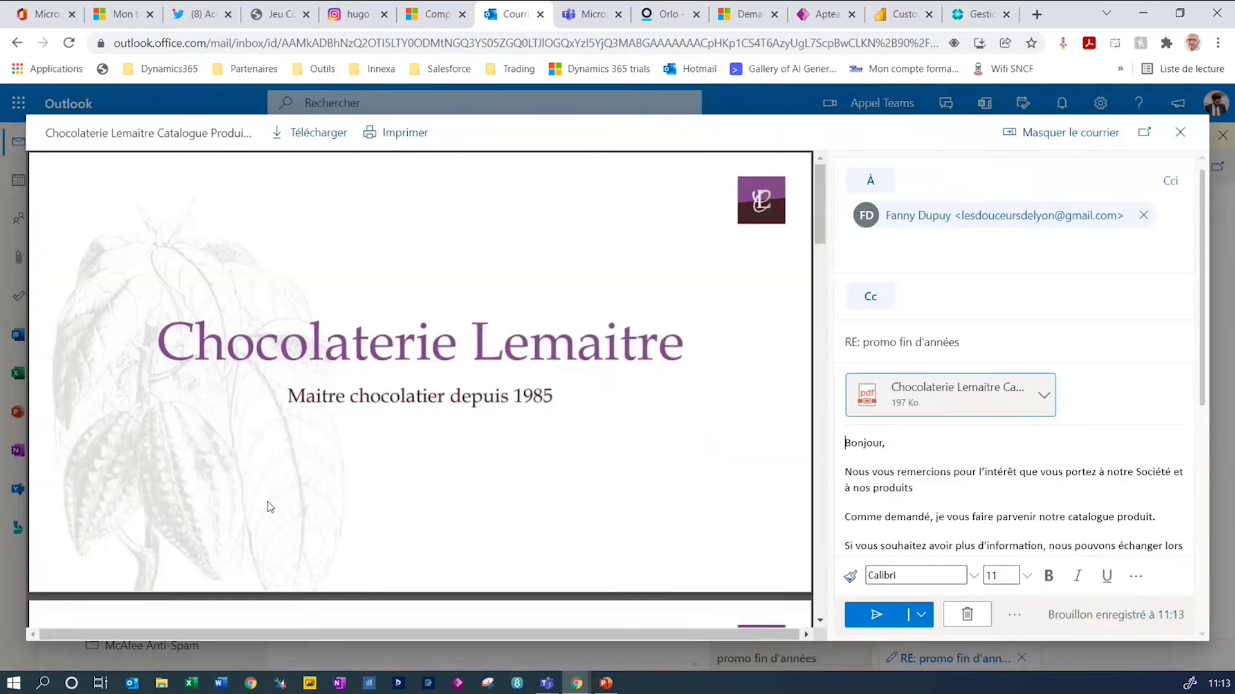
pyautogui.scroll(-5, 454, 390)
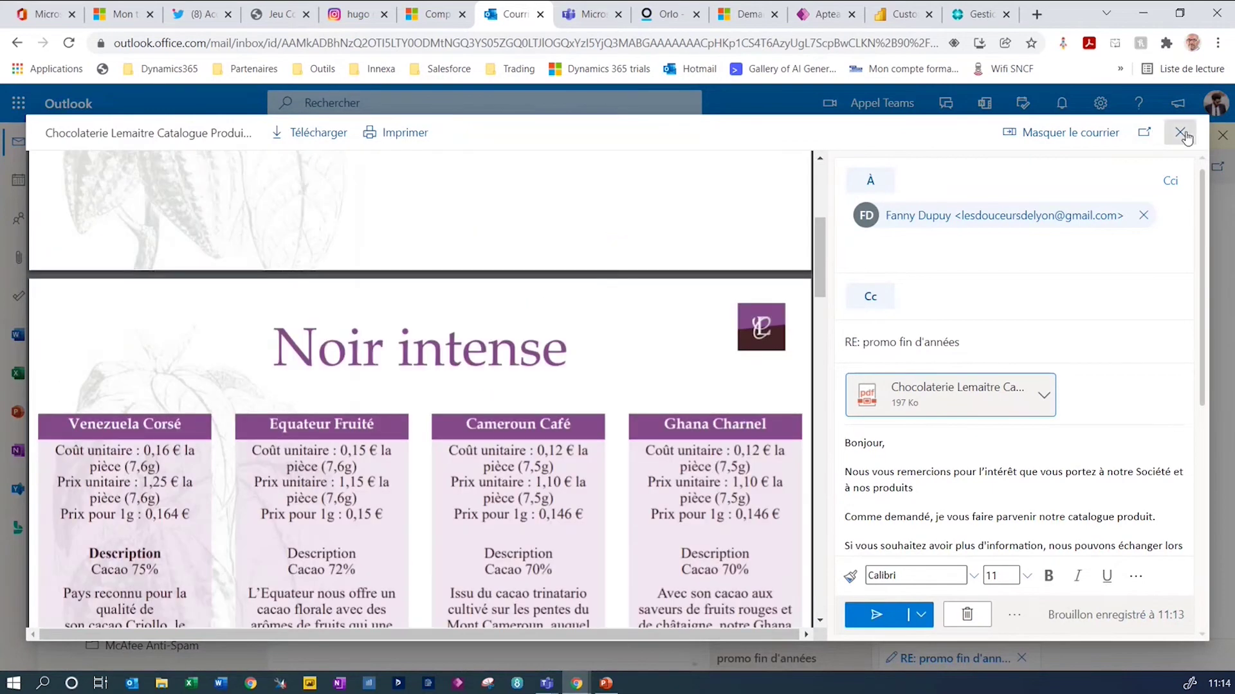
pyautogui.press('Escape')
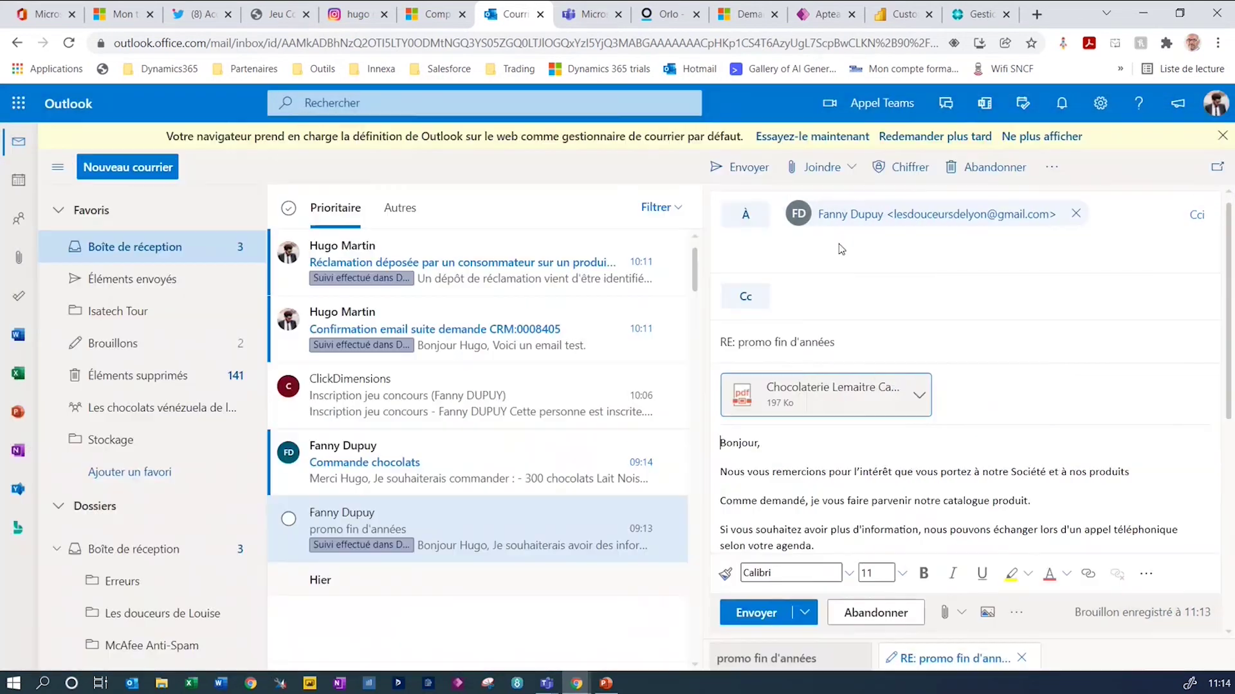
pyautogui.click(727, 170)
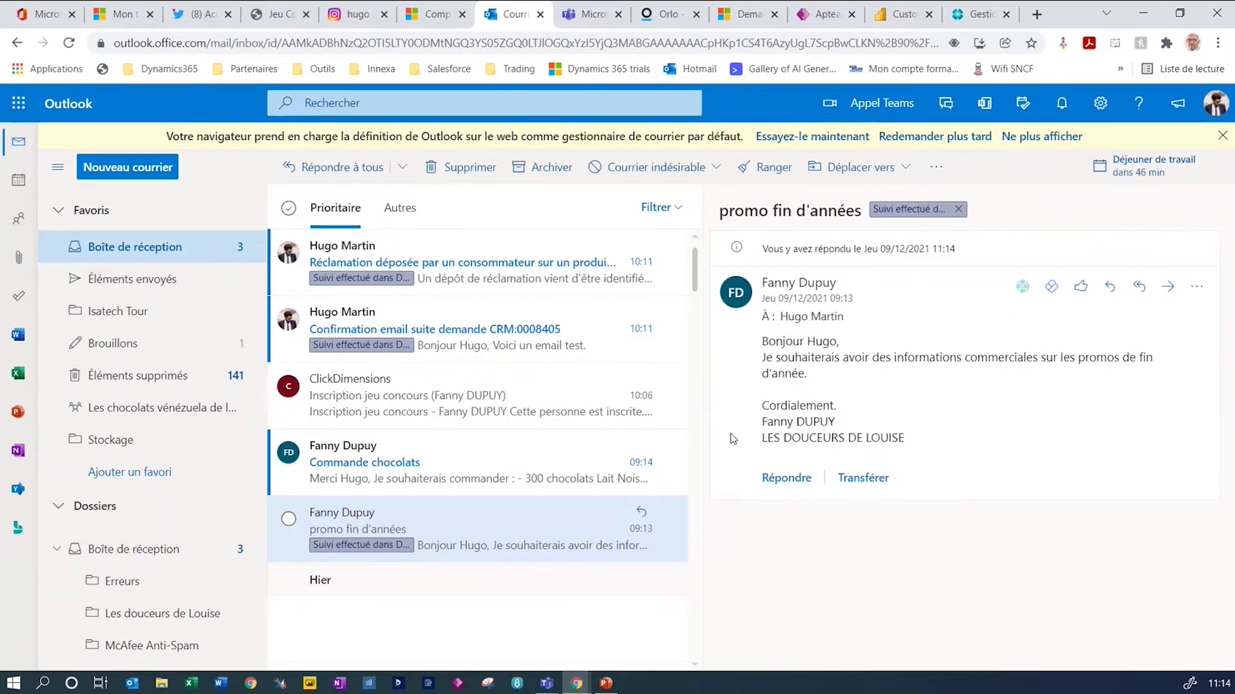
# Read the "Commande chocolats" email and open the Dynamics 365 add-in for it
pyautogui.click(502, 477)
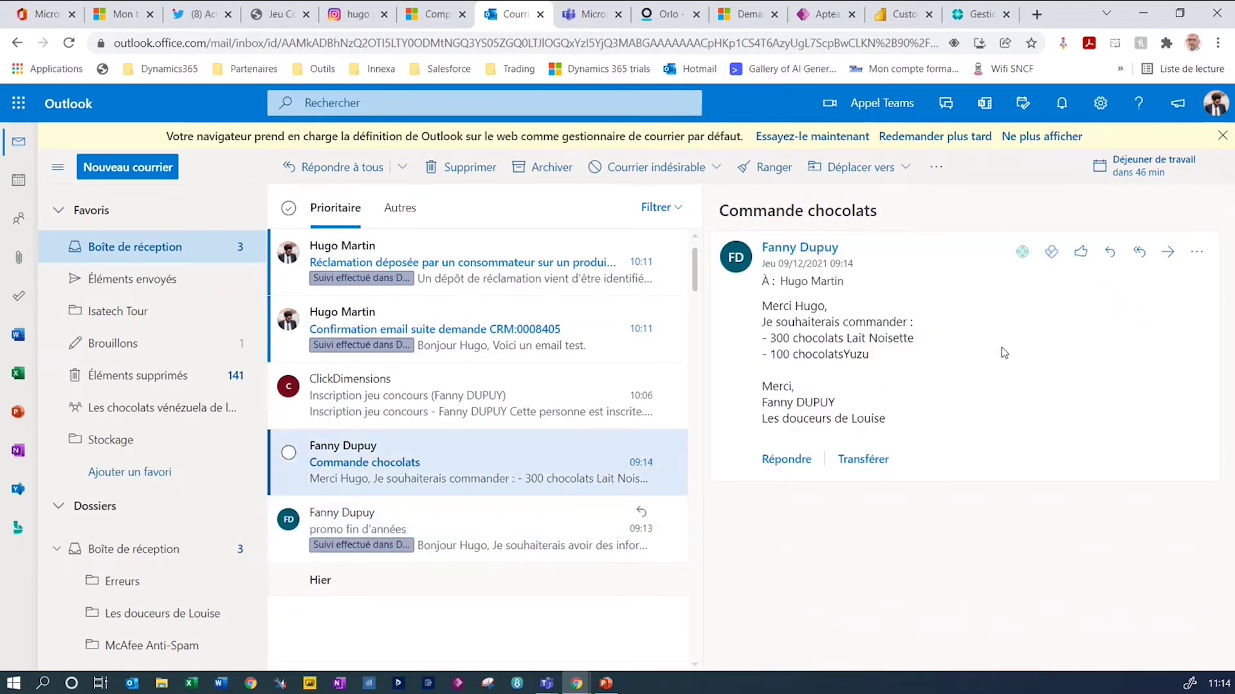
pyautogui.click(1194, 257)
pyautogui.click(1043, 511)
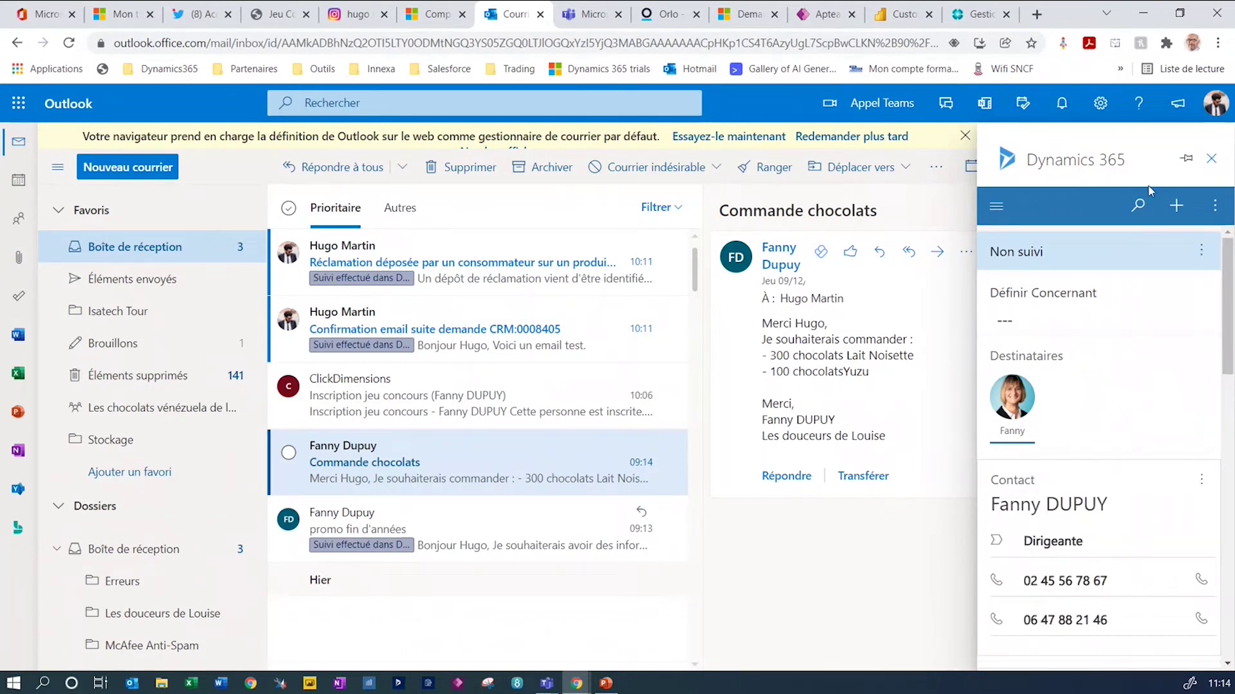
# Create a new order (Commande) in Dynamics 365 and name it "Commande de fin d'année"
pyautogui.click(1176, 205)
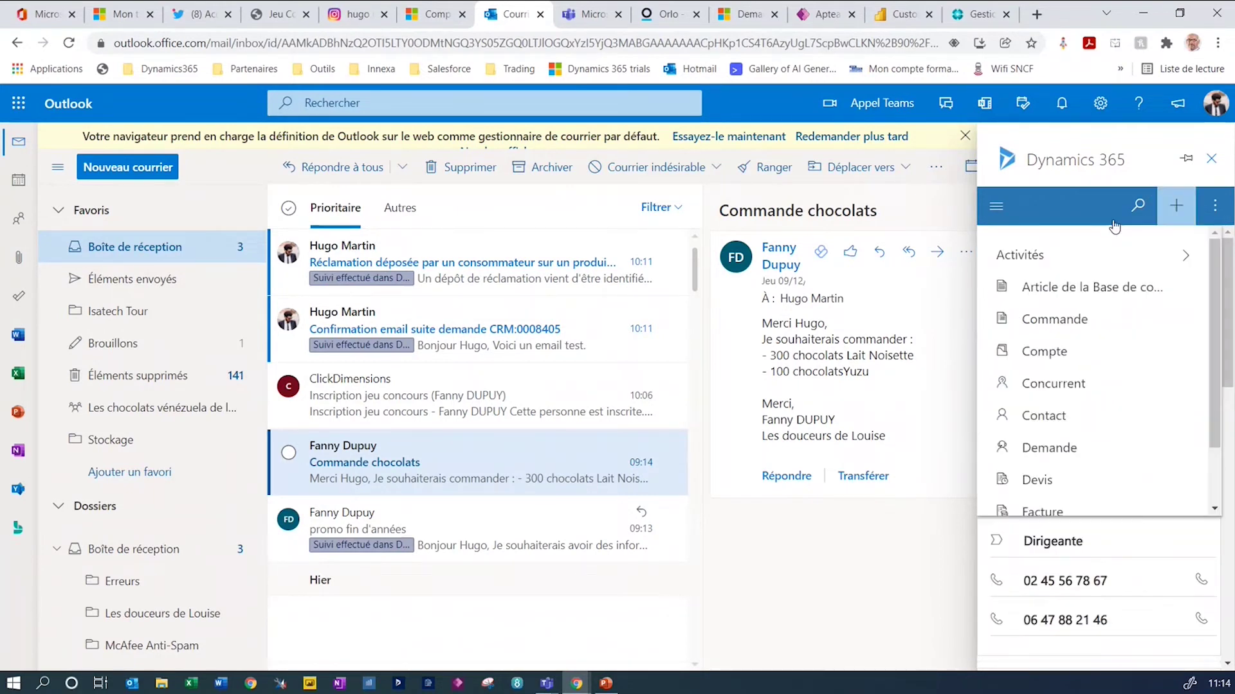
pyautogui.click(1073, 324)
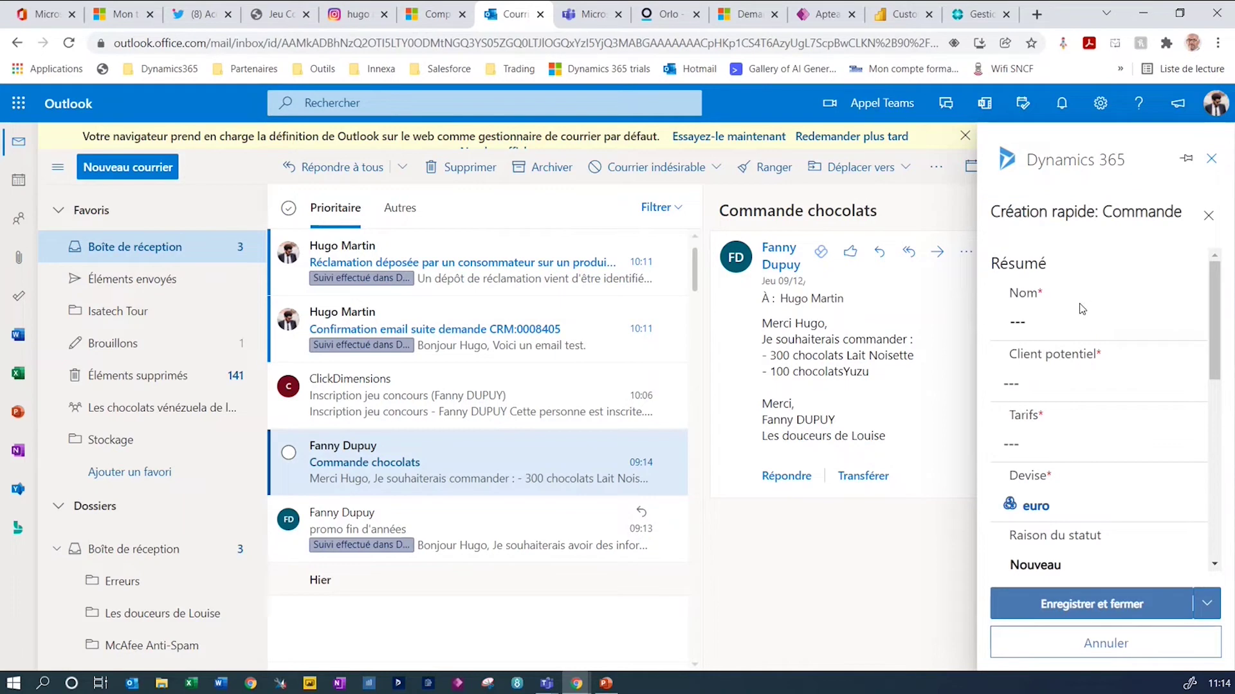
pyautogui.click(1042, 318)
pyautogui.write('Co')
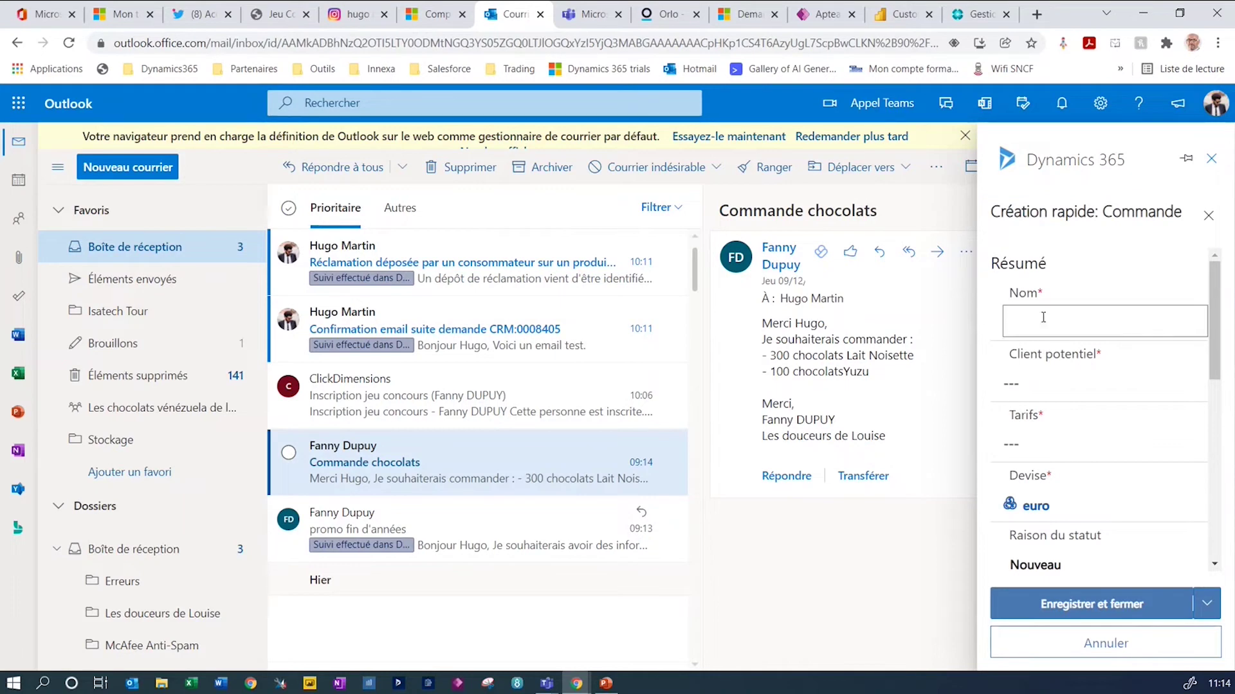
pyautogui.write('mmande de')
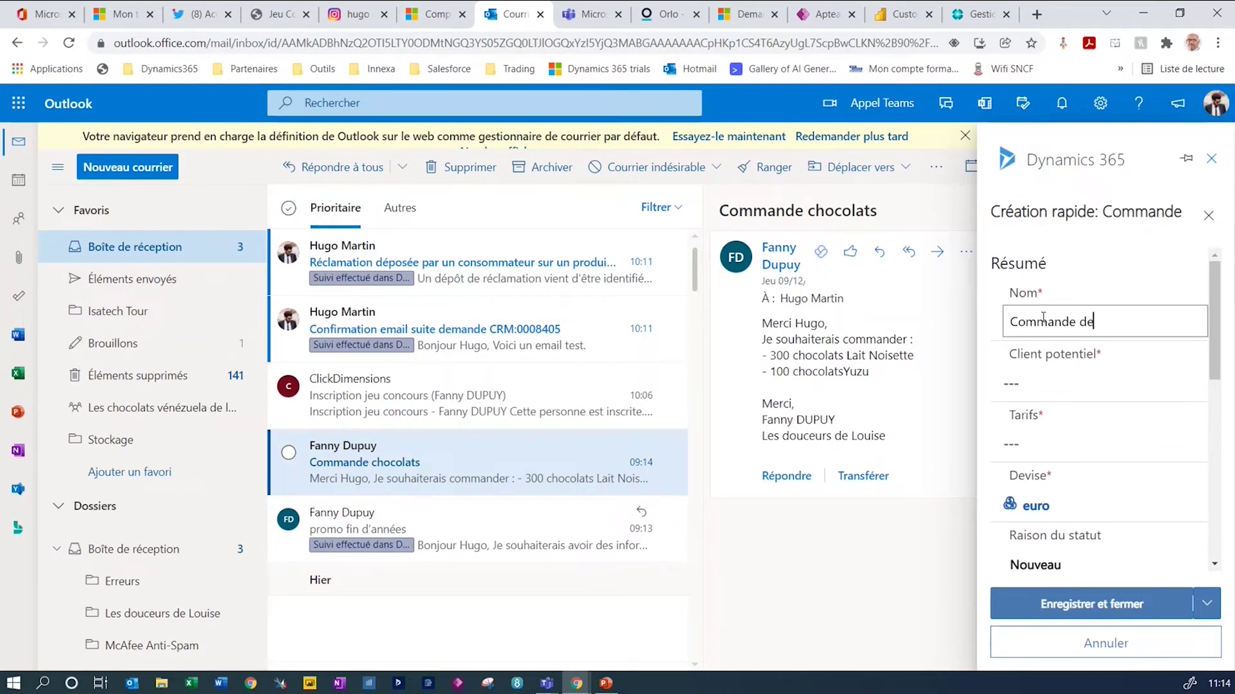
pyautogui.write(" fin d'année")
# Search the records for "les douc" and set the account Les Douceurs de Louise as the order's potential customer
pyautogui.click(1021, 382)
pyautogui.write('les do')
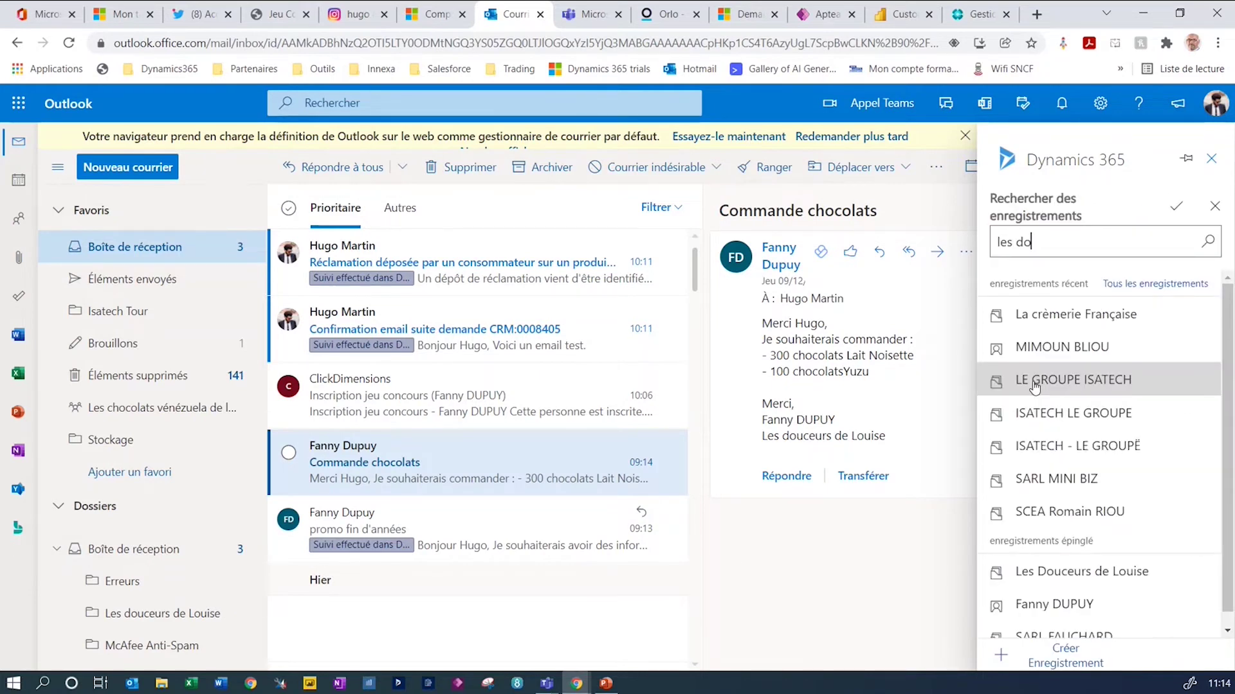
pyautogui.write('uc')
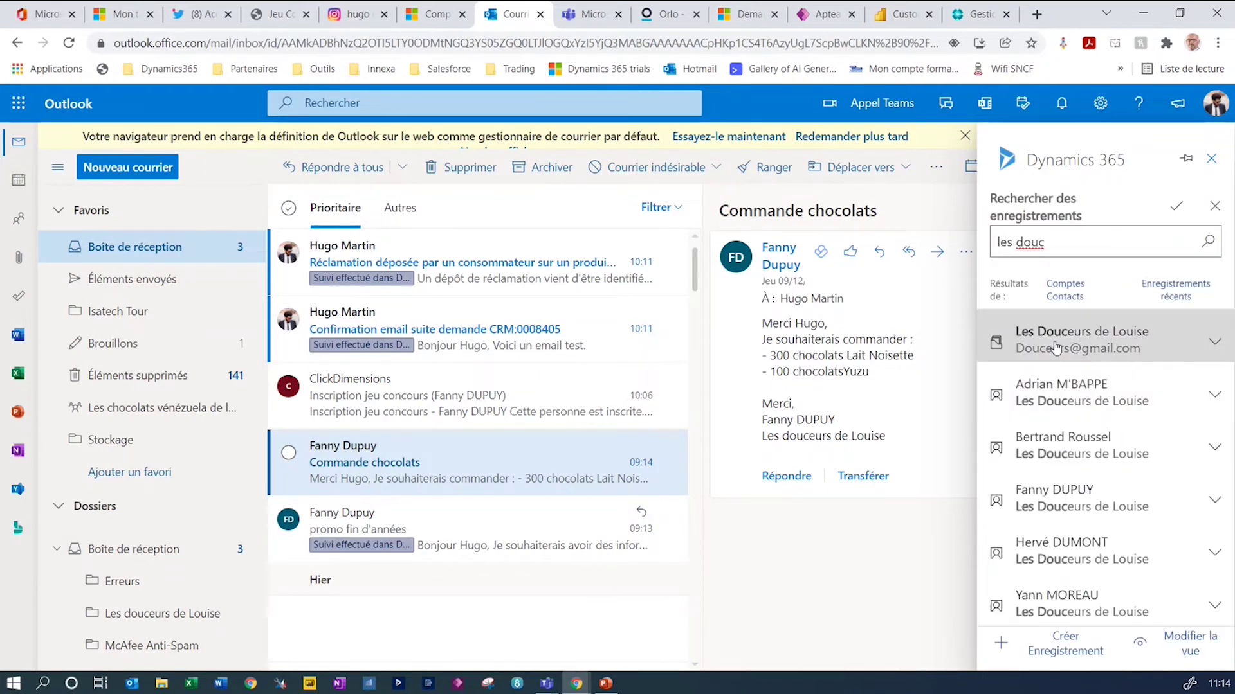
pyautogui.click(1053, 348)
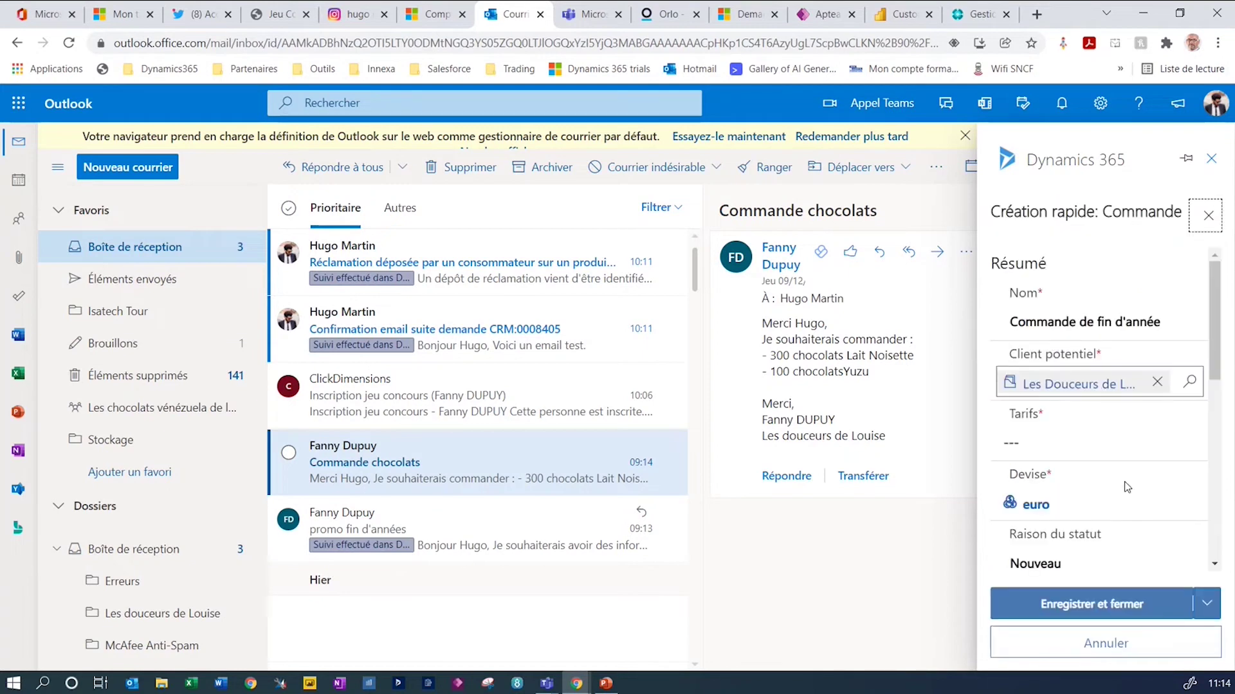
# Choose a price list (Tarifs) for the order, check its remaining fields, and save and close it
pyautogui.scroll(-1, 1126, 487)
pyautogui.click(1133, 372)
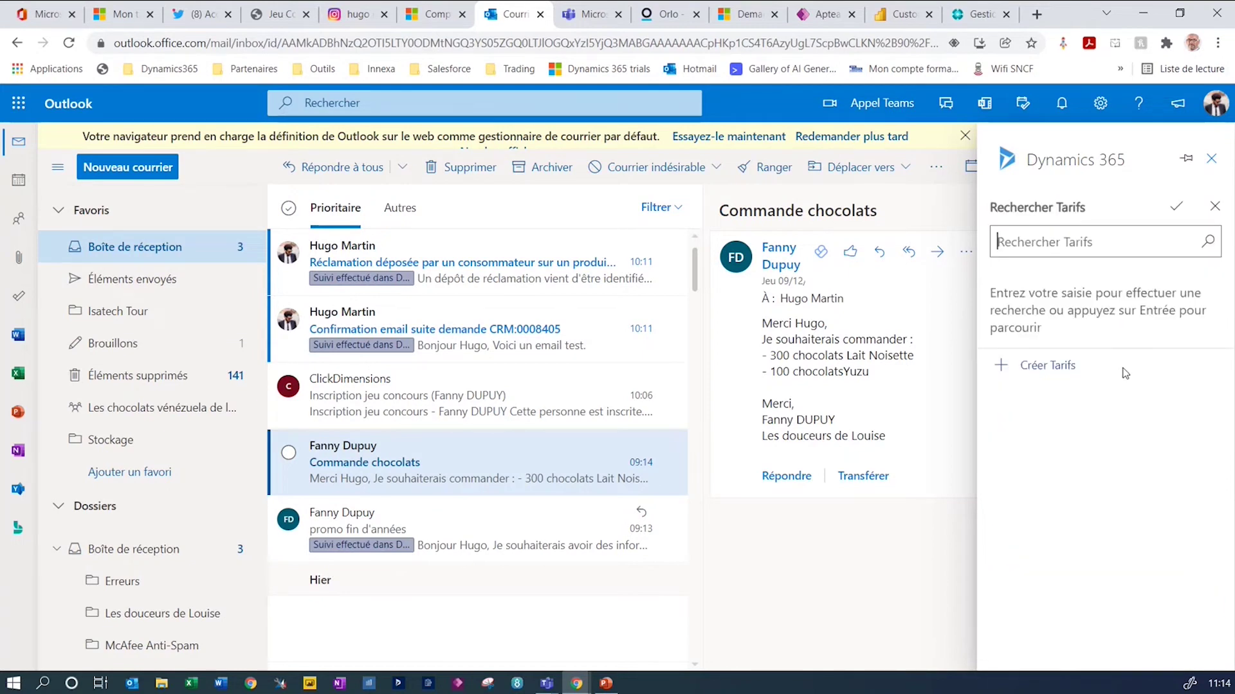
pyautogui.click(1205, 245)
pyautogui.click(1069, 331)
pyautogui.scroll(-2, 1091, 539)
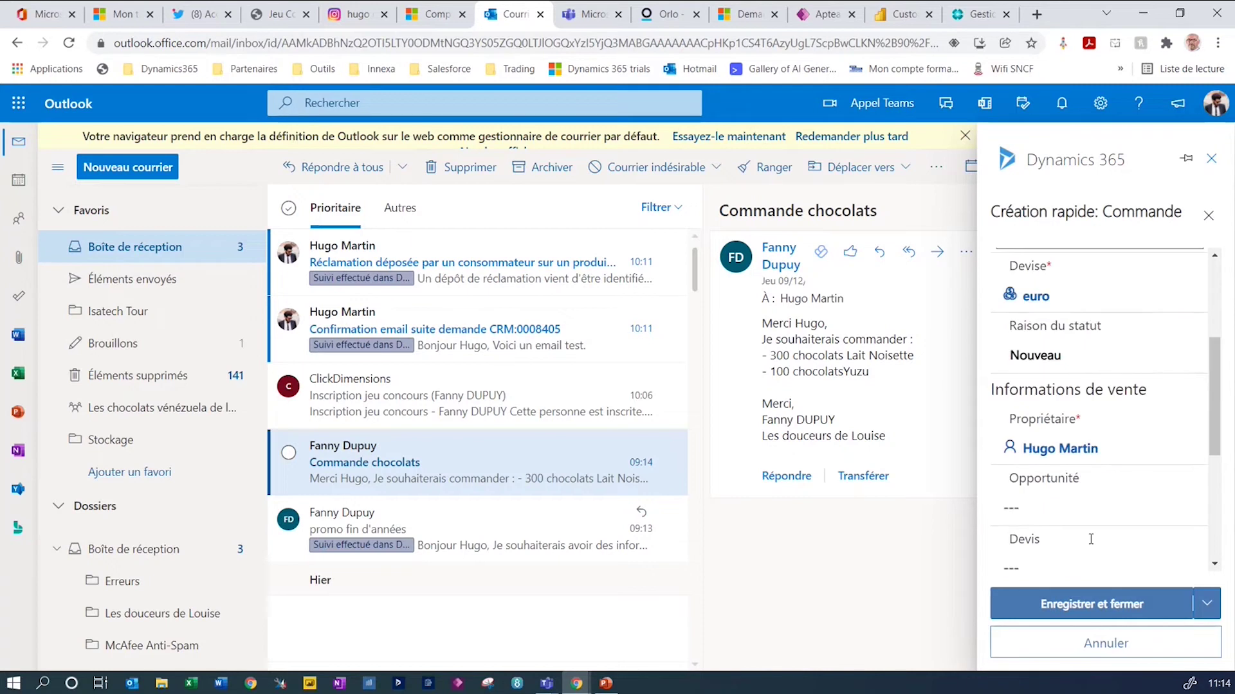
pyautogui.scroll(-2, 1091, 539)
pyautogui.click(1088, 605)
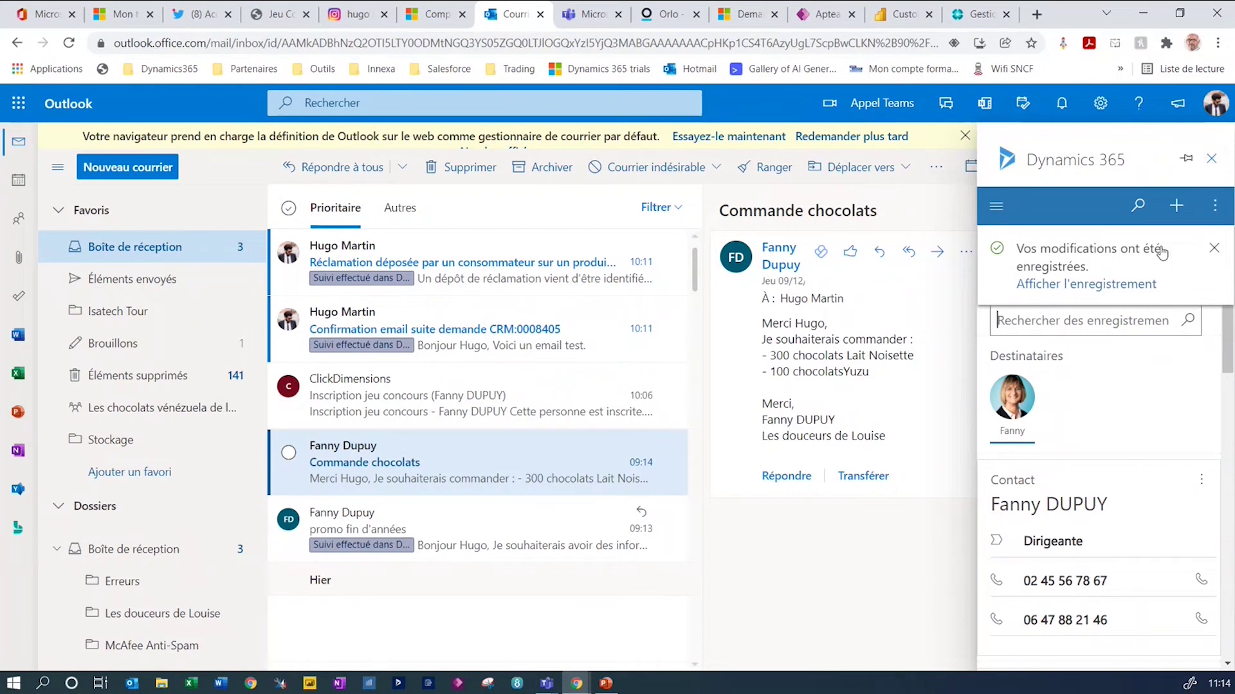
# Switch to Dynamics 365, display all orders in the Ventes area and view the 621,00 € "Commande de fin d'année" for Les Douceurs de Louise
pyautogui.click(426, 15)
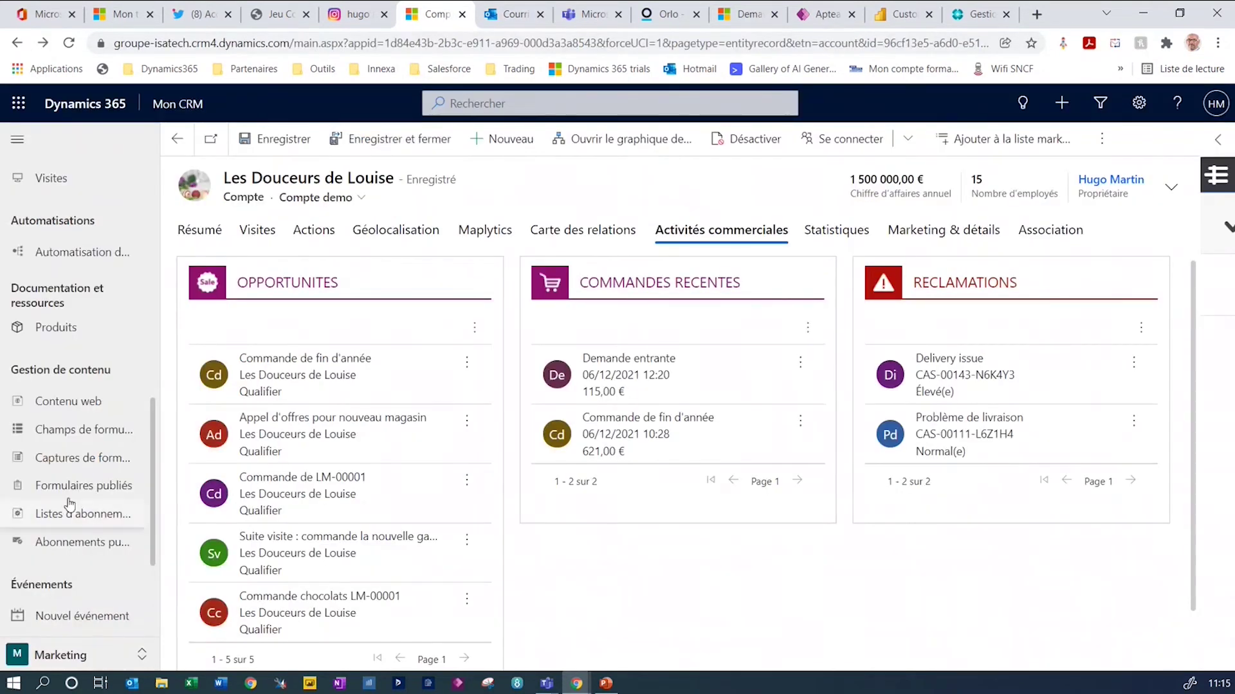
pyautogui.scroll(5, 102, 486)
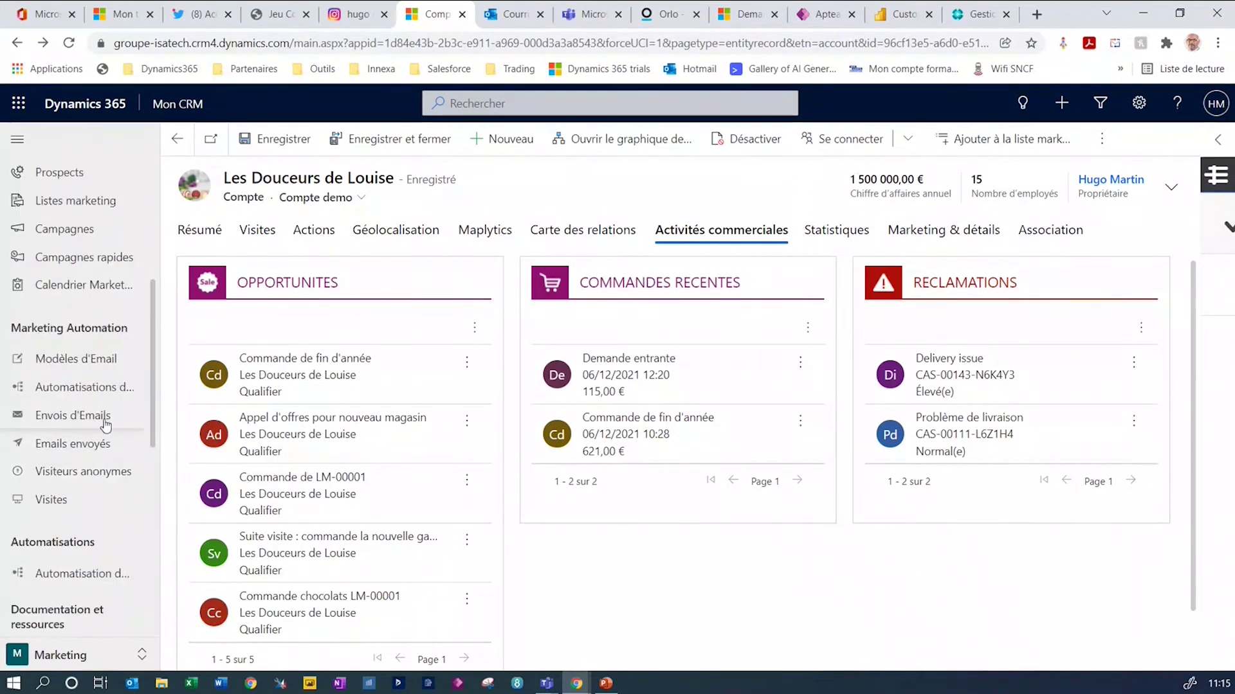
pyautogui.click(67, 656)
pyautogui.click(50, 542)
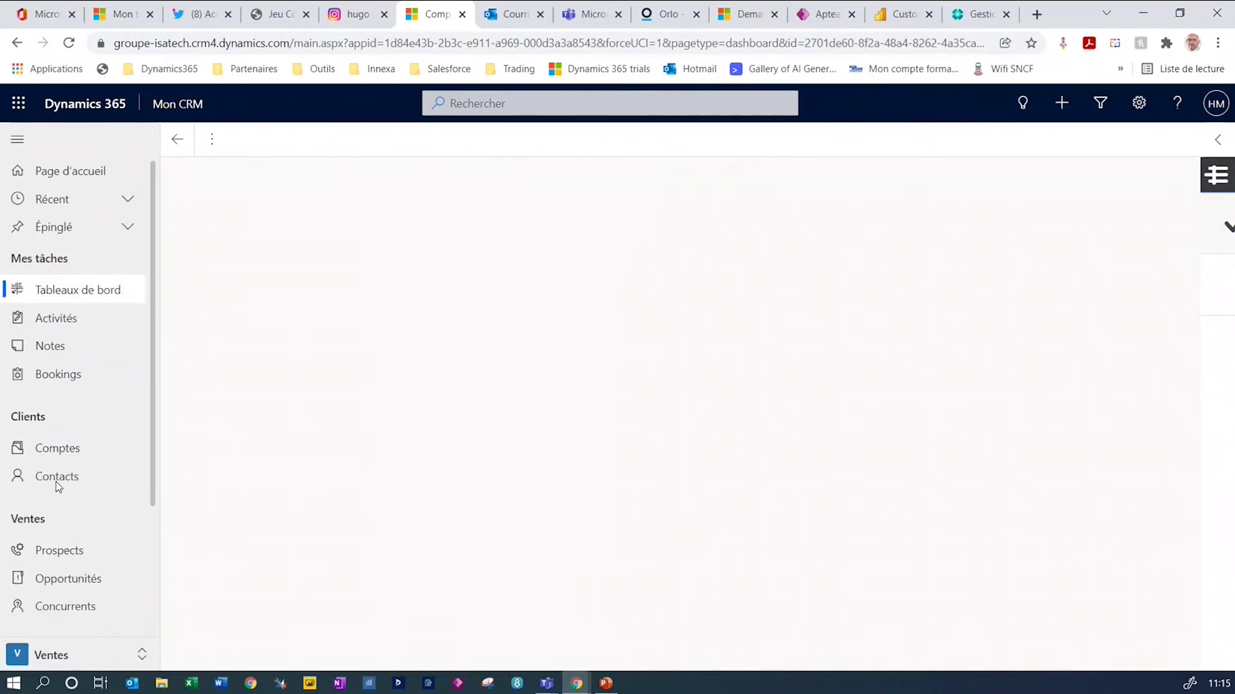
pyautogui.scroll(-3, 59, 577)
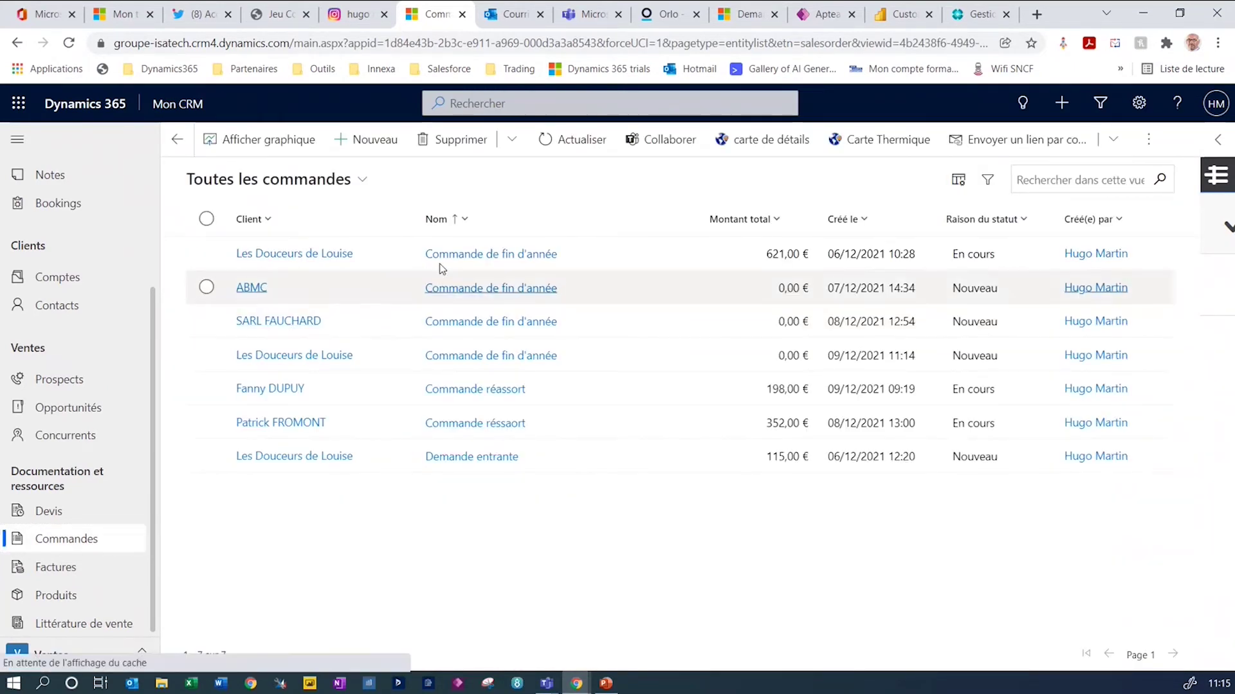
pyautogui.click(532, 253)
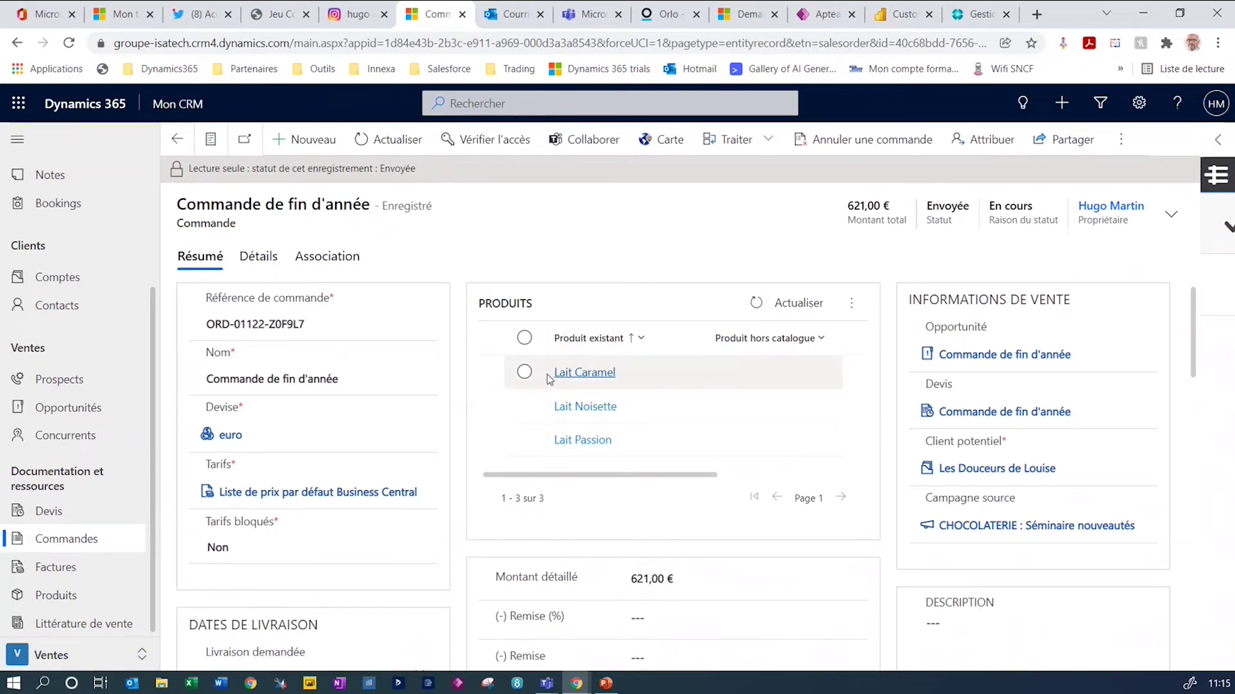
# Return to Outlook, close the Dynamics 365 add-in and read last month's "Confirmation de commande" email
pyautogui.click(515, 19)
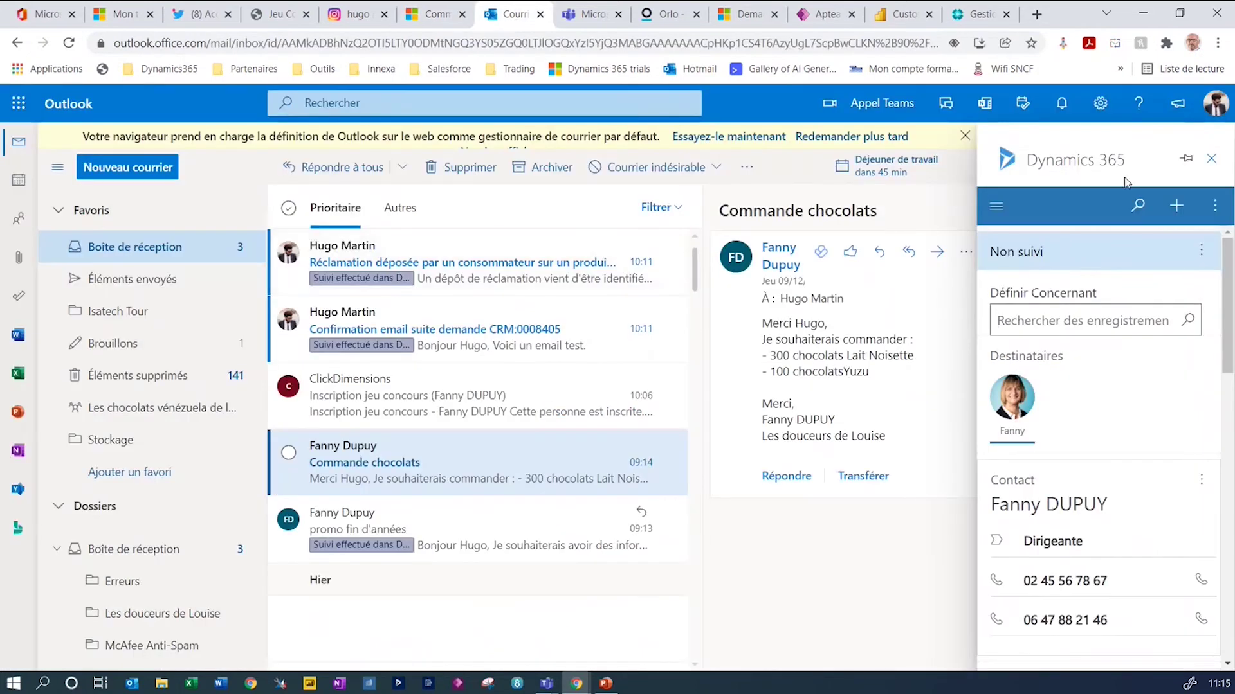
pyautogui.click(1211, 159)
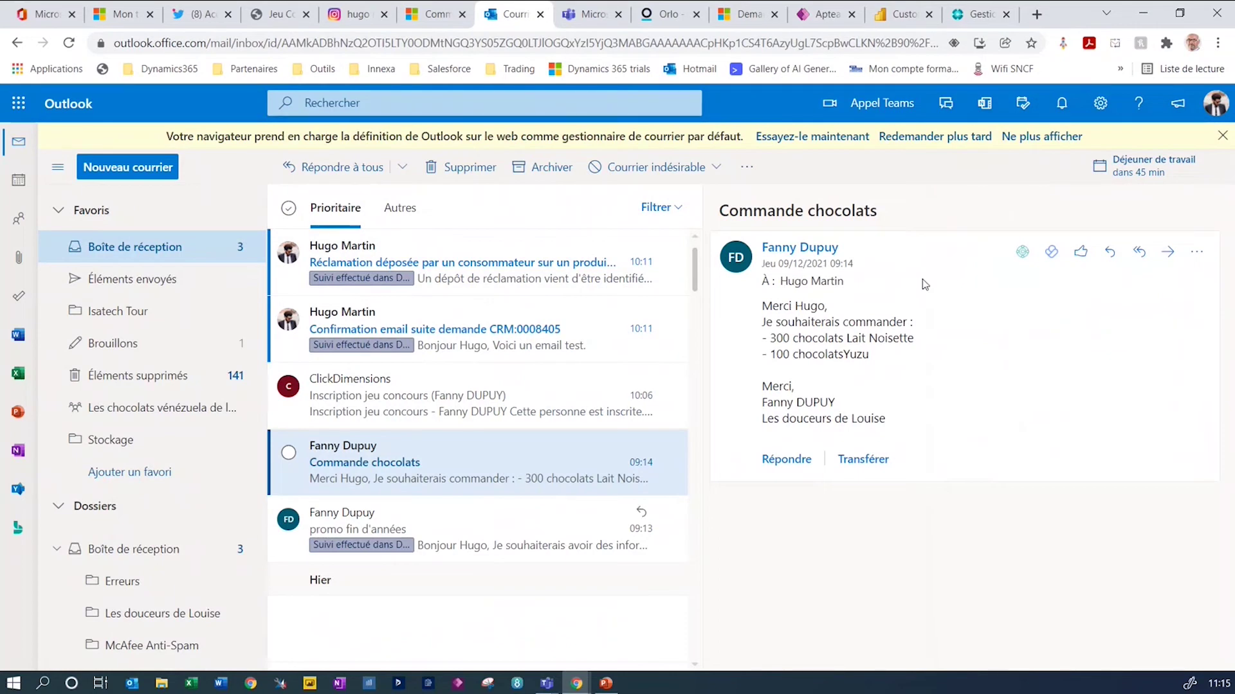
pyautogui.scroll(-1, 496, 471)
pyautogui.scroll(-6, 497, 471)
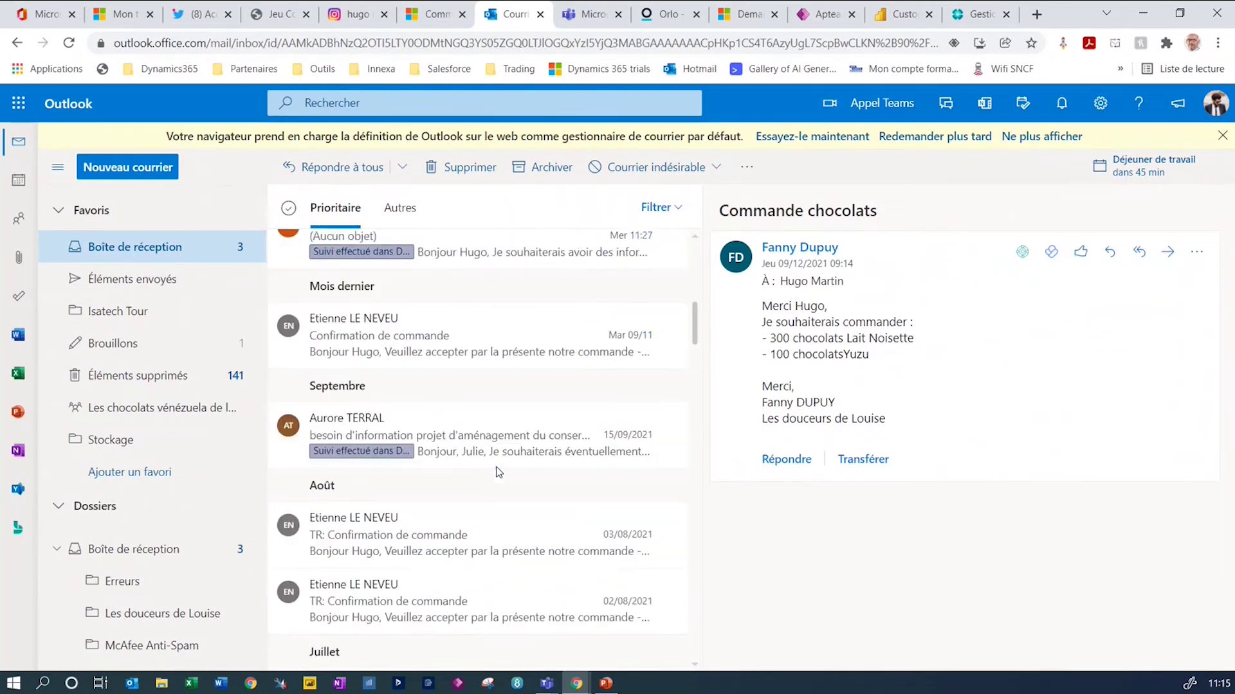
pyautogui.click(450, 411)
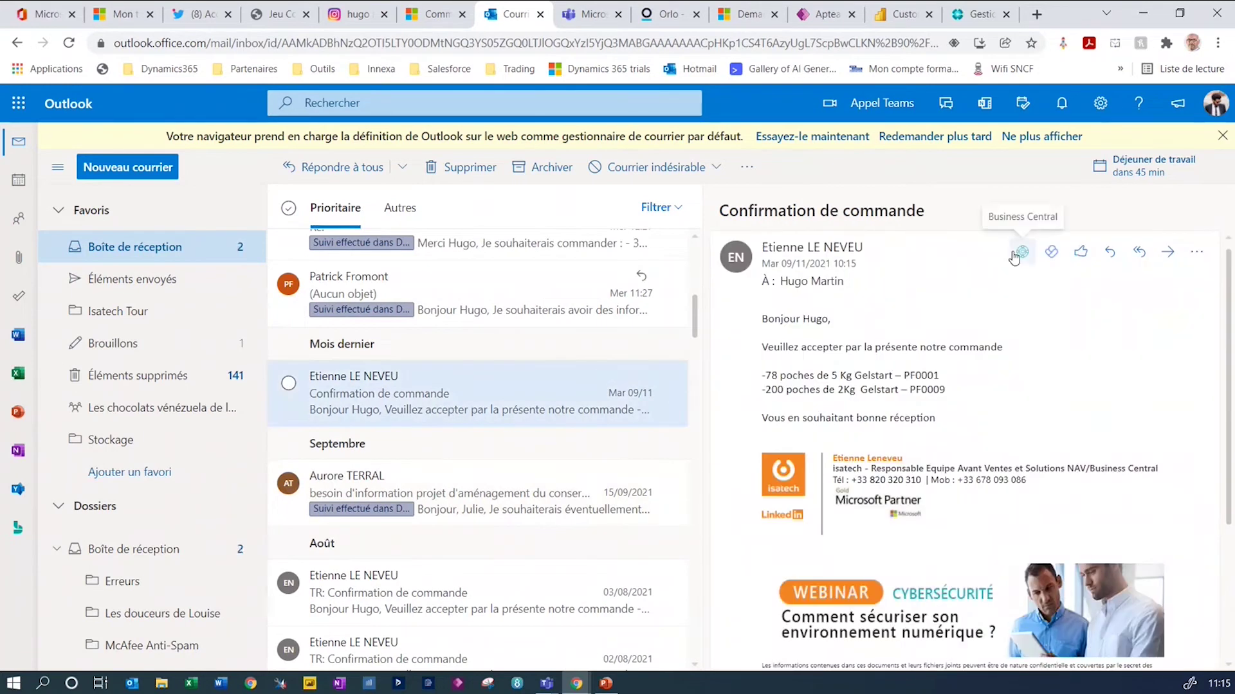
# Start a new sales order from the email with the Business Central add-in, for the client Ferme du chêne in FOOD-FR-FLUX
pyautogui.click(1018, 253)
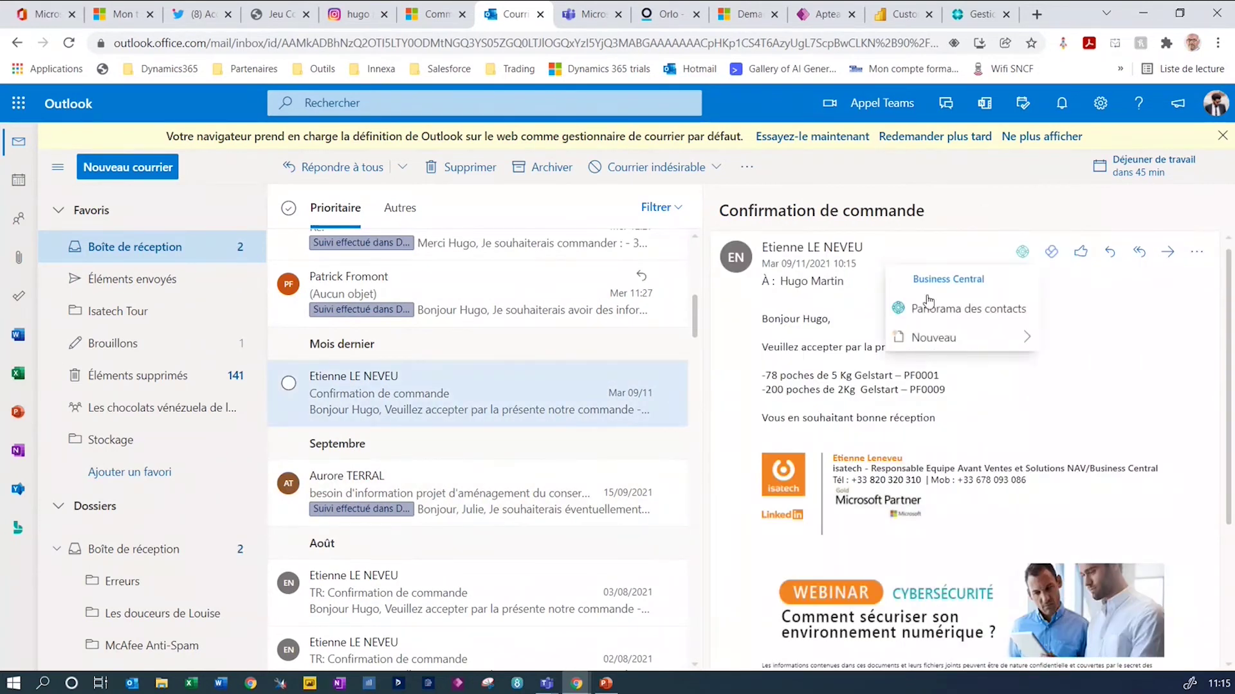
pyautogui.moveTo(971, 337)
pyautogui.click(1104, 427)
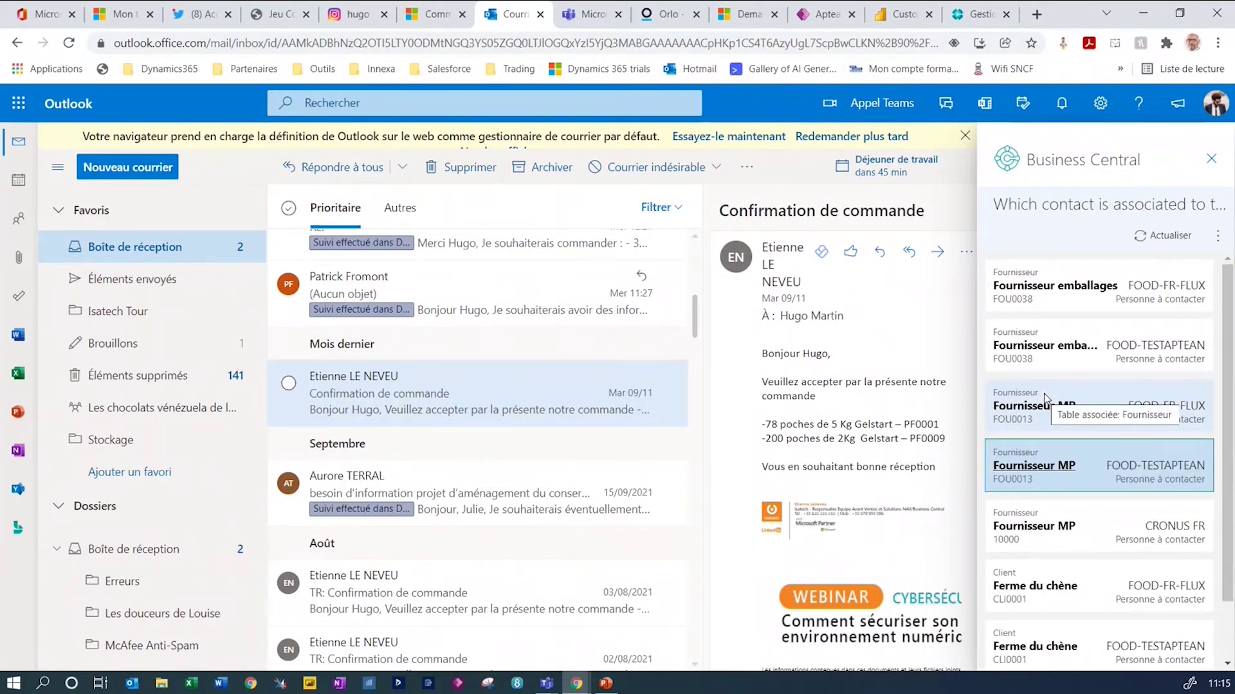
pyautogui.scroll(-1, 1093, 437)
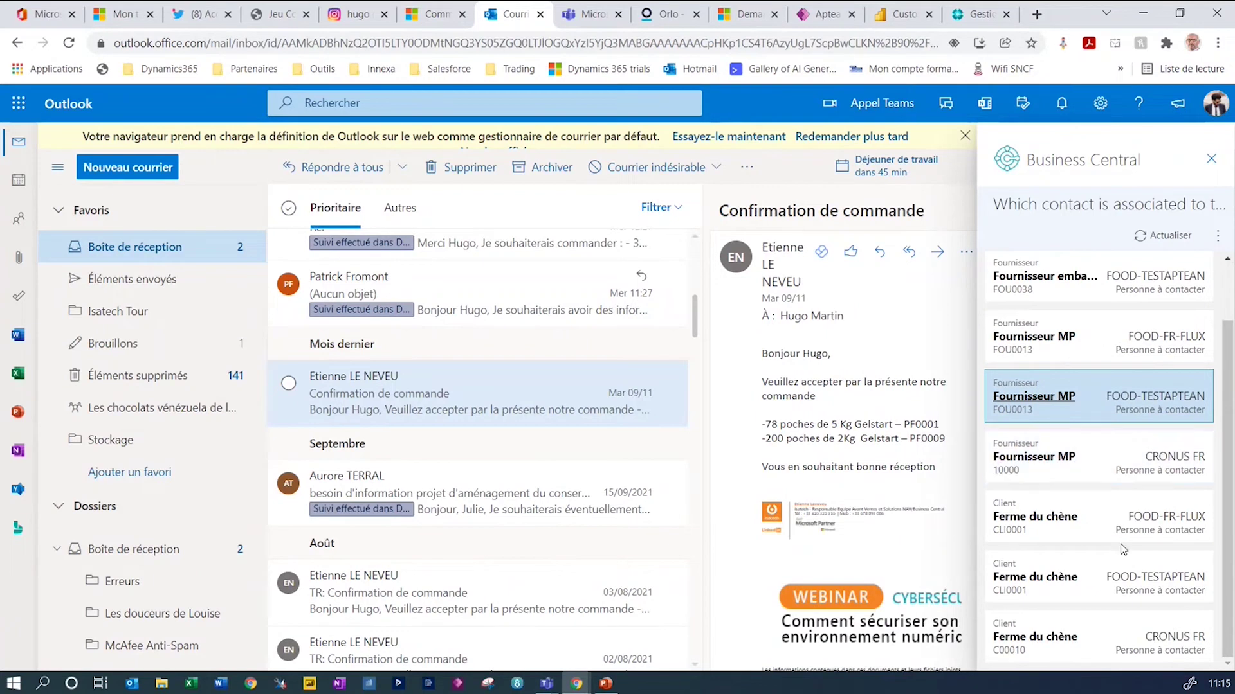
pyautogui.click(1103, 525)
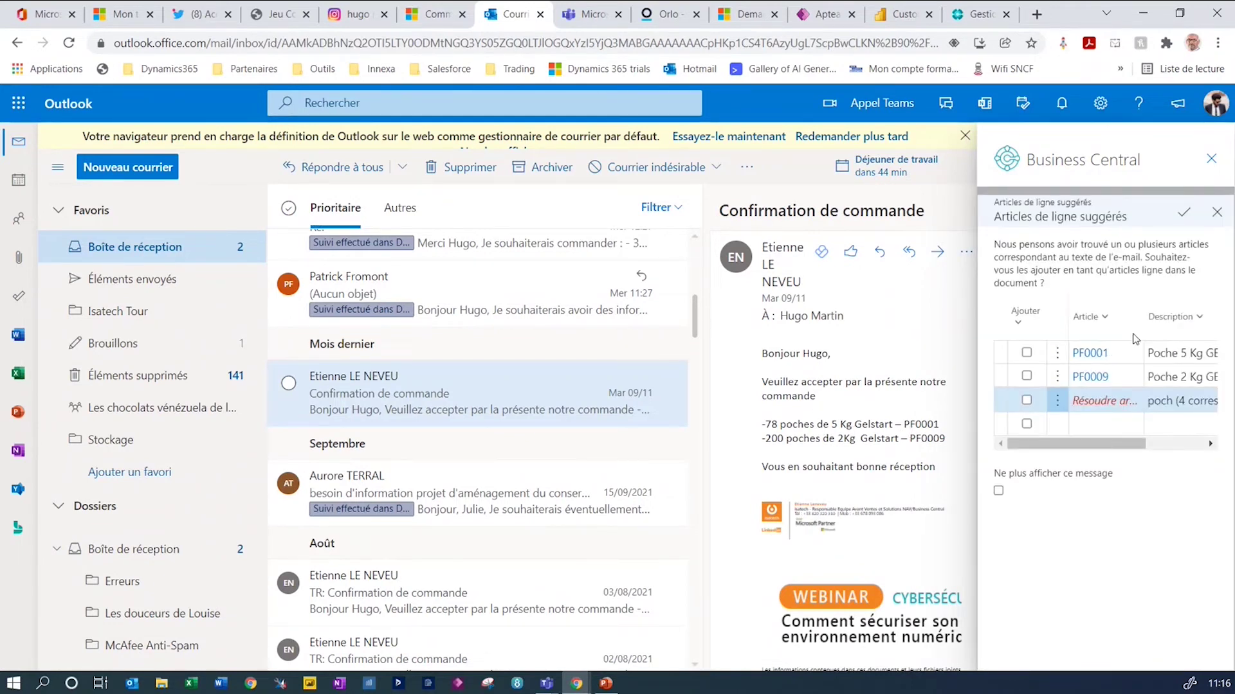
# Try to add the suggested items PF0001 and PF0009 to the order, and close the Business Central add-in
pyautogui.click(1026, 352)
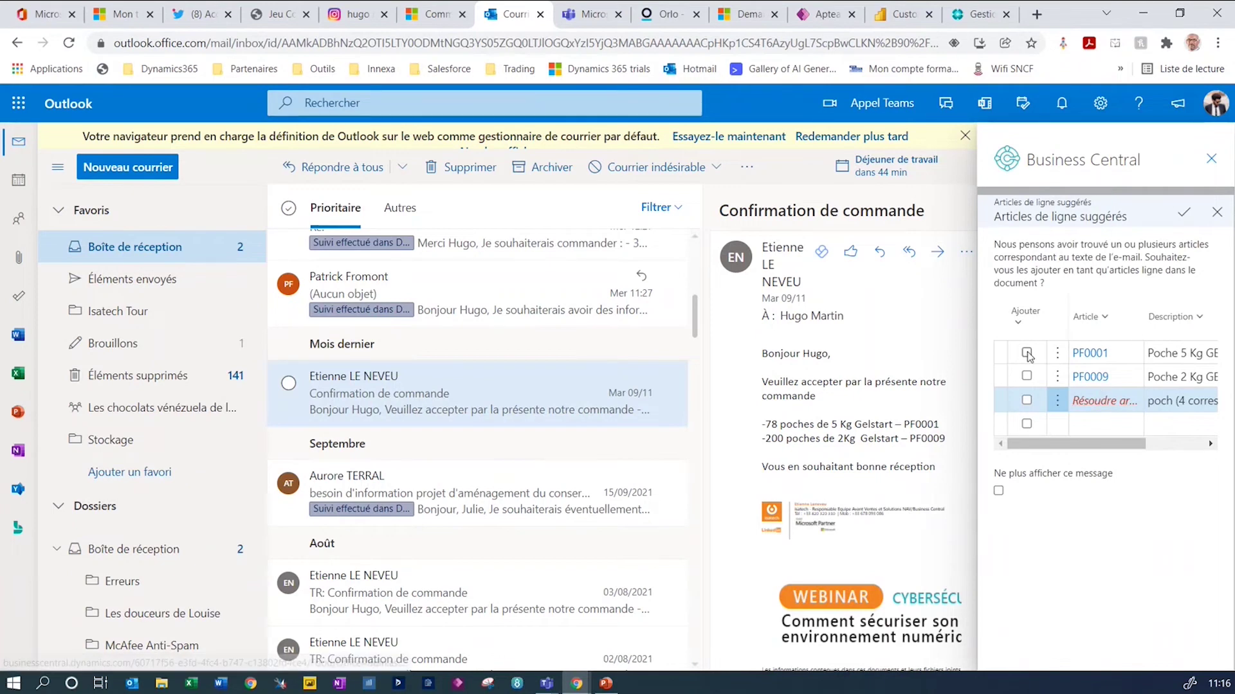
pyautogui.click(1027, 377)
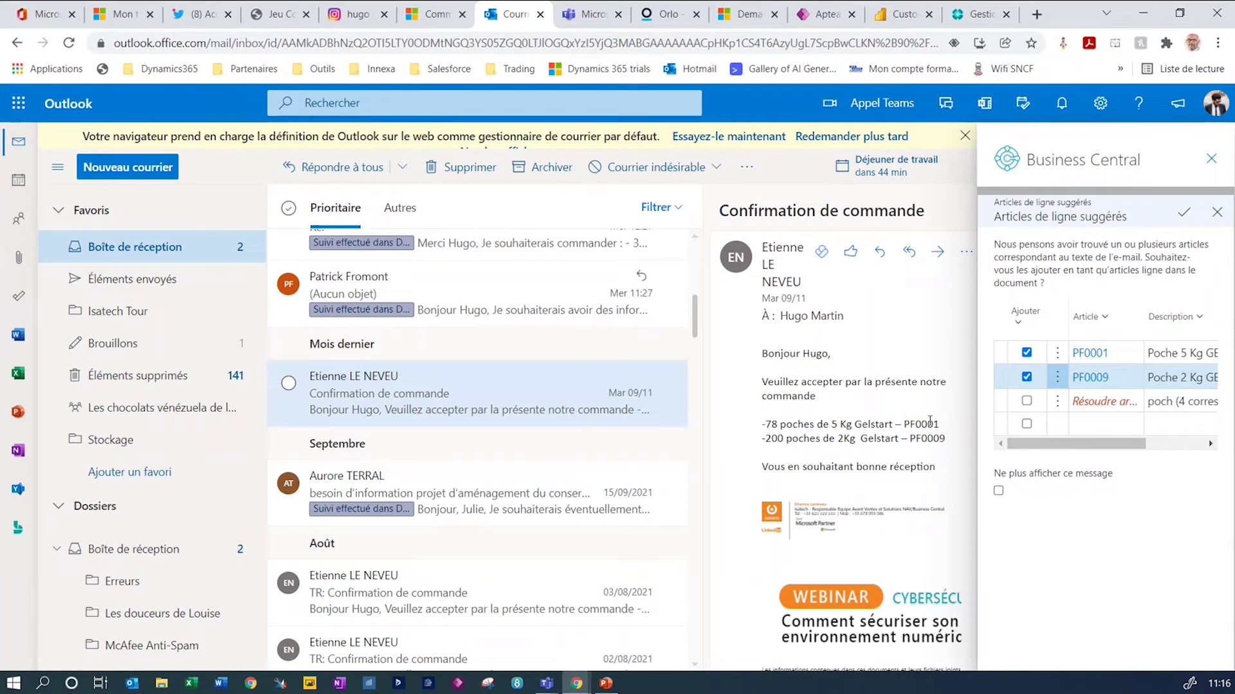
pyautogui.moveTo(1082, 444)
pyautogui.mouseDown()
pyautogui.moveTo(1139, 449)
pyautogui.moveTo(1089, 449)
pyautogui.mouseUp()
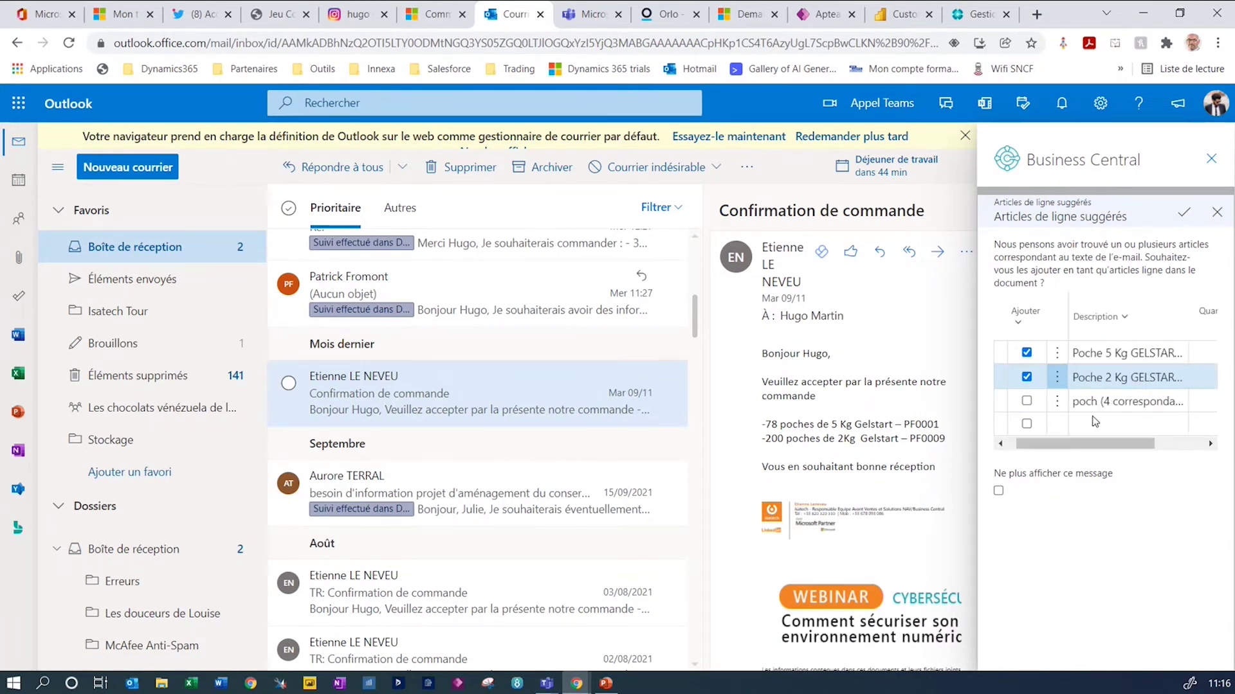
pyautogui.click(1181, 216)
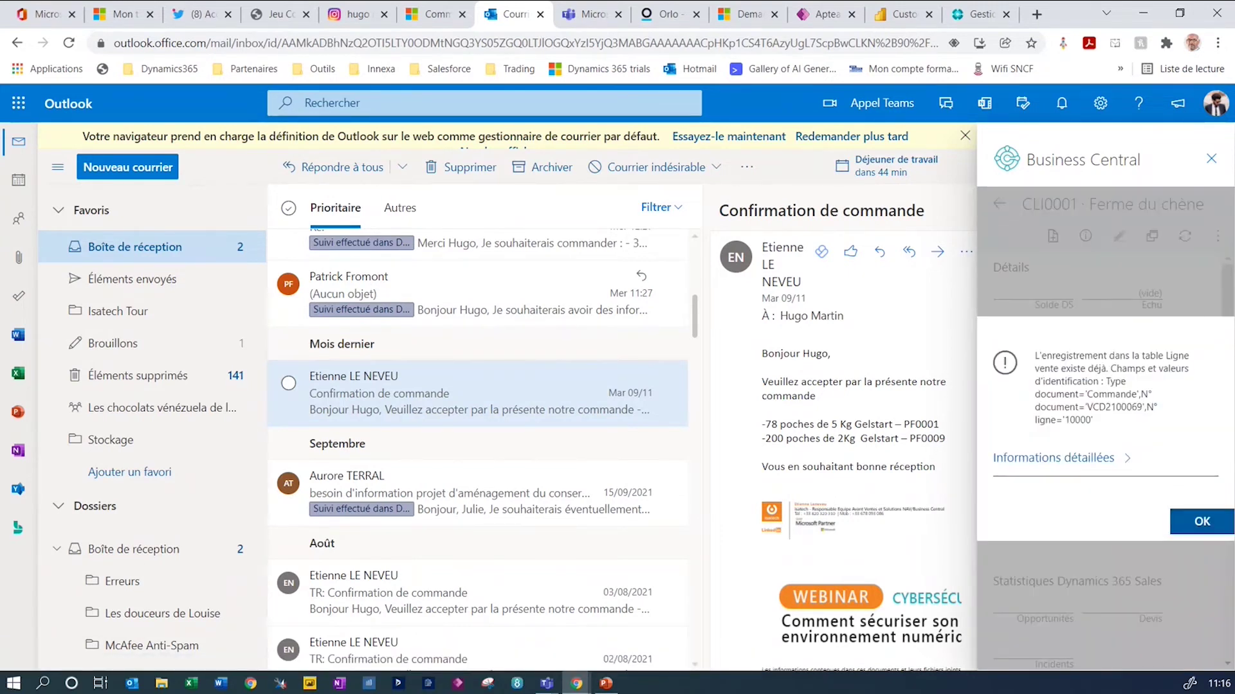
pyautogui.click(1211, 158)
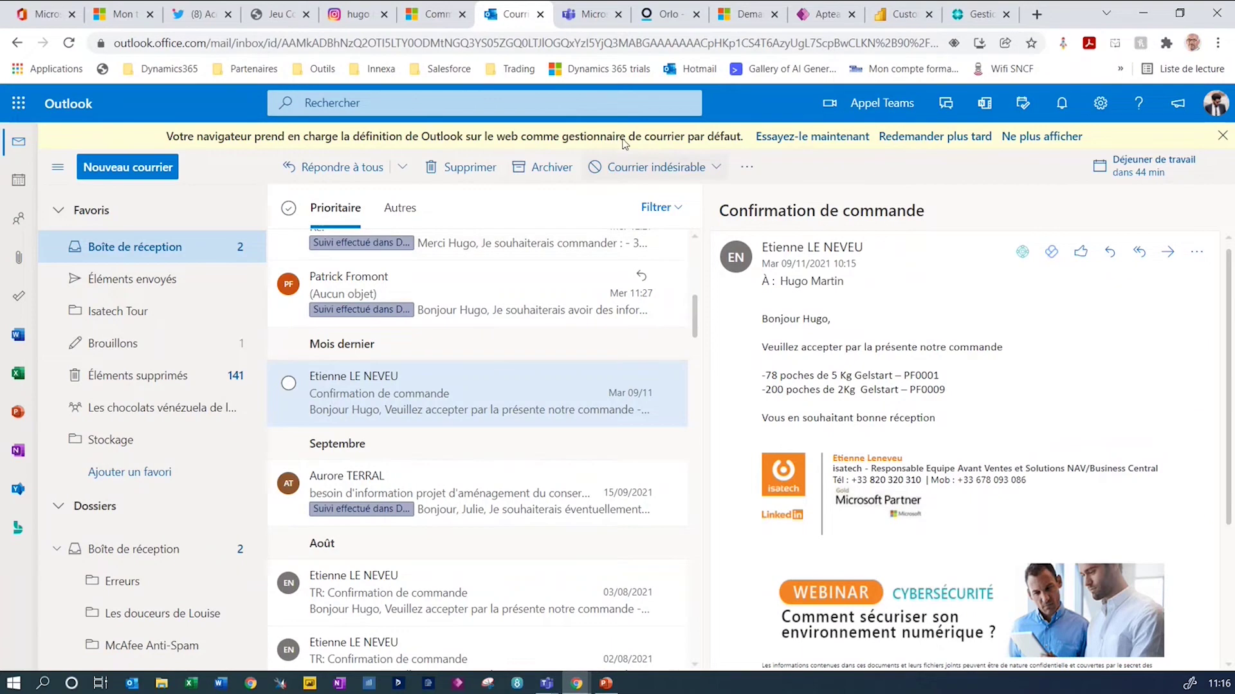
# Switch back to Dynamics 365, leave the order record and display the open opportunities
pyautogui.click(421, 16)
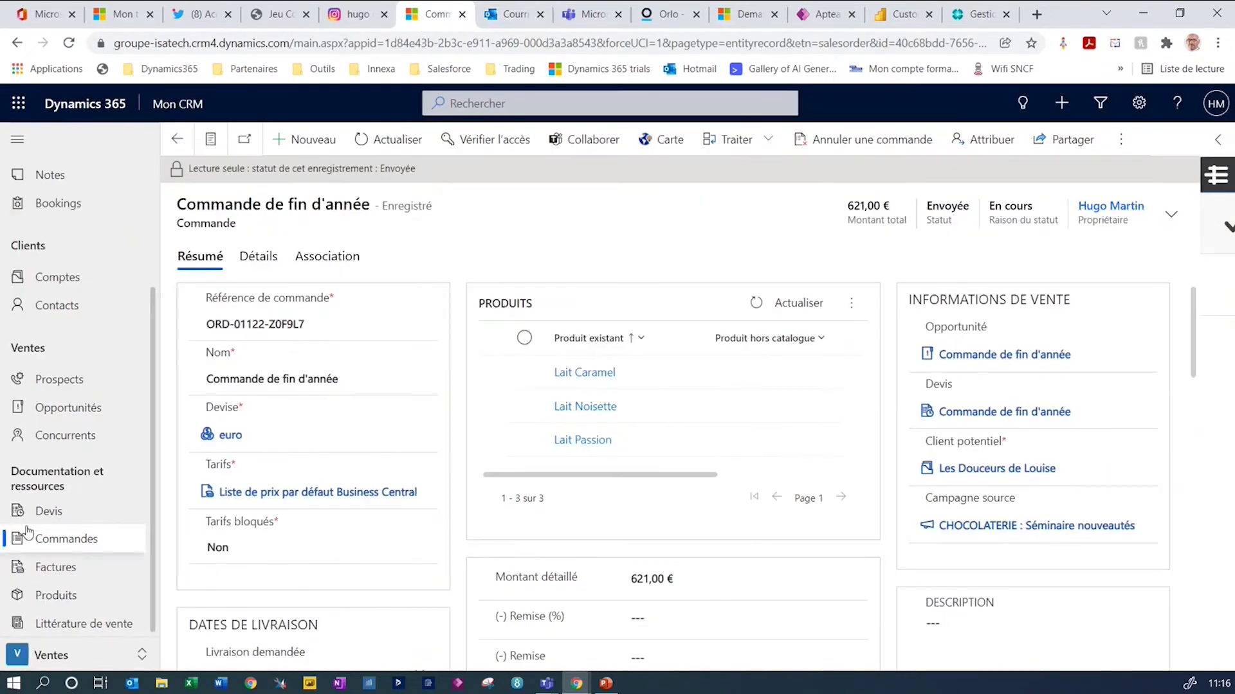
pyautogui.scroll(1, 69, 503)
pyautogui.scroll(2, 69, 503)
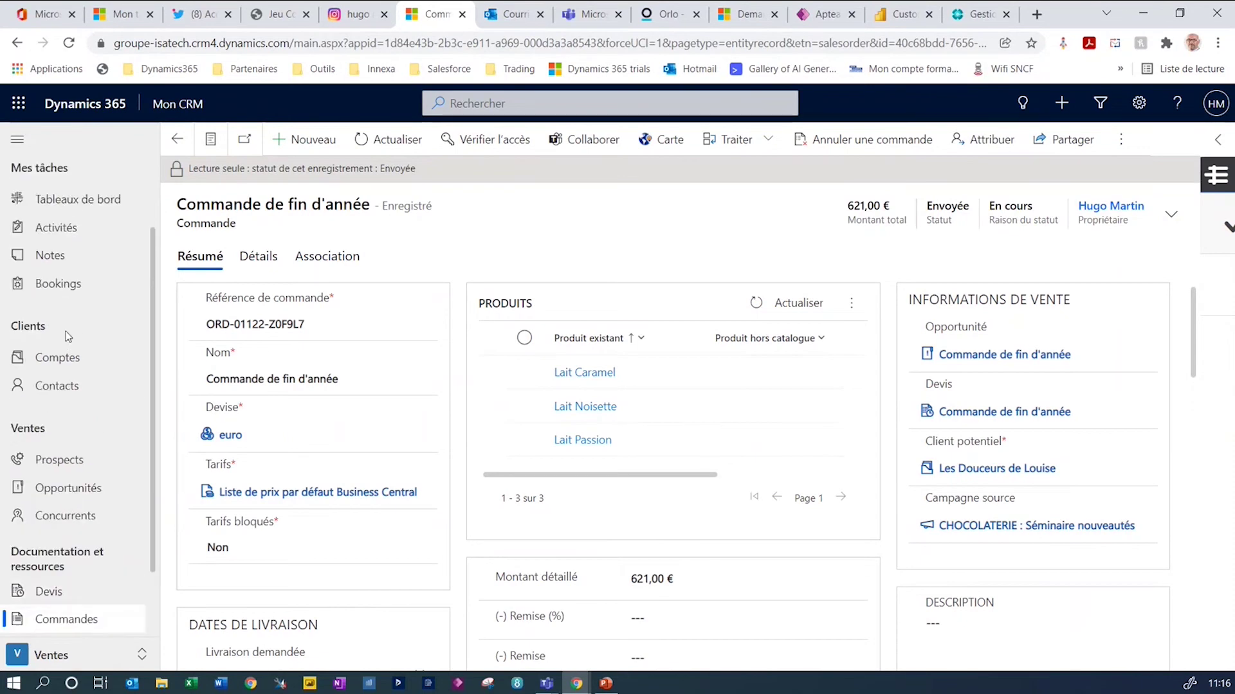
pyautogui.click(177, 139)
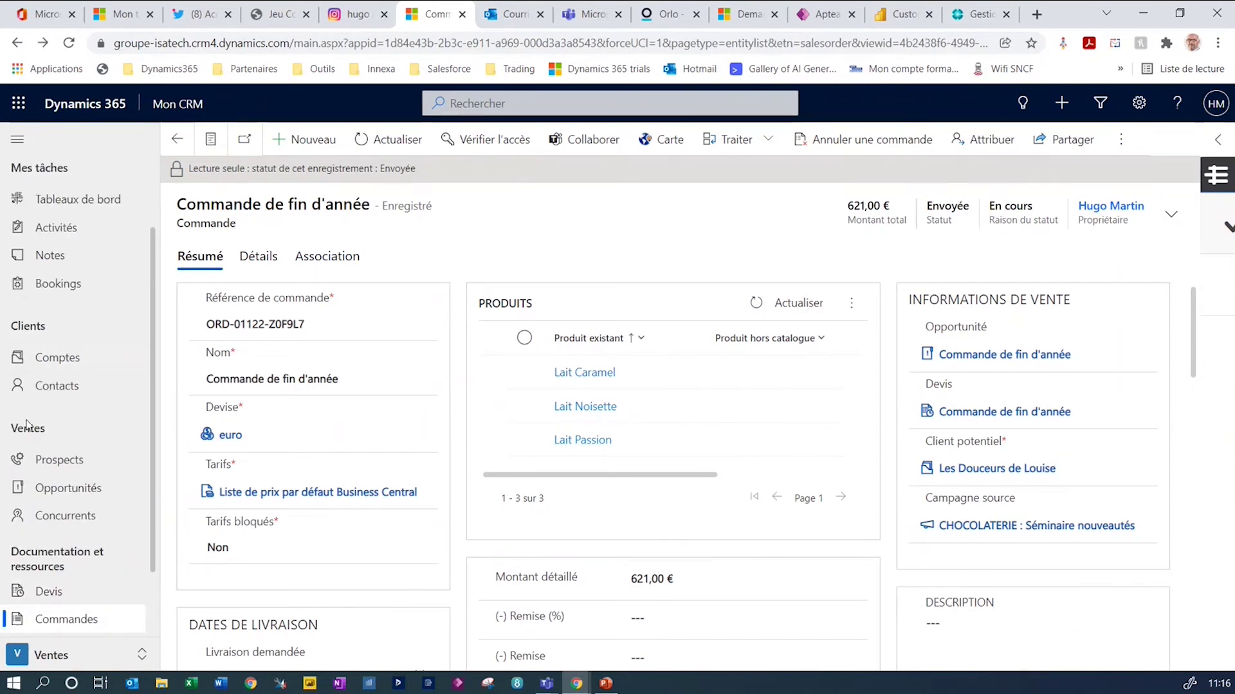
pyautogui.click(61, 492)
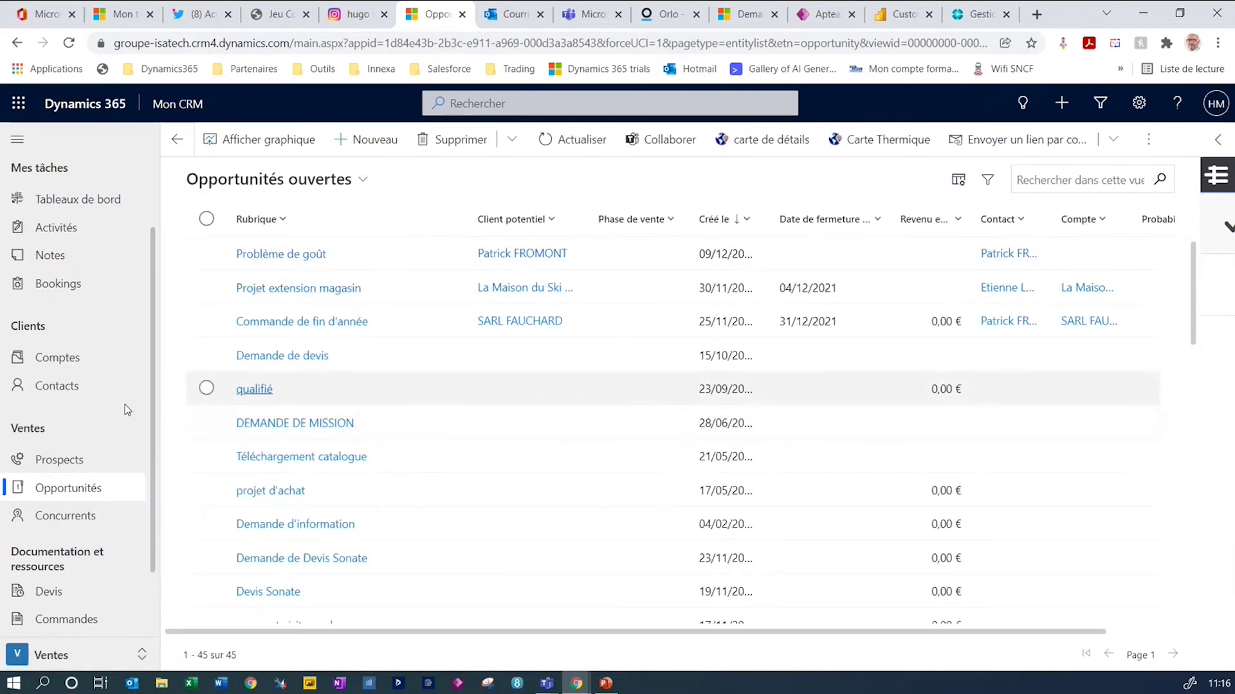
# Search the active accounts for "les douceurs" and open the account Les Douceurs de Louise
pyautogui.click(34, 367)
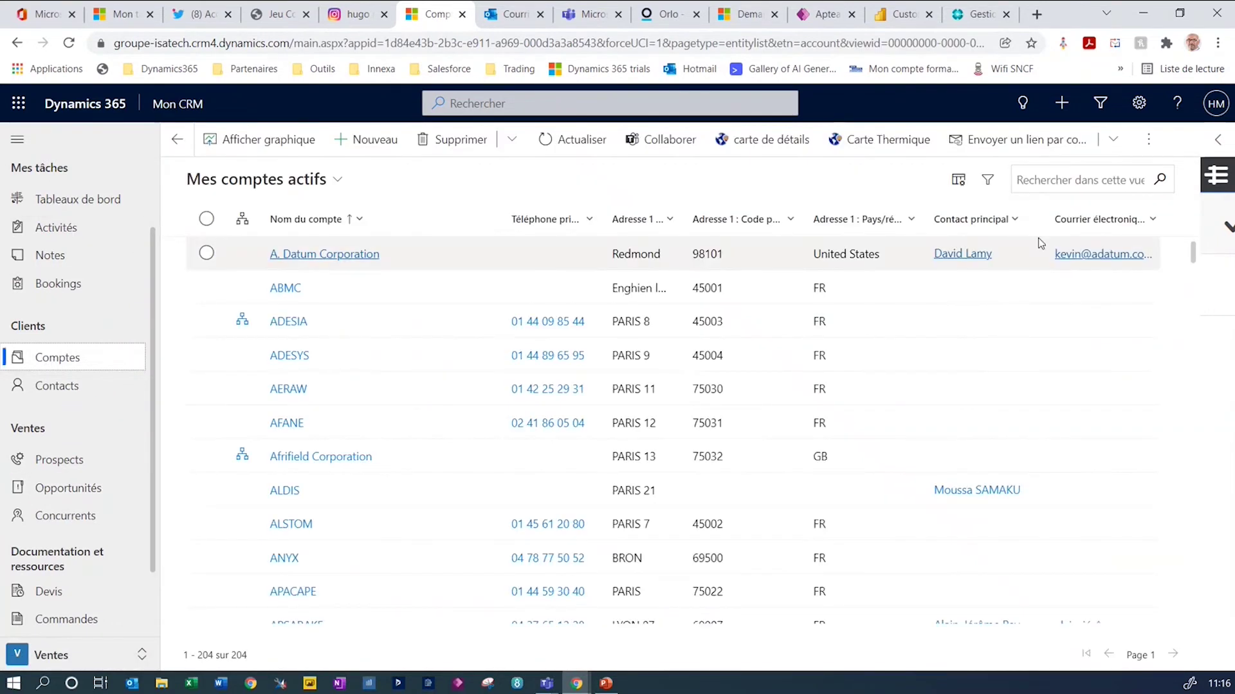
pyautogui.click(1065, 180)
pyautogui.write('les douceurs')
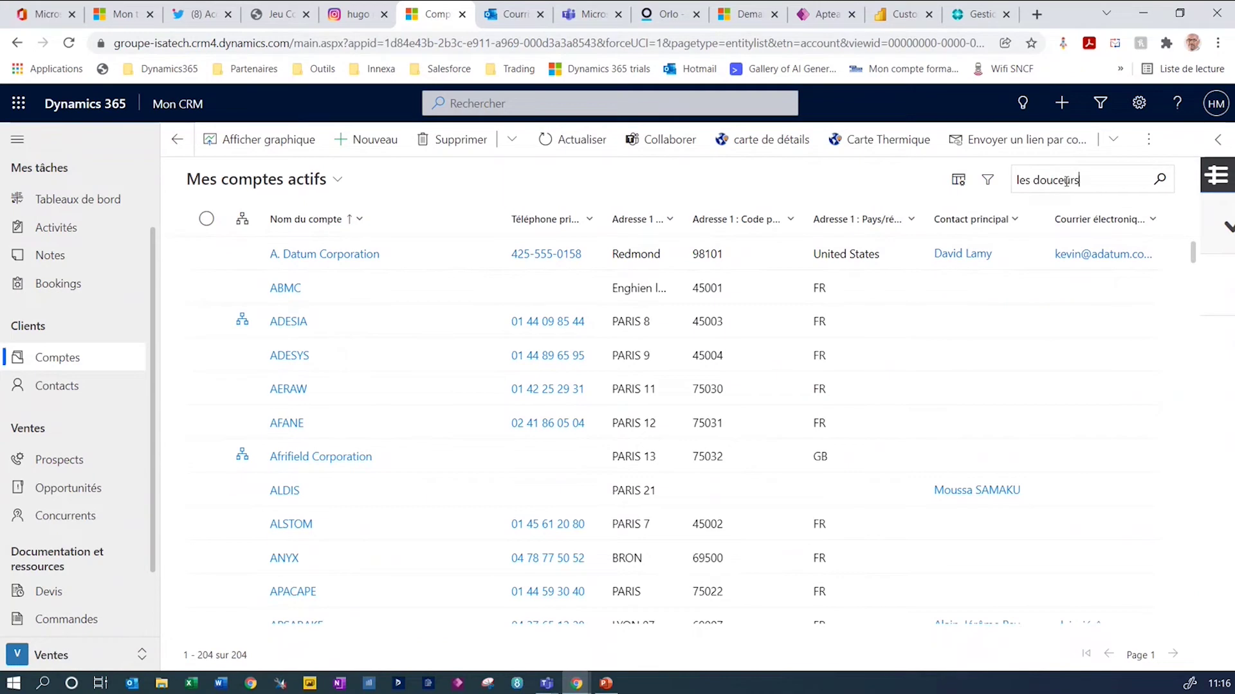
pyautogui.press('Return')
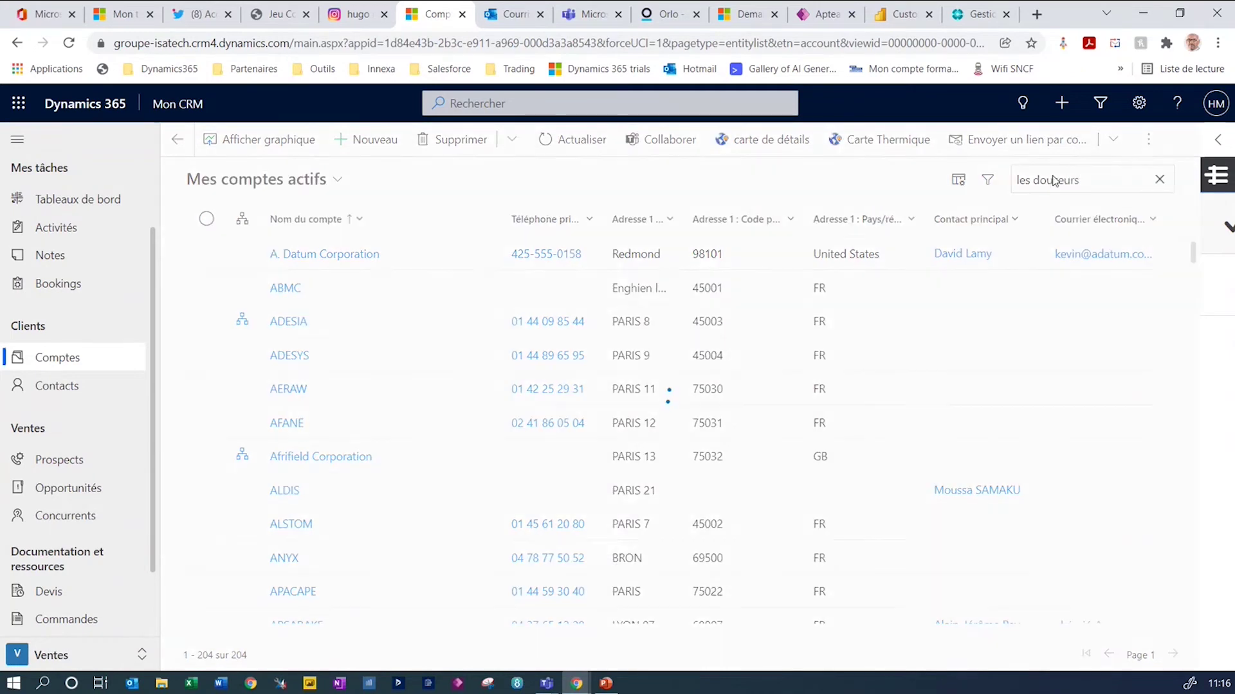
pyautogui.click(384, 254)
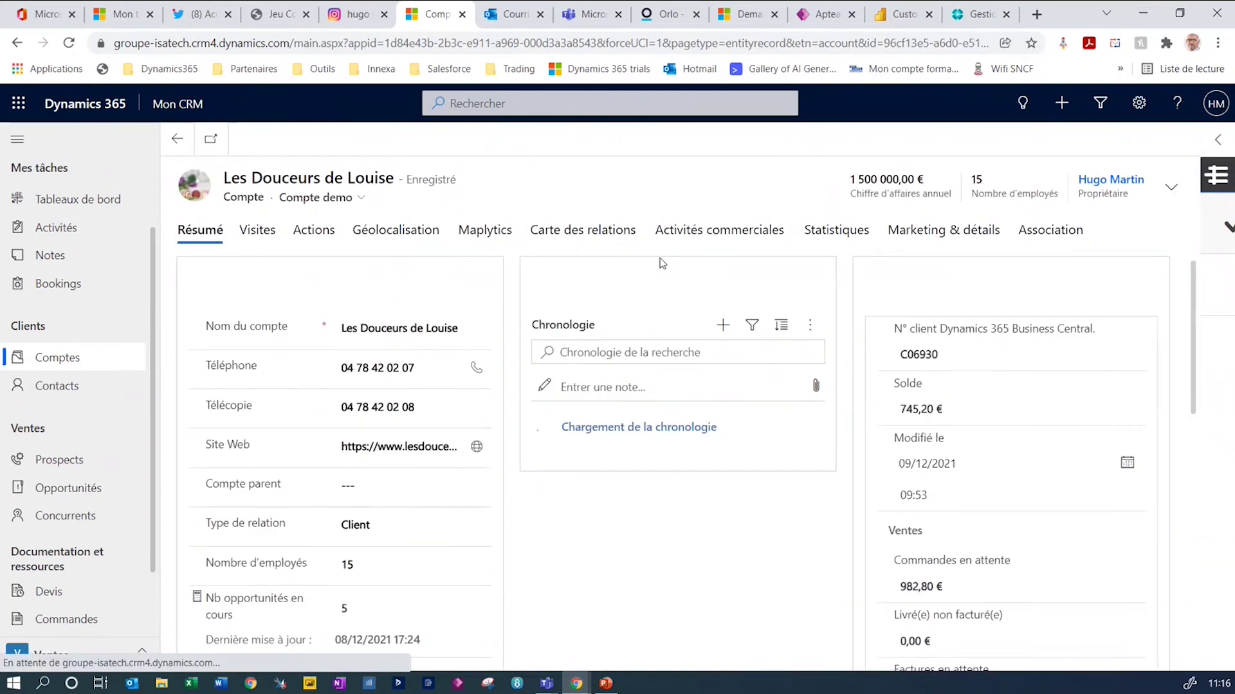
# View the account's commercial activities and open the opportunity "Appel d'offres pour nouveau magasin" with its Teams collaboration option
pyautogui.click(703, 233)
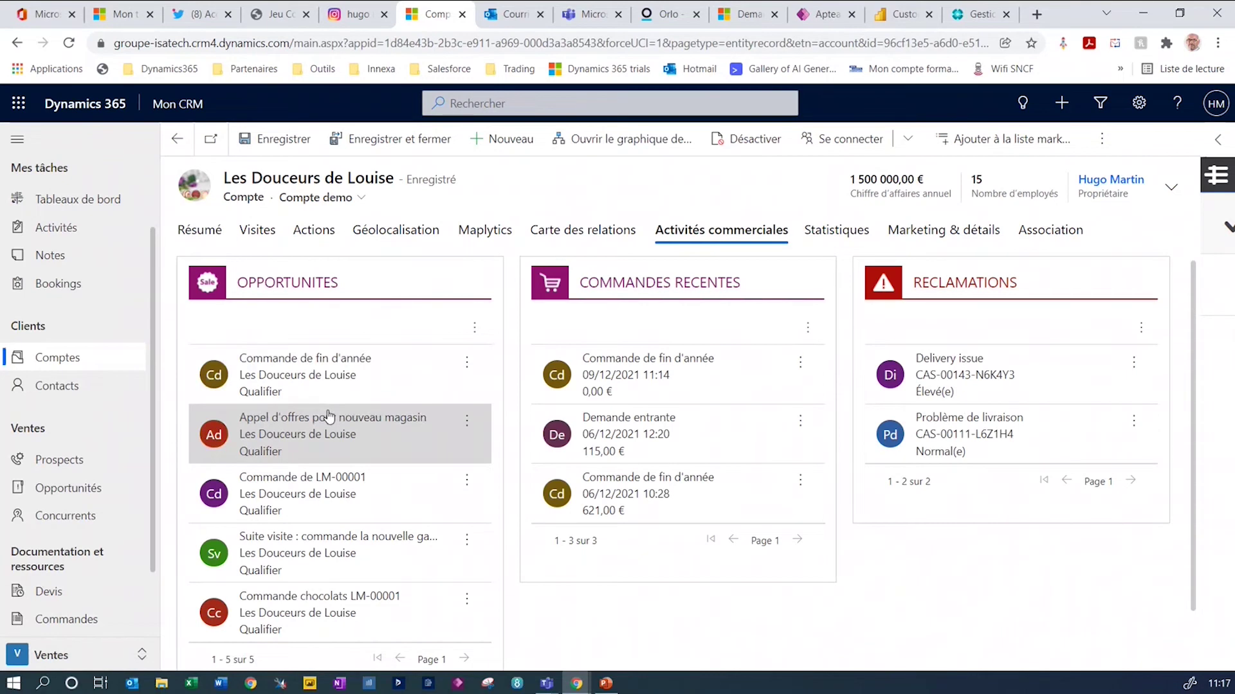
pyautogui.click(279, 437)
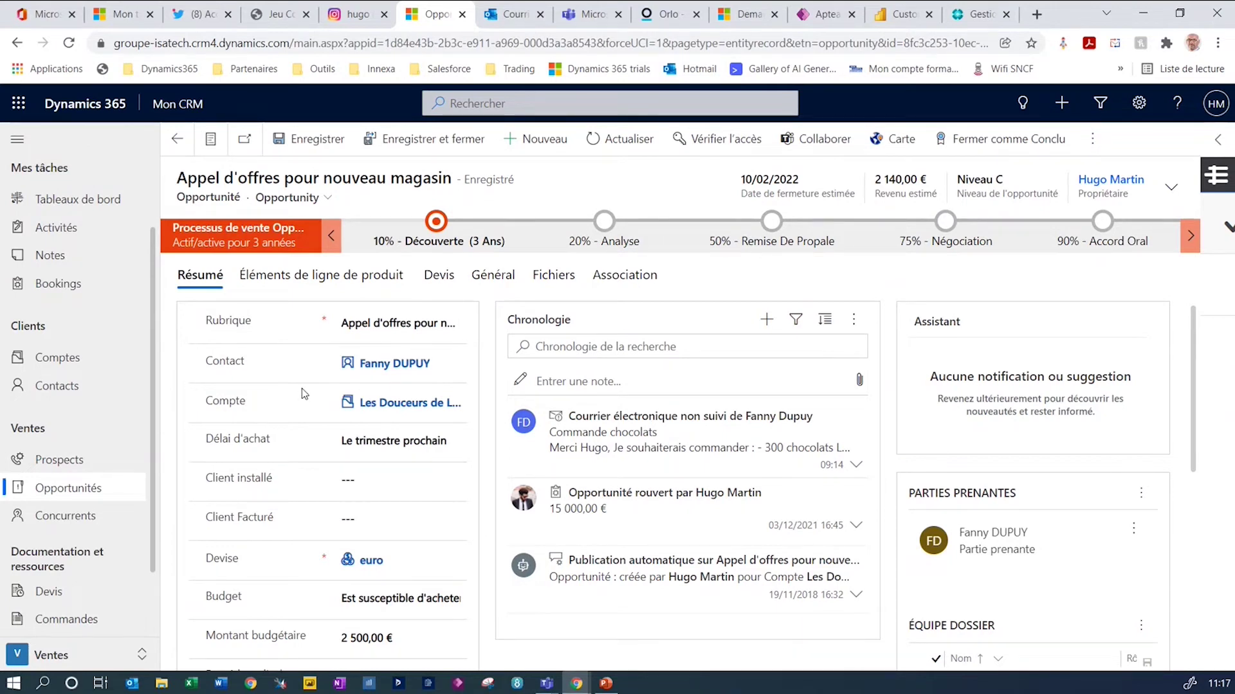
pyautogui.click(812, 144)
# Switch to Microsoft Teams and view the files of the "Appel d'offres pour nouveau magasin" opportunity pinned in the Projet extension channel
pyautogui.click(591, 14)
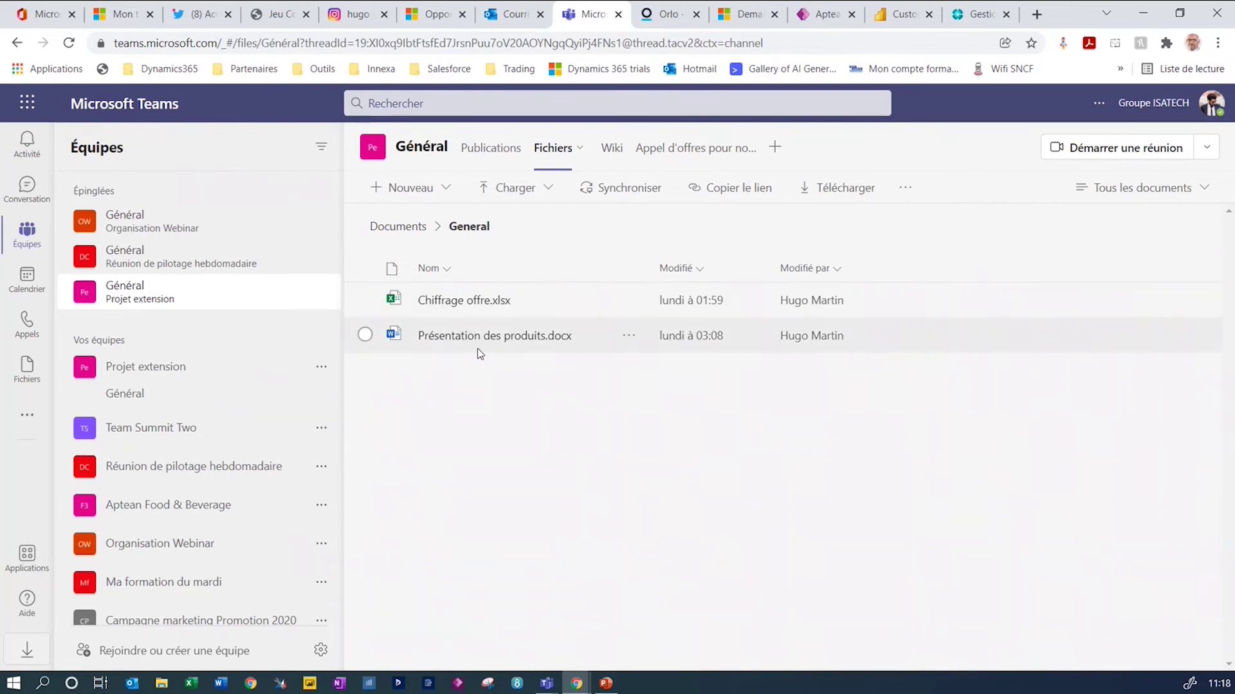
pyautogui.click(675, 151)
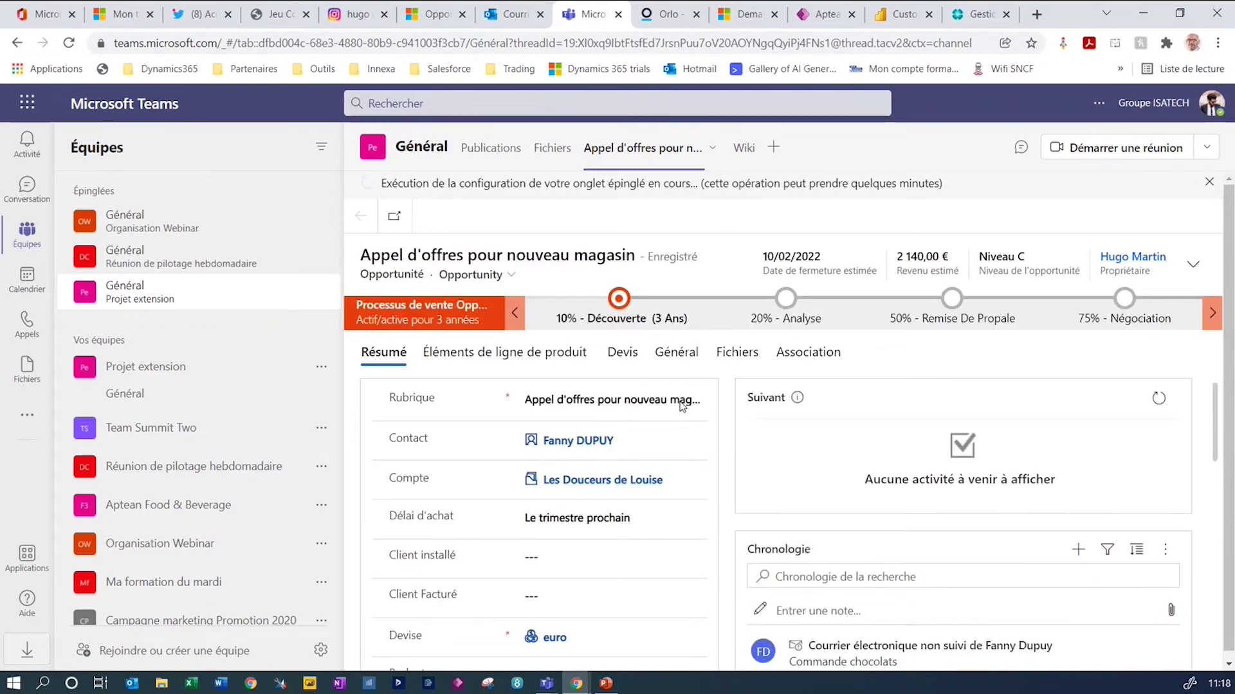
pyautogui.click(737, 354)
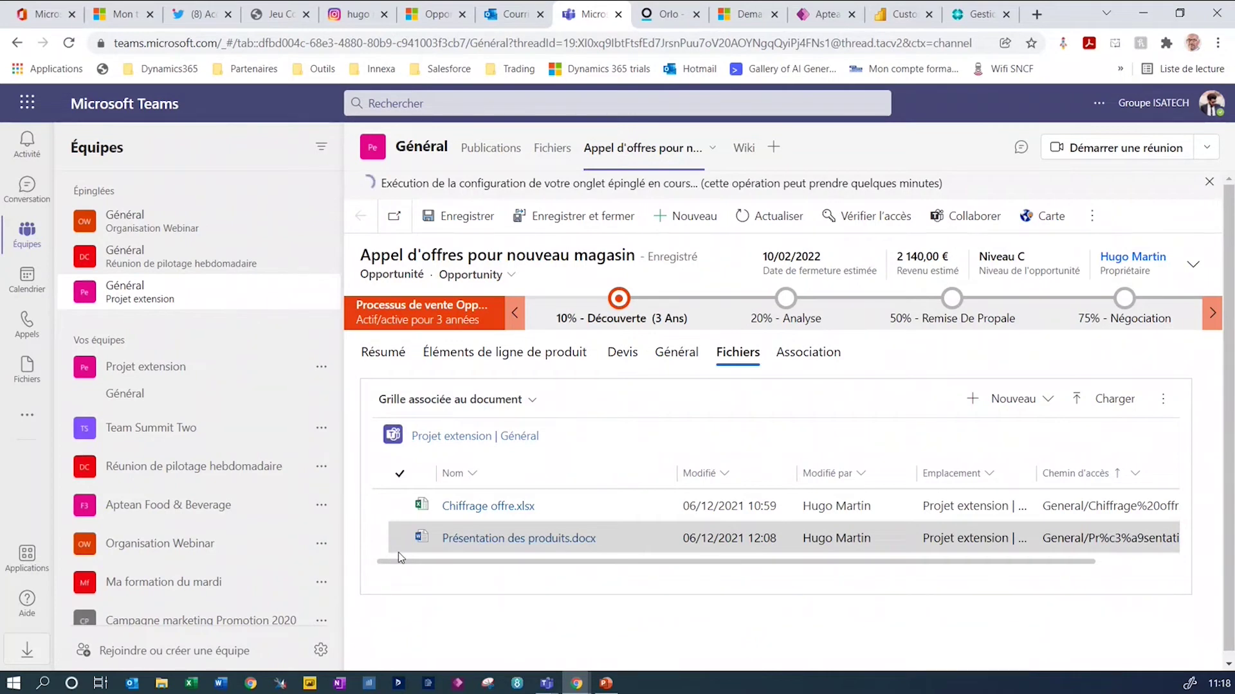
# Open the Réunion de pilotage hebdomadaire channel's Opportunités (CRM) view and show the Meilleurs clients chart, checking the other available charts
pyautogui.click(147, 268)
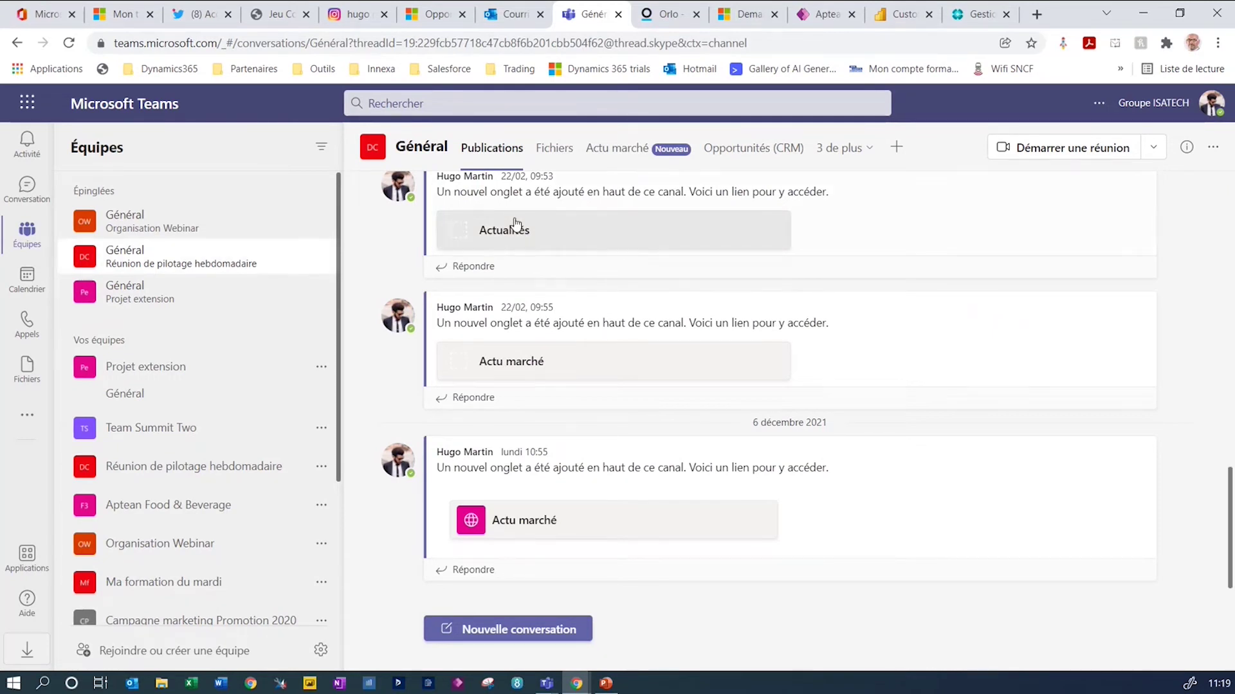
pyautogui.click(745, 153)
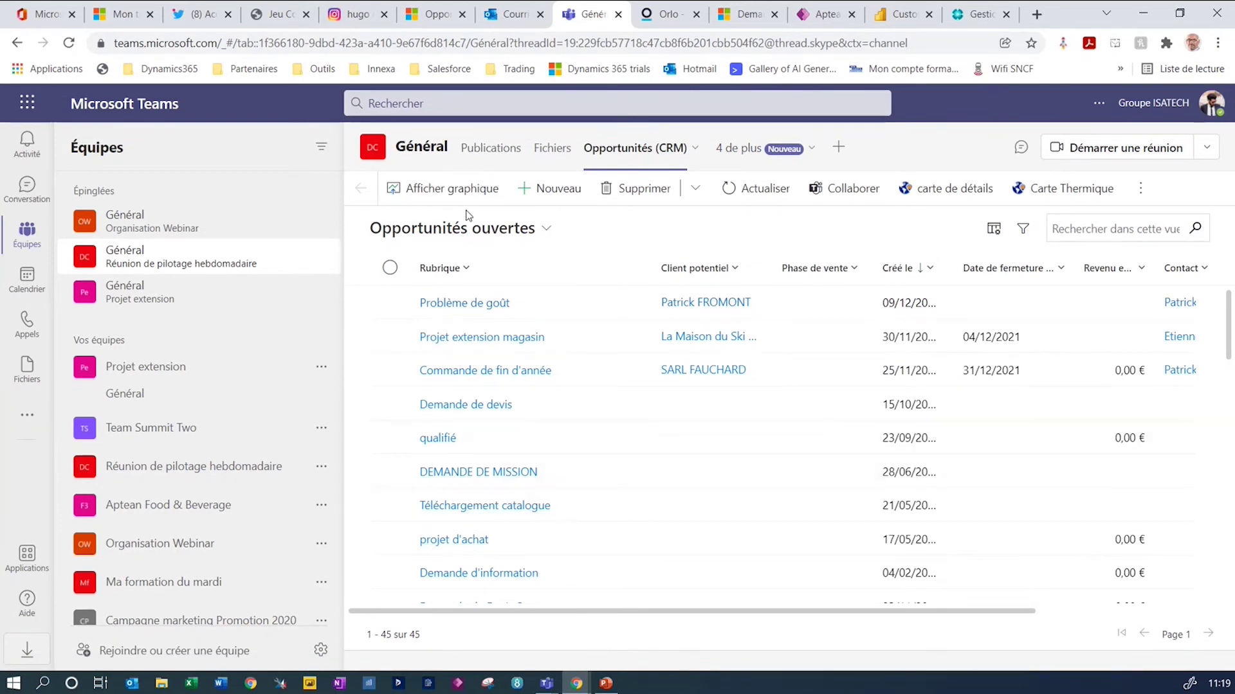
pyautogui.click(450, 188)
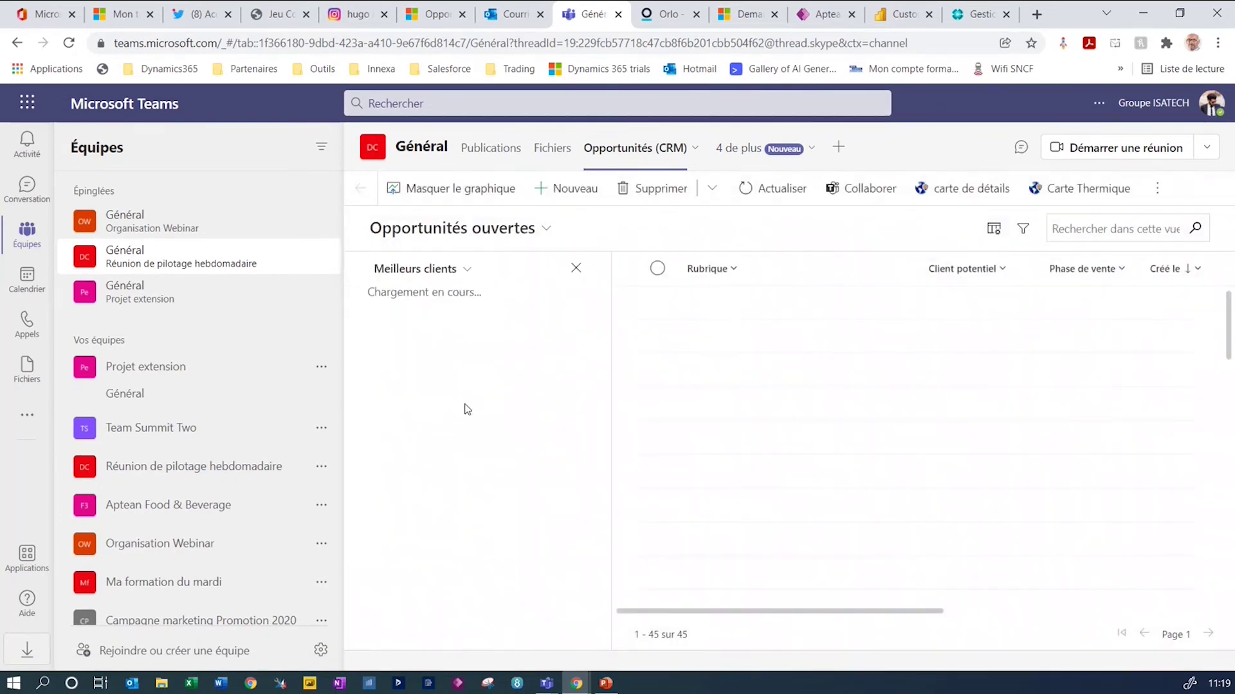
pyautogui.click(458, 273)
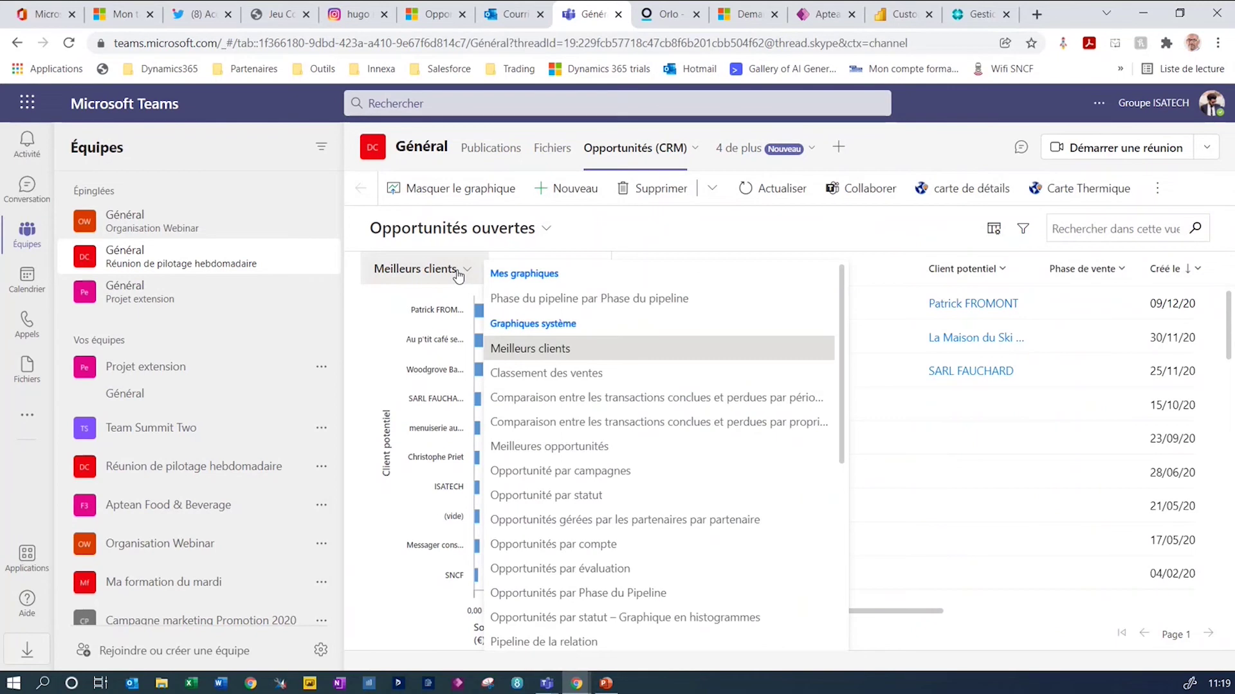
pyautogui.click(388, 318)
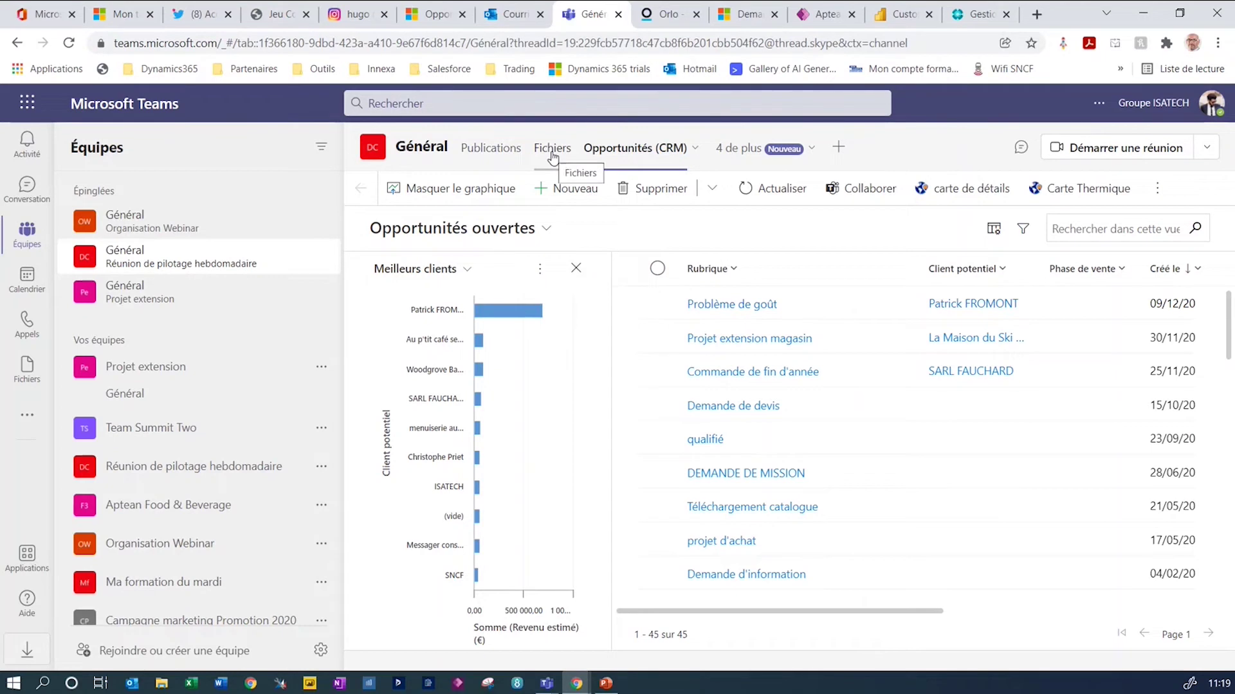
# View the channel's Actu marché web page and its Analyse (BI) sales report
pyautogui.click(739, 148)
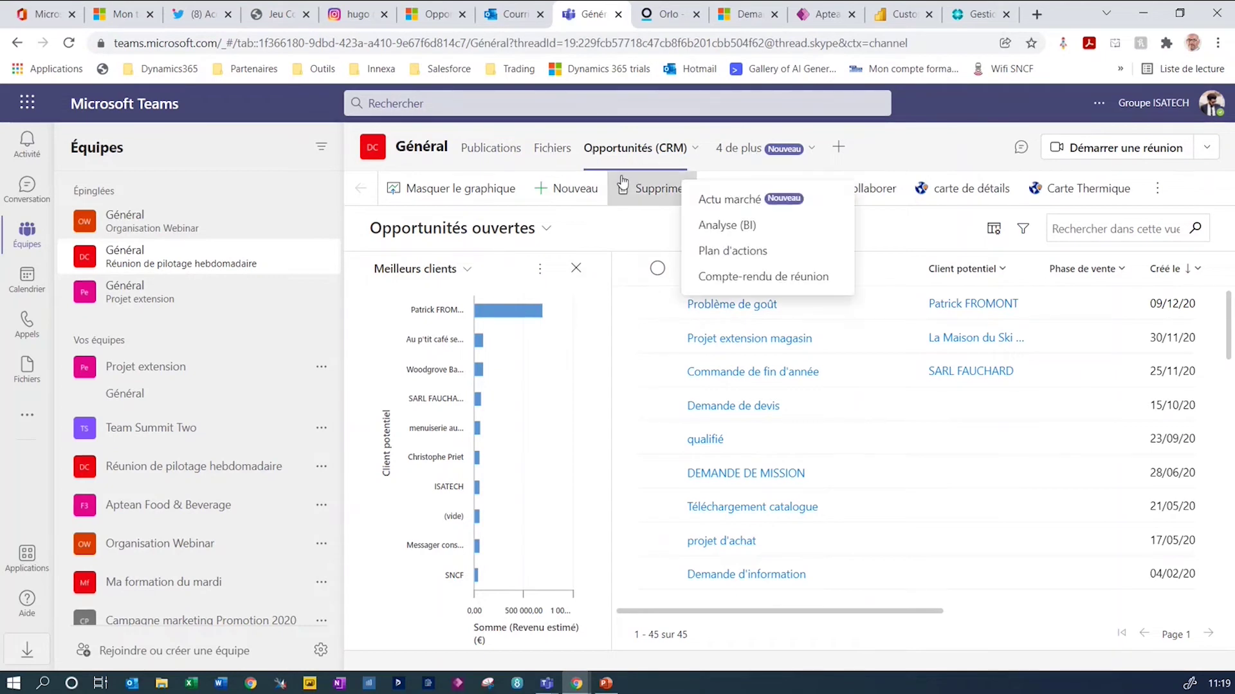
pyautogui.click(743, 202)
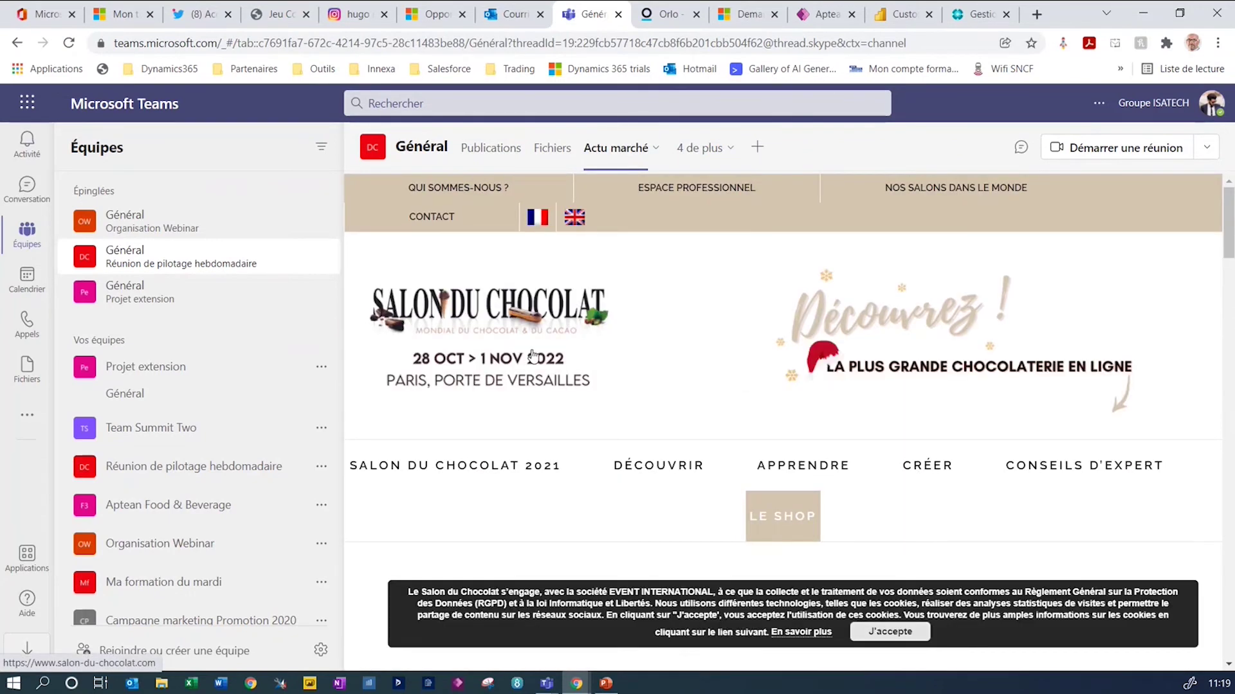
pyautogui.scroll(-1, 656, 394)
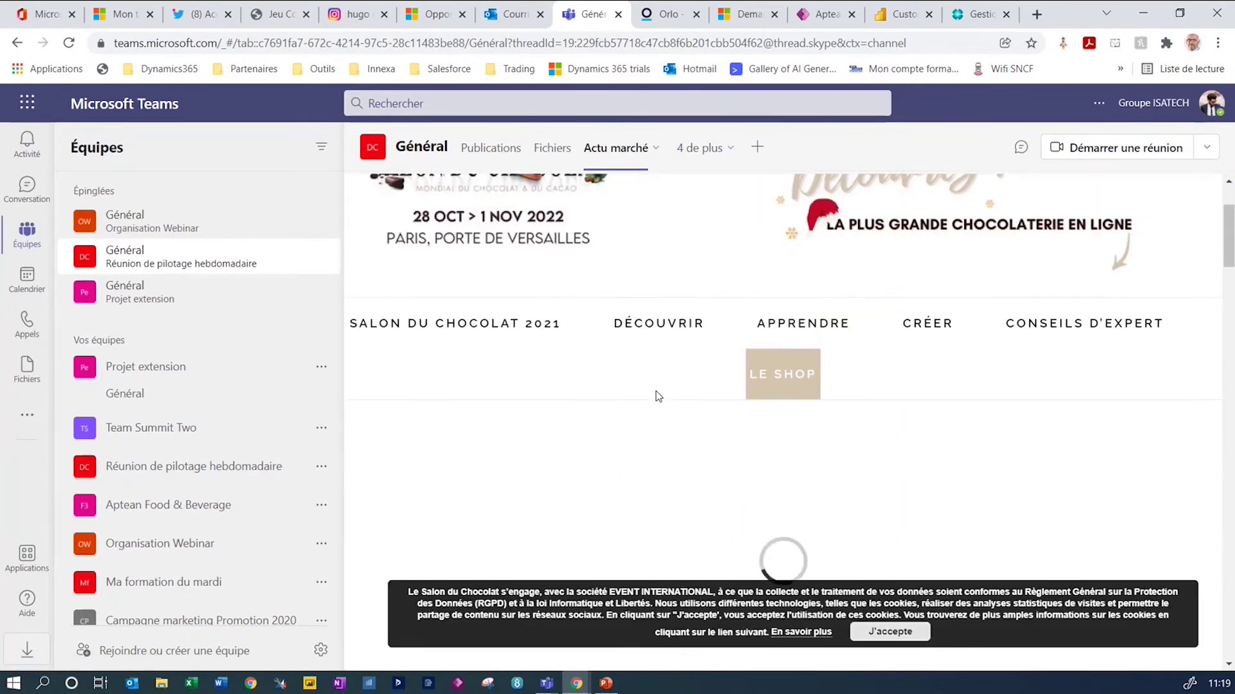
pyautogui.scroll(-3, 657, 396)
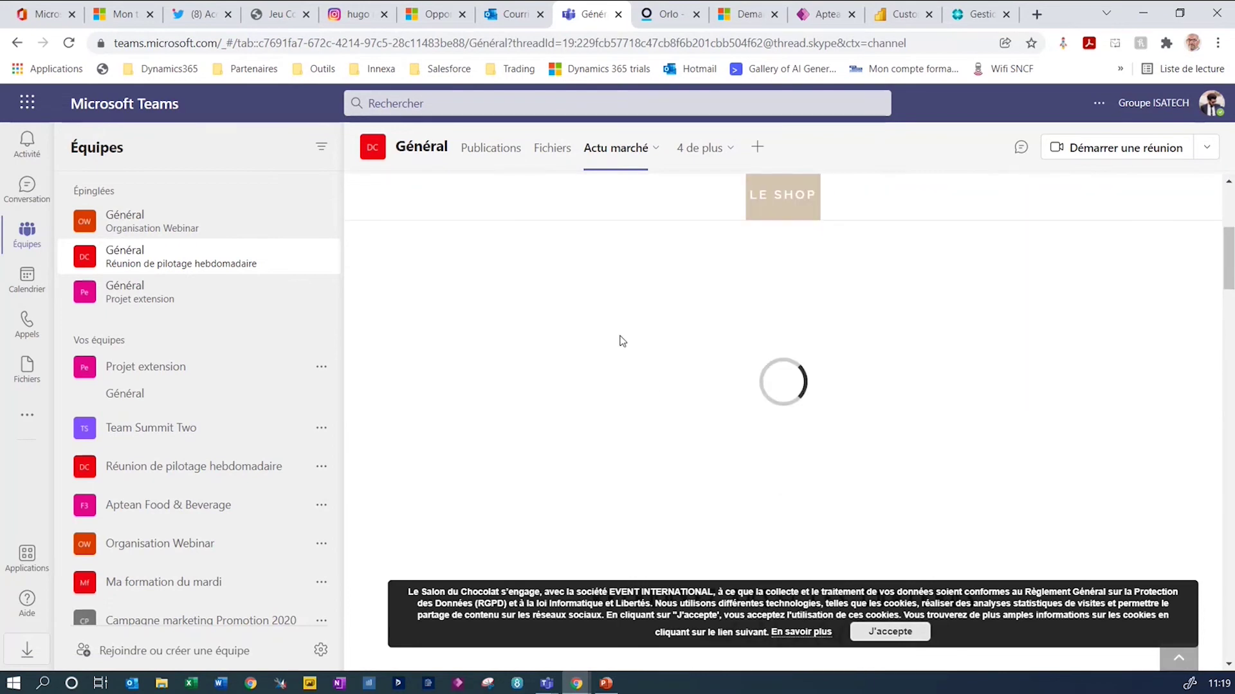
pyautogui.click(699, 151)
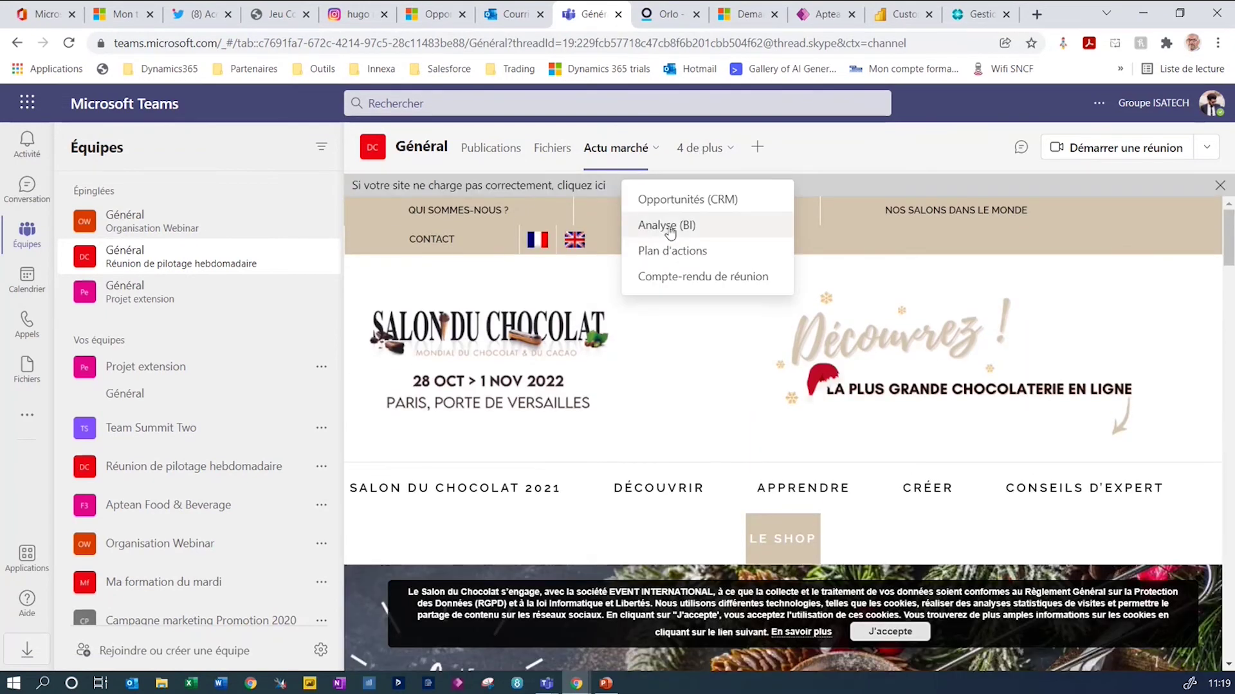
pyautogui.click(667, 226)
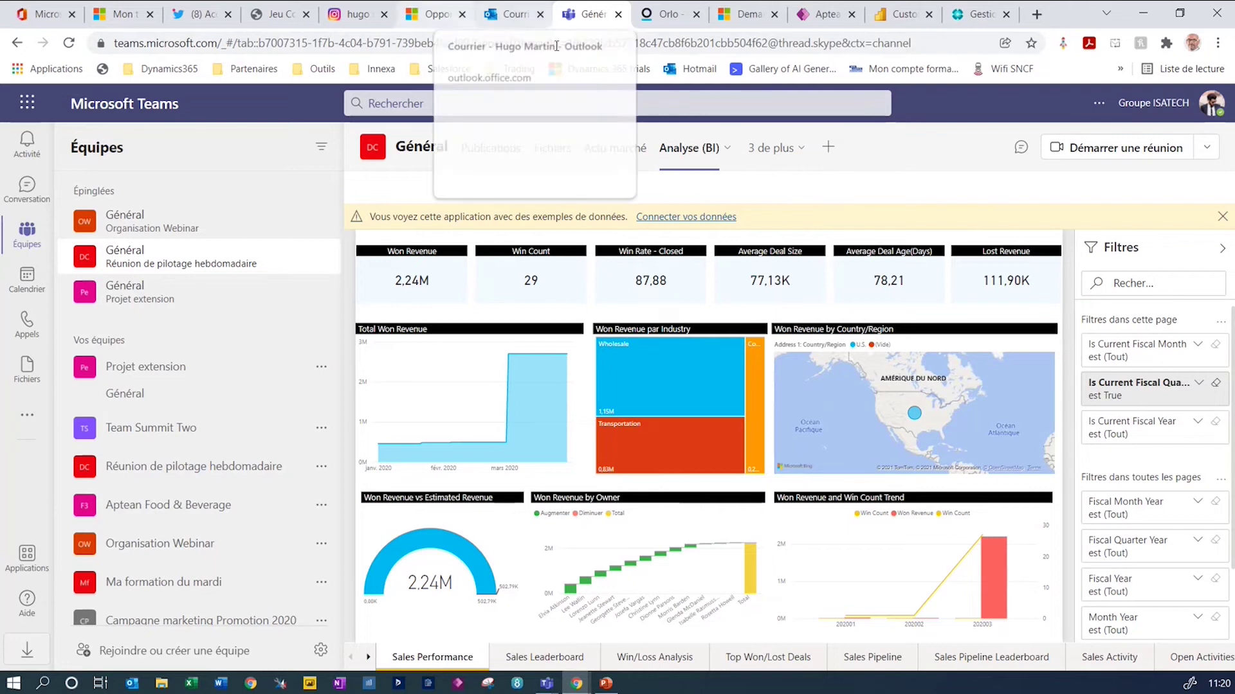
# Switch back to Dynamics 365 and read the full thread of the Twitter complaint in the Orlo App inbox
pyautogui.click(507, 15)
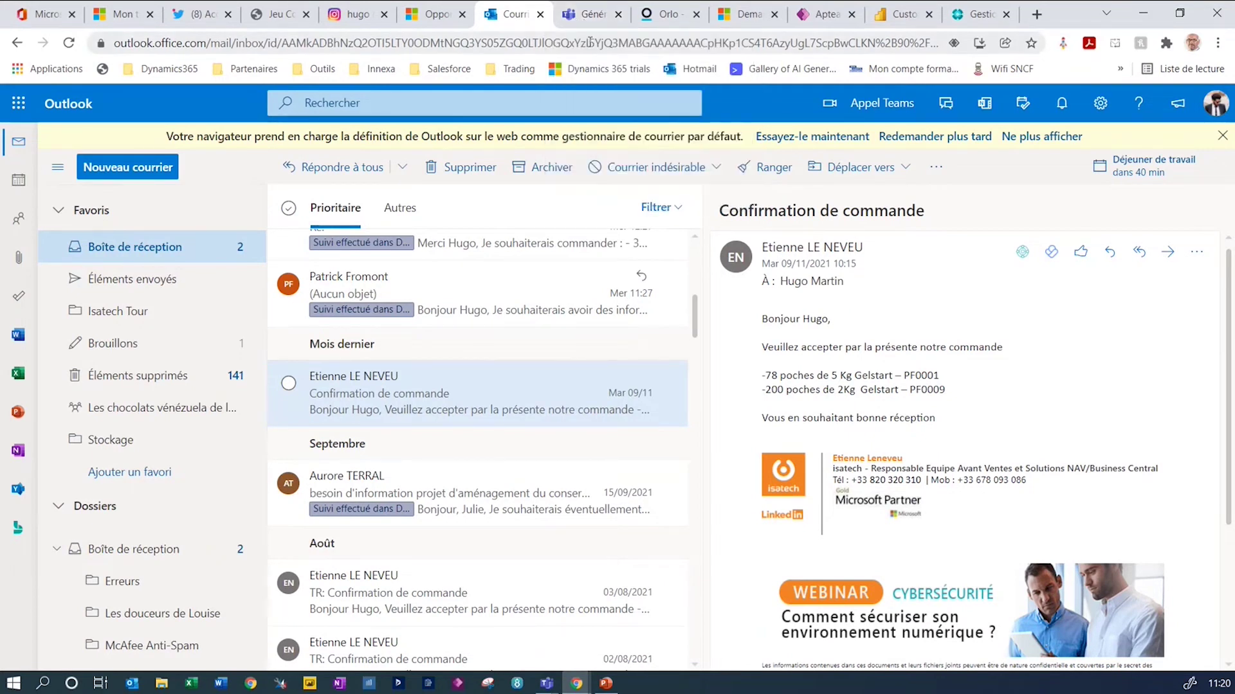
pyautogui.click(437, 15)
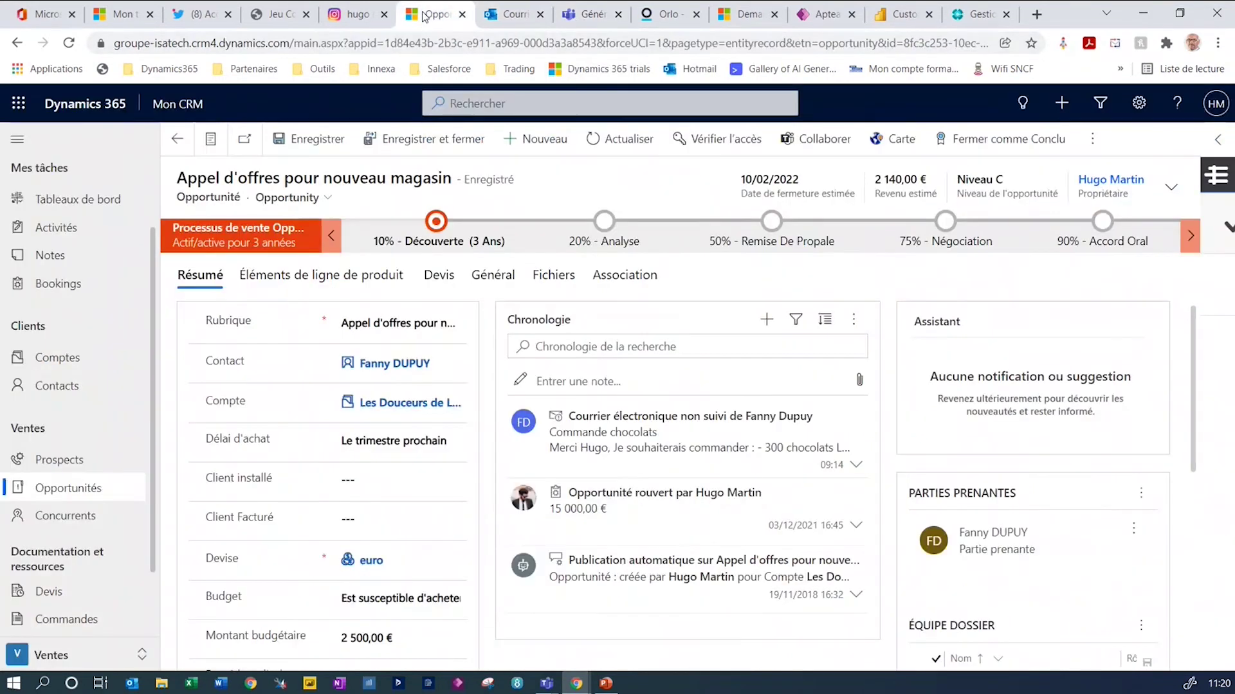
pyautogui.click(1226, 144)
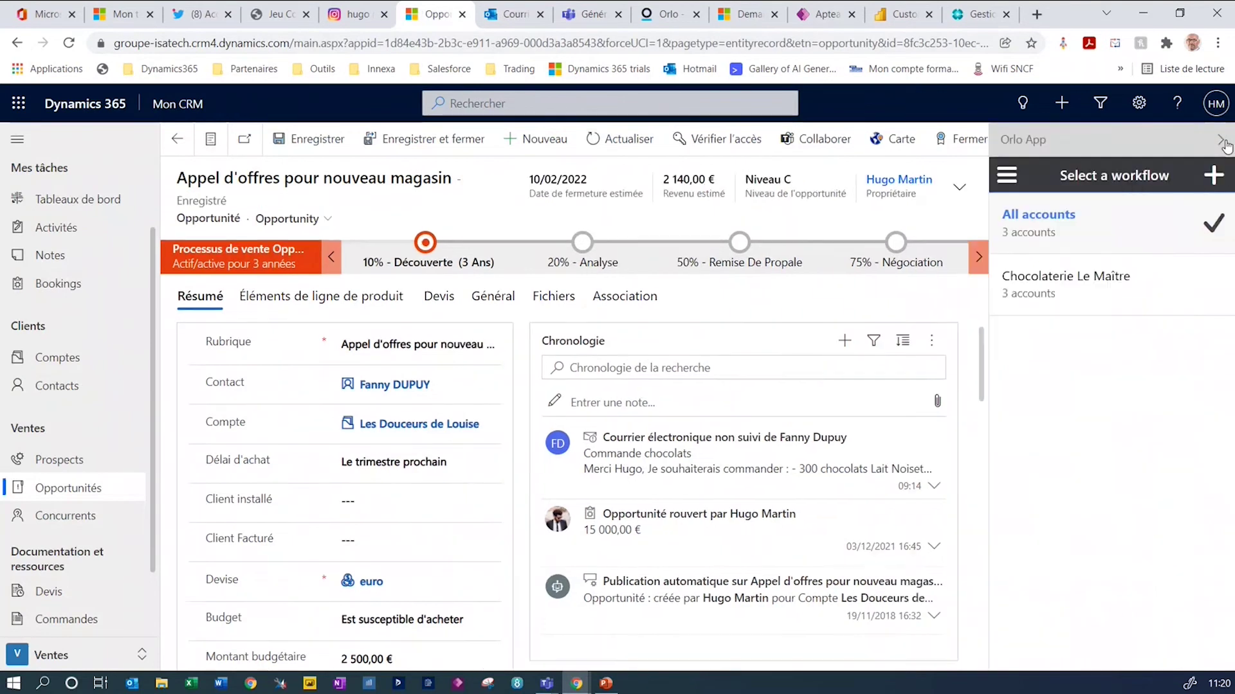
pyautogui.click(1007, 175)
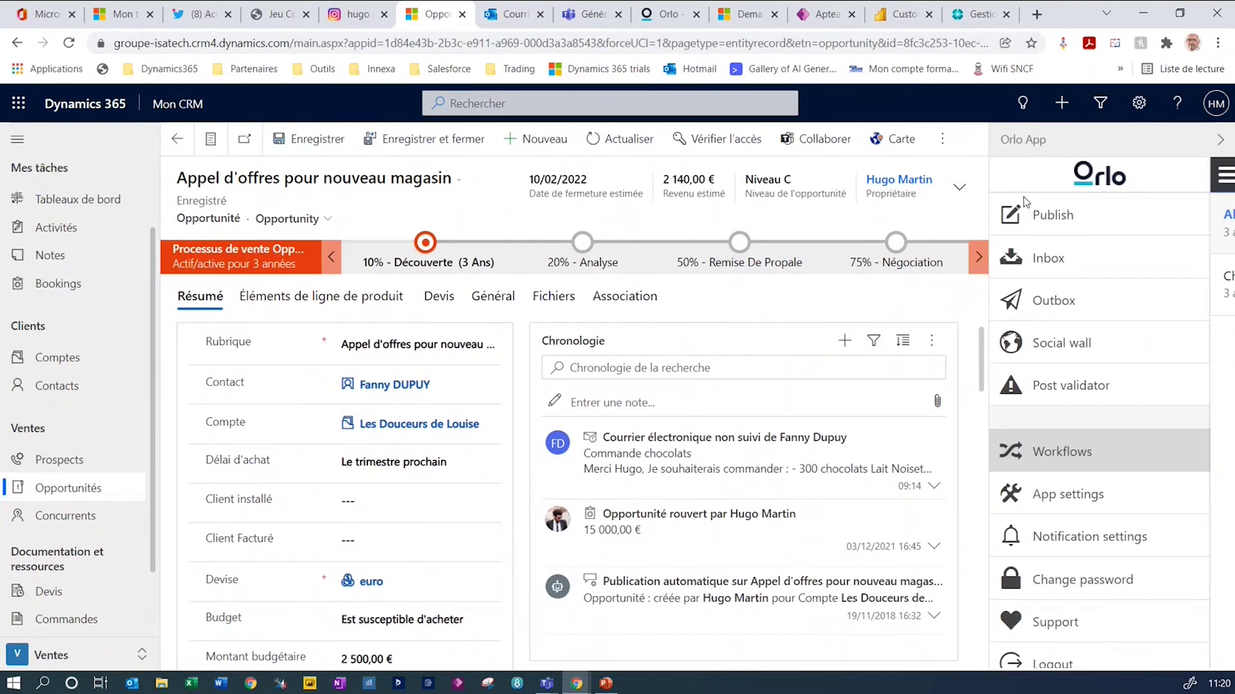
pyautogui.click(1040, 264)
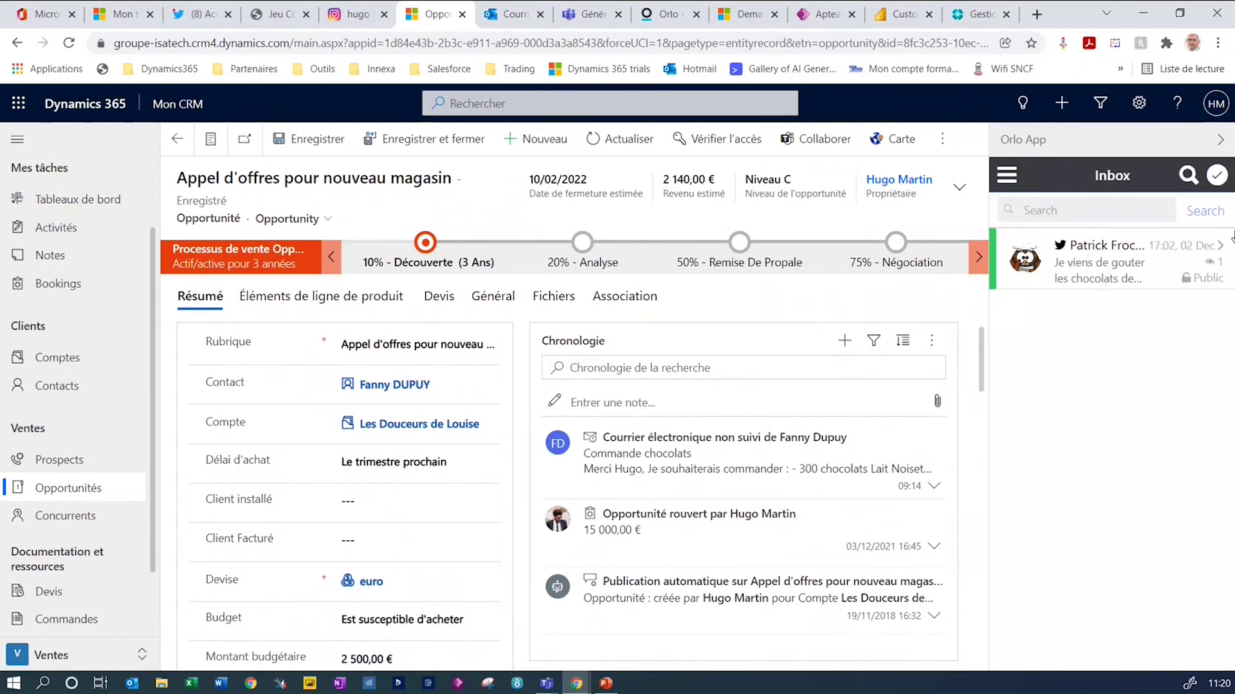
pyautogui.click(1093, 276)
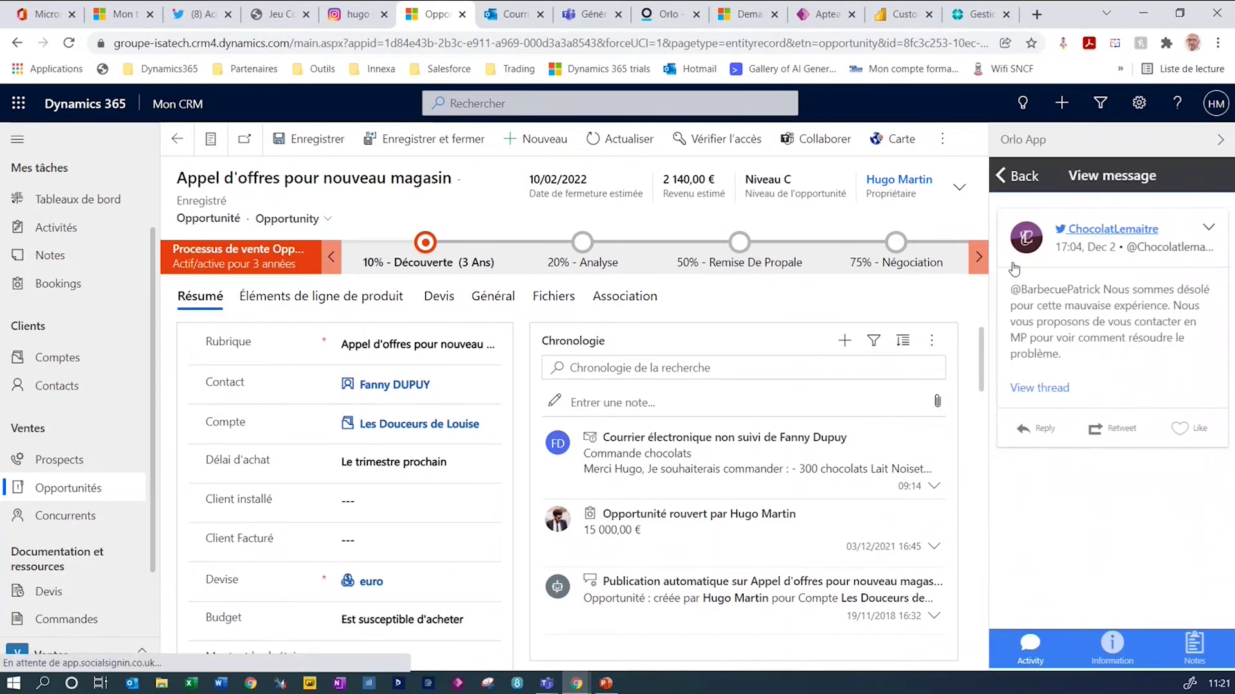
pyautogui.click(1039, 387)
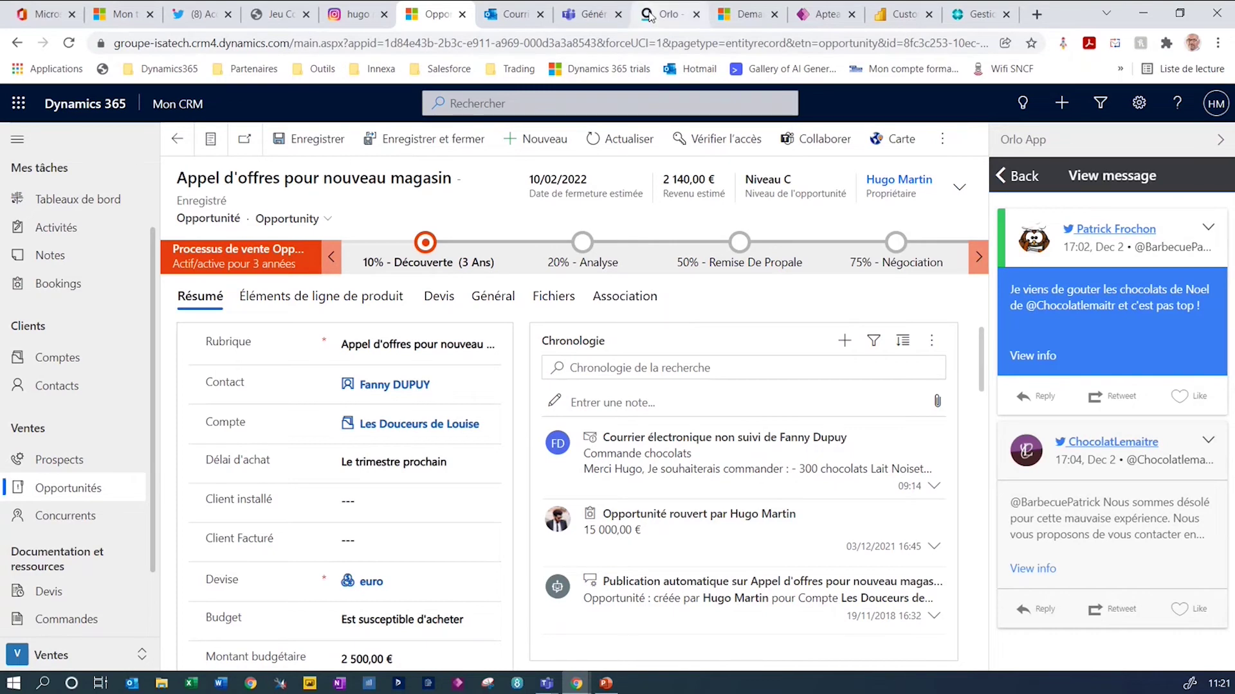
# Switch to the Orlo website and open the Christmas chocolate complaint conversation from the inbox
pyautogui.click(650, 17)
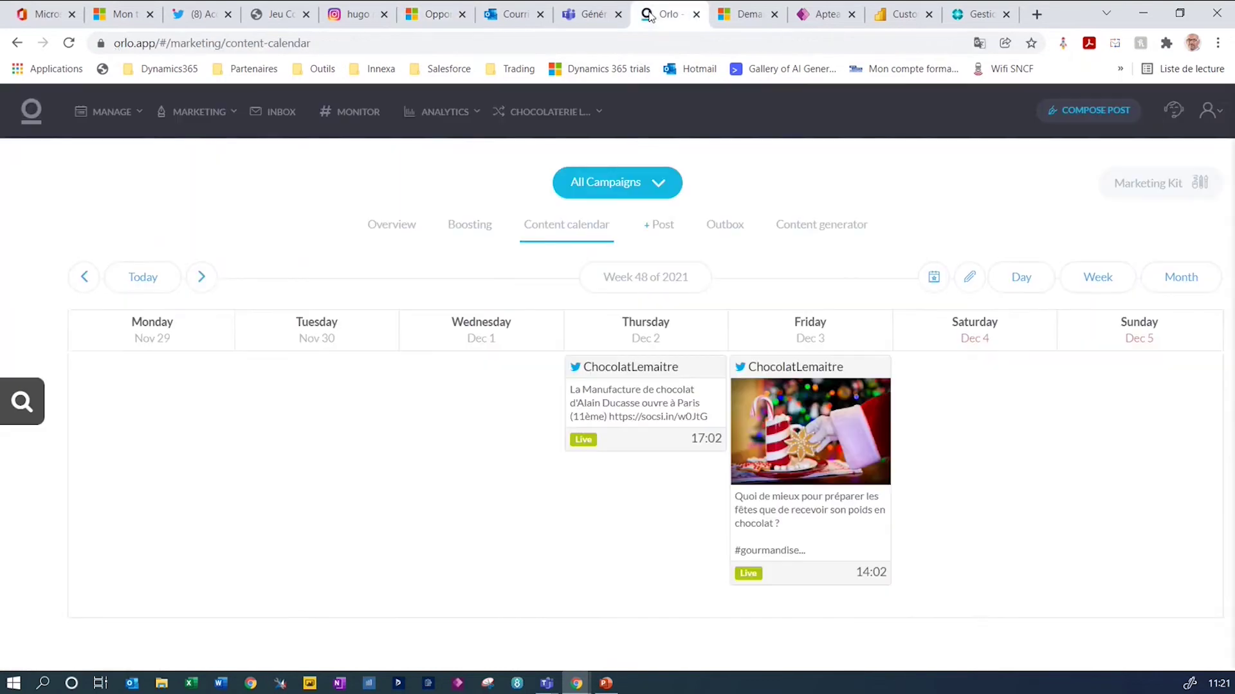
pyautogui.click(275, 119)
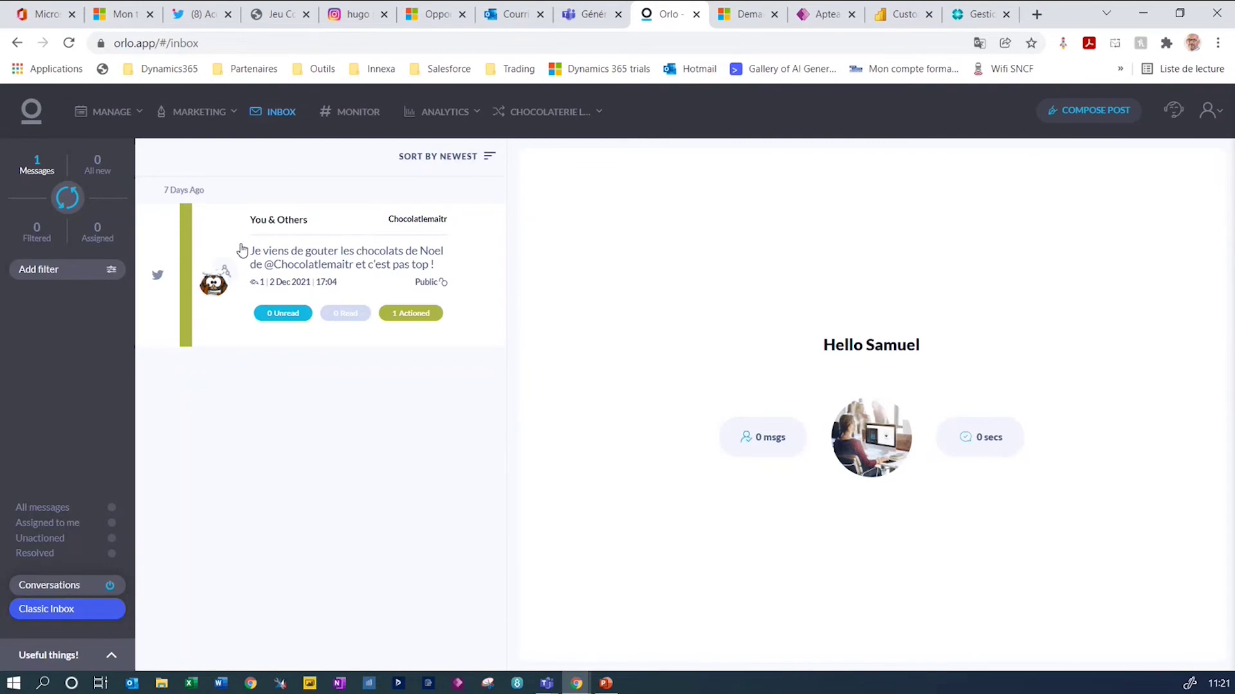
pyautogui.click(235, 261)
pyautogui.click(313, 260)
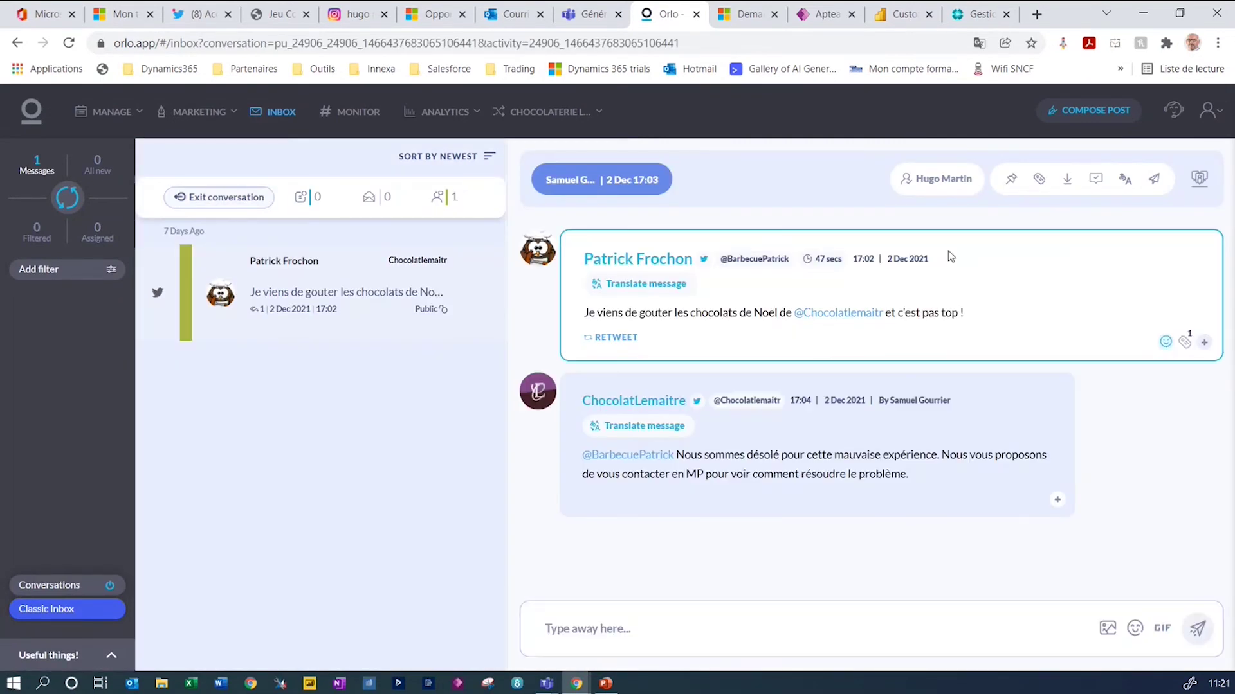
# Authorise the Microsoft Dynamics connection from the complainant's profile and display the linked Dynamics contact
pyautogui.click(1200, 180)
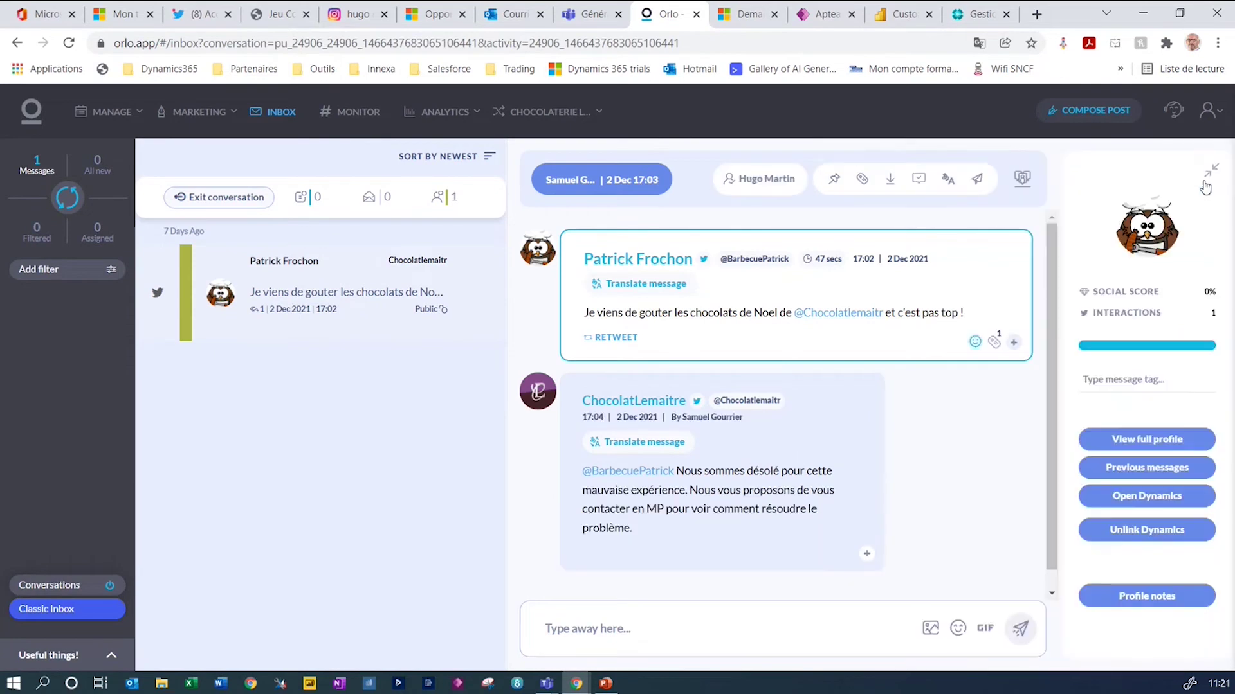
pyautogui.click(1142, 501)
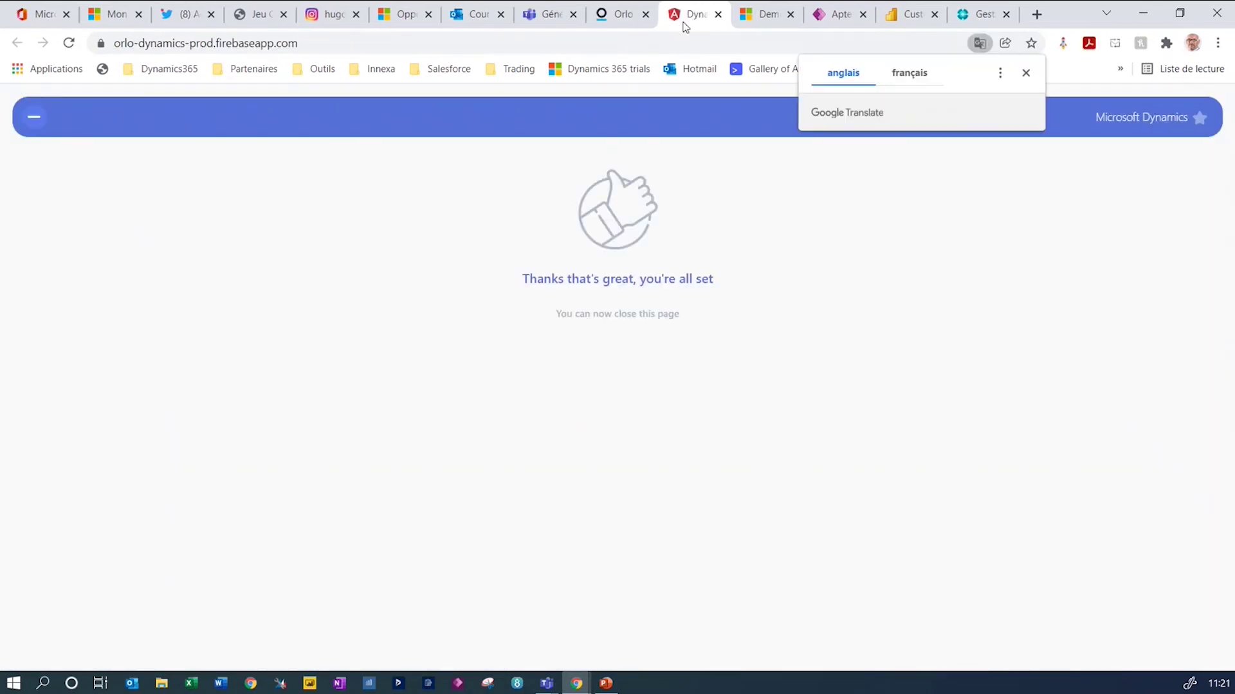
pyautogui.click(718, 14)
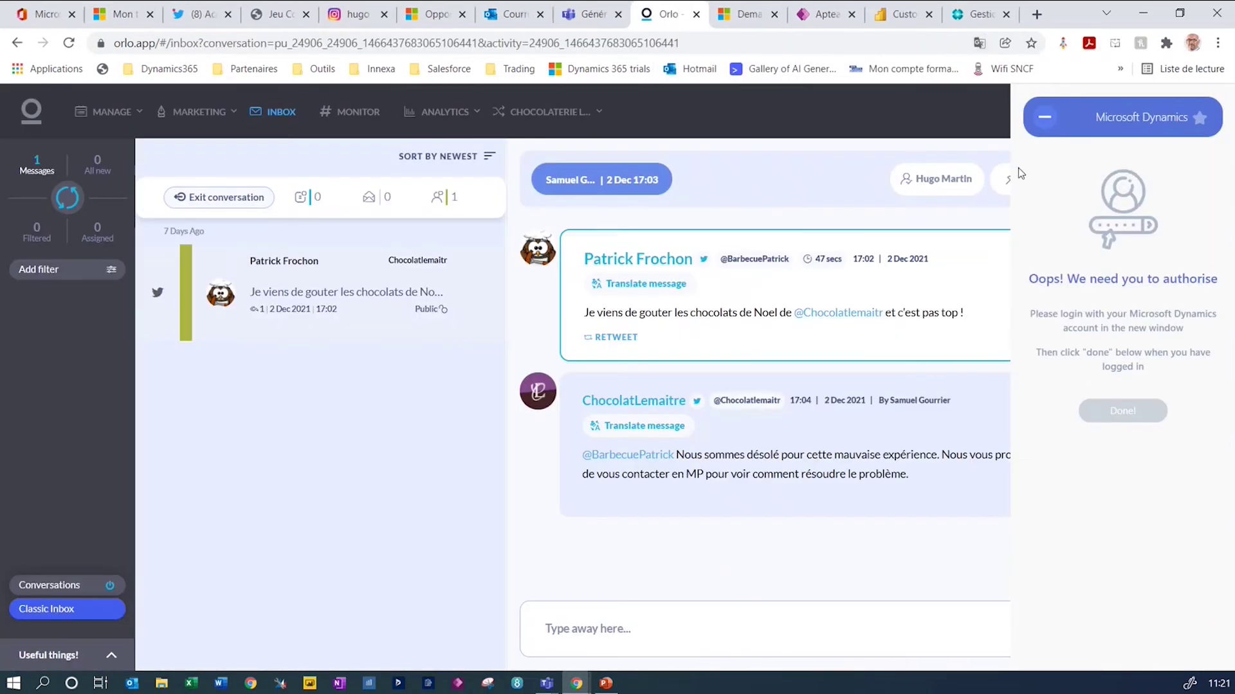
pyautogui.click(1044, 117)
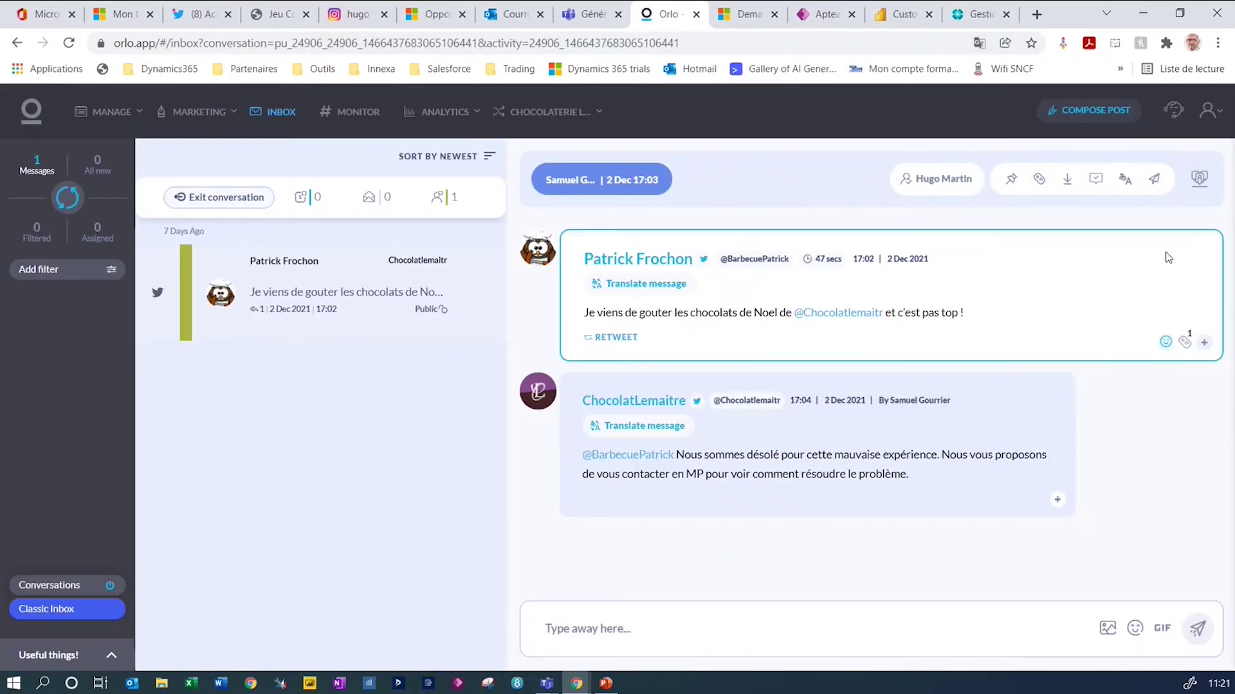
pyautogui.click(1199, 180)
pyautogui.click(1151, 496)
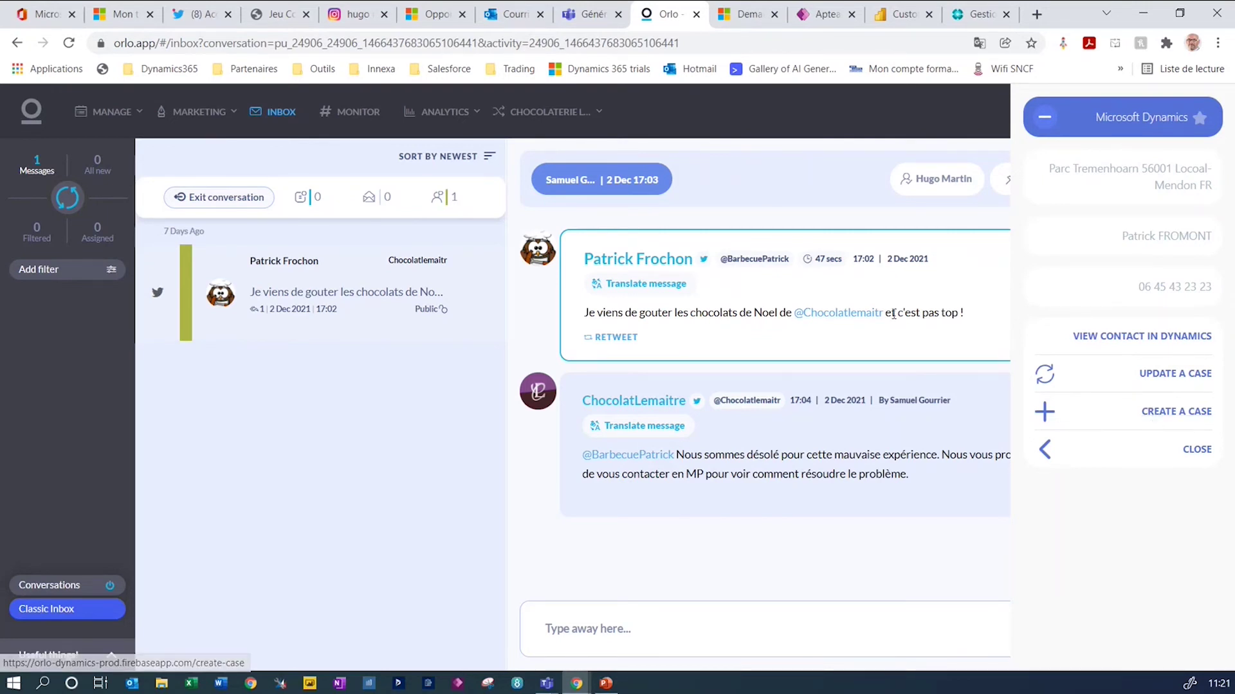
# Switch to the Dynamics 365 incident list, open the "Problème de goût" incident and review its details and timeline
pyautogui.click(733, 17)
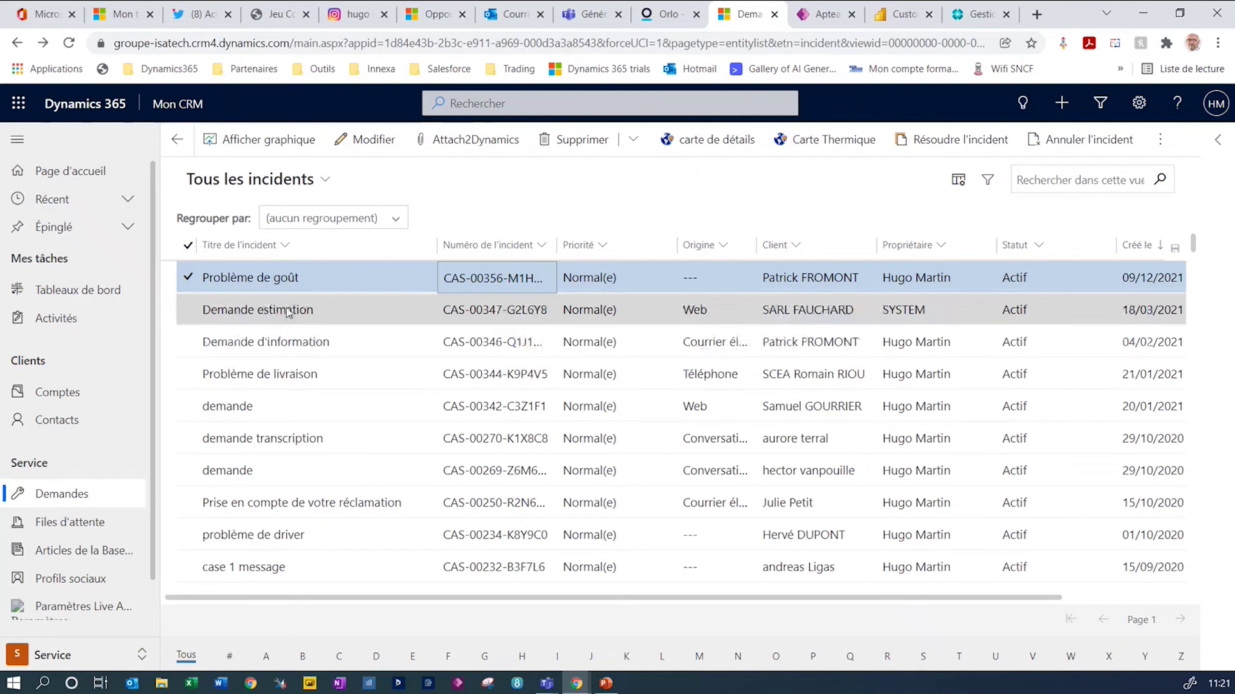
pyautogui.click(277, 283)
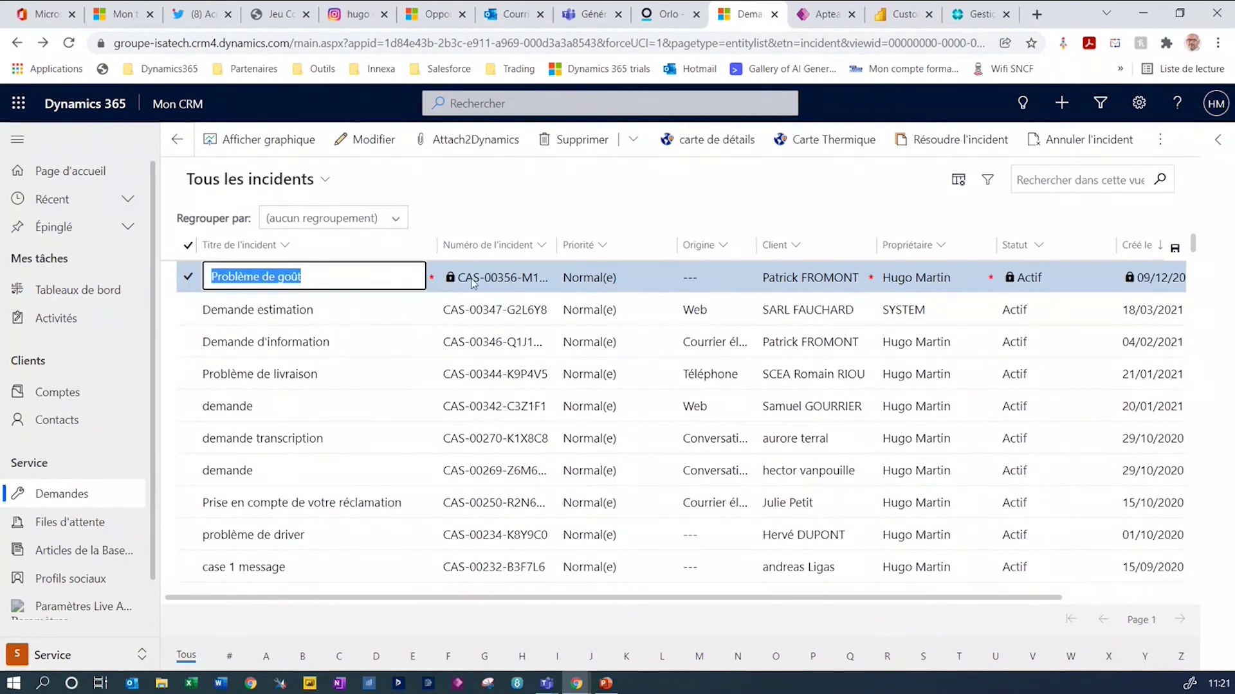
pyautogui.click(474, 281)
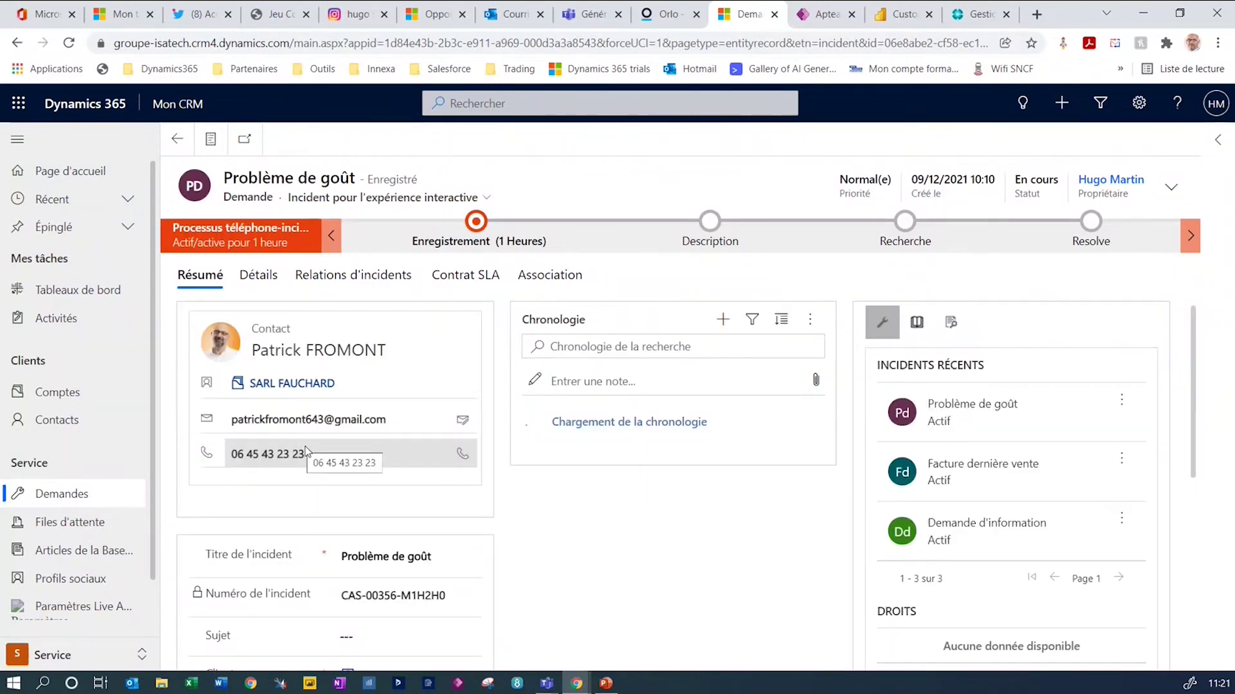
pyautogui.scroll(-1, 323, 513)
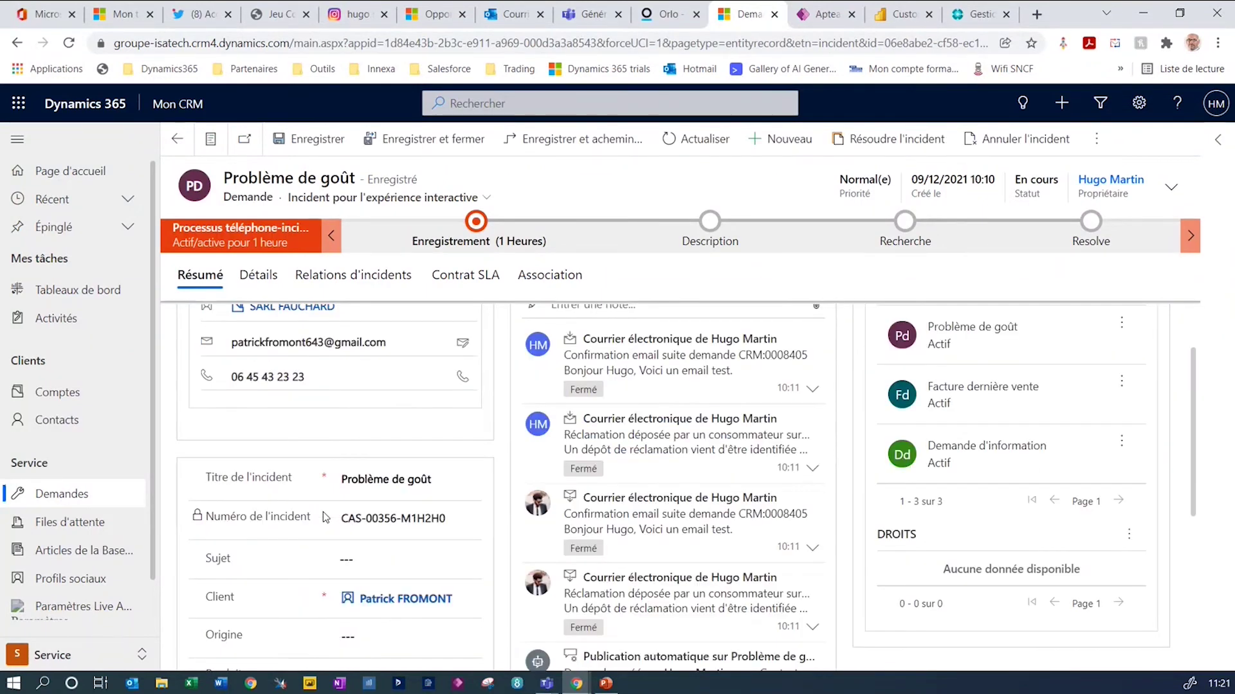
pyautogui.scroll(-1, 301, 463)
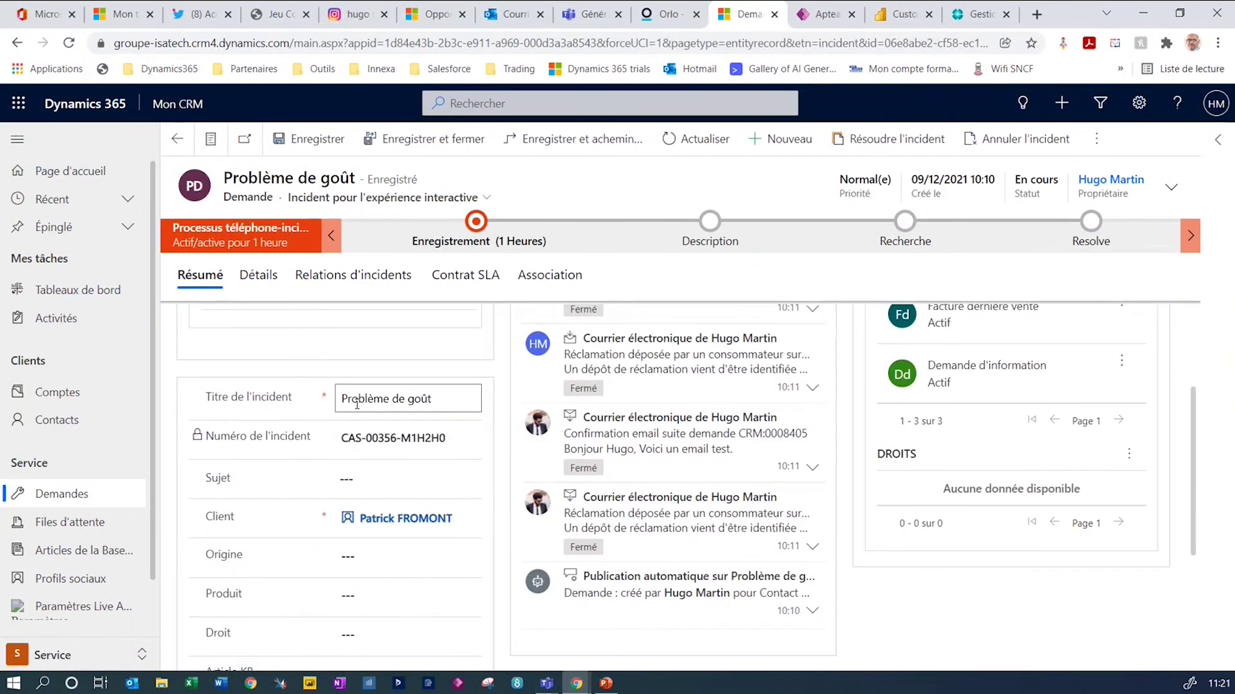
pyautogui.scroll(2, 444, 518)
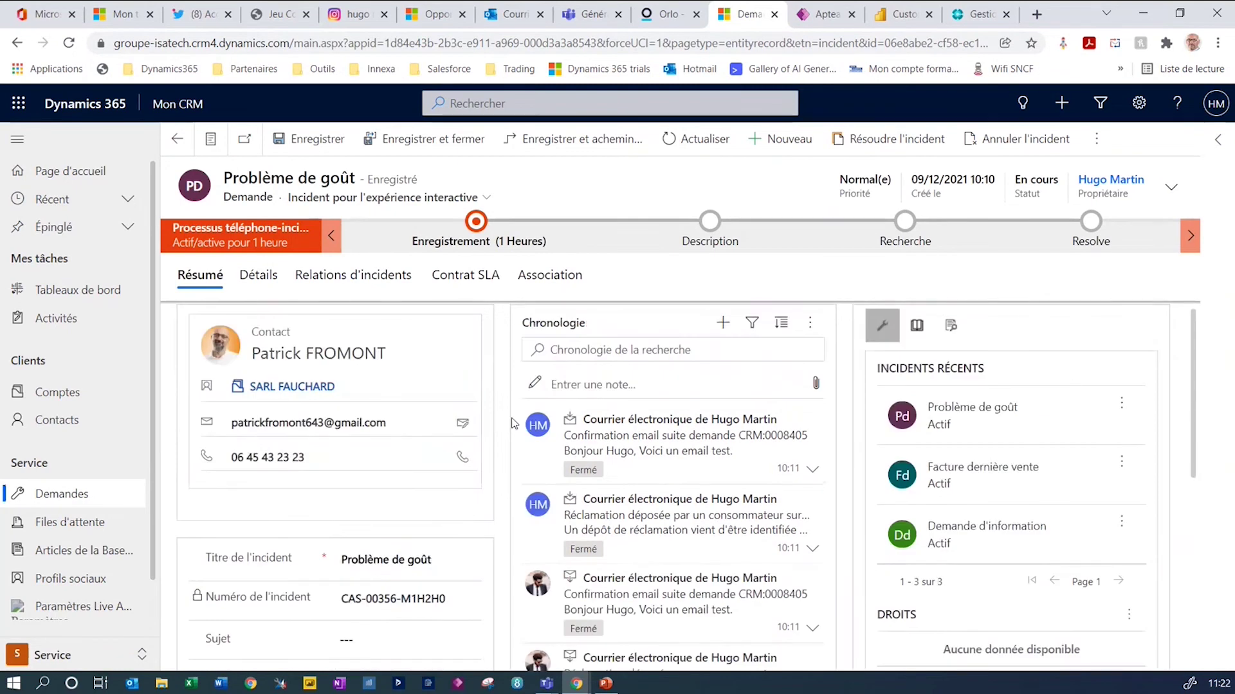
# In the incident's Enregistrement stage, set Origine to Réseaux sociaux and Type d'incident to Problème, and advance to the Description stage
pyautogui.click(466, 245)
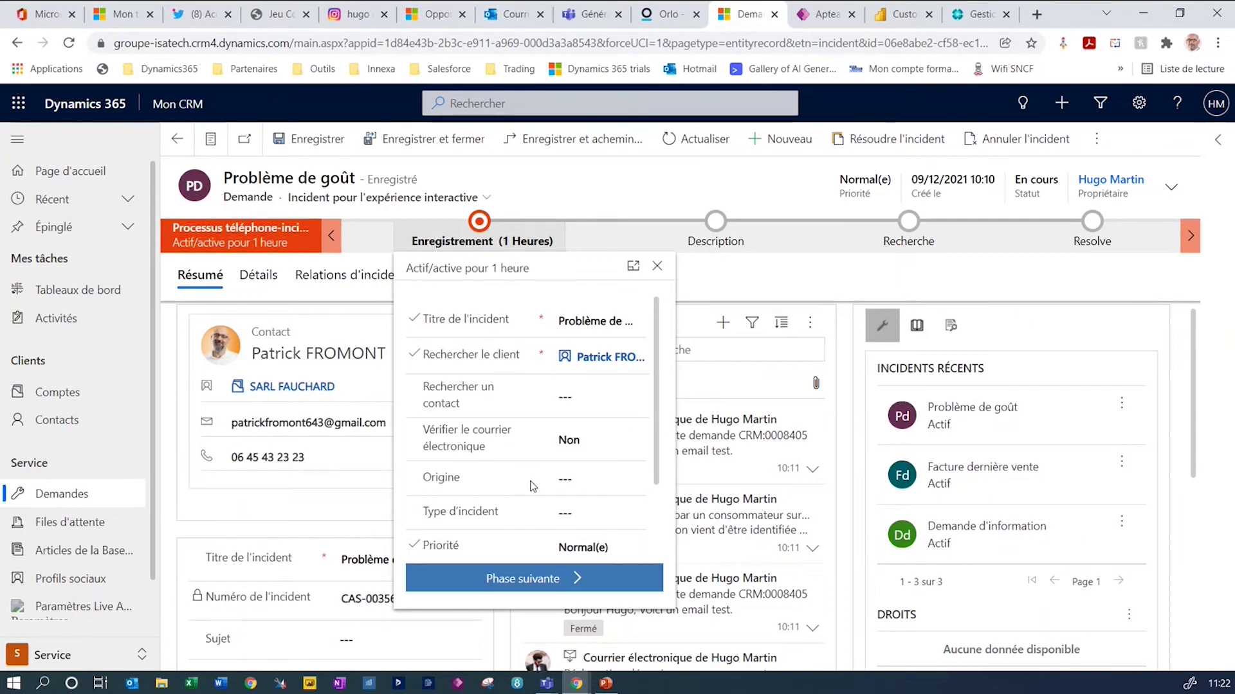
pyautogui.click(602, 482)
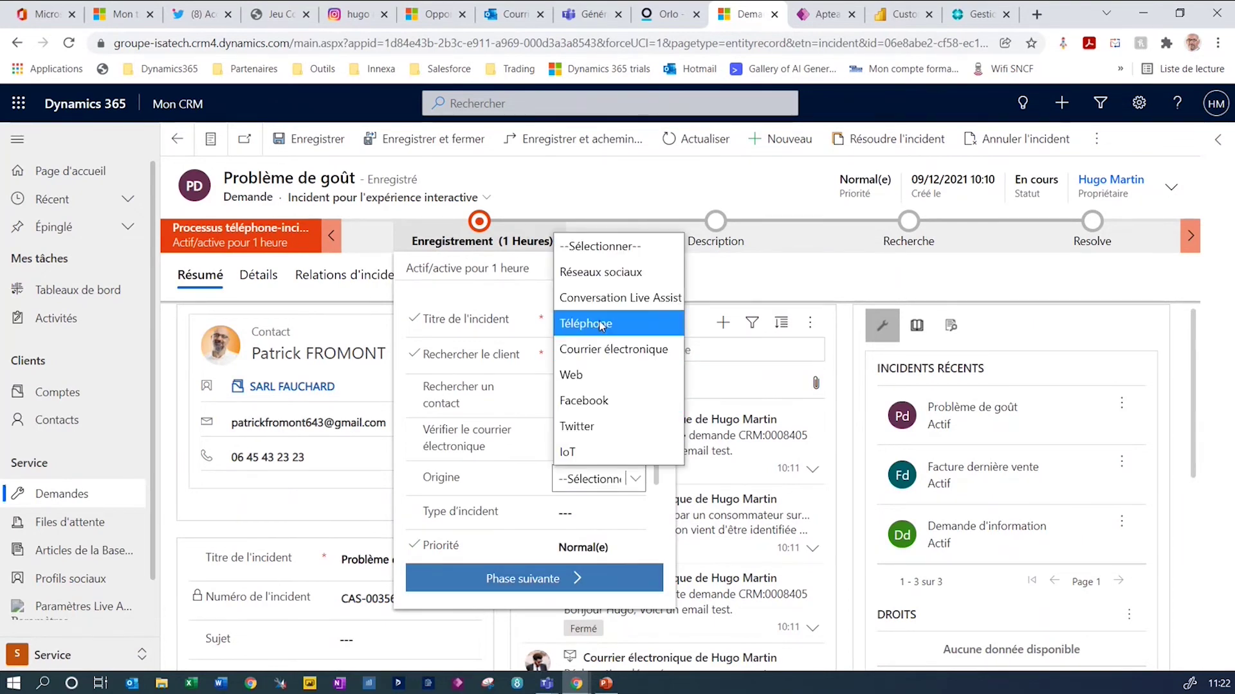
pyautogui.click(599, 276)
pyautogui.click(589, 513)
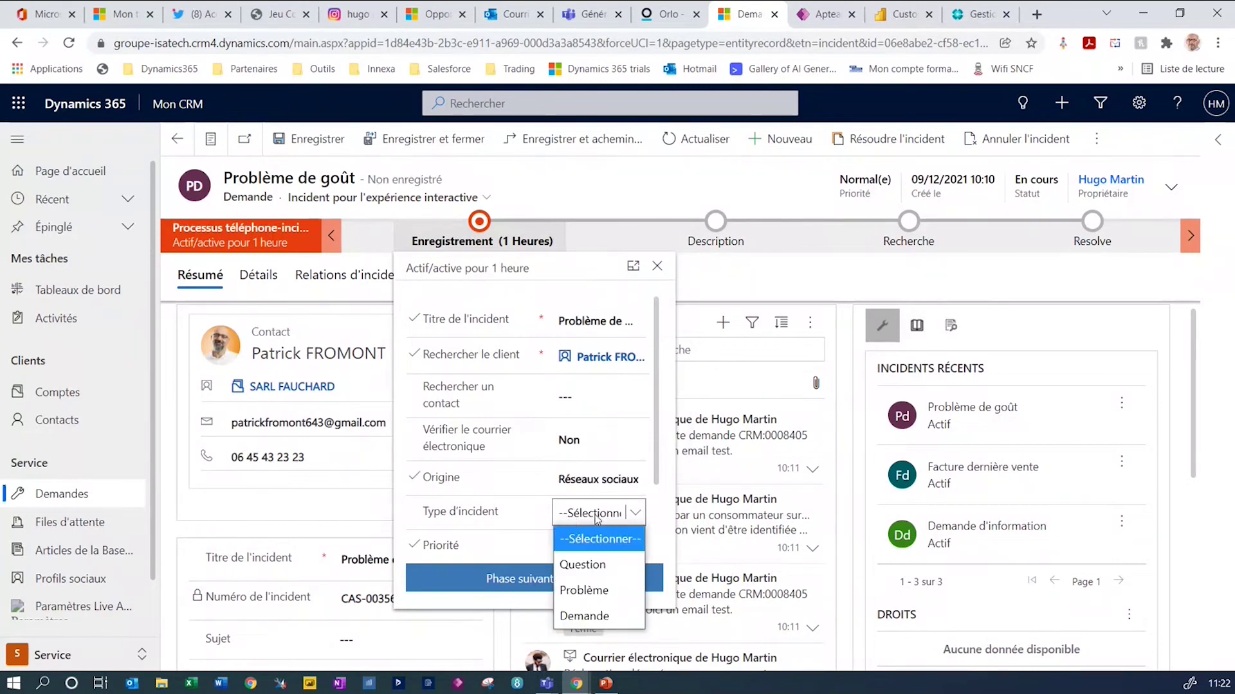
pyautogui.click(595, 592)
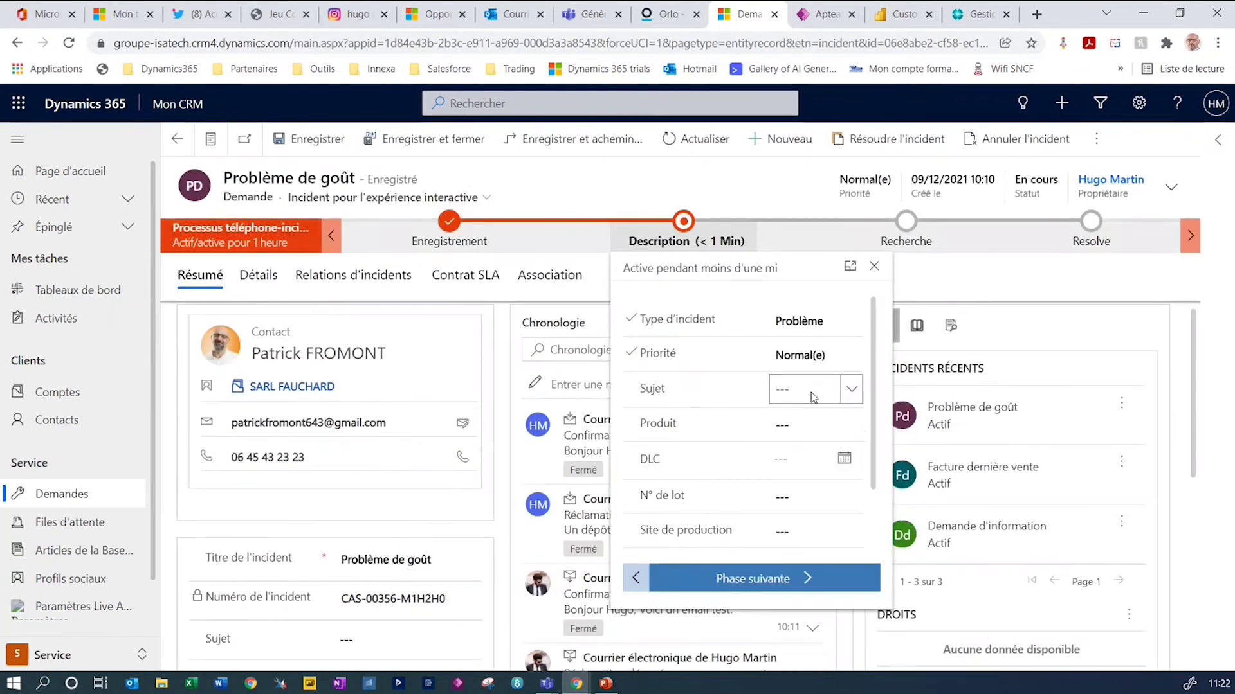
# In the Description stage, set the Sujet to Défaut organoleptique and the Produit to Lait Yuzu
pyautogui.click(853, 390)
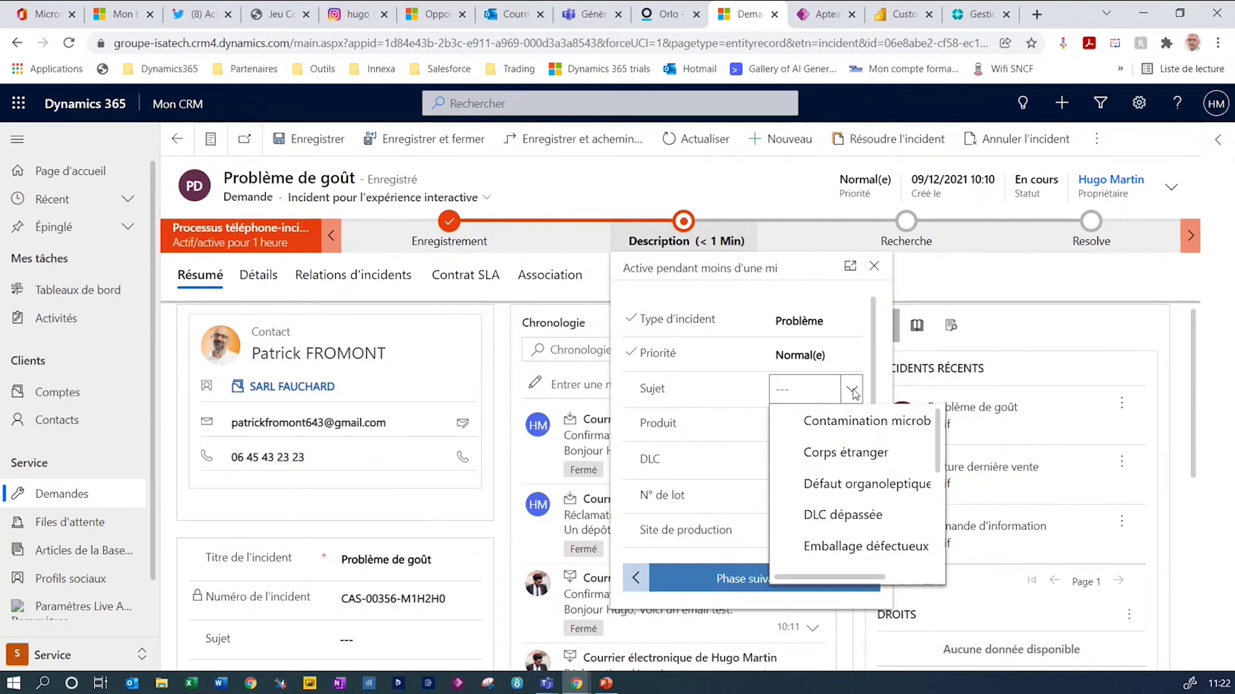
pyautogui.click(858, 485)
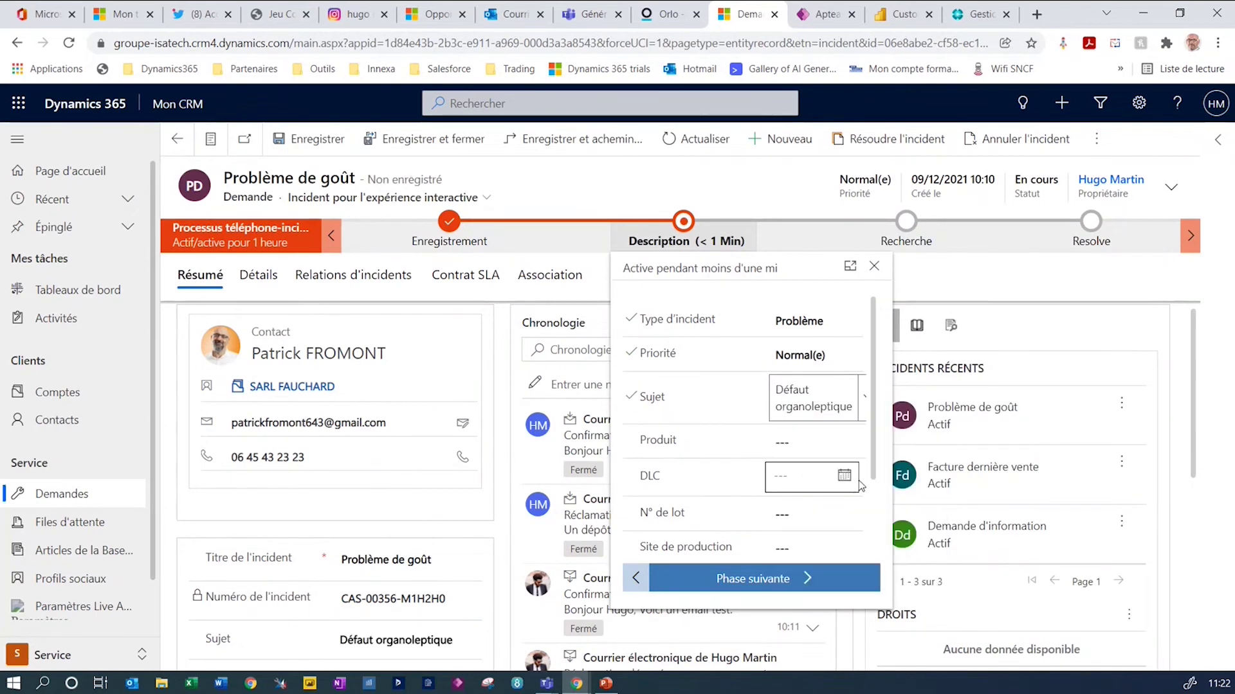
pyautogui.click(845, 447)
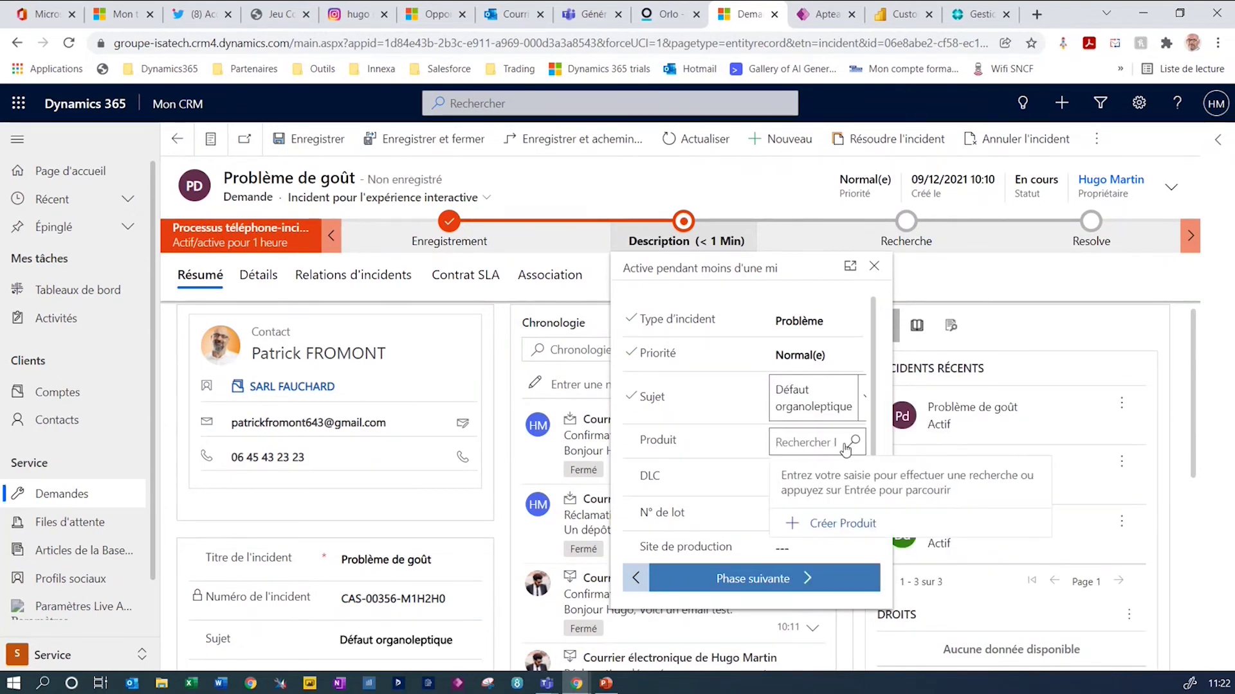
pyautogui.click(846, 447)
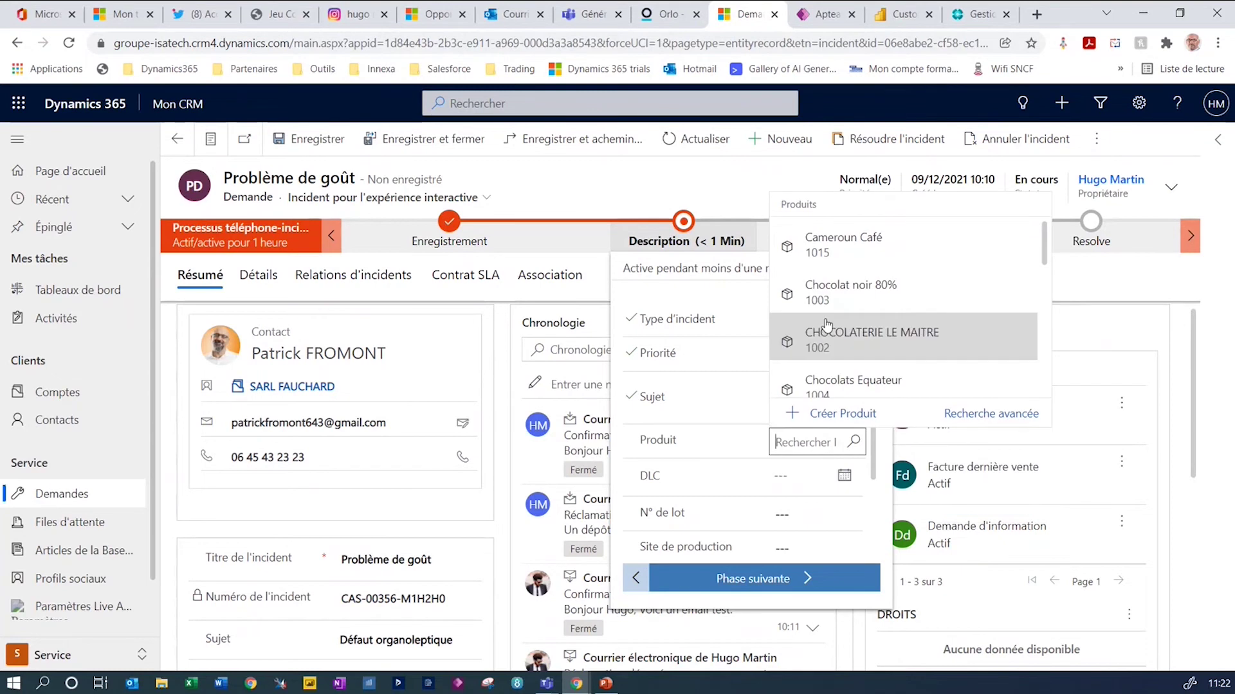
pyautogui.scroll(-3, 827, 325)
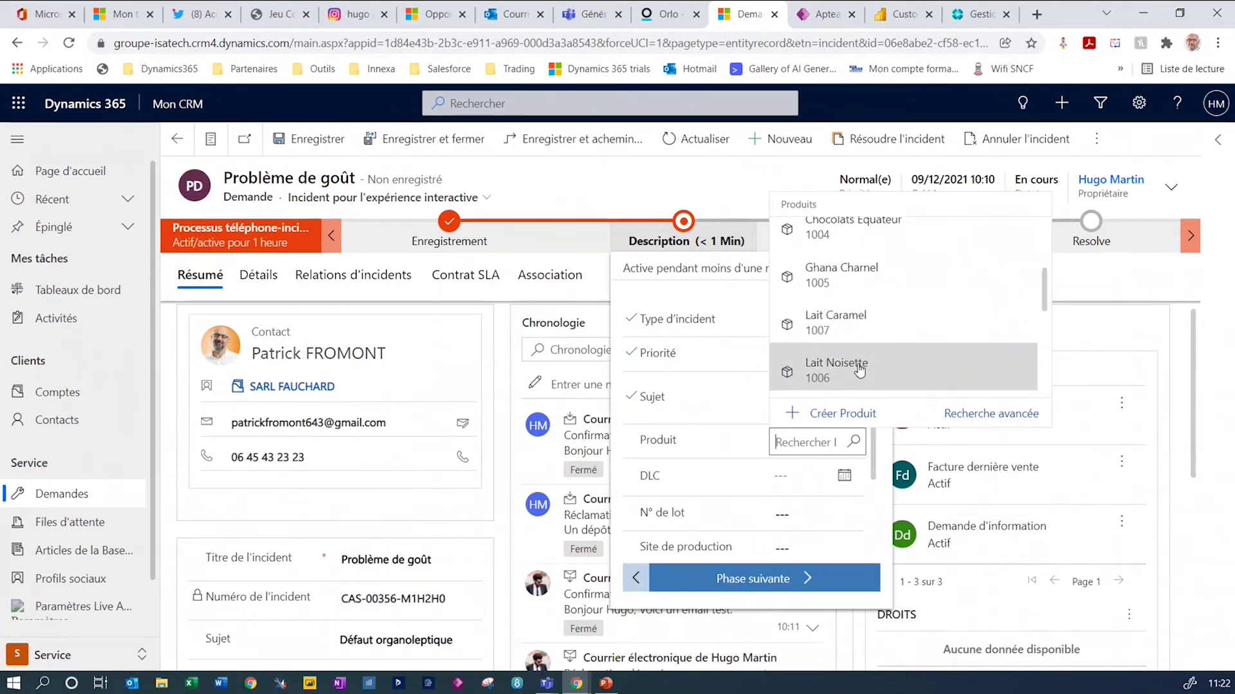
pyautogui.scroll(-2, 859, 371)
pyautogui.click(862, 358)
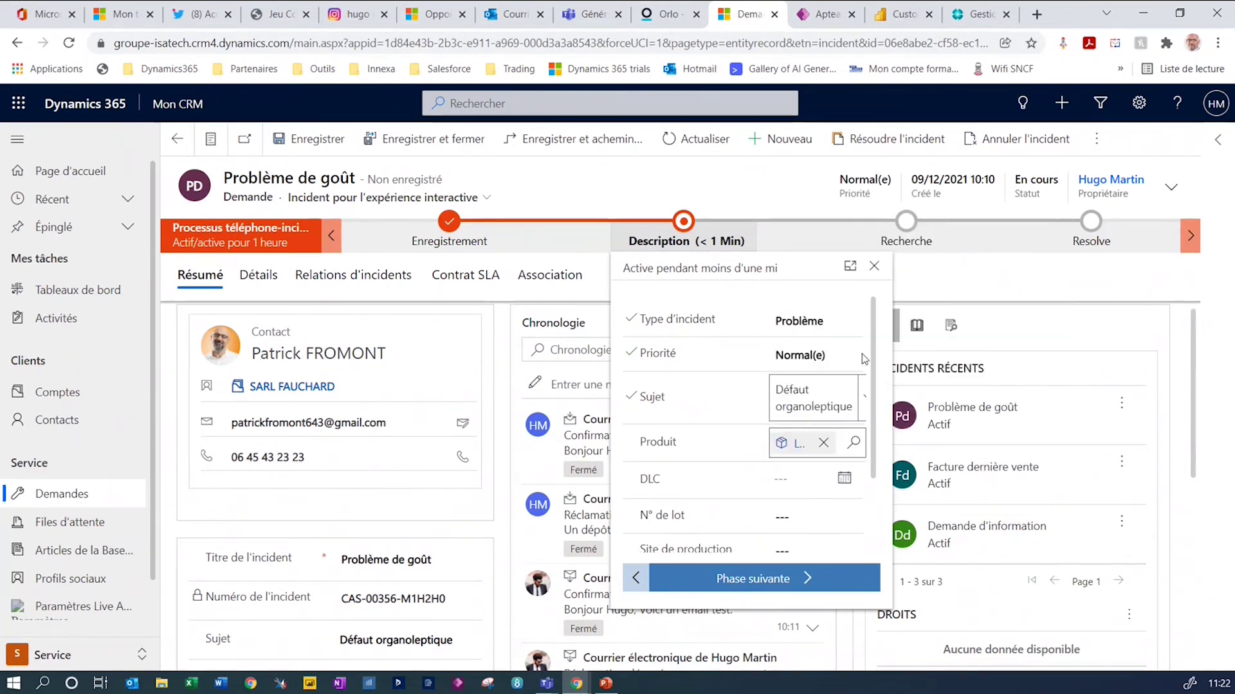
# Set the product's DLC date to 24/12/2021 in the Description stage
pyautogui.click(798, 480)
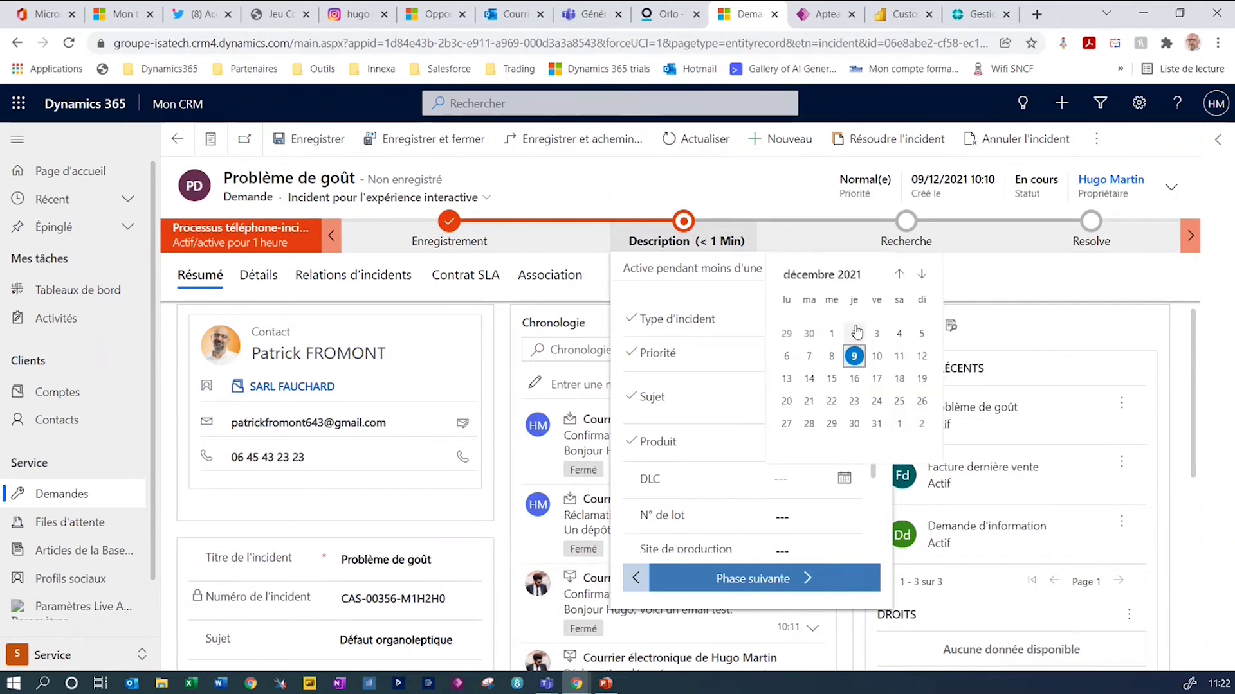
pyautogui.click(876, 401)
pyautogui.click(800, 514)
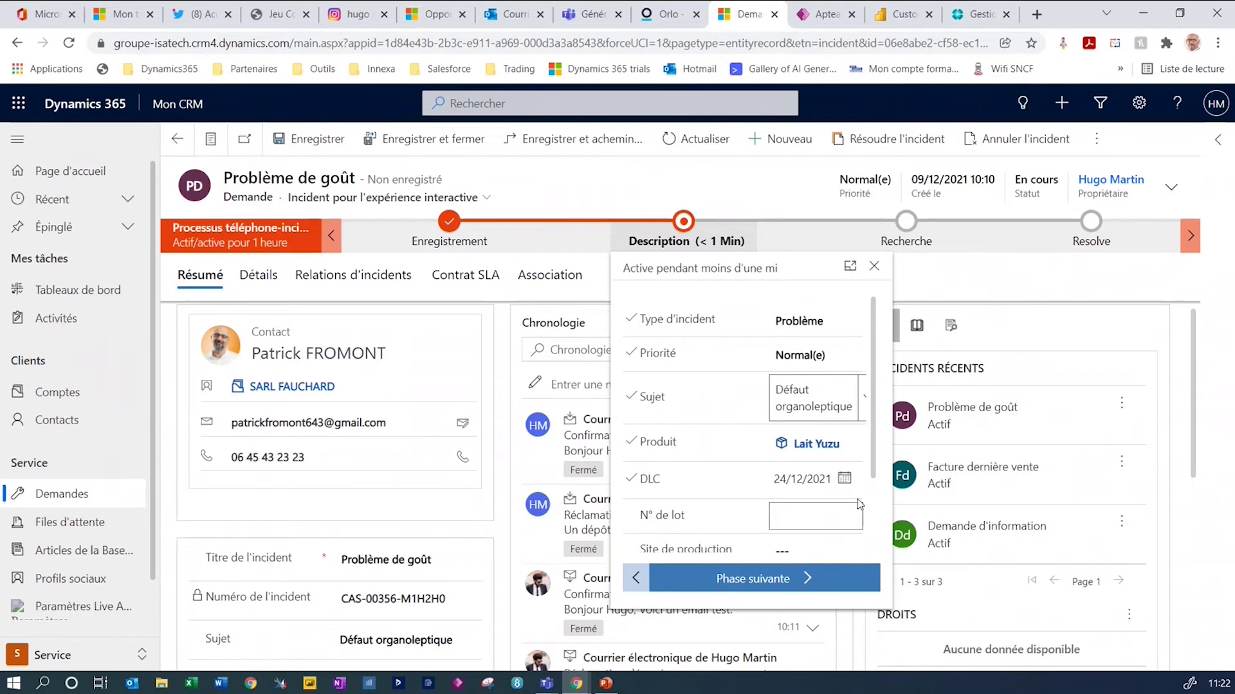
# Set the Site de production to Site de Lyon and advance the incident to the Recherche stage
pyautogui.moveTo(871, 464); pyautogui.dragTo(873, 524)
pyautogui.click(817, 468)
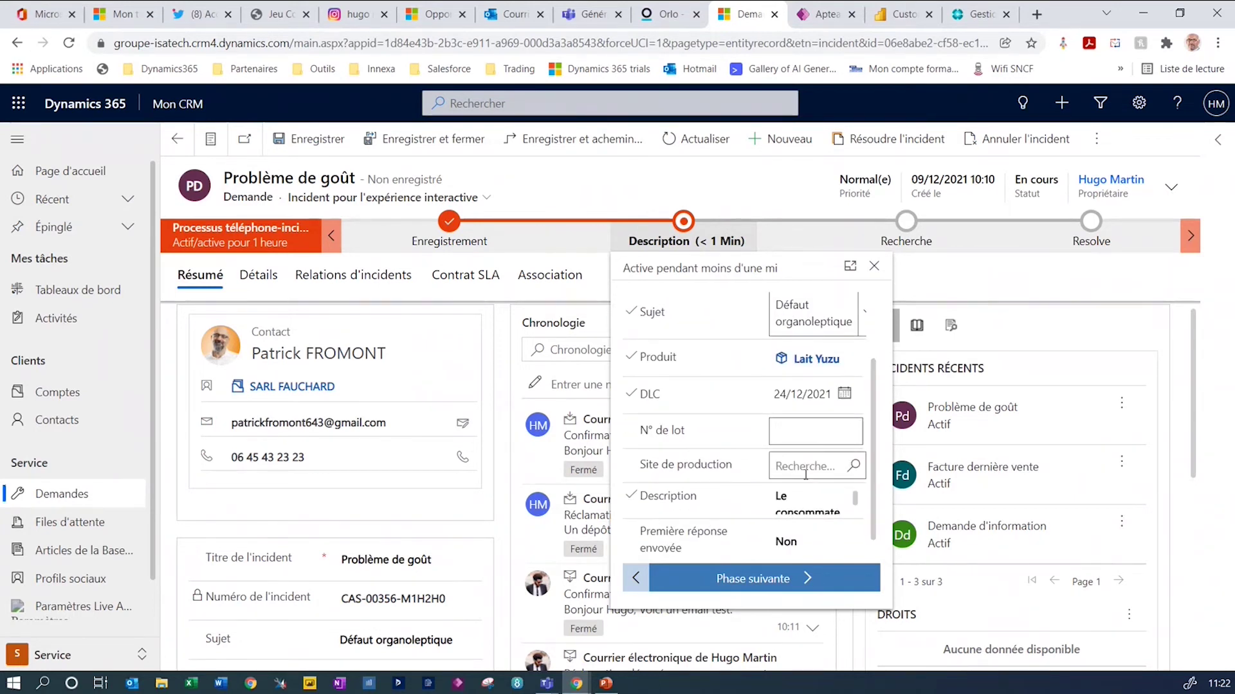
pyautogui.click(852, 467)
pyautogui.scroll(-4, 854, 358)
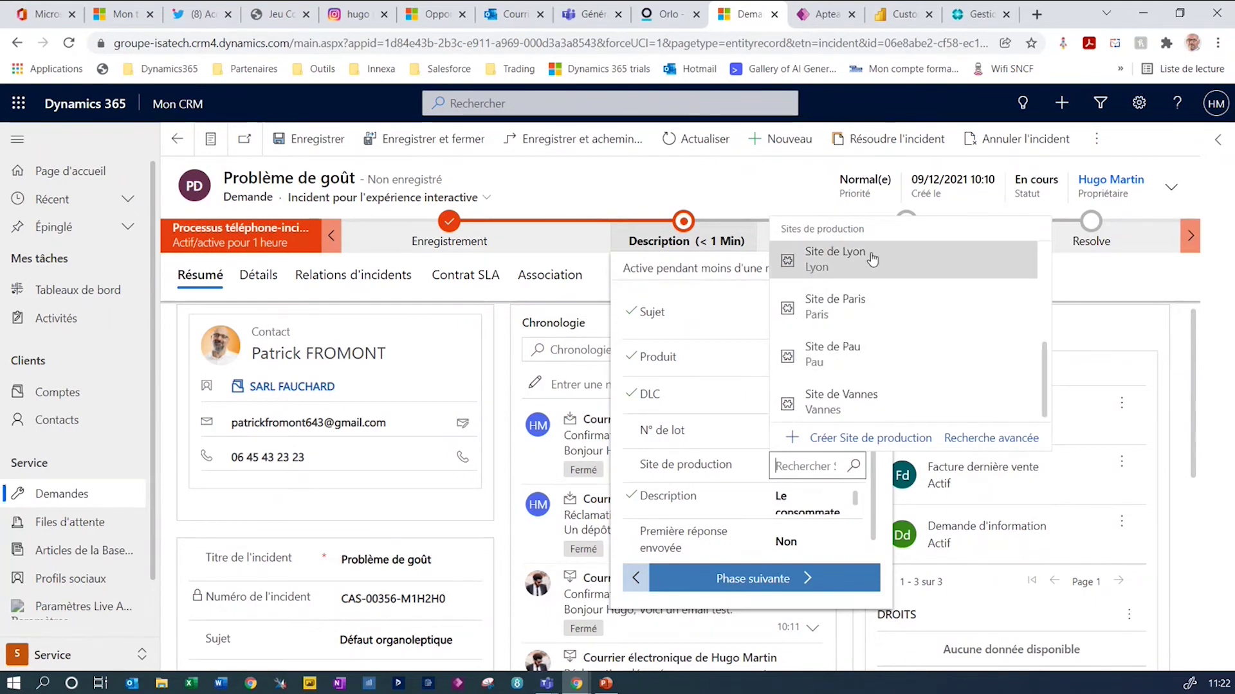
pyautogui.click(844, 273)
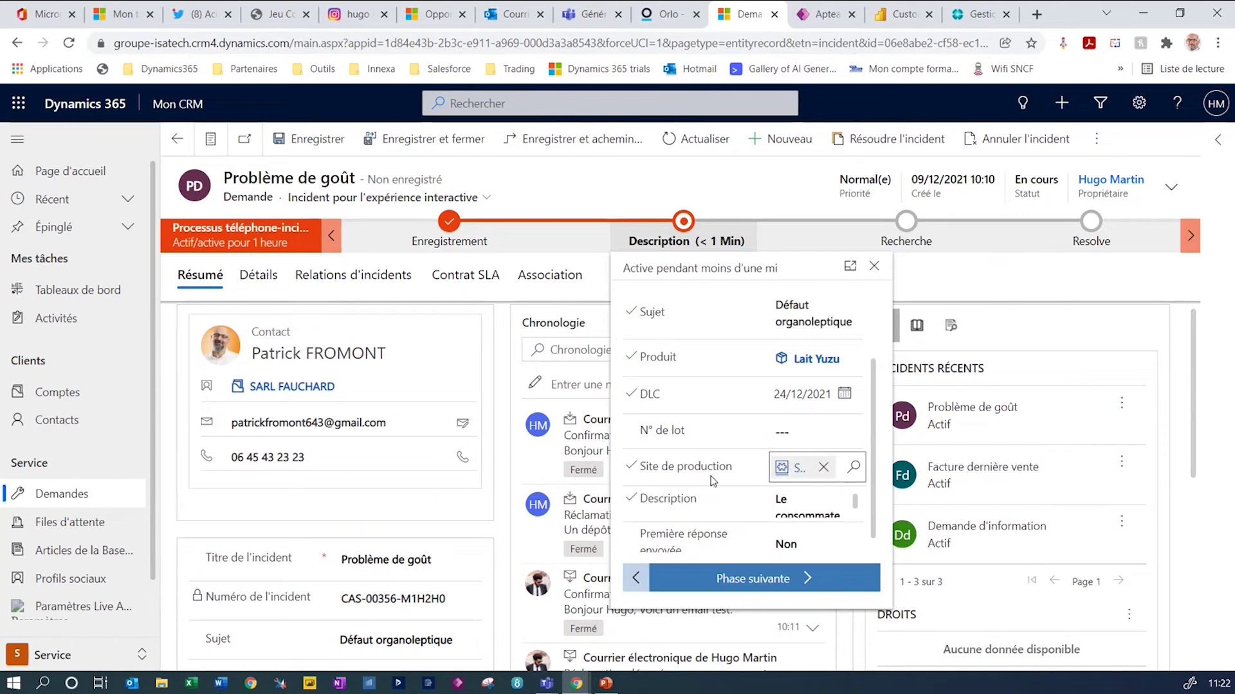
pyautogui.click(726, 581)
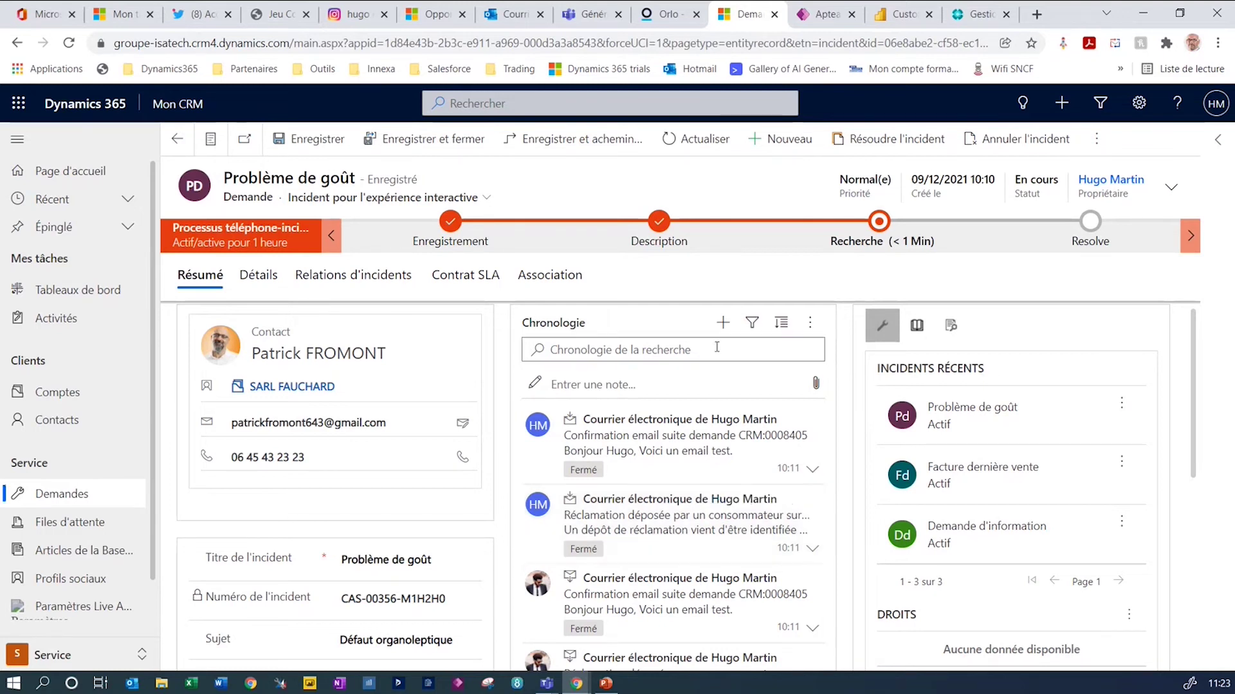
# Bring up the save-and-route confirmation for the incident and cancel it without routing
pyautogui.click(598, 152)
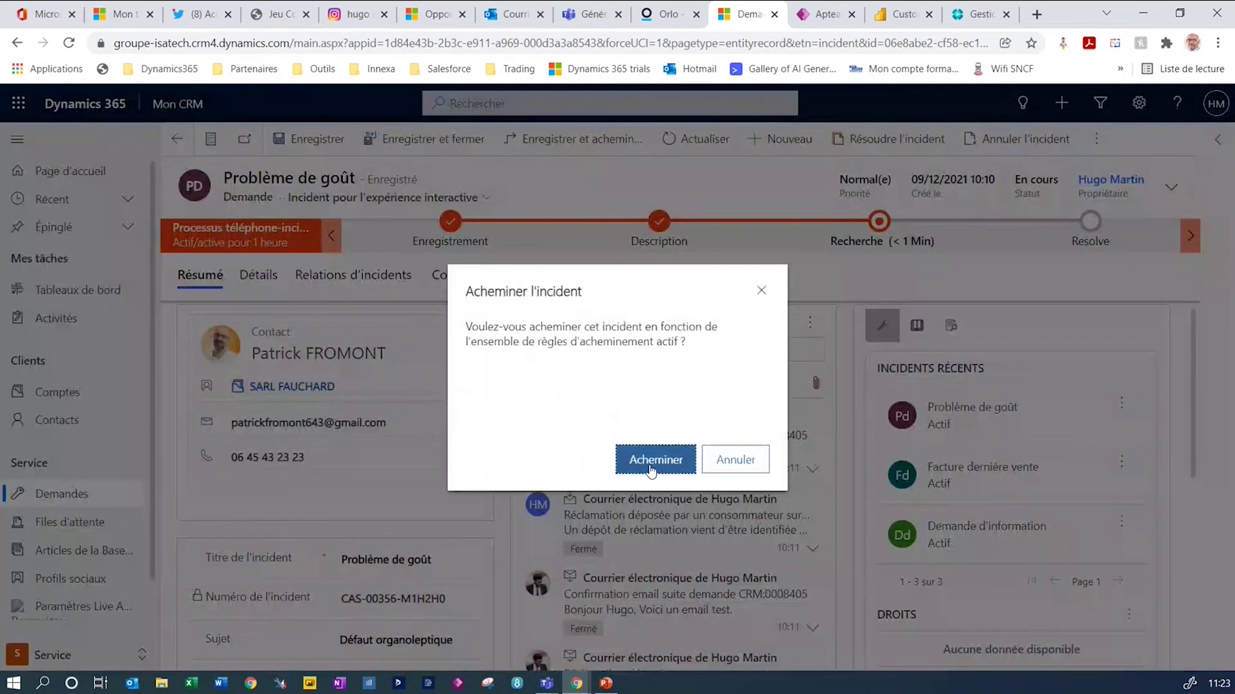
pyautogui.click(725, 462)
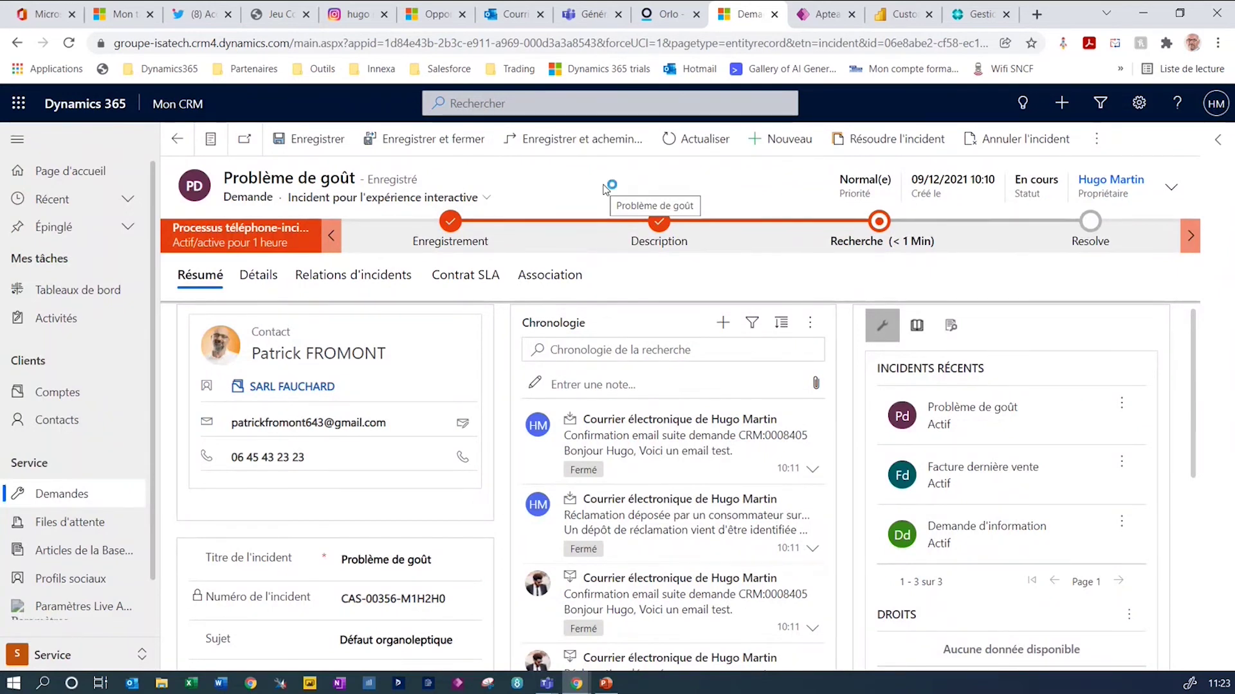
# Switch to the Aptean Quality Checks app, examine the Mesure pH, Taux de graisses and image entries of check SCQ00030, and return to the open checks
pyautogui.click(823, 14)
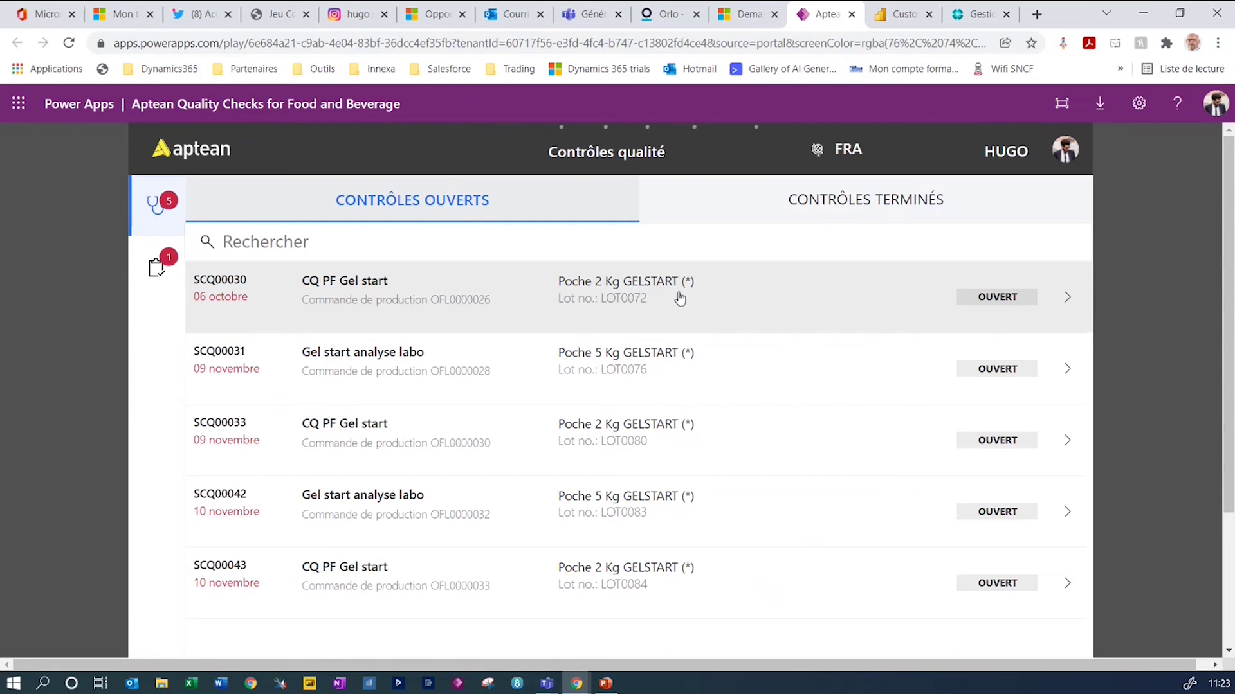
pyautogui.click(738, 289)
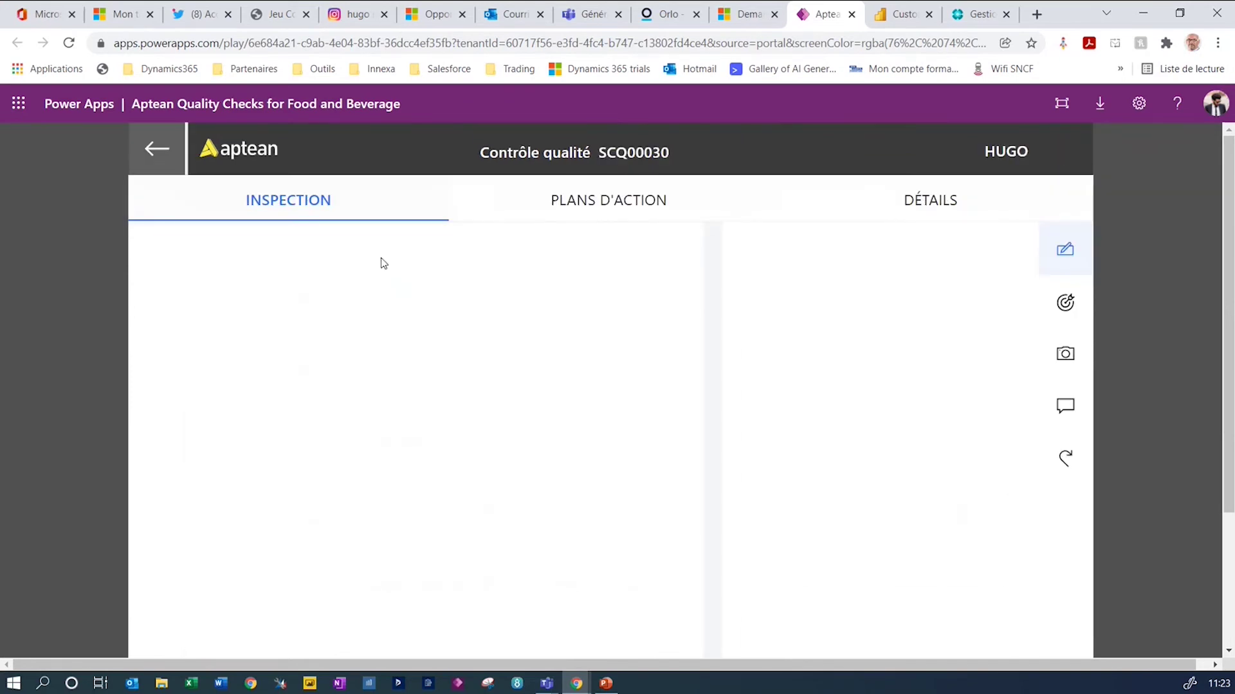
pyautogui.click(260, 248)
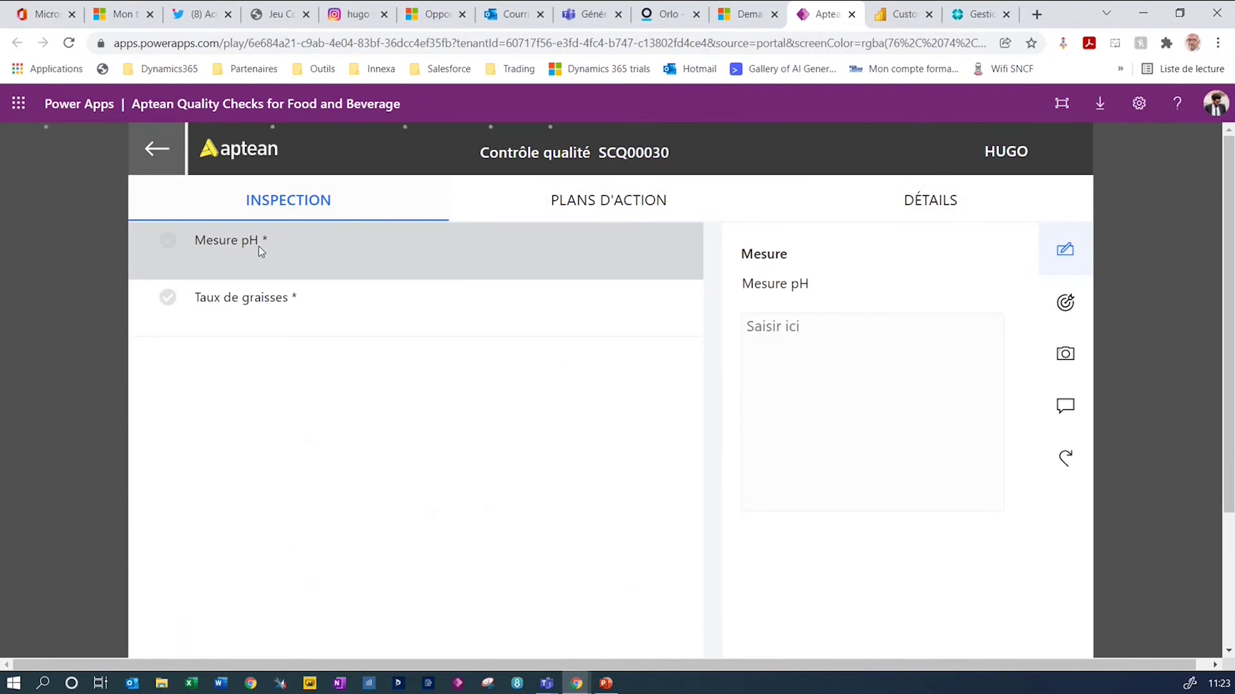
pyautogui.click(297, 297)
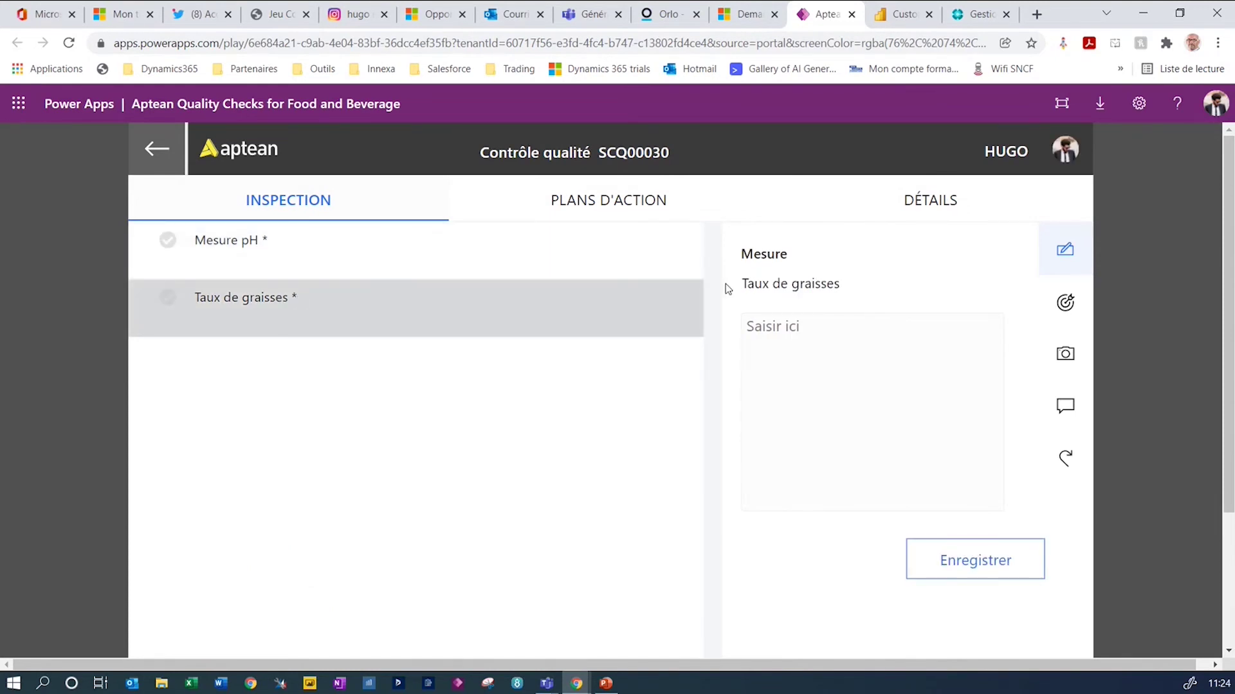
pyautogui.click(1064, 354)
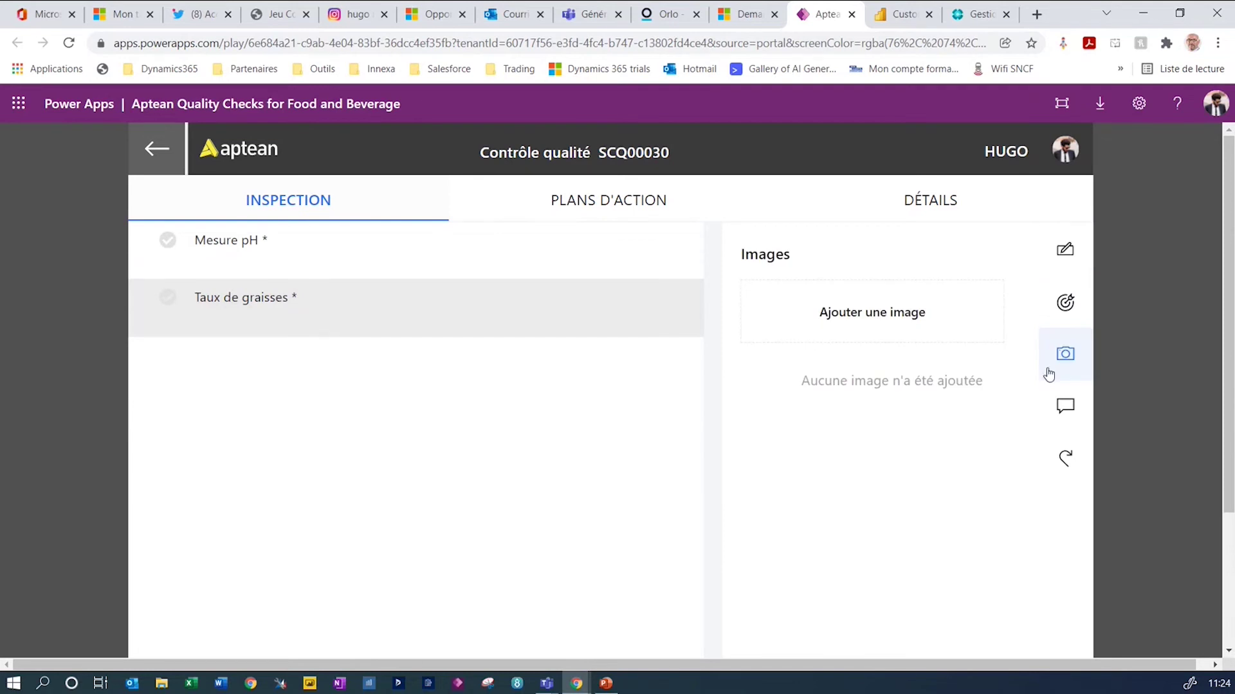
pyautogui.click(255, 251)
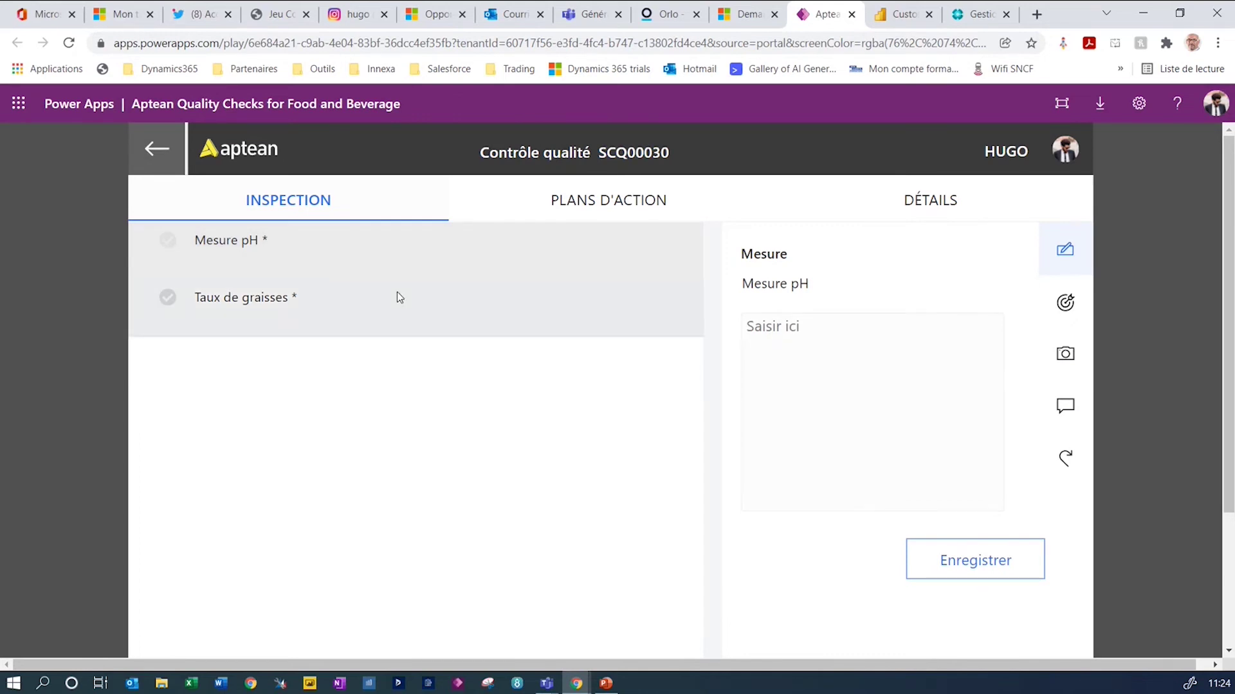
pyautogui.click(155, 152)
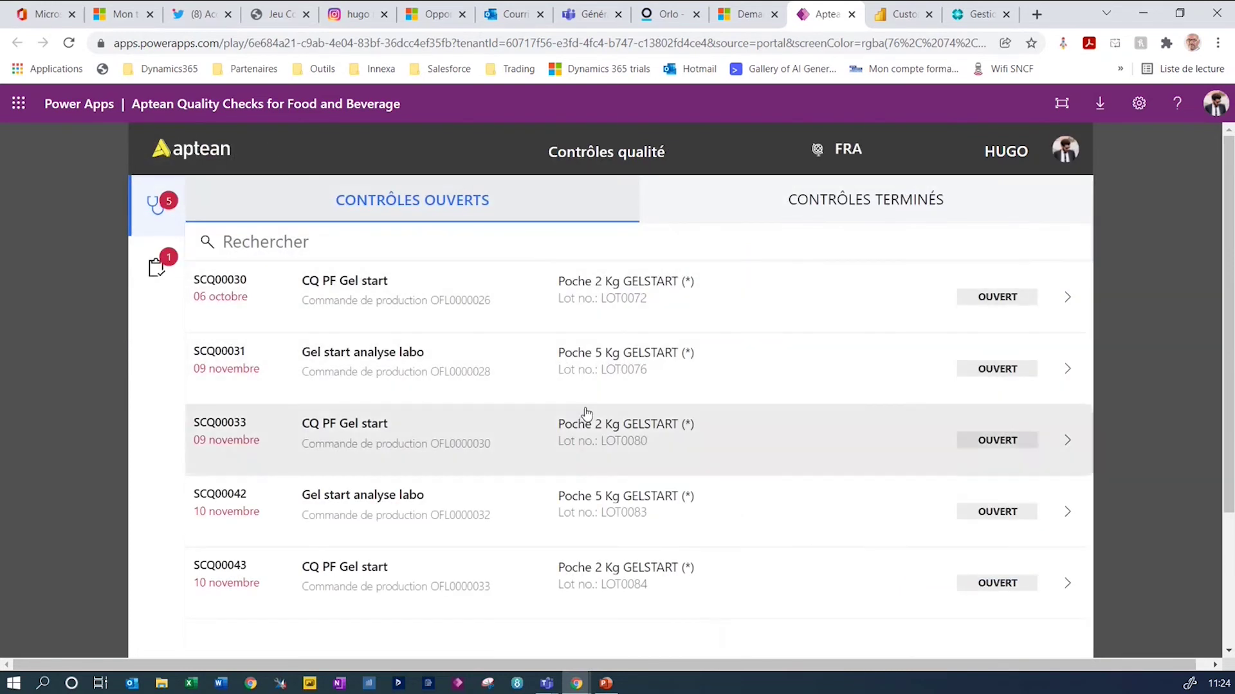
# Switch to the Power BI Customer Service statistics report and examine the Cases / origin and Nb of cases / asset charts
pyautogui.click(900, 18)
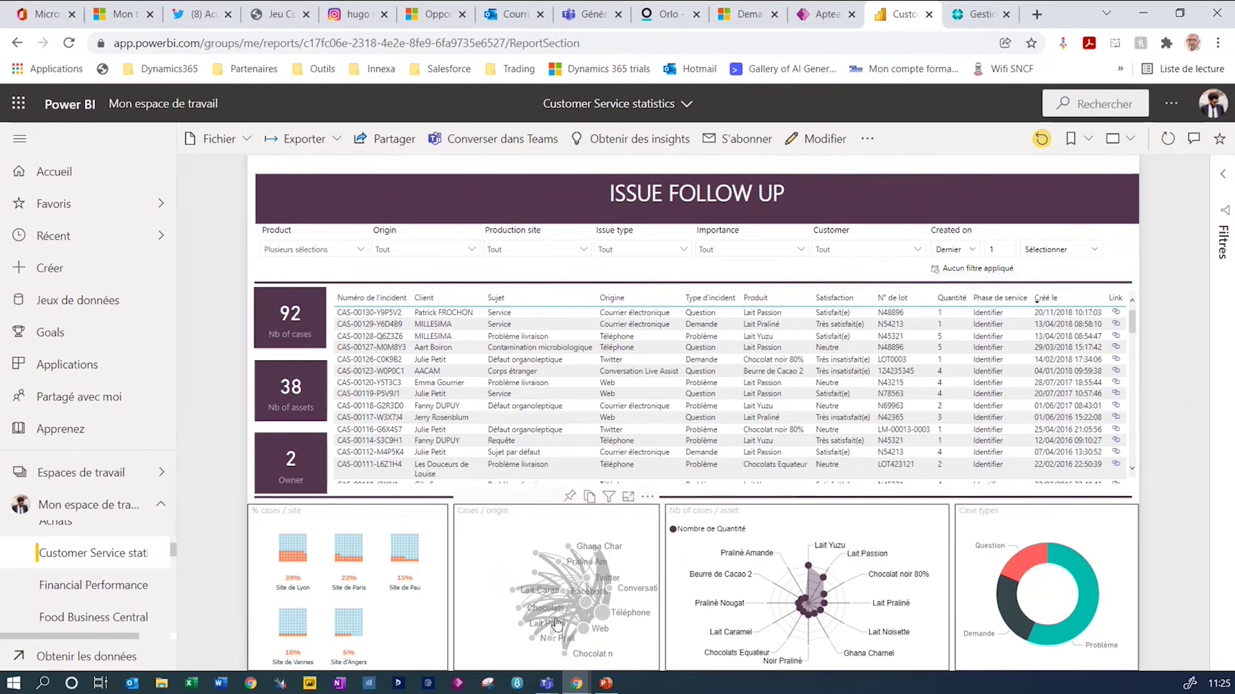
pyautogui.click(521, 583)
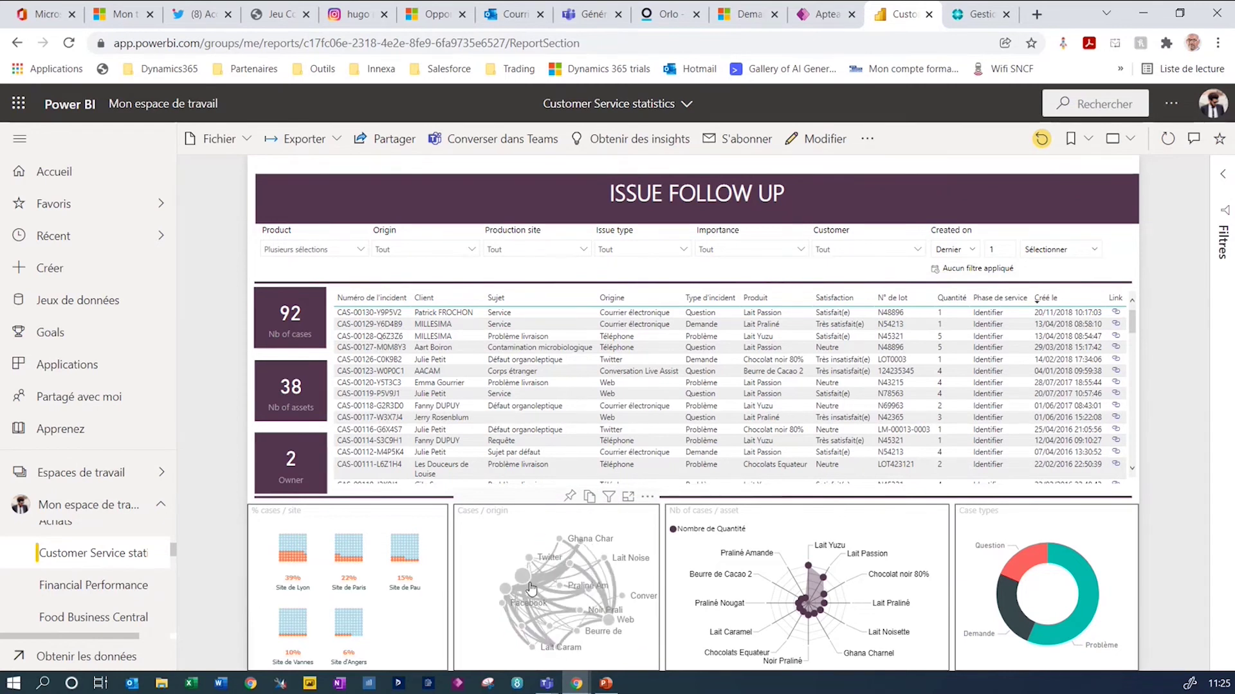
pyautogui.moveTo(532, 567); pyautogui.dragTo(610, 565)
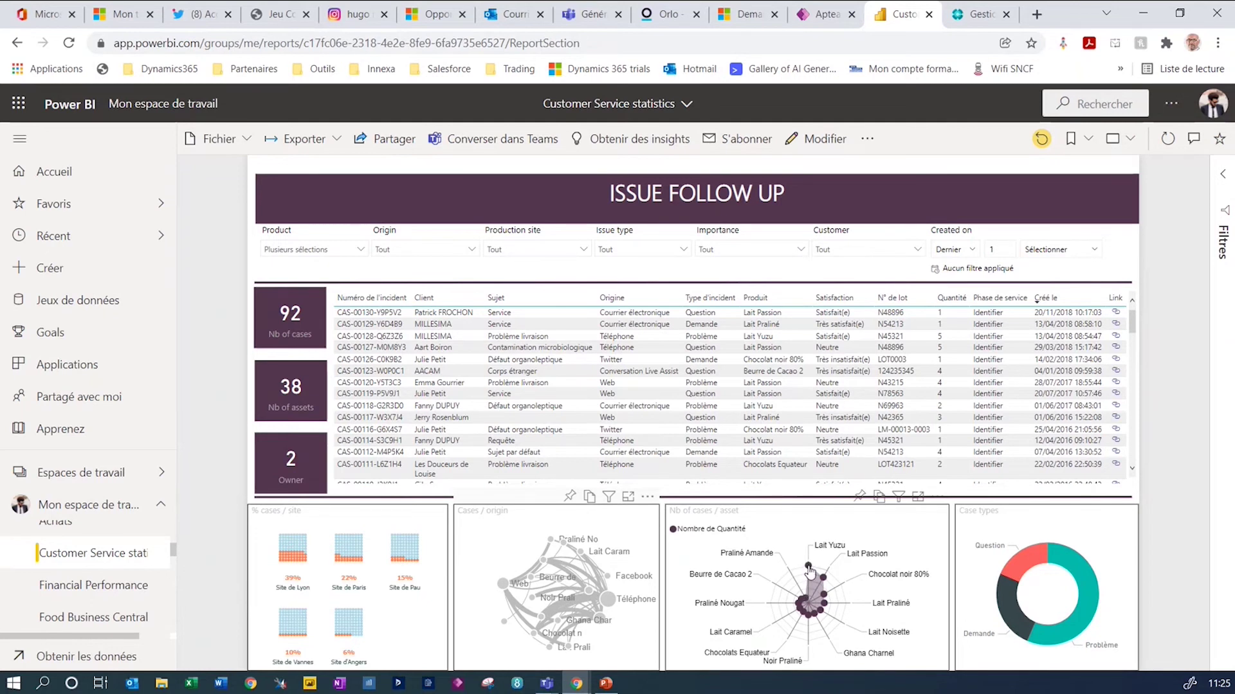
pyautogui.moveTo(808, 567)
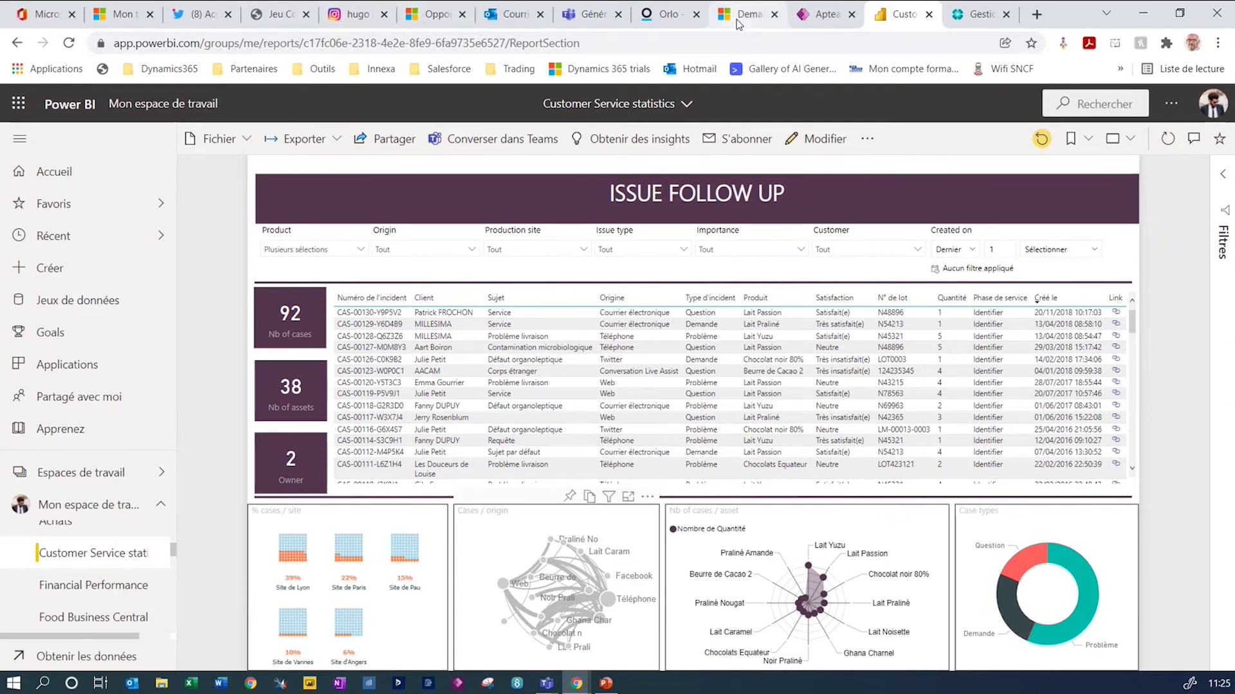
# Switch back to Dynamics 365, change to the Marketing area and look through its navigation entries down to Enquêtes
pyautogui.moveTo(737, 24)
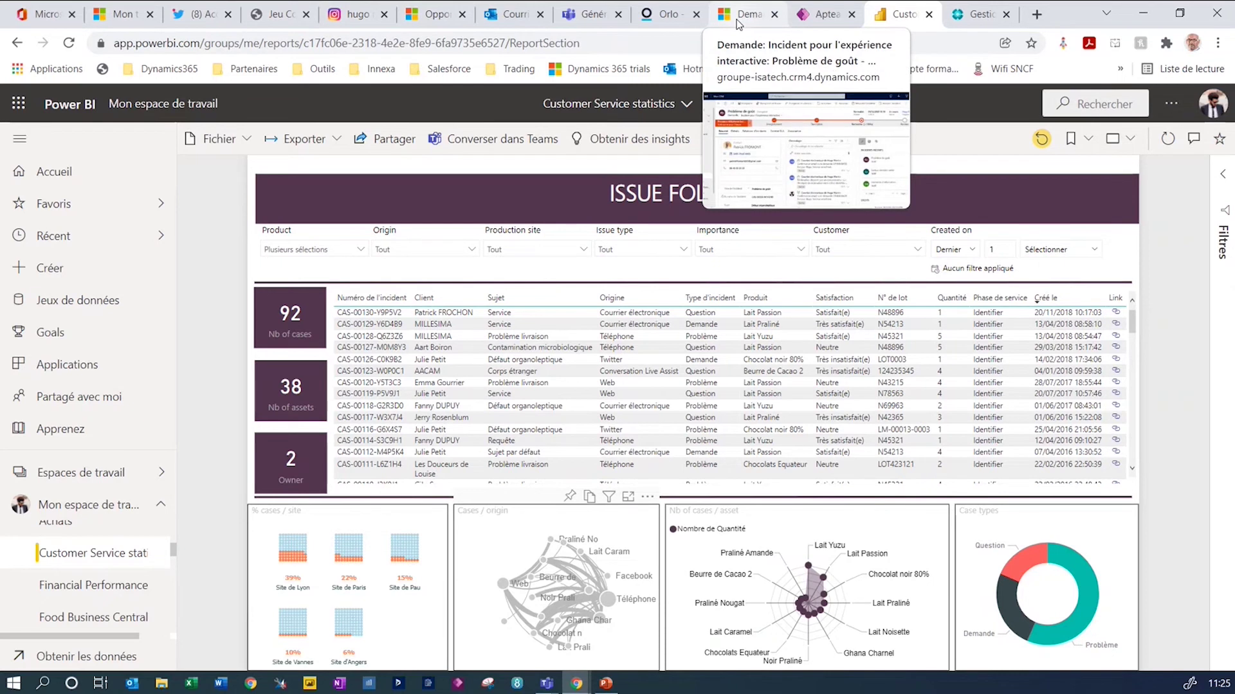
pyautogui.click(737, 20)
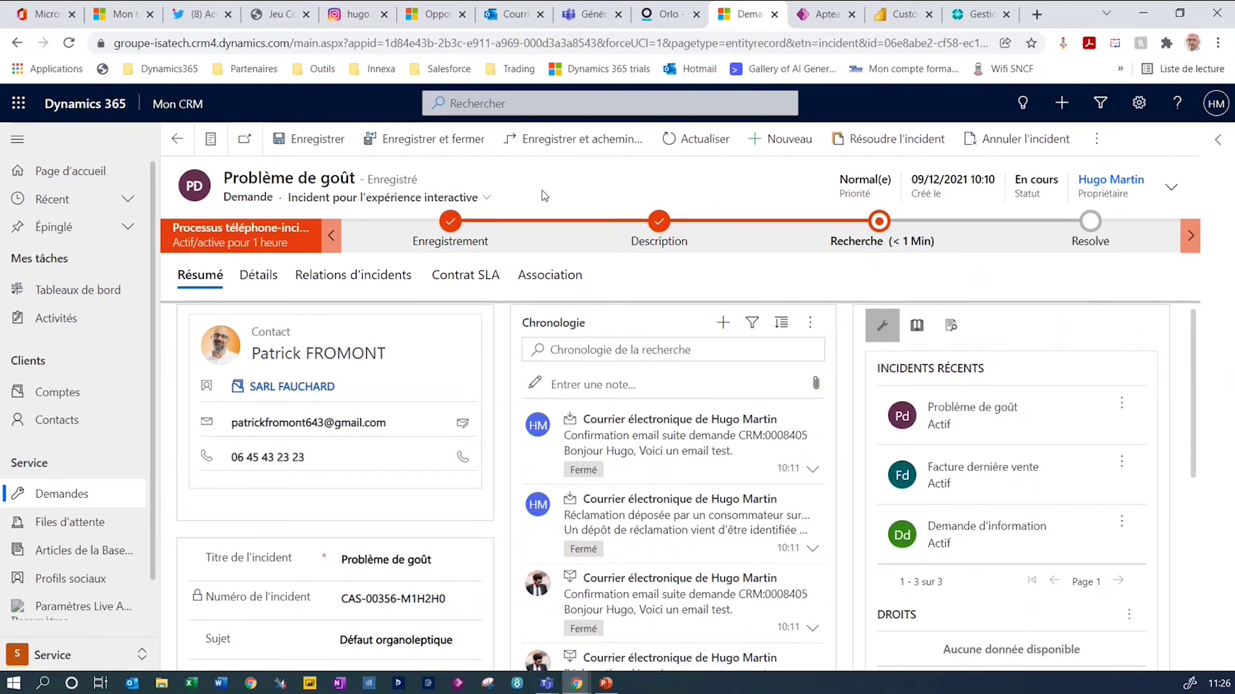
pyautogui.moveTo(576, 683)
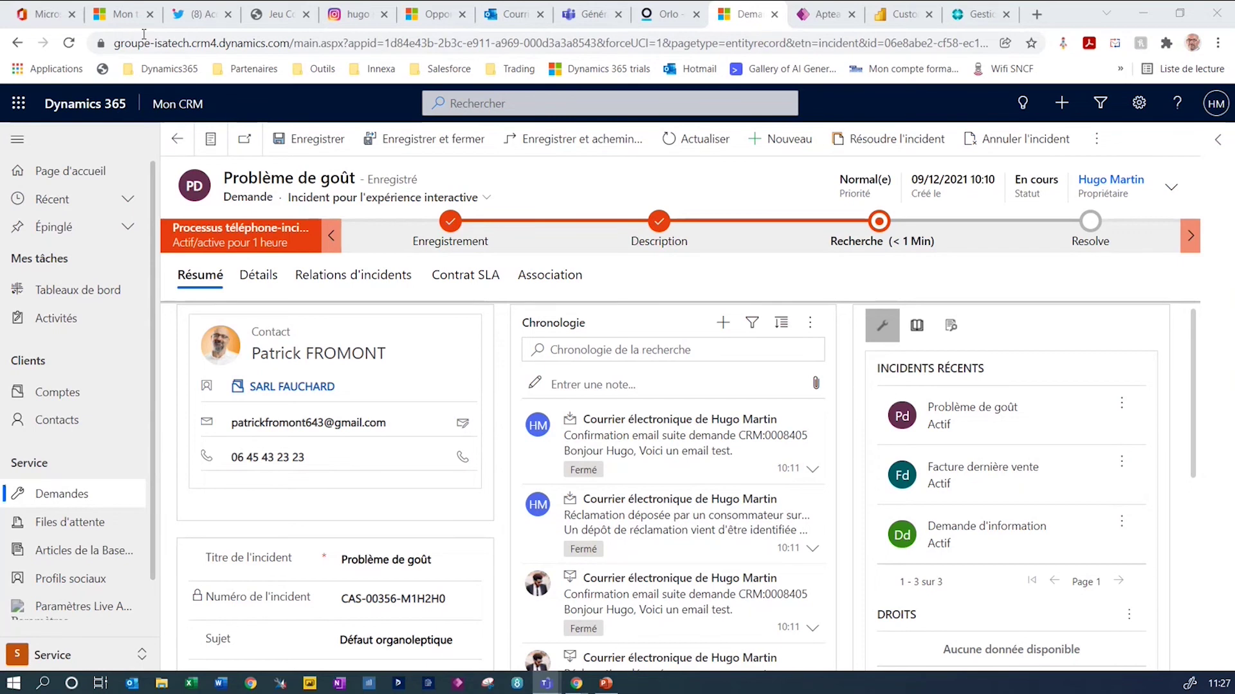
pyautogui.click(28, 650)
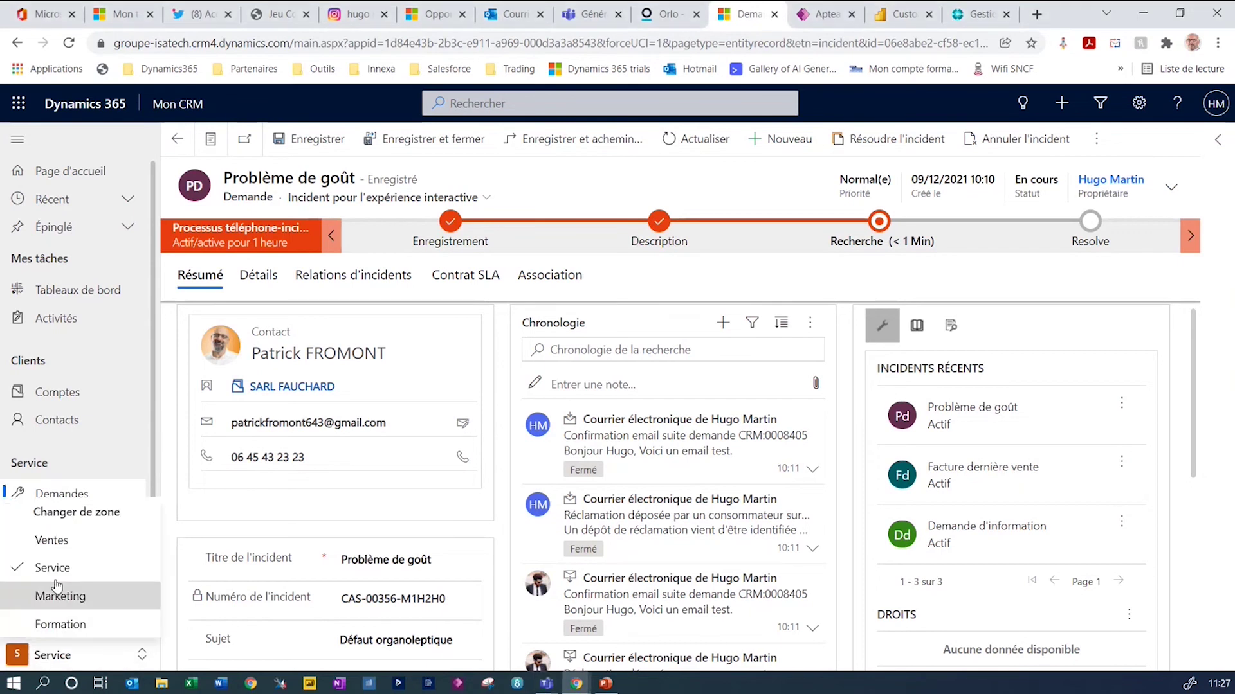
pyautogui.click(57, 596)
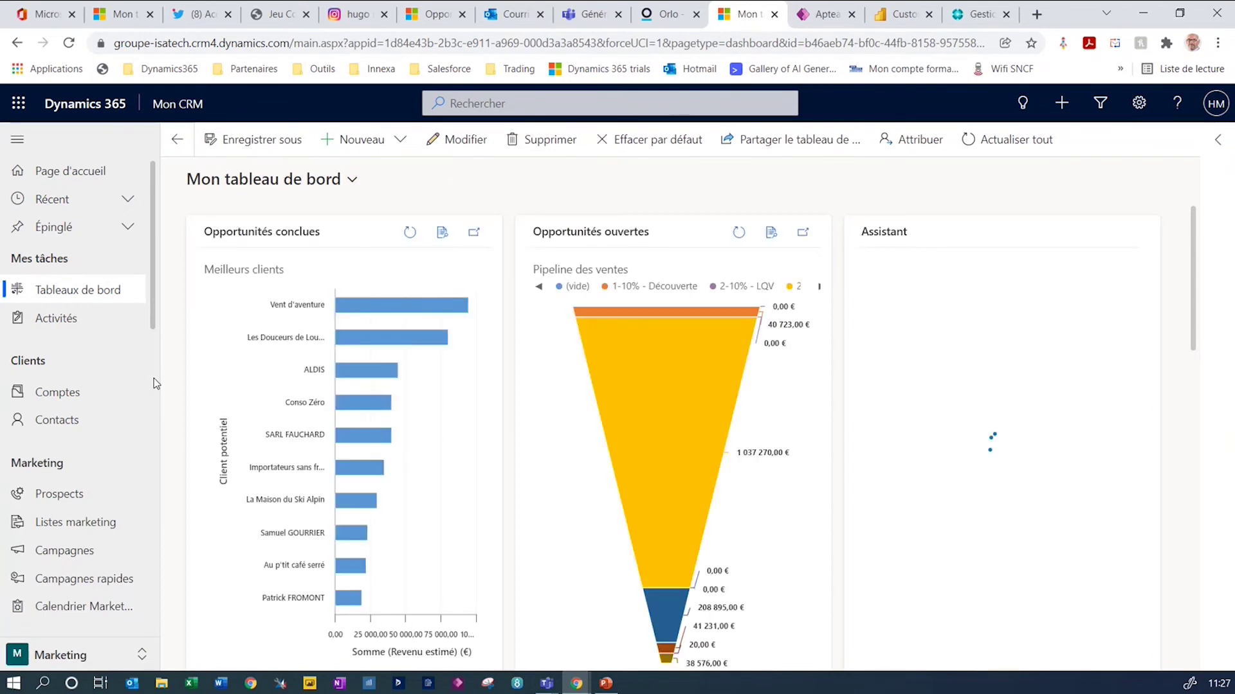
pyautogui.scroll(-4, 102, 411)
pyautogui.scroll(-9, 103, 437)
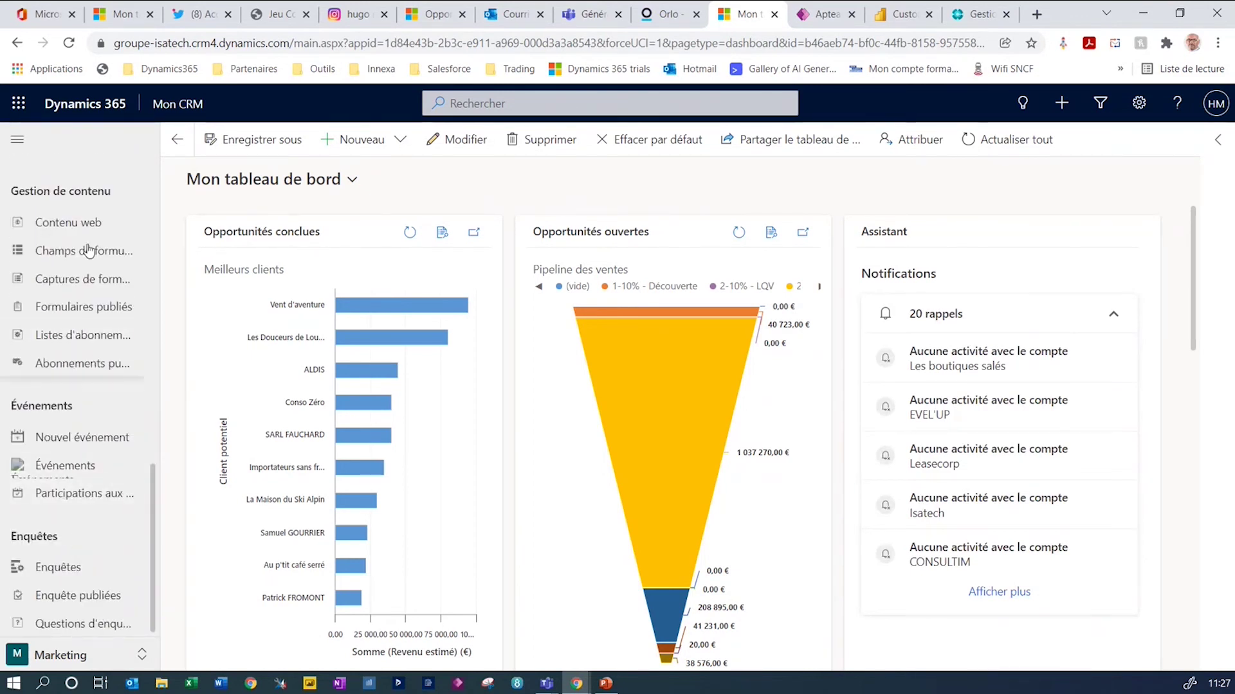
# Open the ClickDimensions app from the list of available Dynamics 365 applications
pyautogui.press('Tab')
pyautogui.press('Return')
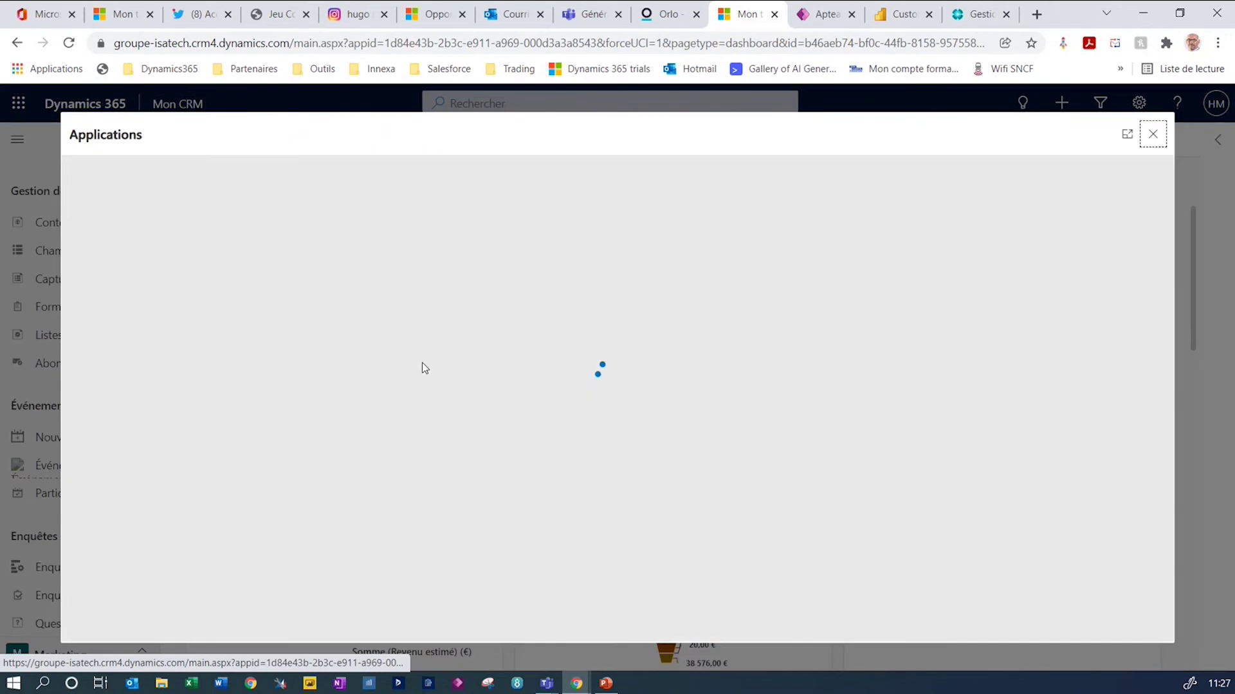
pyautogui.scroll(-1, 794, 471)
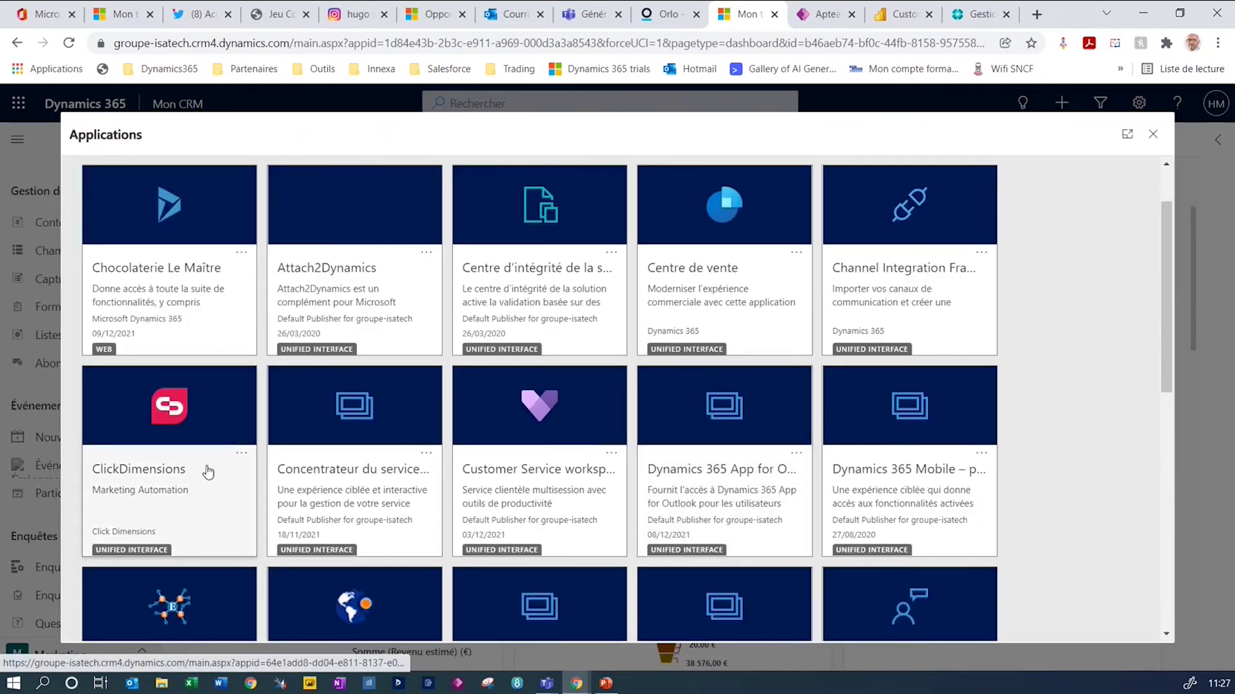
pyautogui.click(136, 480)
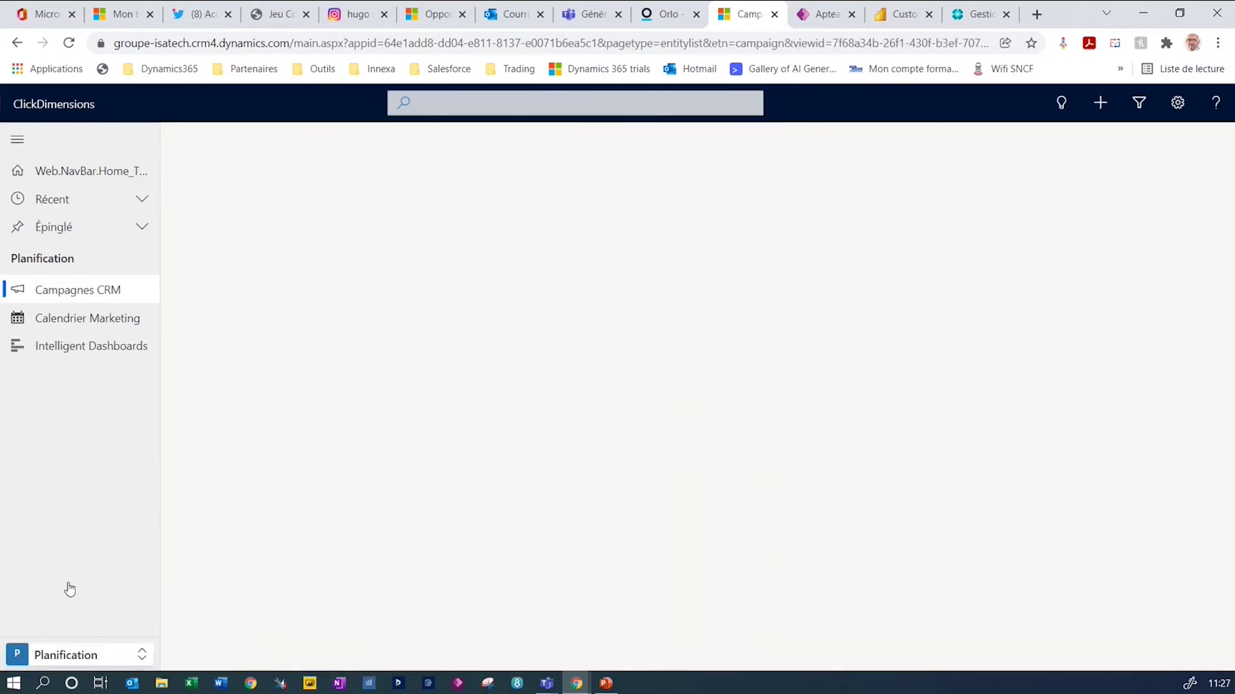
# Change to the Messagerie area, look through its entries and start a new bulk SMS message
pyautogui.click(67, 655)
pyautogui.click(65, 512)
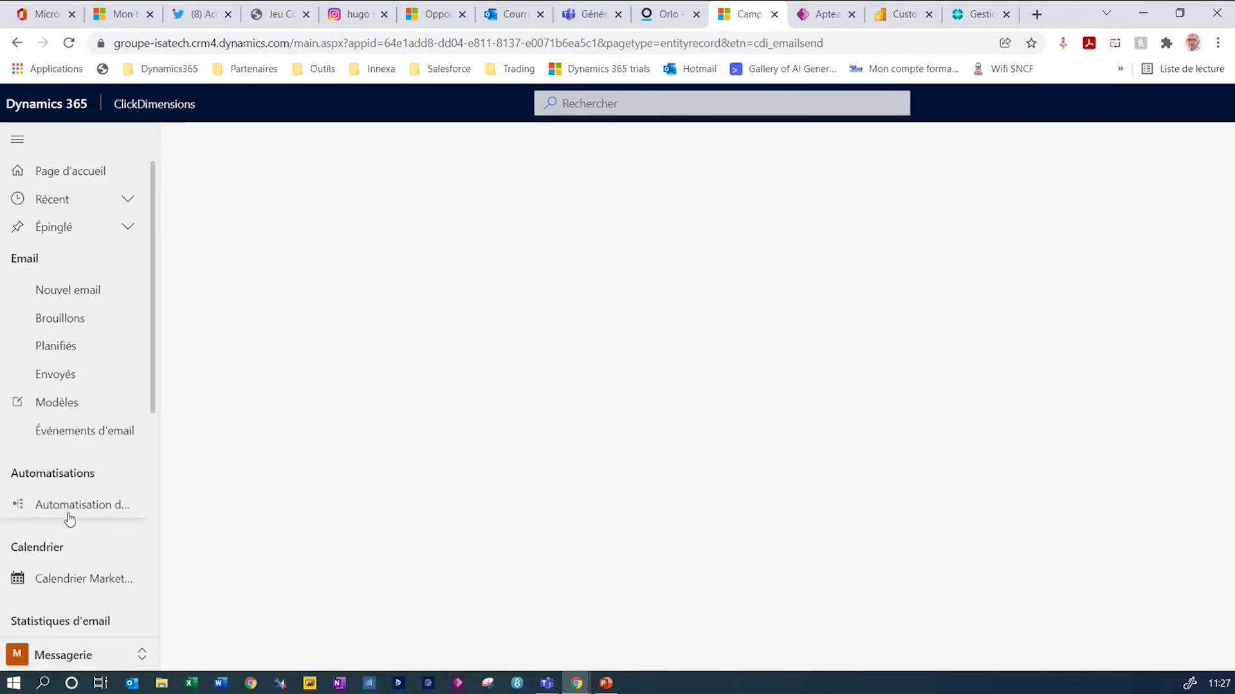
pyautogui.scroll(-6, 69, 519)
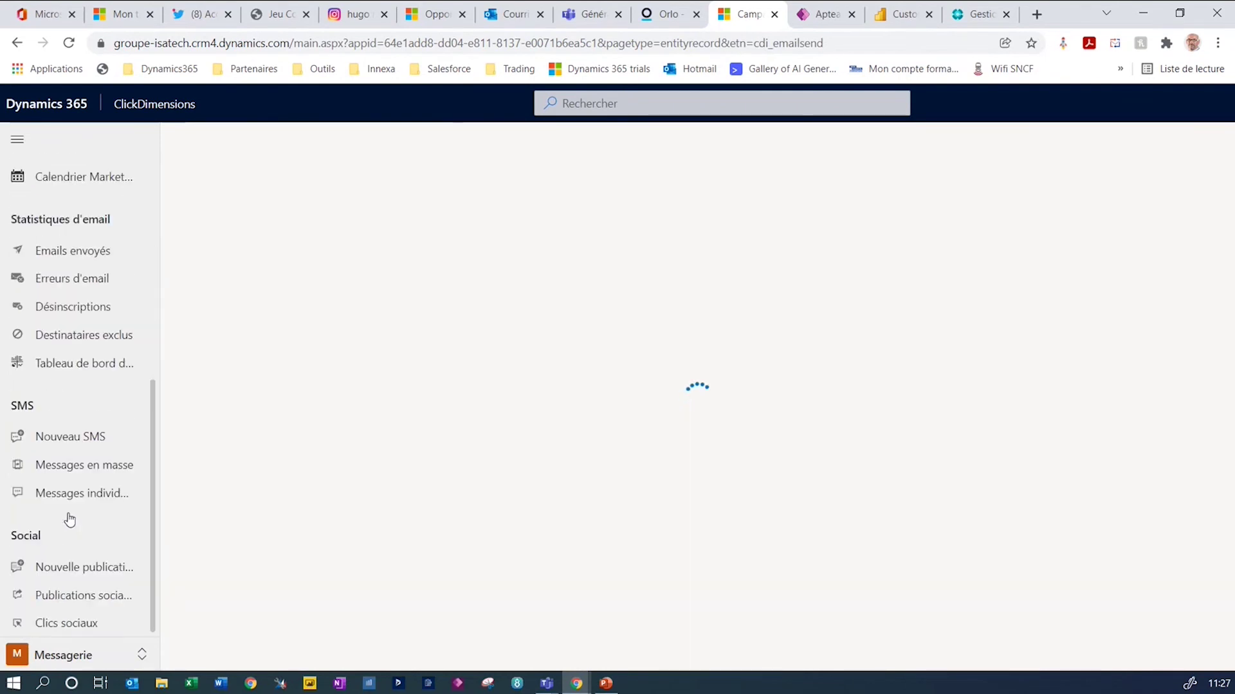
pyautogui.click(65, 438)
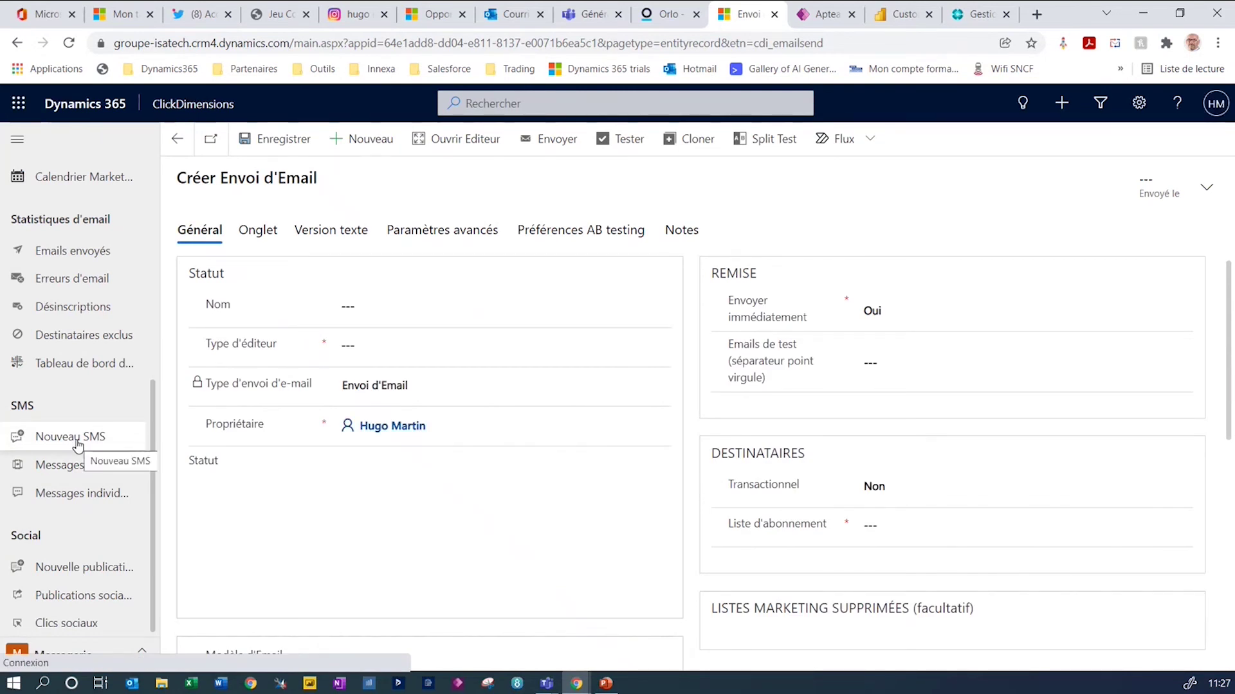
pyautogui.click(77, 442)
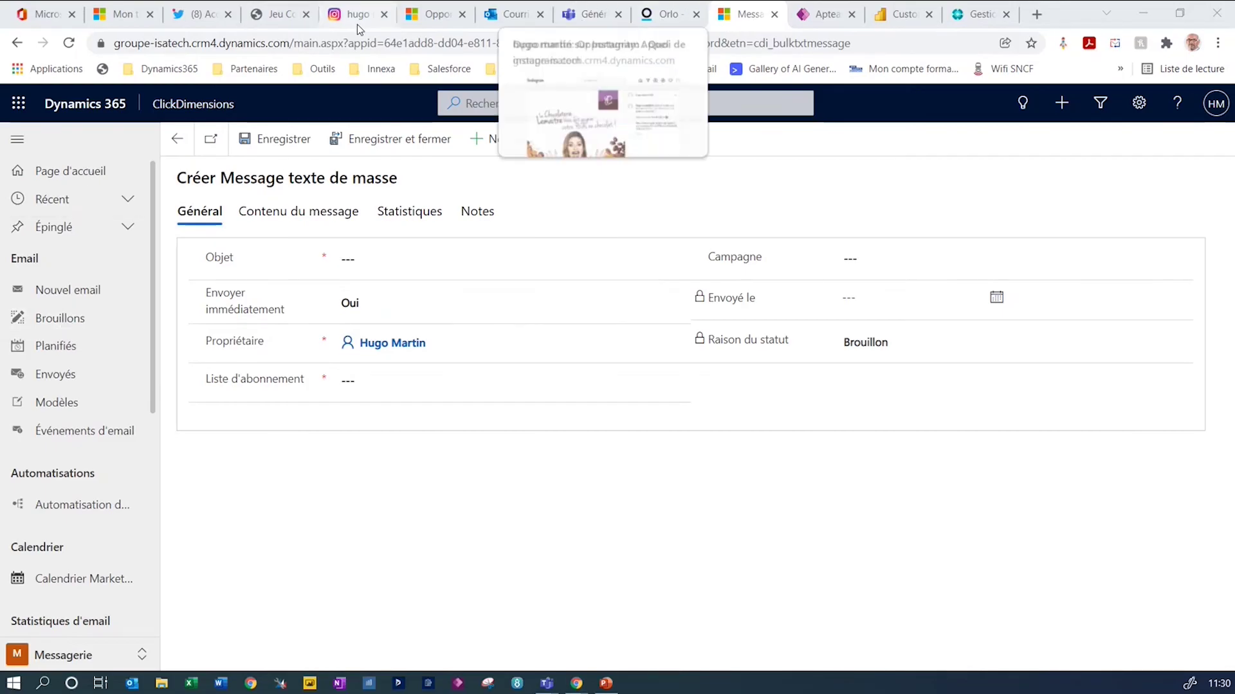
# Return to the Mon CRM opportunity, go through the accounts list and open the recently viewed Les Douceurs de Louise account
pyautogui.click(420, 17)
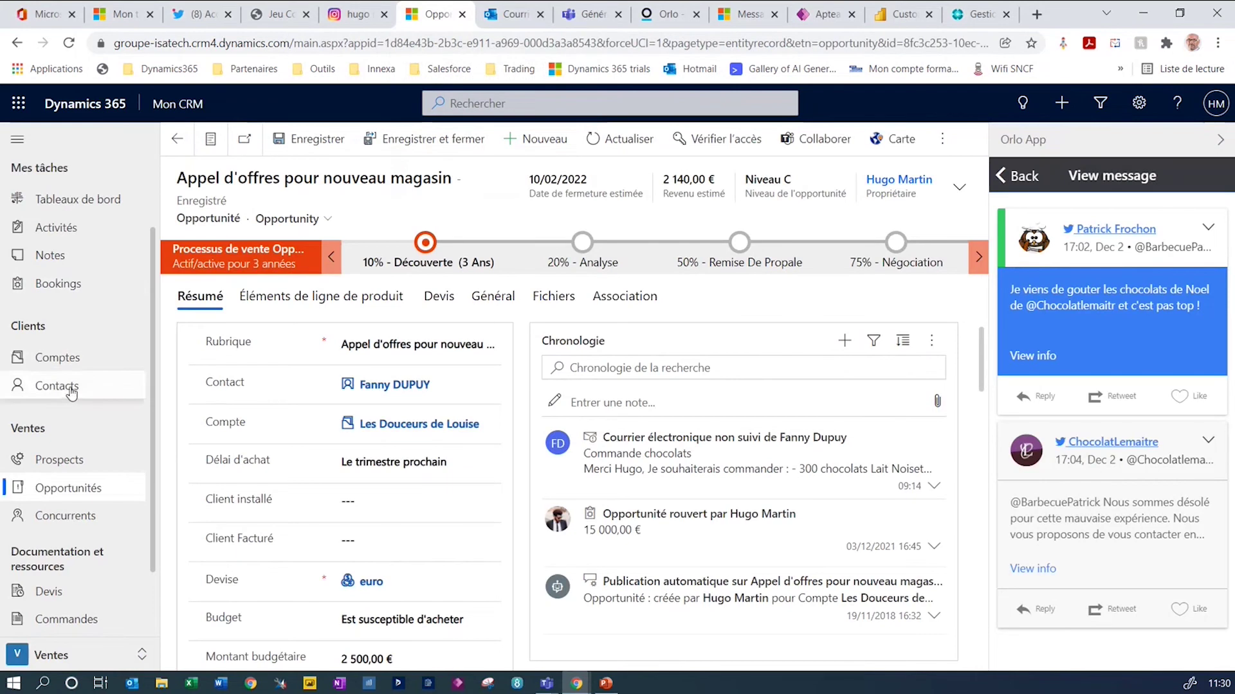
pyautogui.click(57, 357)
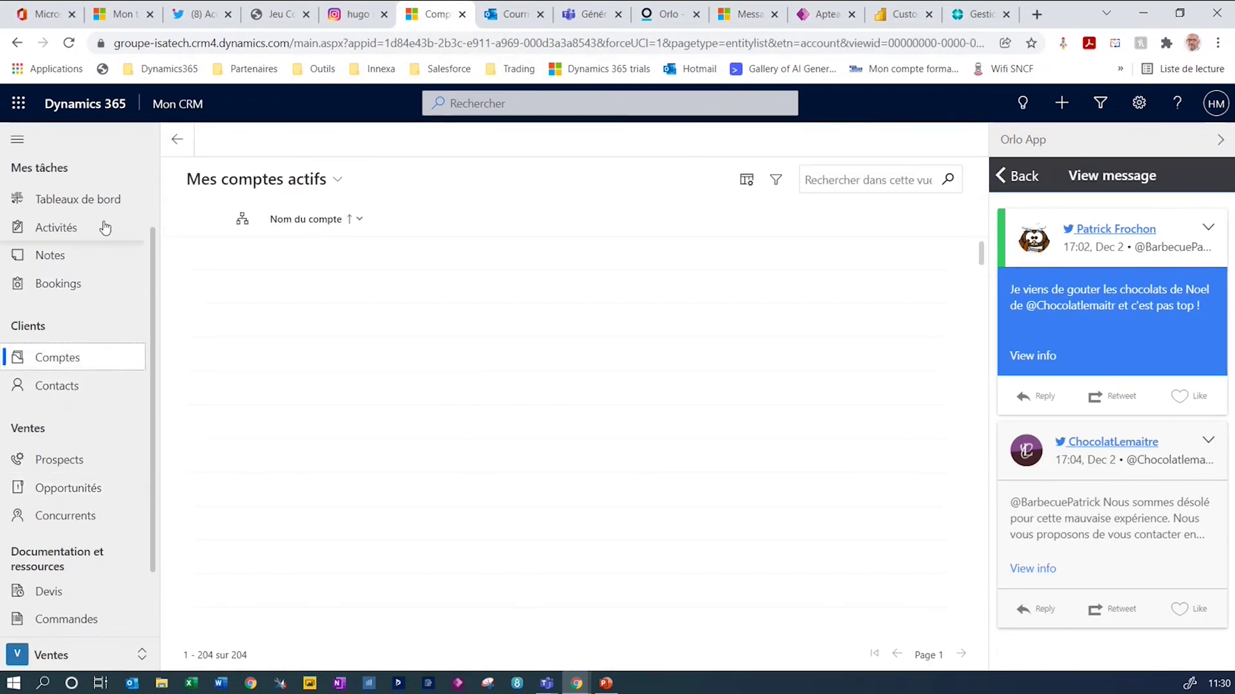
pyautogui.scroll(2, 122, 212)
pyautogui.click(127, 202)
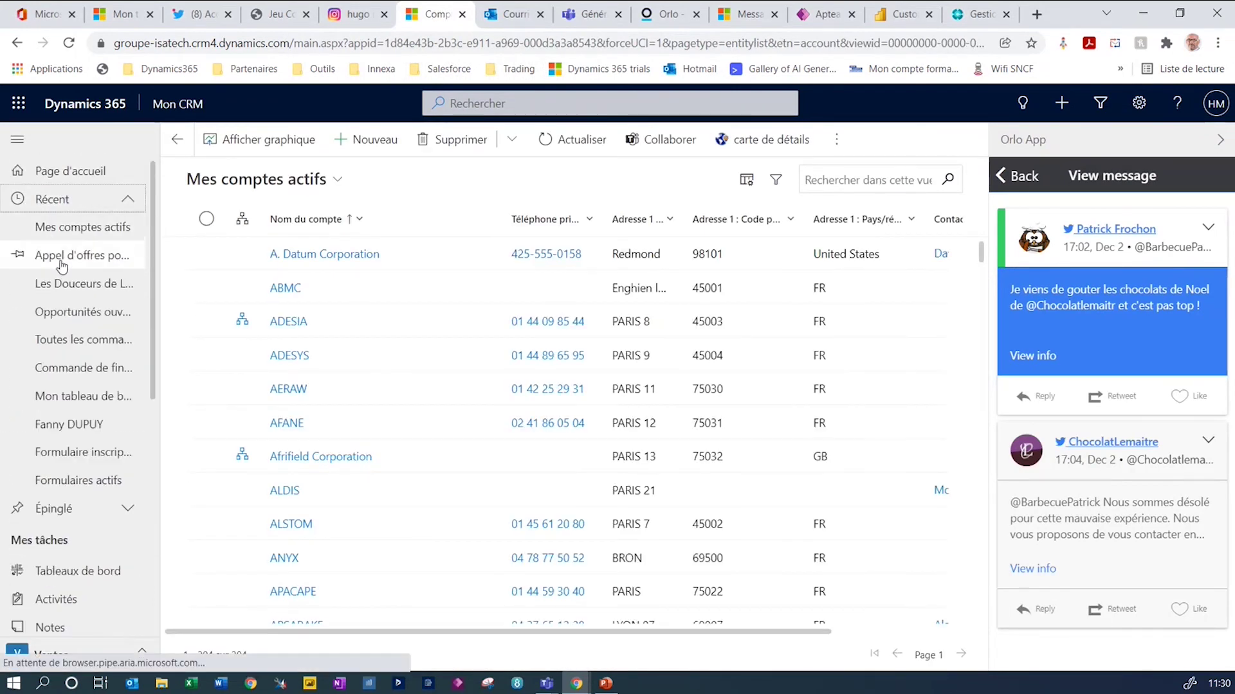
pyautogui.click(123, 294)
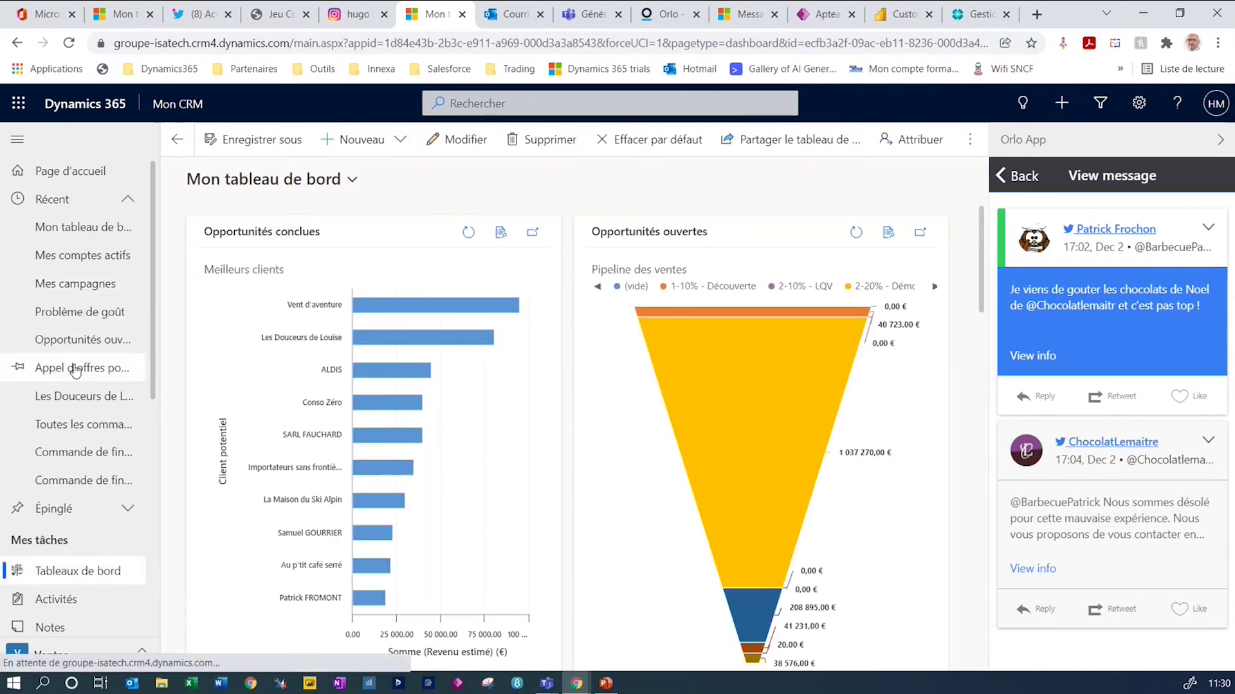
pyautogui.click(128, 398)
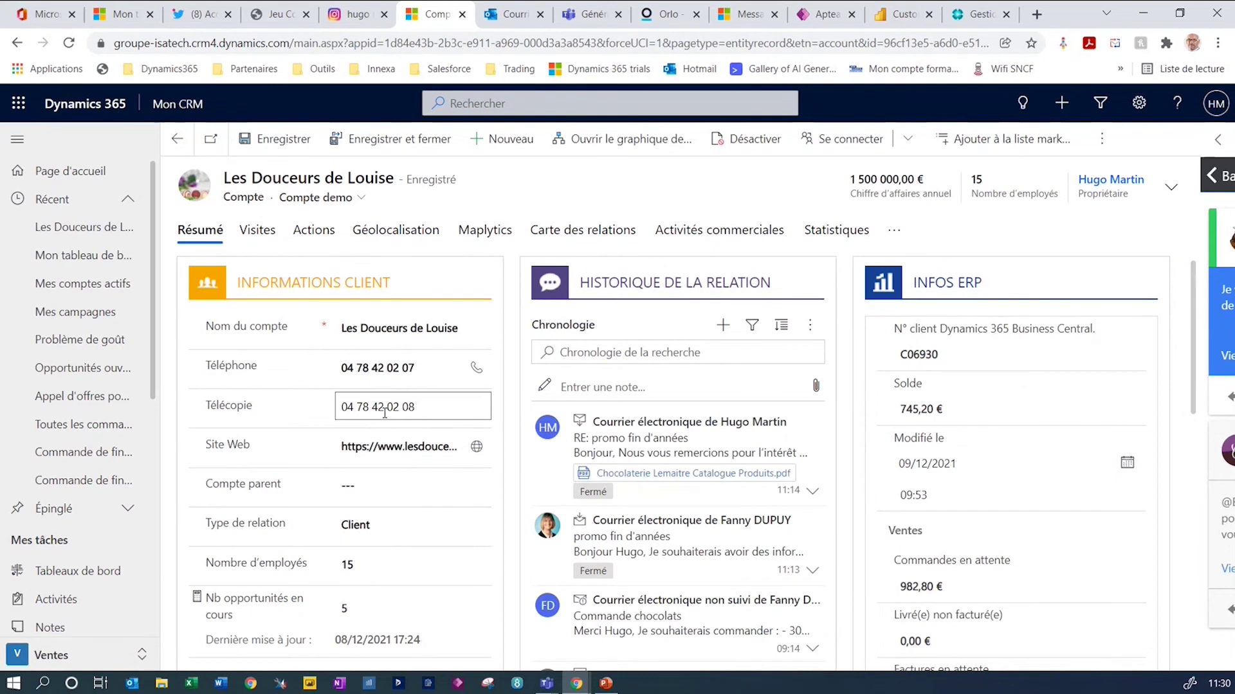
# Review the account's summary and timeline, examine the record of the contact who sent the promo fin d'années email, and return to the account
pyautogui.scroll(-1, 379, 414)
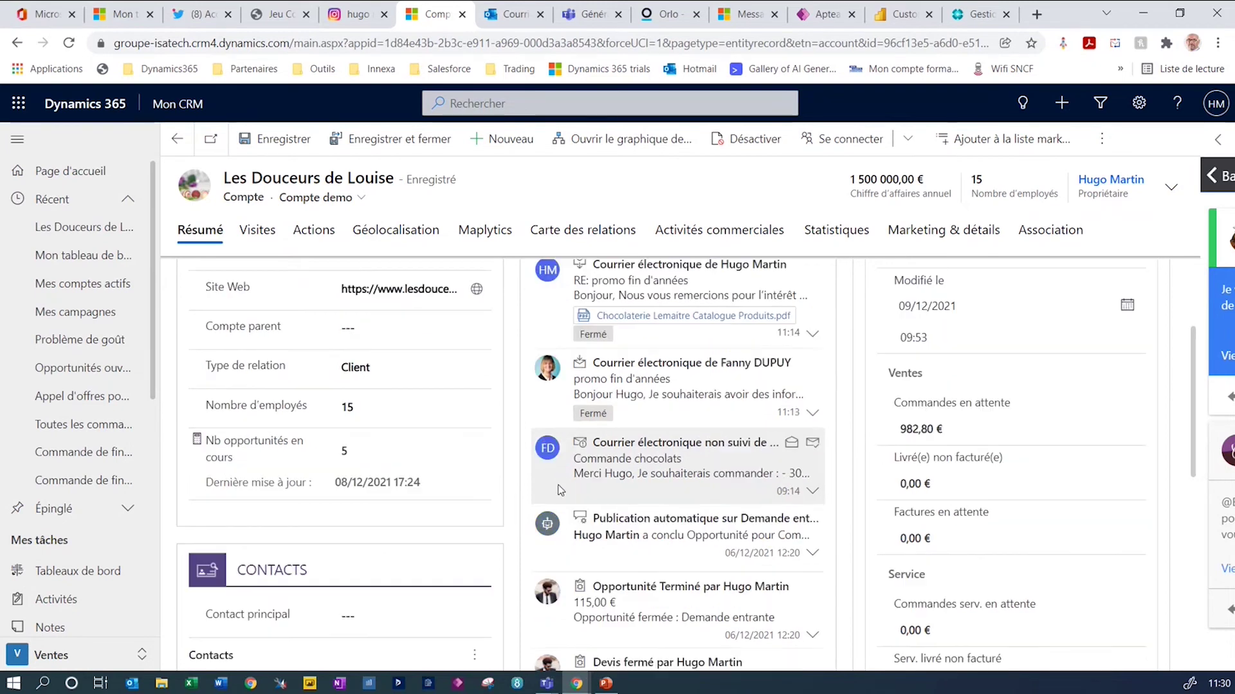
pyautogui.scroll(1, 558, 415)
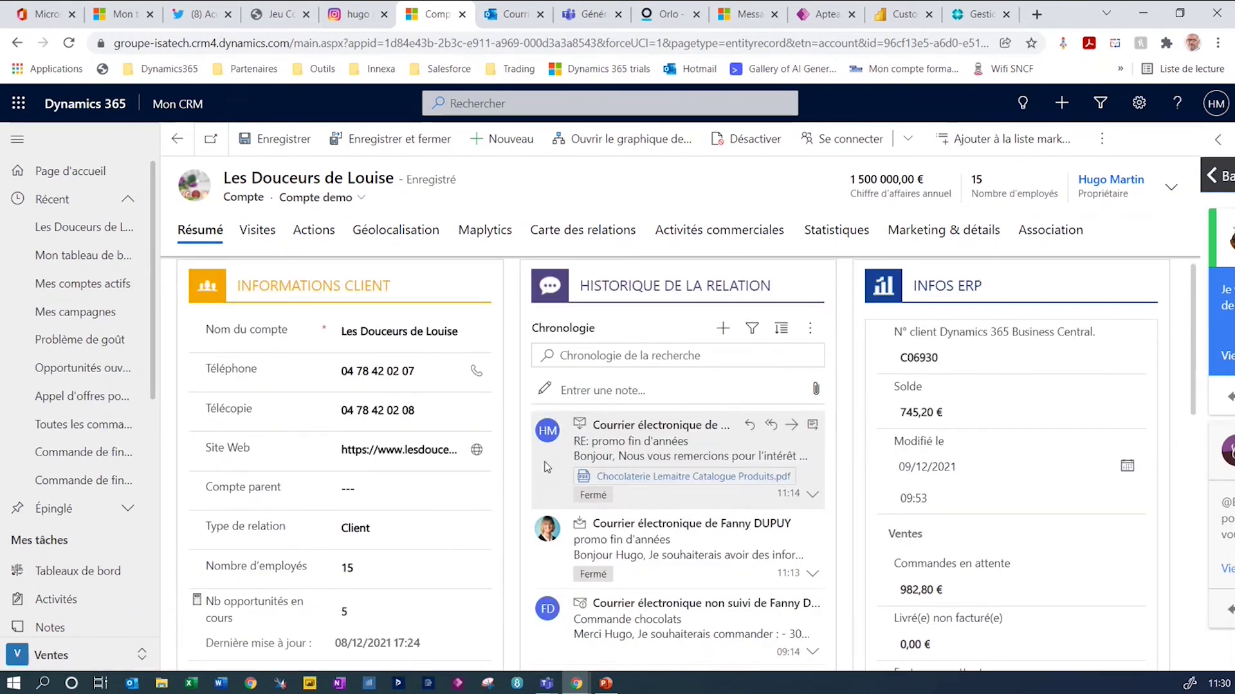
pyautogui.click(543, 537)
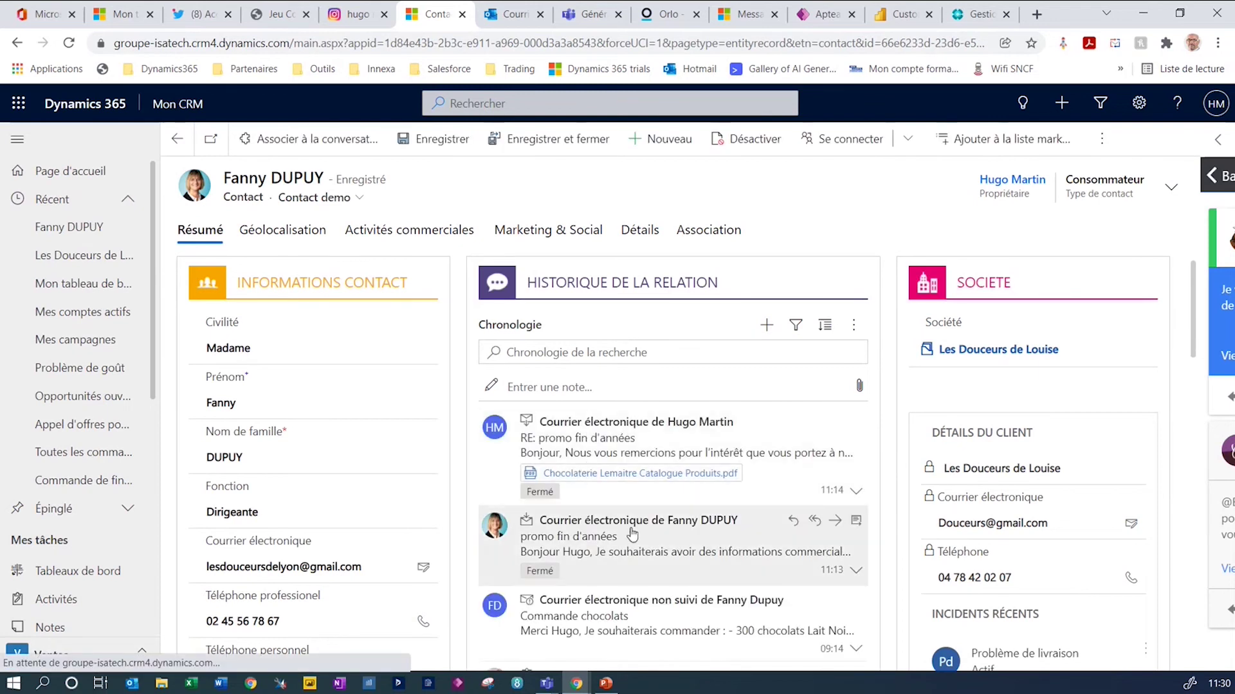
pyautogui.scroll(-1, 627, 539)
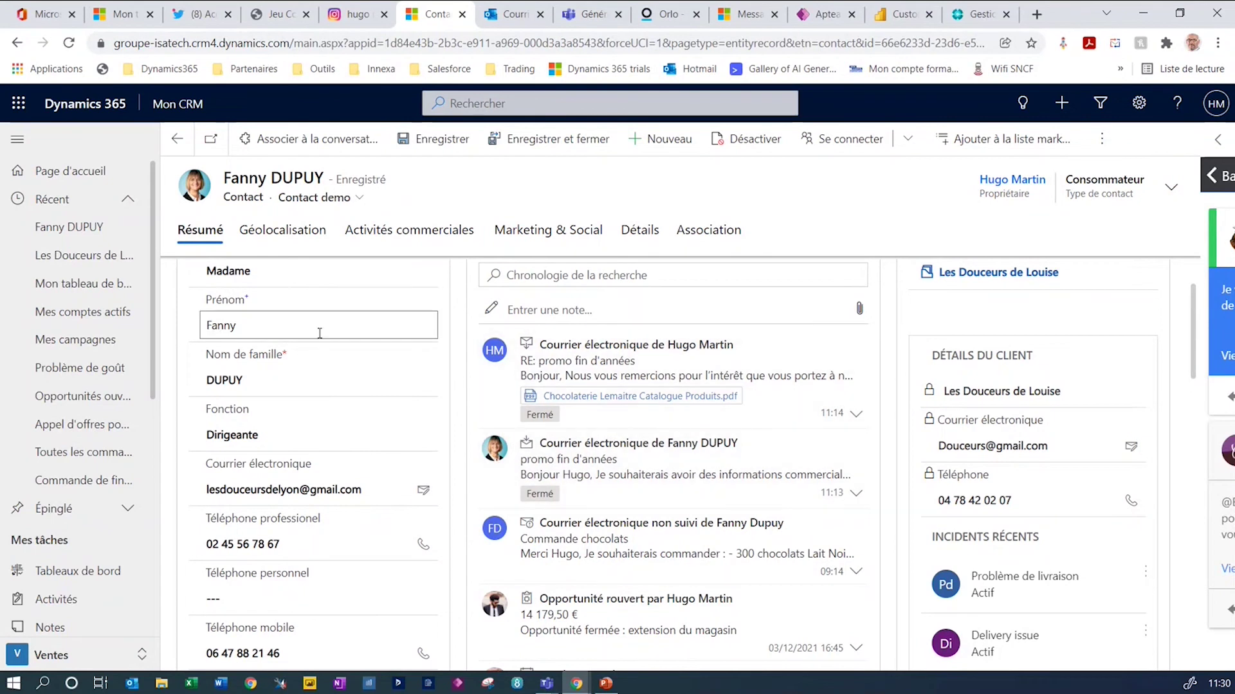
pyautogui.click(182, 150)
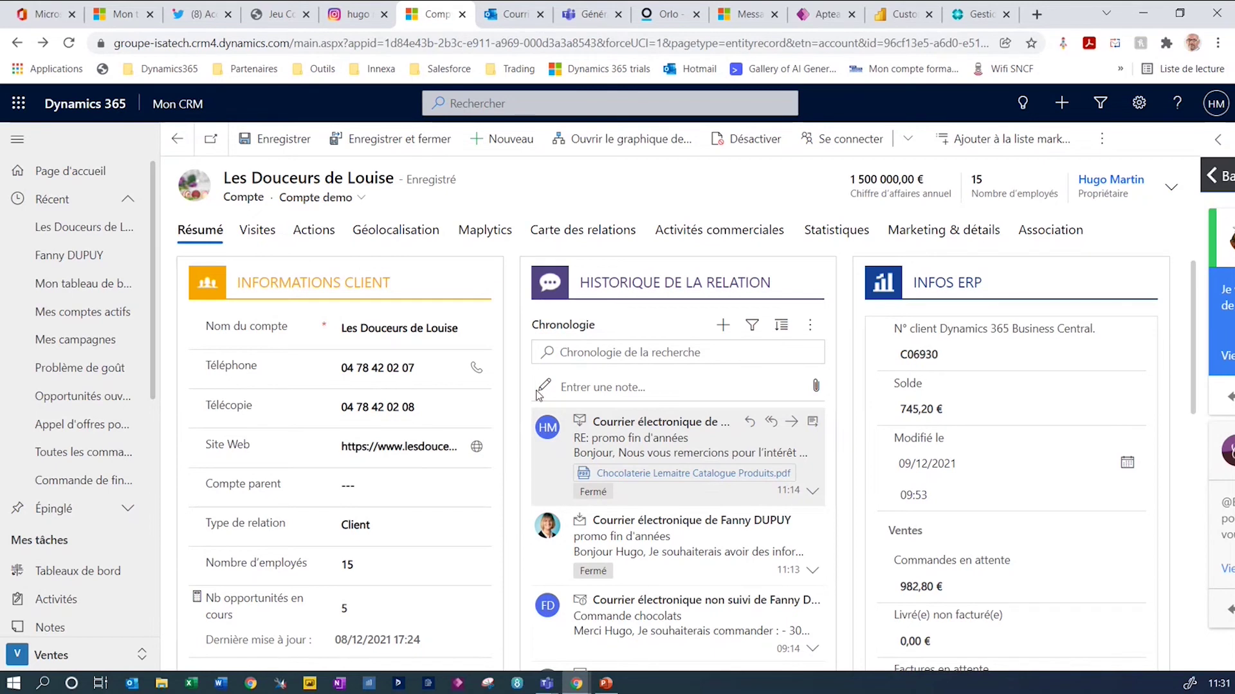
# Examine the organisation chart of the Les Douceurs de Louise contacts and return to the account record
pyautogui.click(591, 143)
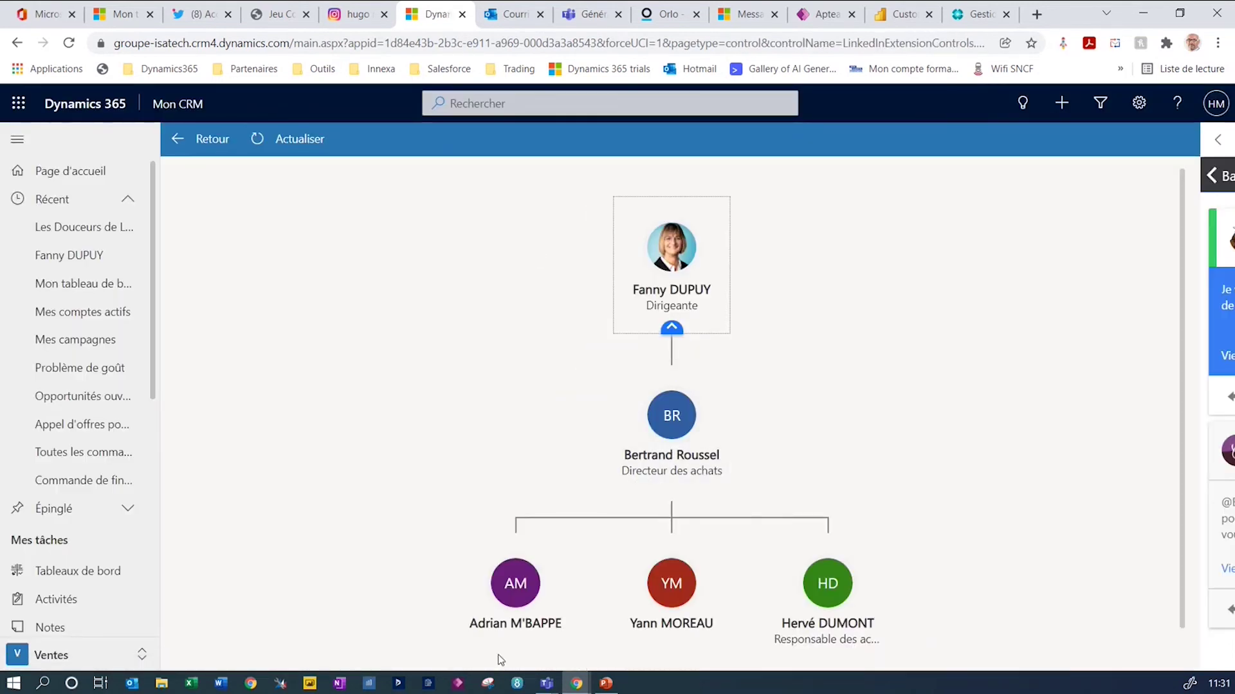
pyautogui.moveTo(850, 606)
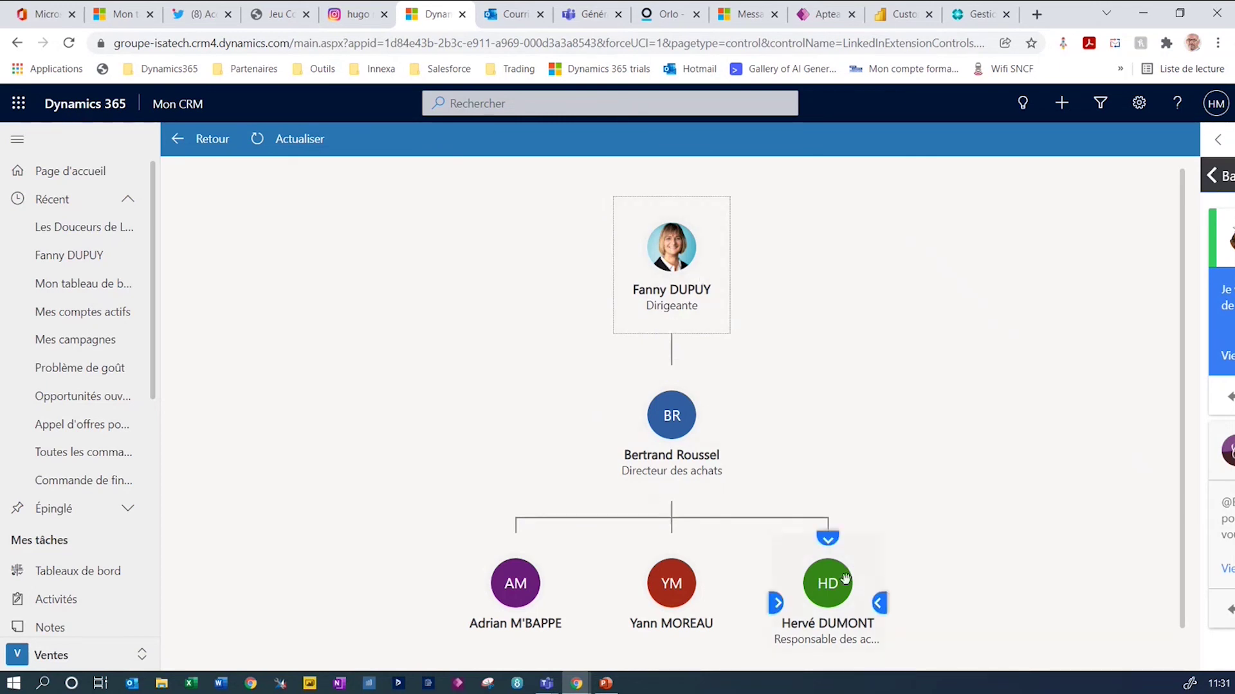
pyautogui.click(212, 144)
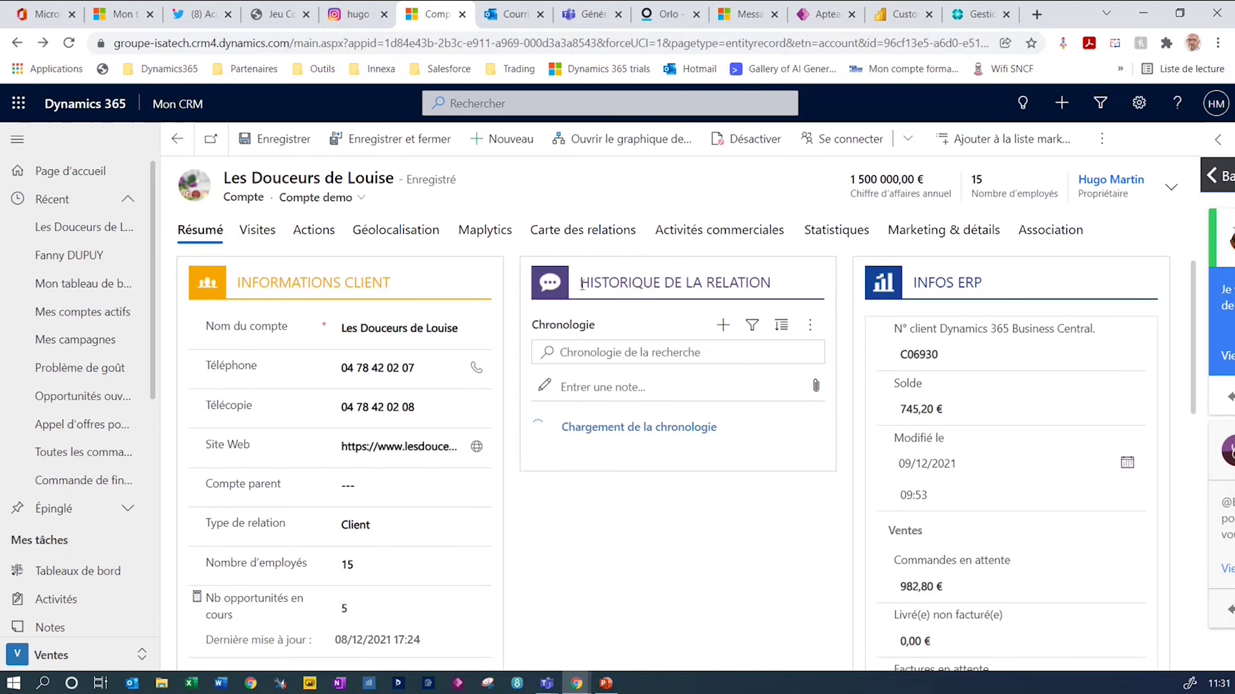
# Show the account's Carte des relations, expand its Appels téléphoniques node and return to the Résumé
pyautogui.click(584, 238)
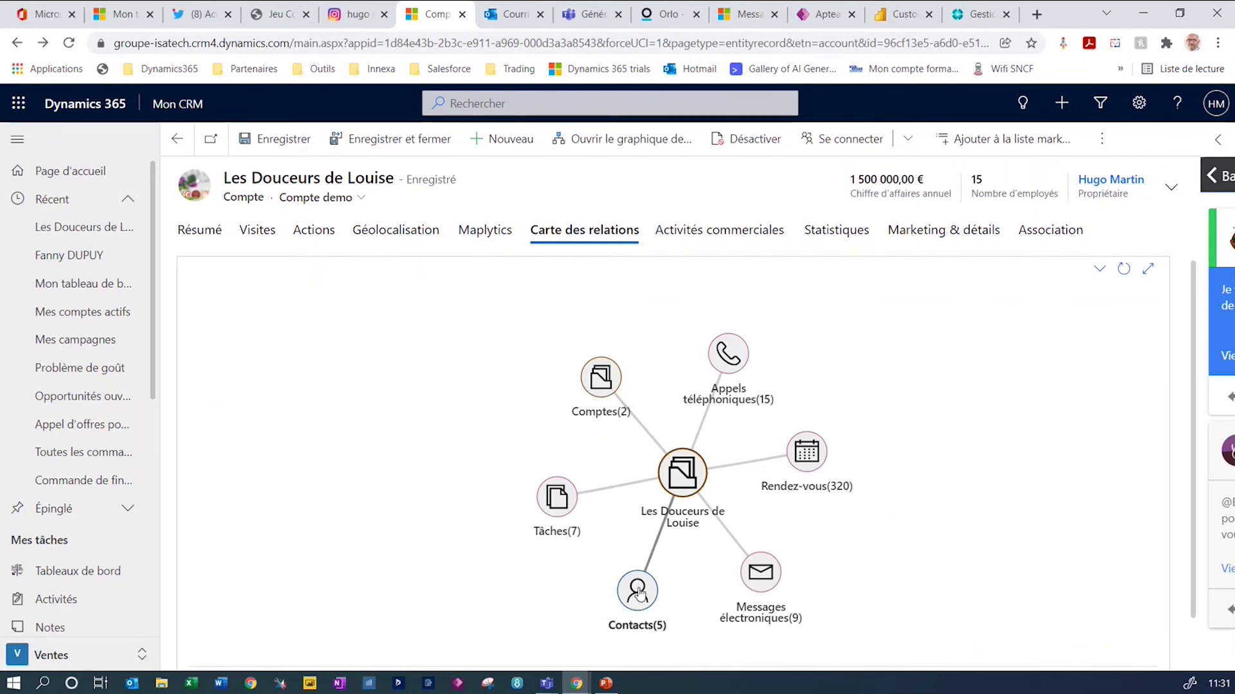
pyautogui.click(730, 355)
pyautogui.click(728, 355)
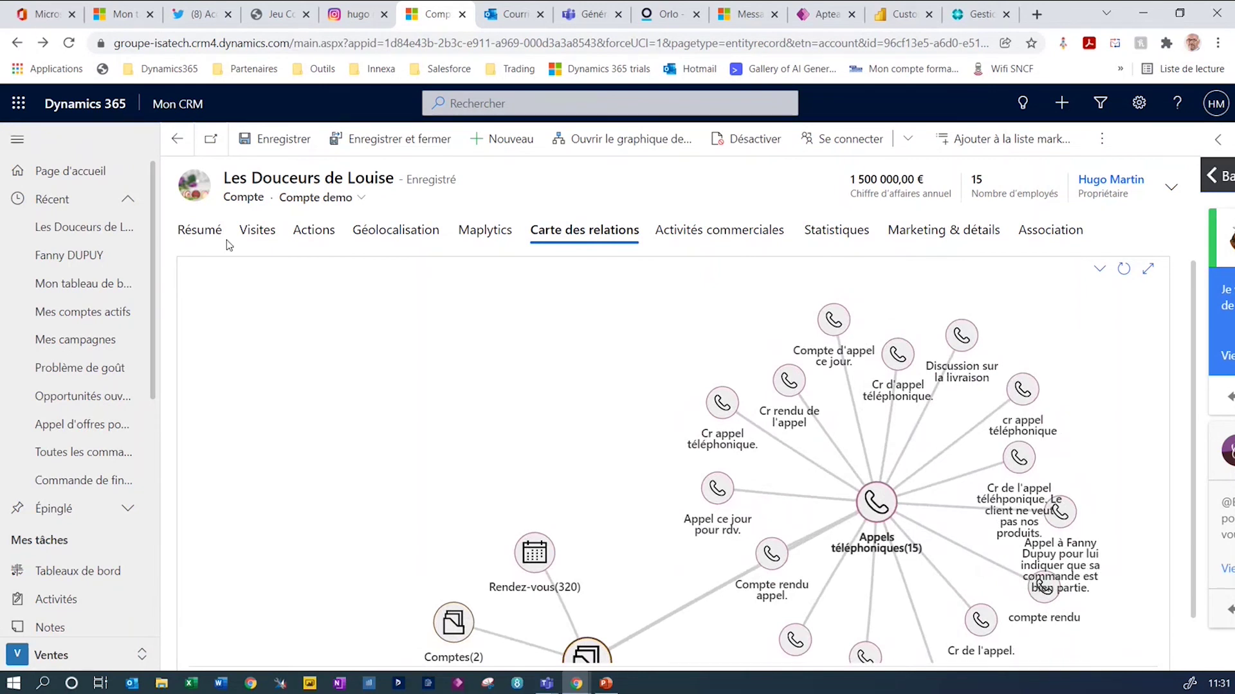
pyautogui.click(206, 235)
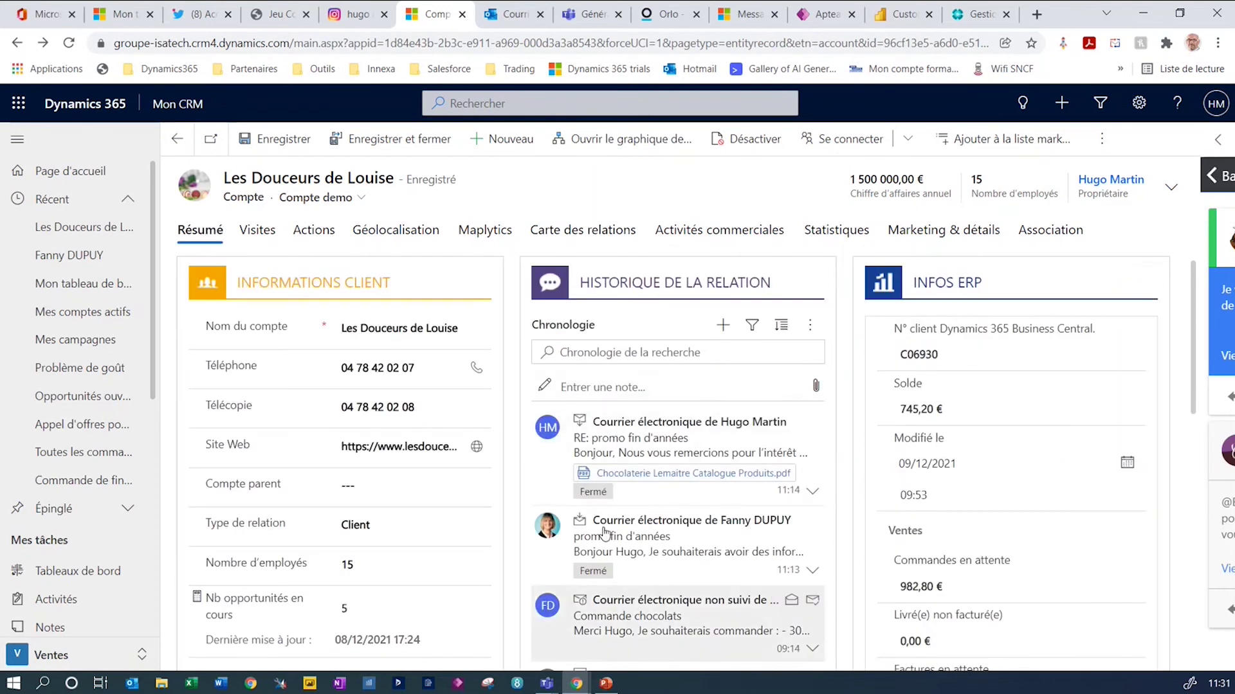
# Look through the email exchanges in the account's Historique de la relation timeline
pyautogui.scroll(-3, 617, 450)
pyautogui.scroll(3, 634, 468)
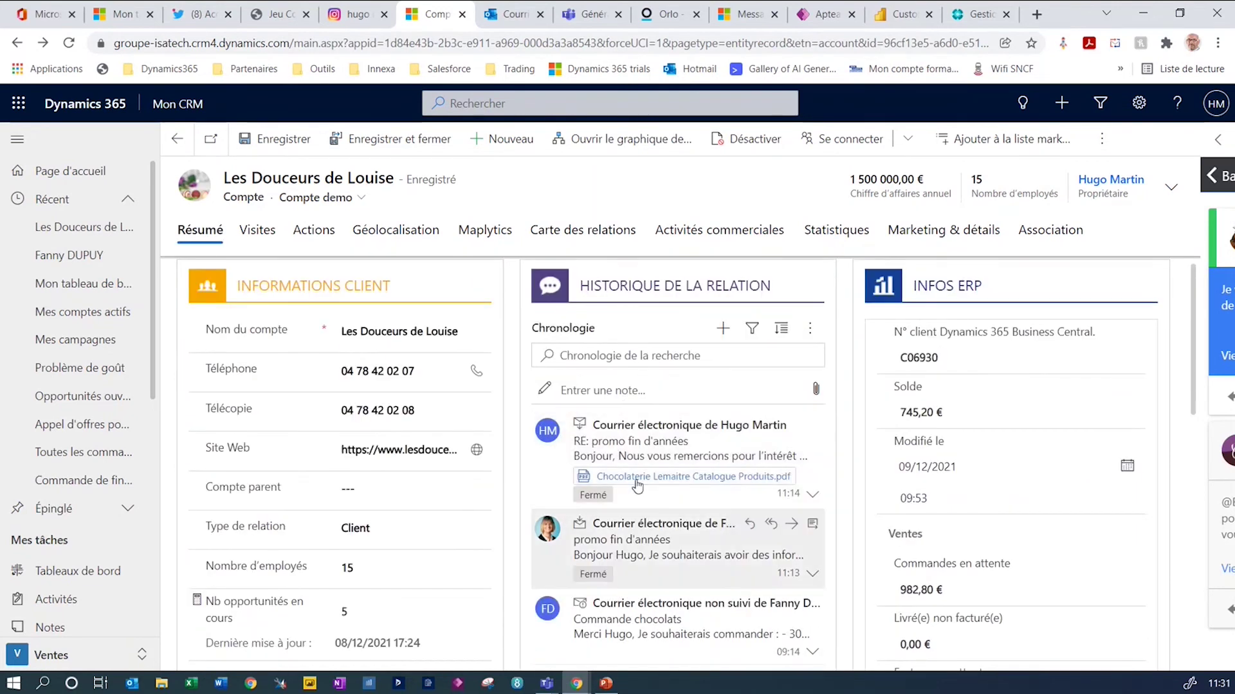
pyautogui.click(750, 341)
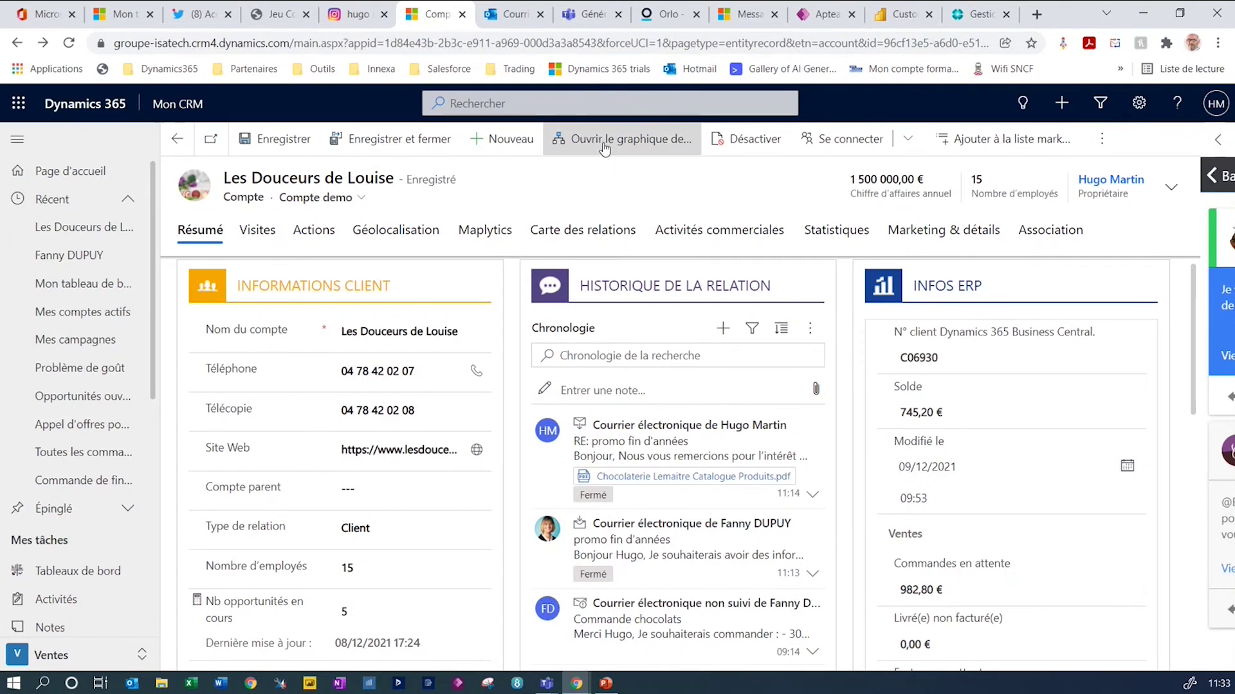
# Review the account's organisation chart once more, then open the Dirigeante's contact record from the account's Contacts list
pyautogui.click(604, 147)
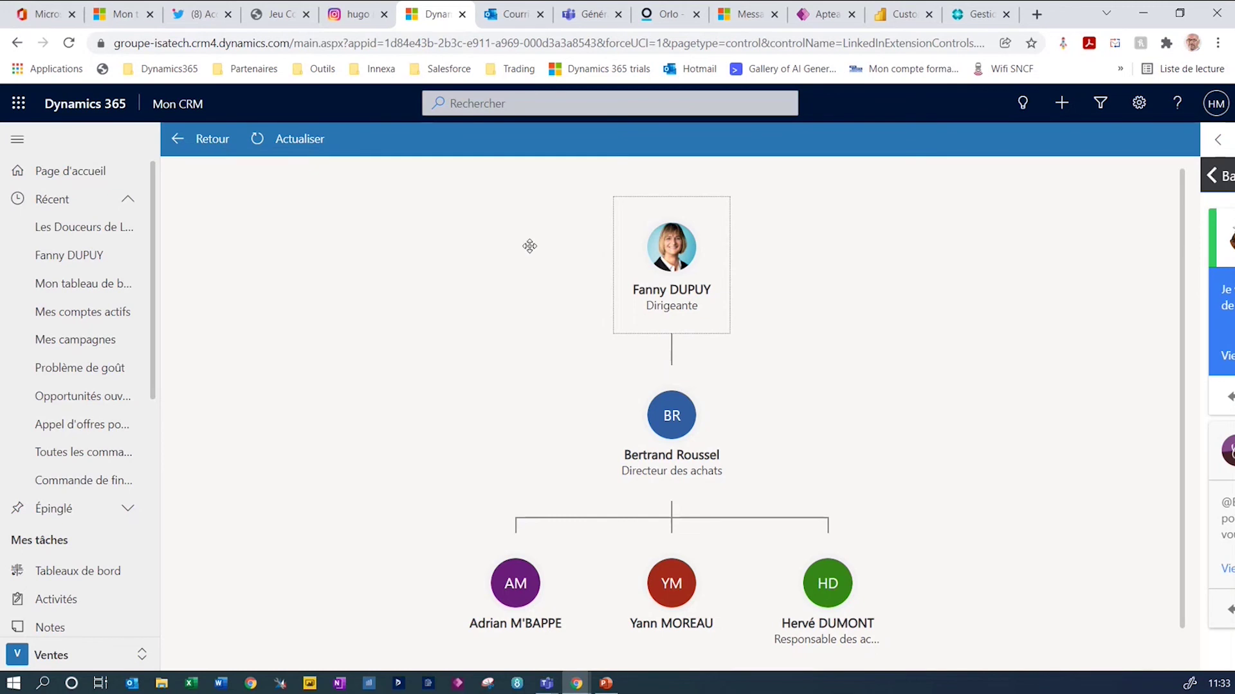
pyautogui.click(203, 139)
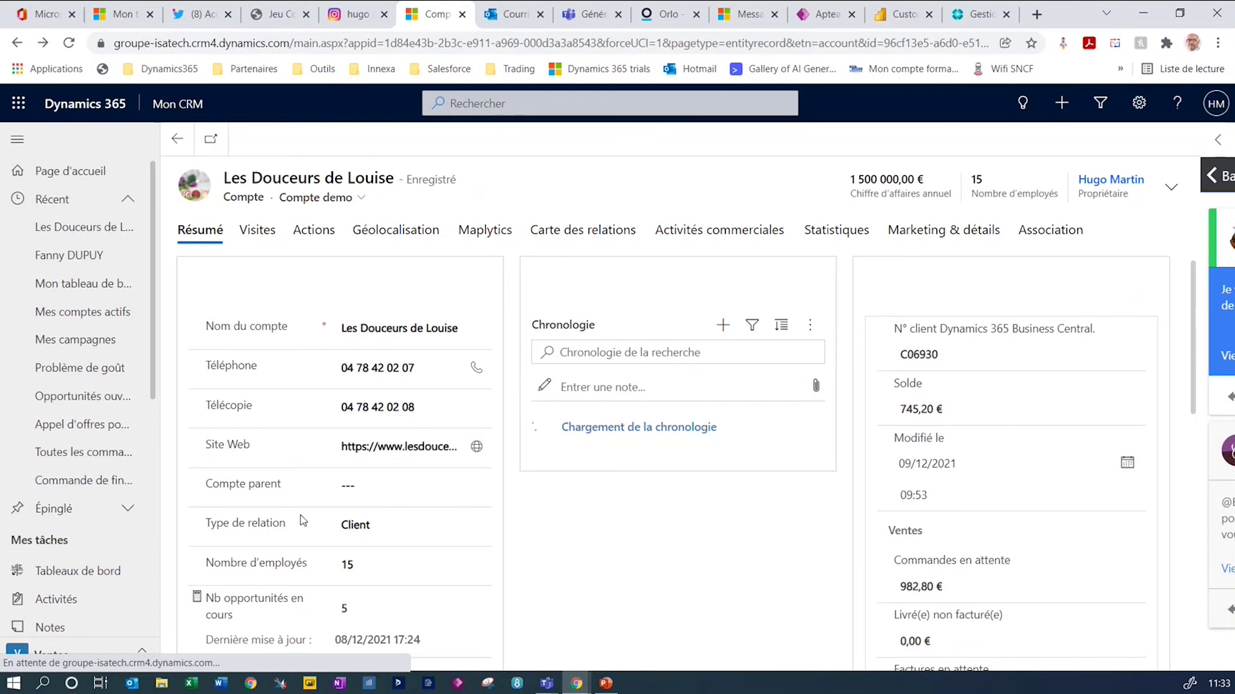
pyautogui.scroll(-6, 299, 515)
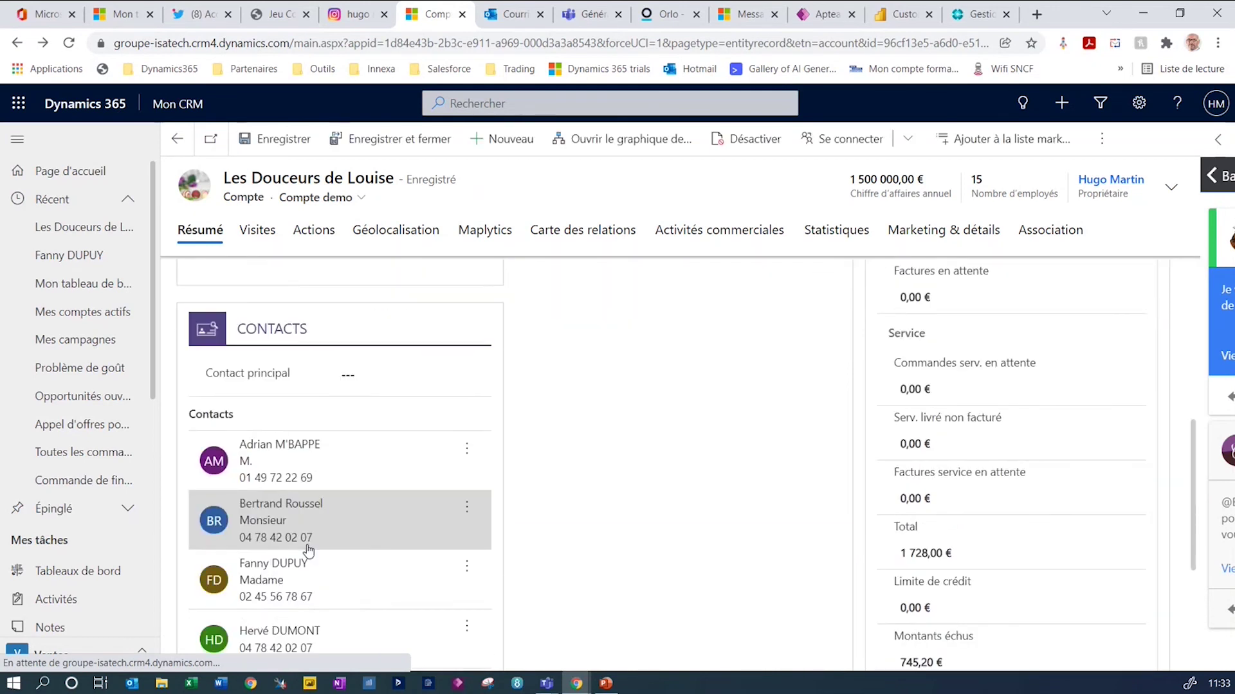
pyautogui.scroll(-4, 319, 547)
pyautogui.scroll(3, 321, 544)
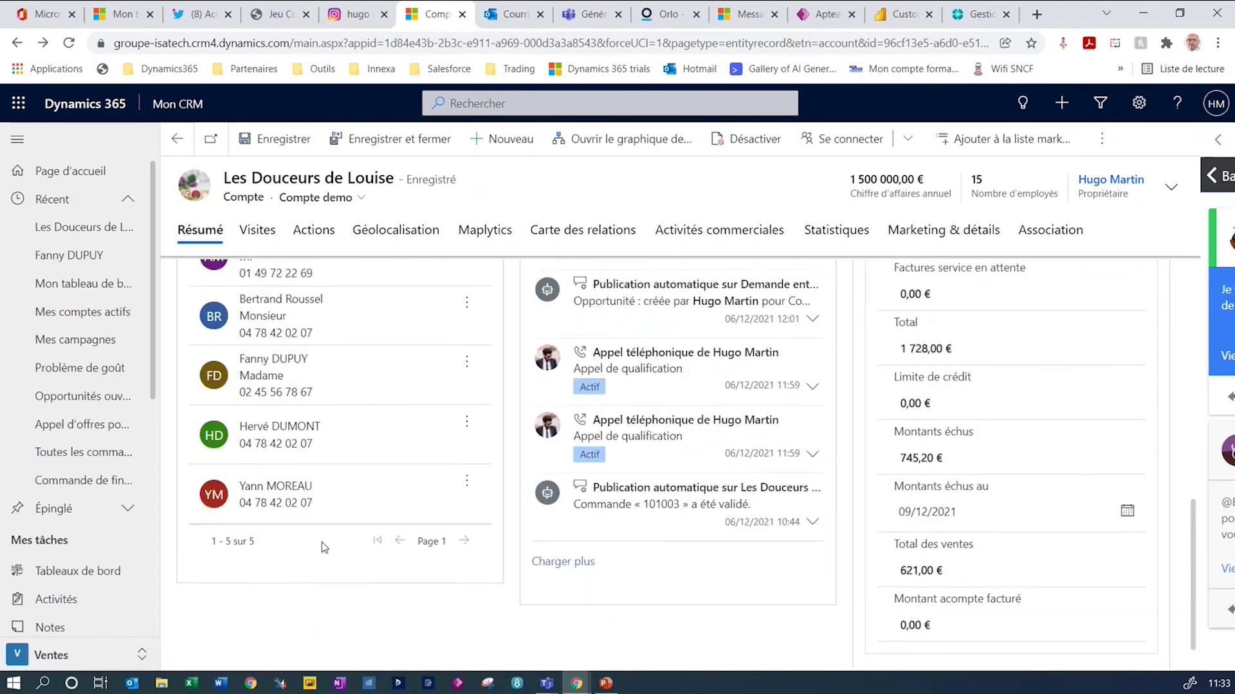
pyautogui.click(321, 546)
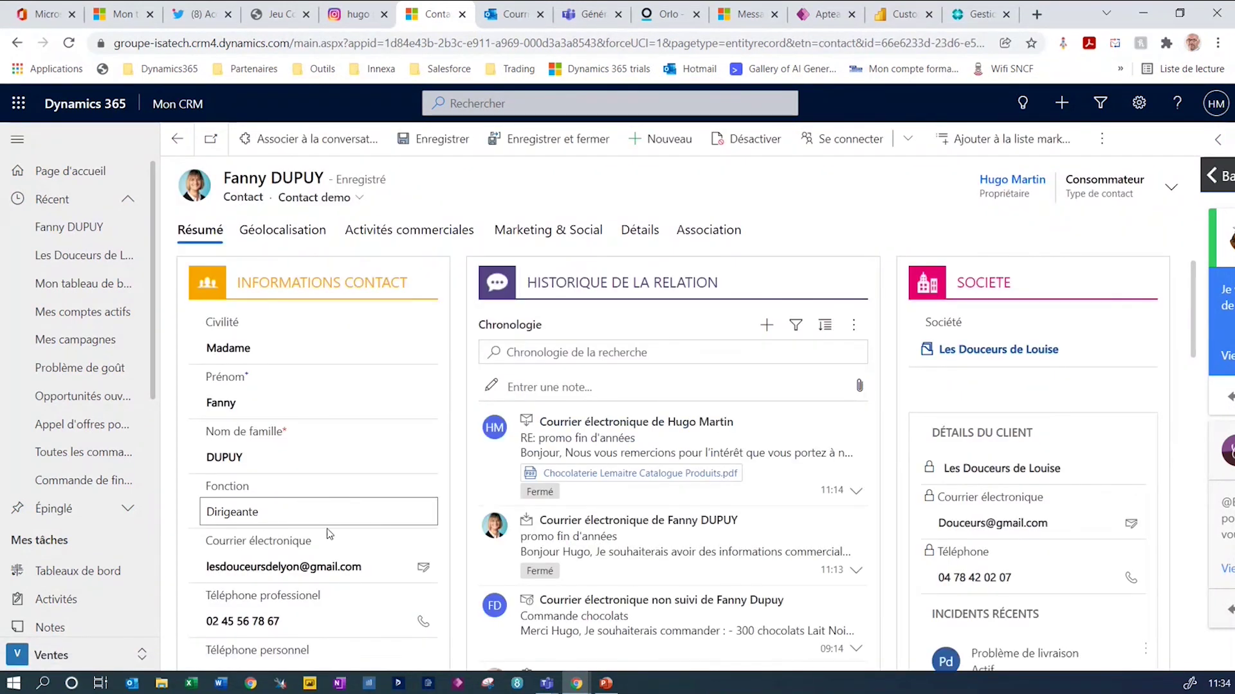
# Check the contact's linked company and look through the related record types available under Association
pyautogui.moveTo(1066, 350)
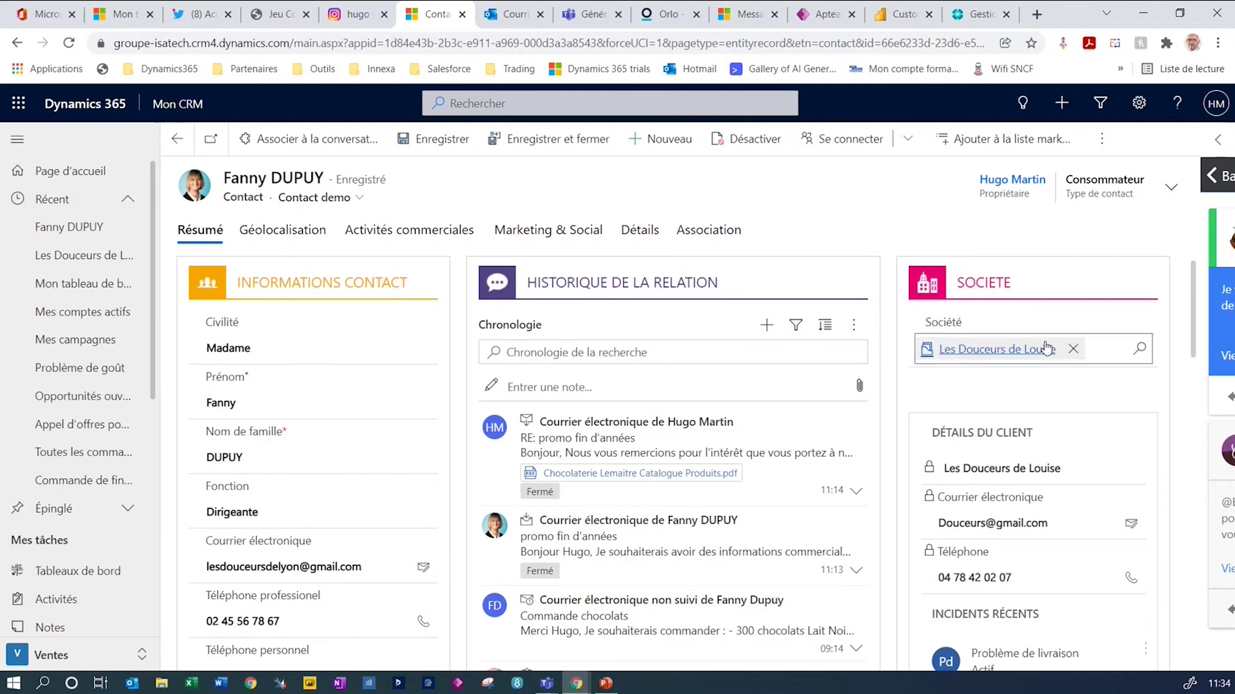
pyautogui.click(704, 233)
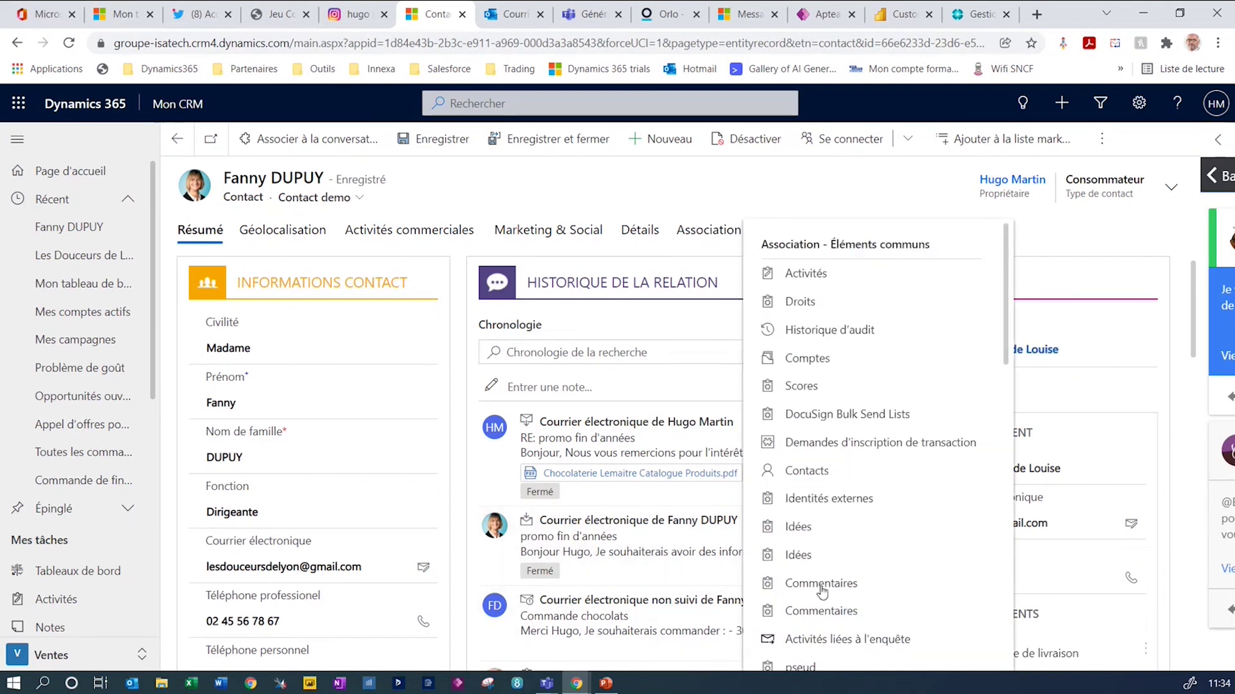
pyautogui.scroll(-3, 814, 595)
pyautogui.click(755, 184)
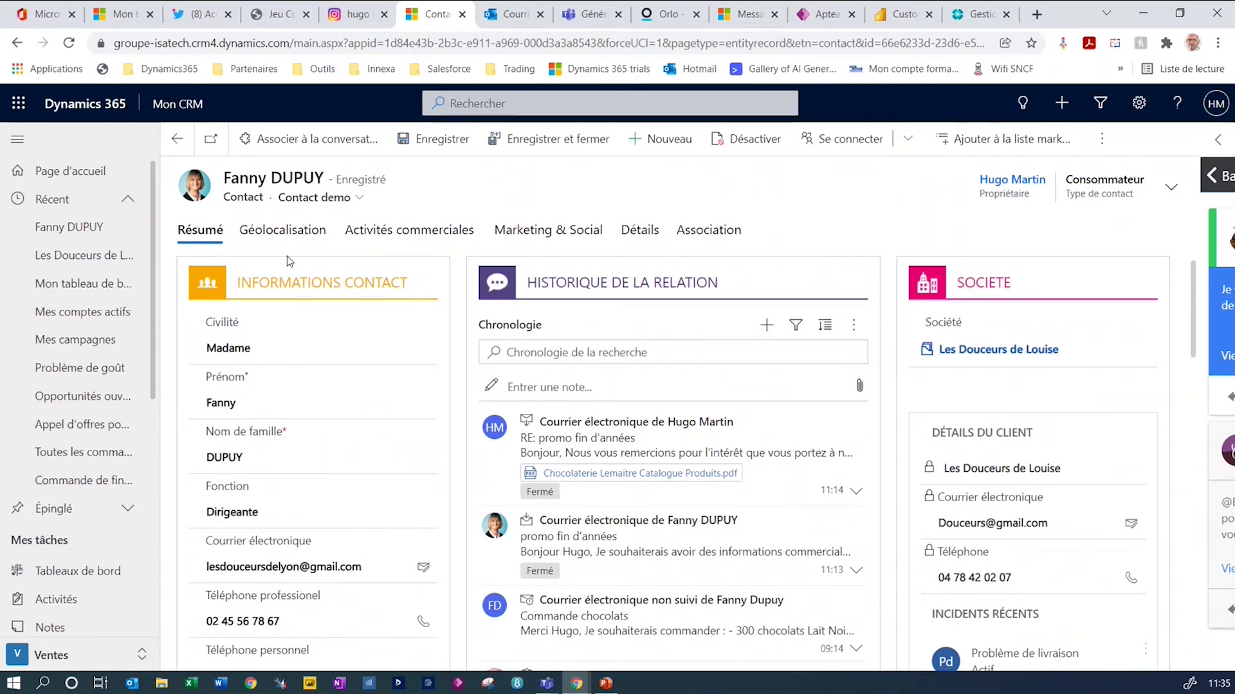
# Switch the contact record from the Contact demo form to the Contact form
pyautogui.click(313, 201)
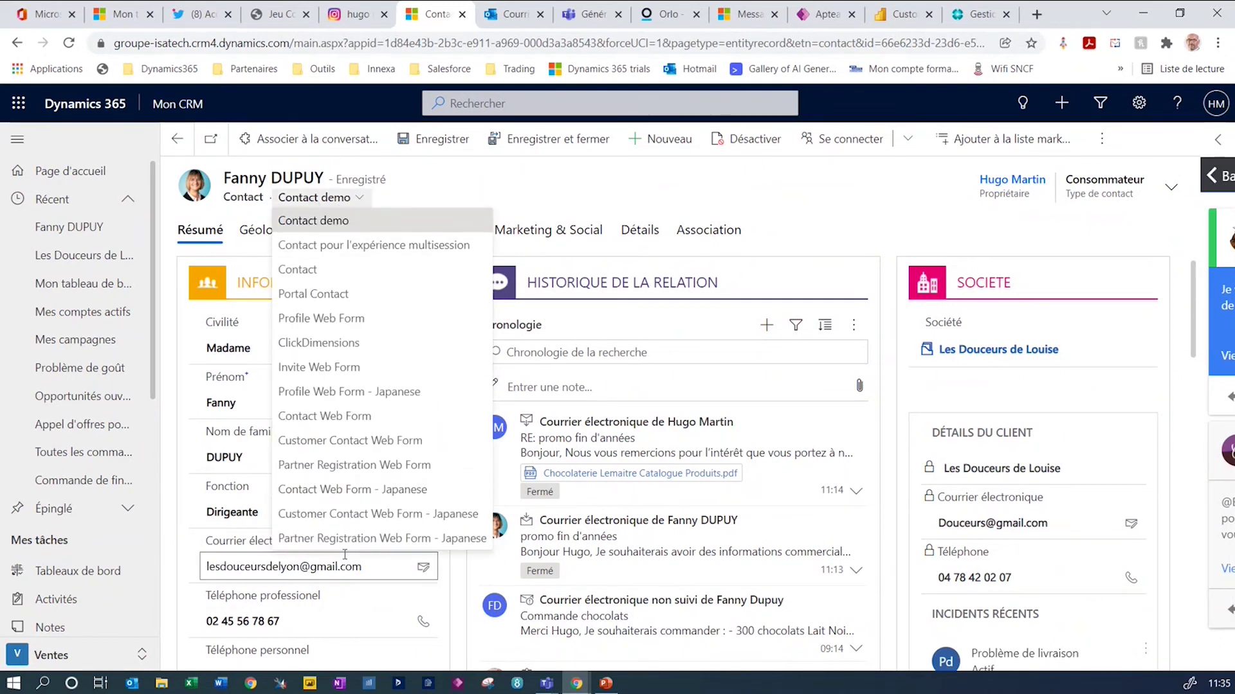
pyautogui.click(300, 270)
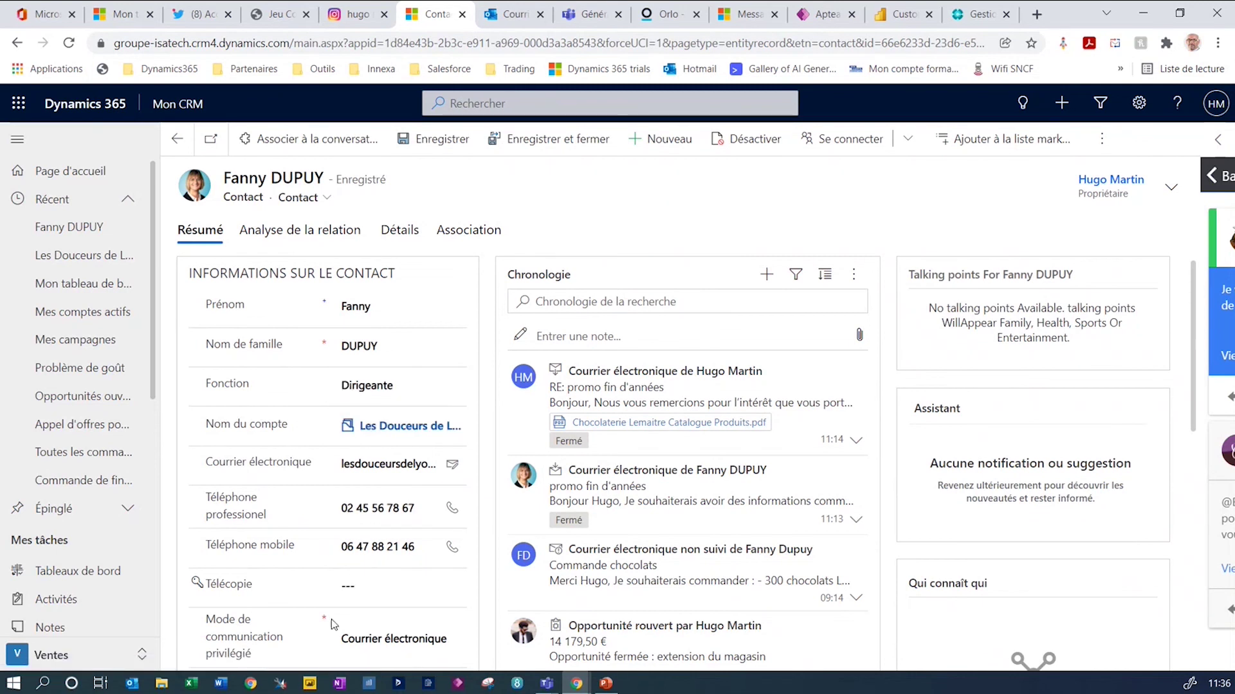
# Look through the contact's fields on the Contact form, then switch the record back to the Contact demo form
pyautogui.scroll(-5, 296, 500)
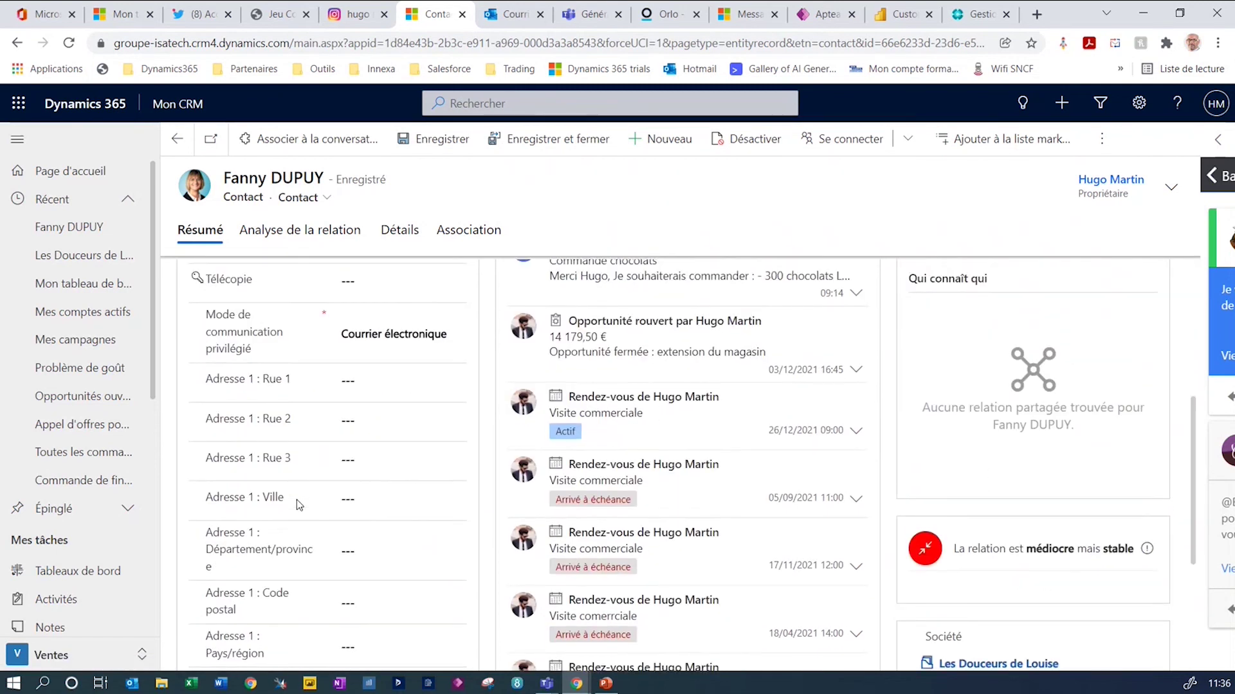
pyautogui.scroll(5, 283, 385)
pyautogui.click(290, 198)
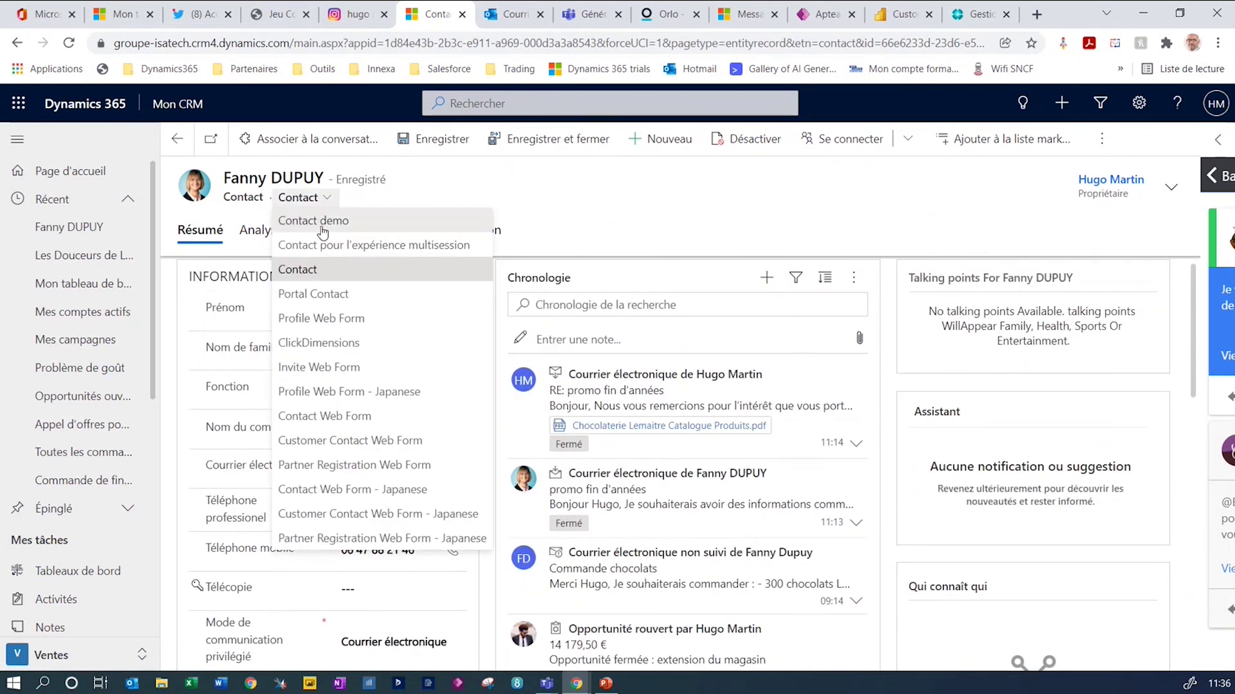
pyautogui.click(320, 230)
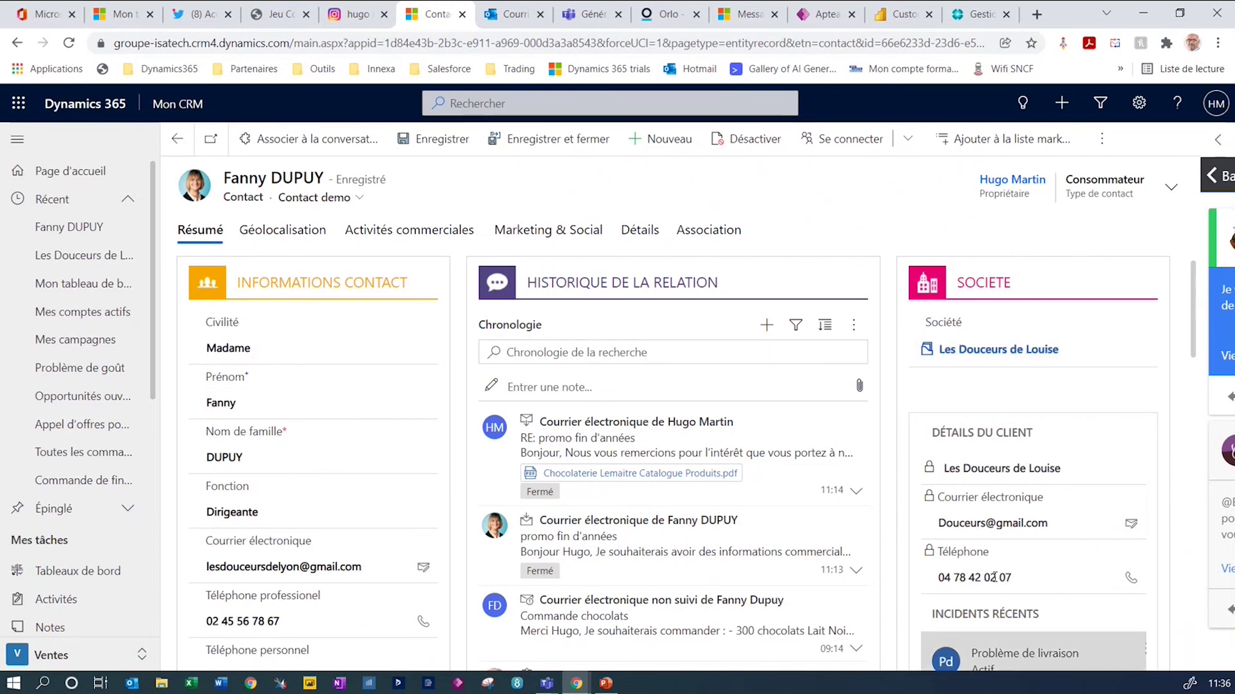
# Review the contact's summary, then its opportunities, orders and complaints under Activités commerciales
pyautogui.scroll(-2, 1000, 546)
pyautogui.scroll(-2, 1003, 514)
pyautogui.scroll(4, 1061, 582)
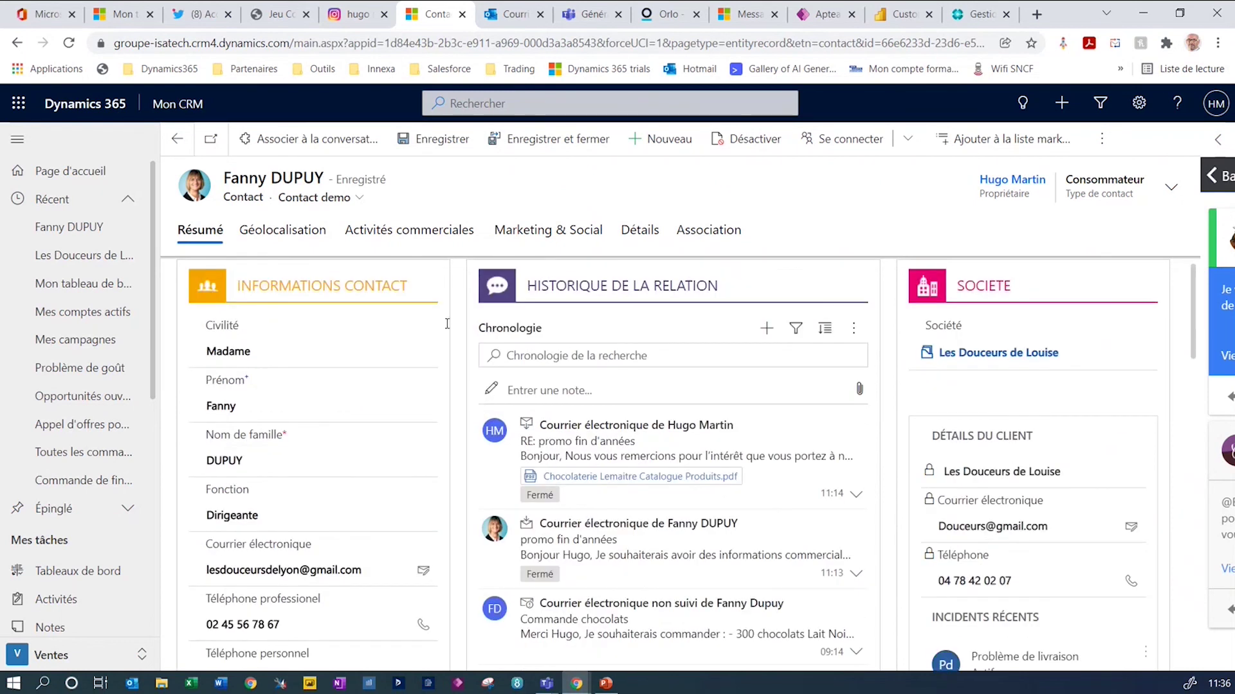
pyautogui.click(400, 231)
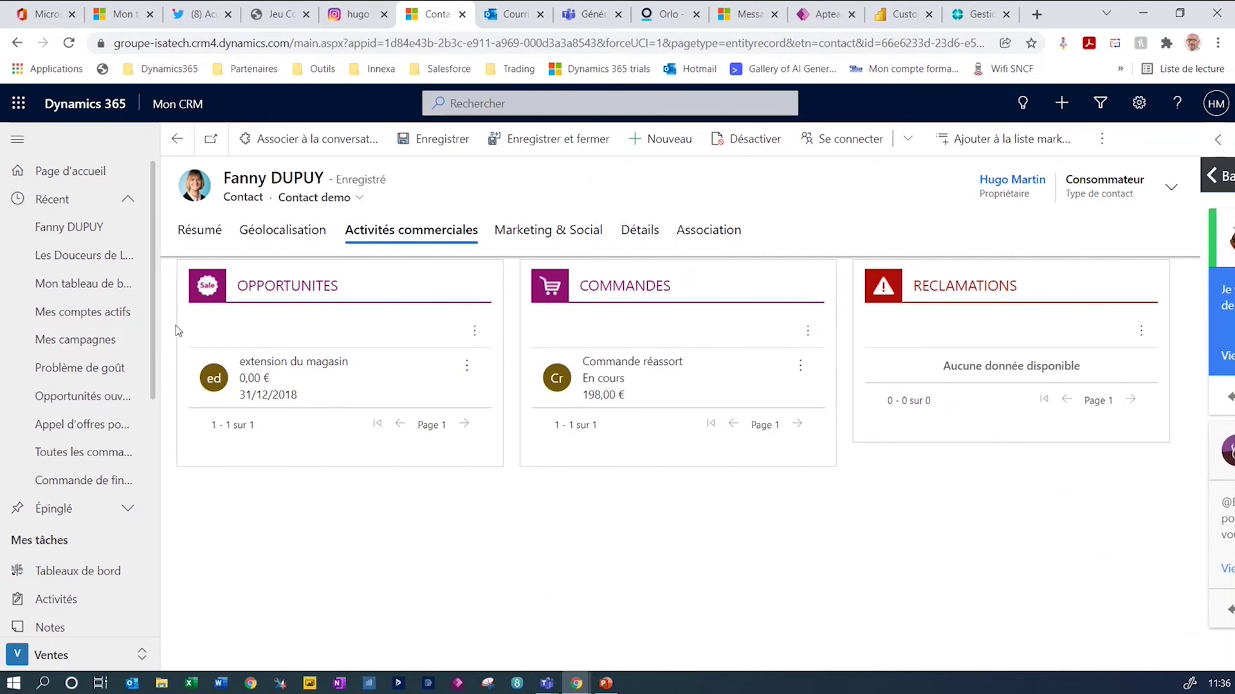
# Look through the Ventes navigation entries and collapse the list of recent records
pyautogui.moveTo(152, 313); pyautogui.dragTo(148, 514)
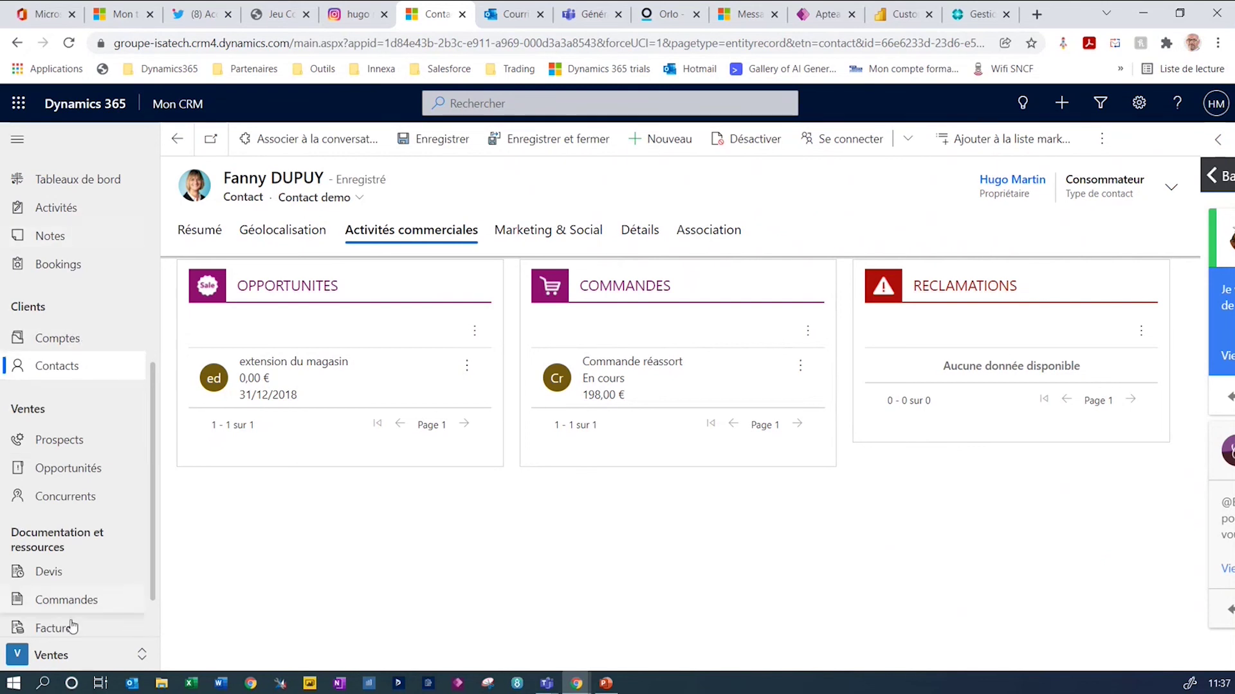
pyautogui.scroll(6, 77, 219)
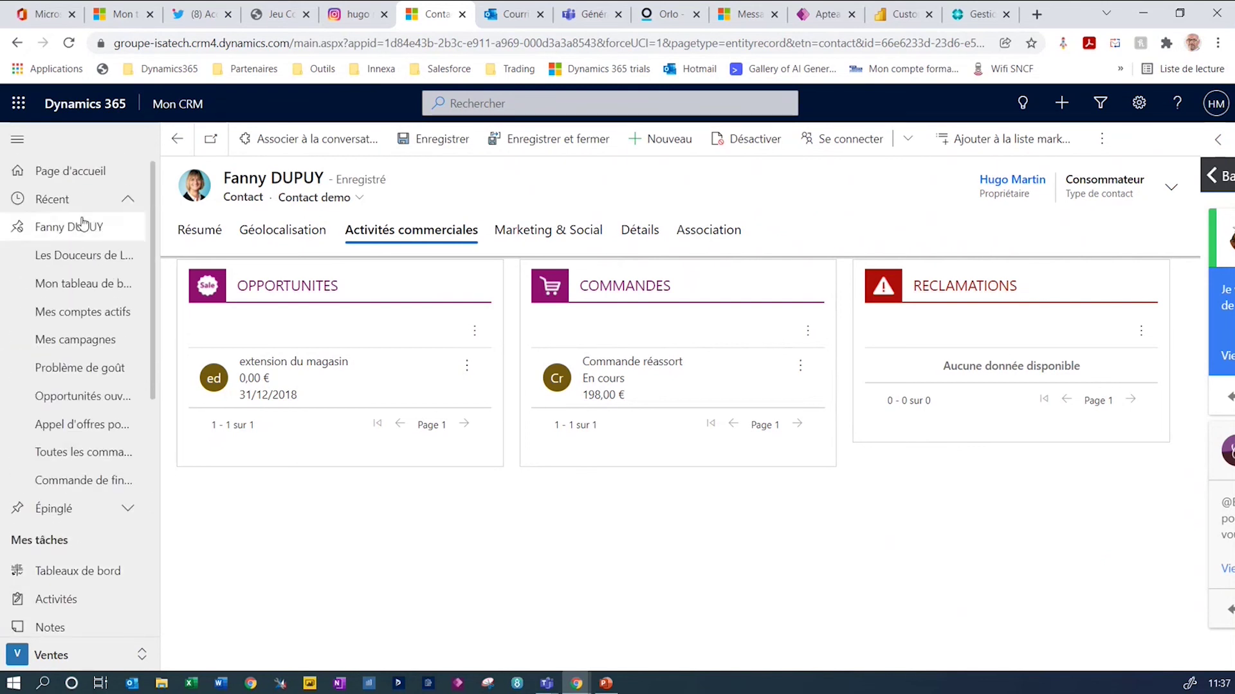
pyautogui.click(127, 199)
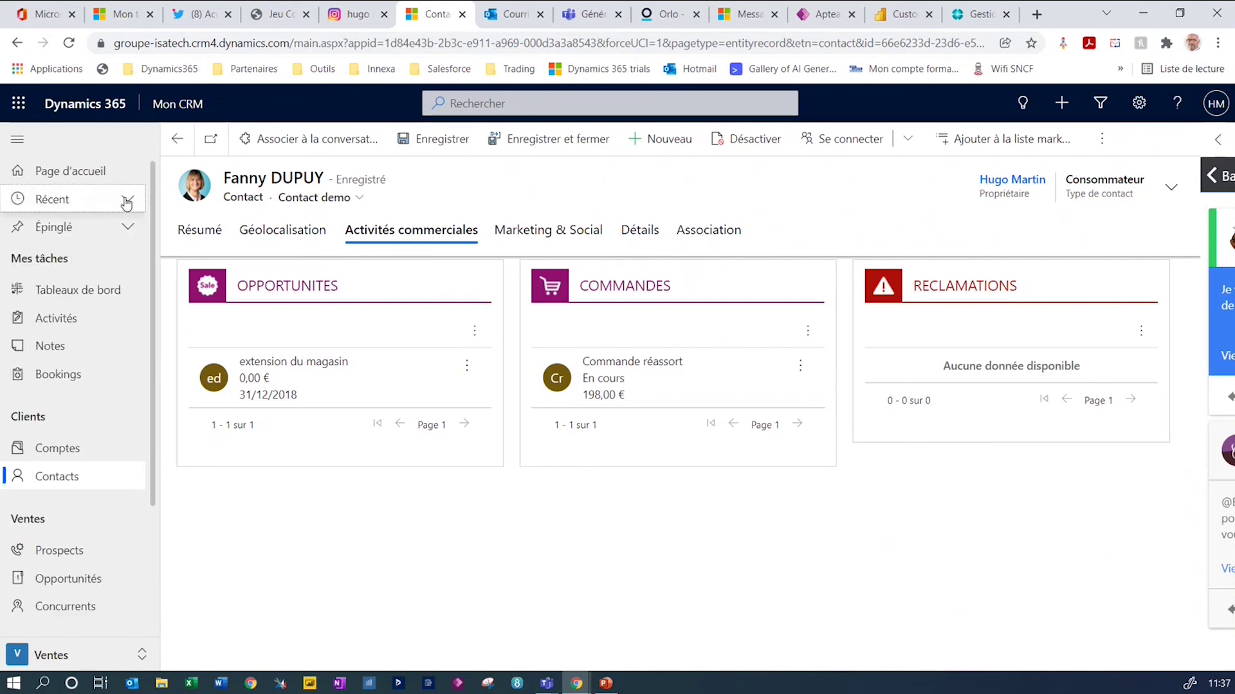
# Browse the published applications, open Service clientèle and display its Demandes list
pyautogui.click(173, 106)
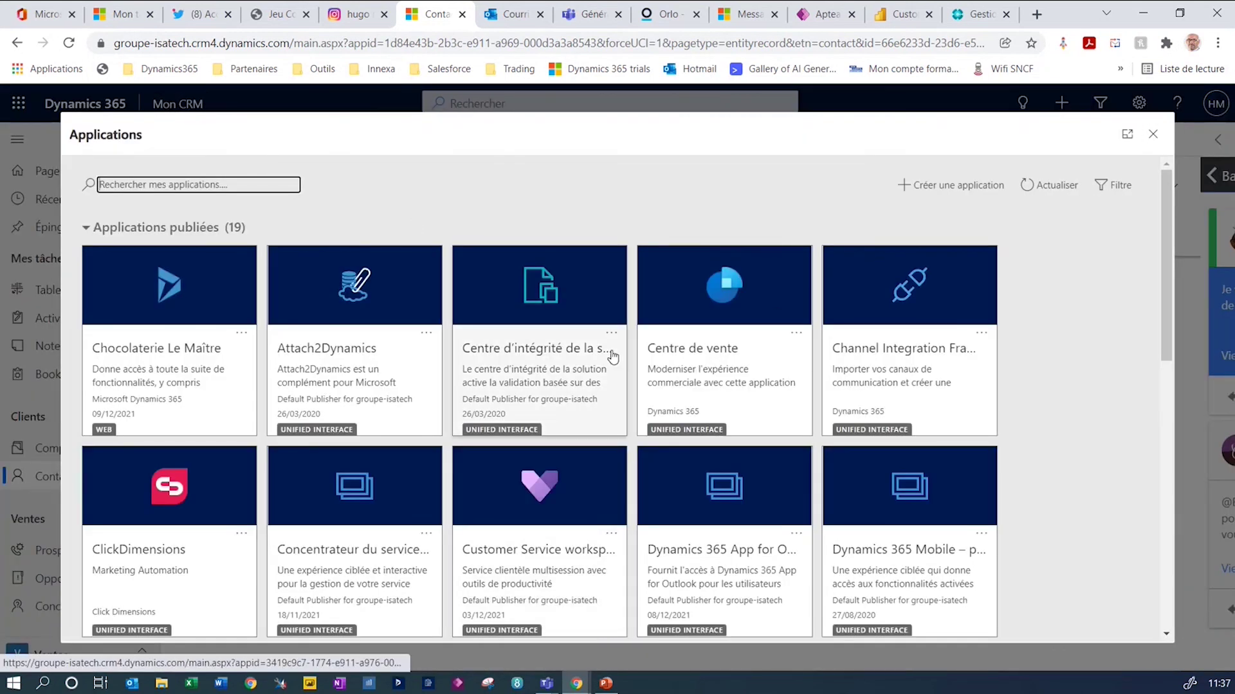
pyautogui.scroll(-3, 611, 353)
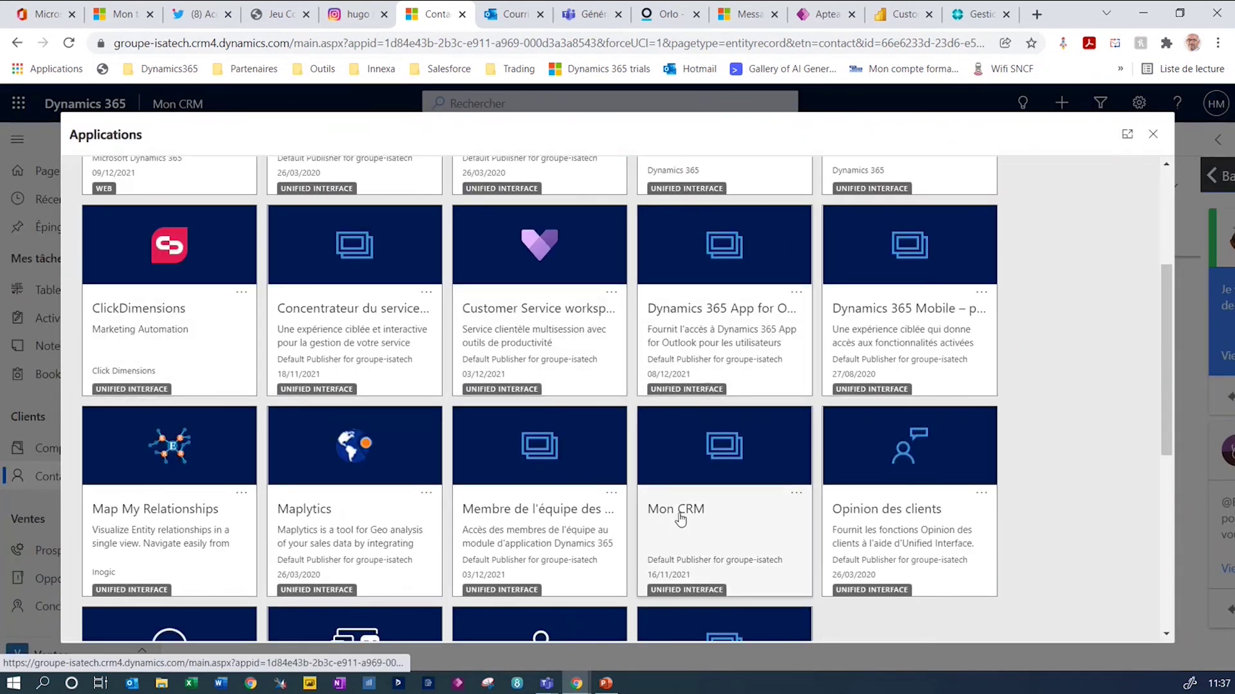
pyautogui.scroll(3, 719, 441)
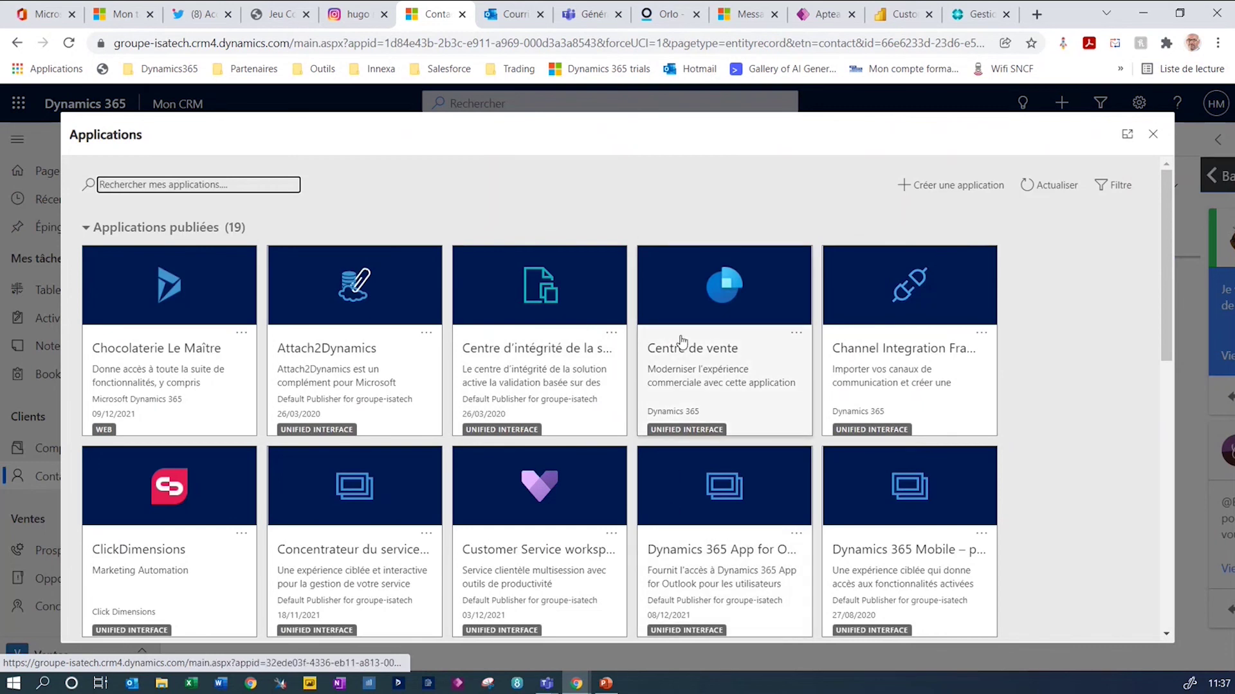
pyautogui.scroll(-3, 681, 413)
pyautogui.scroll(-3, 444, 388)
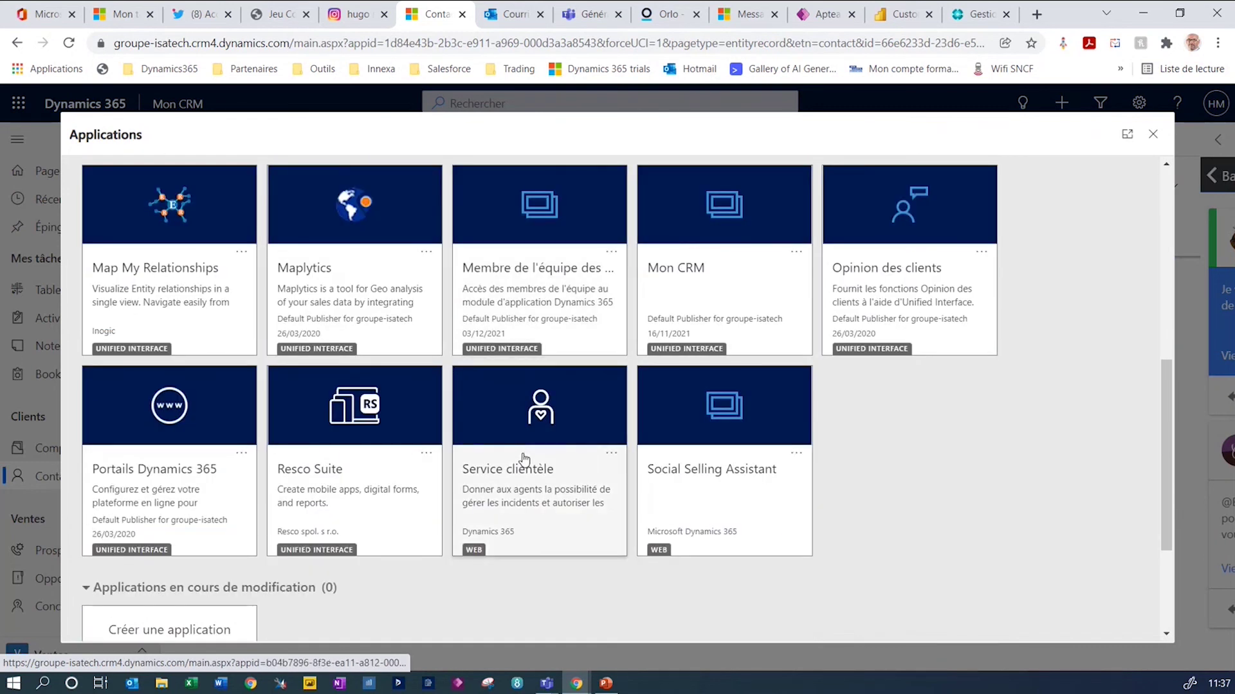
pyautogui.scroll(5, 525, 458)
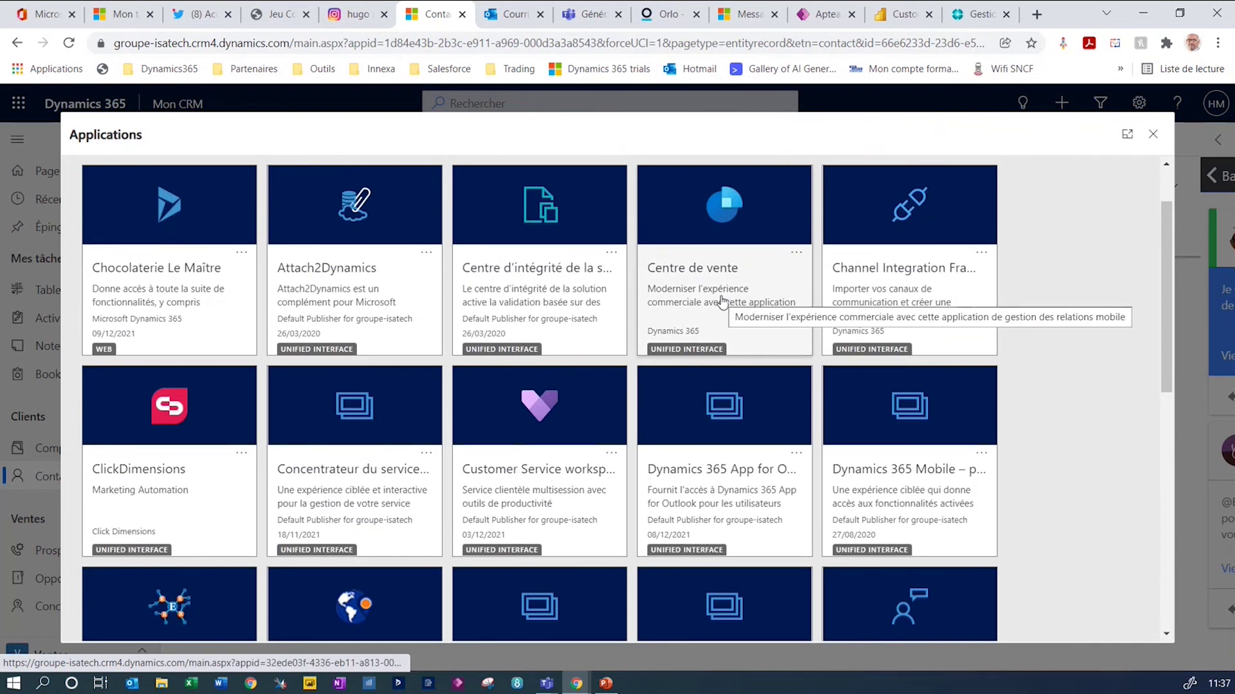
pyautogui.scroll(-4, 722, 300)
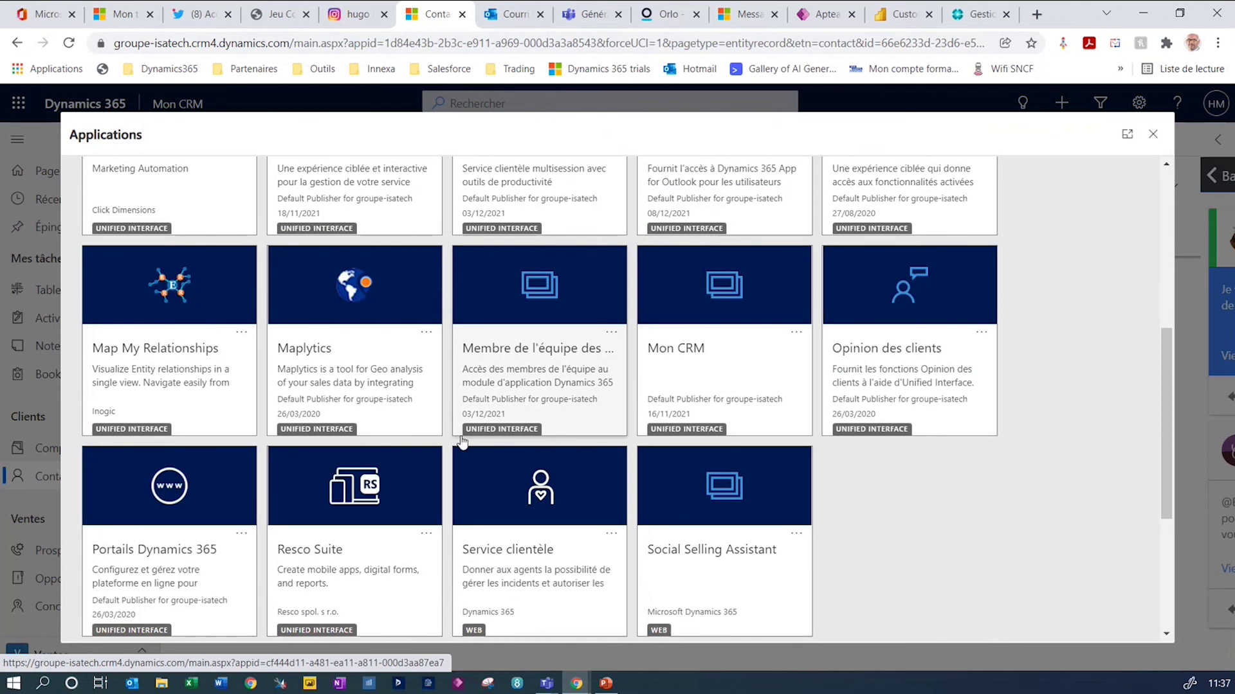
pyautogui.click(496, 557)
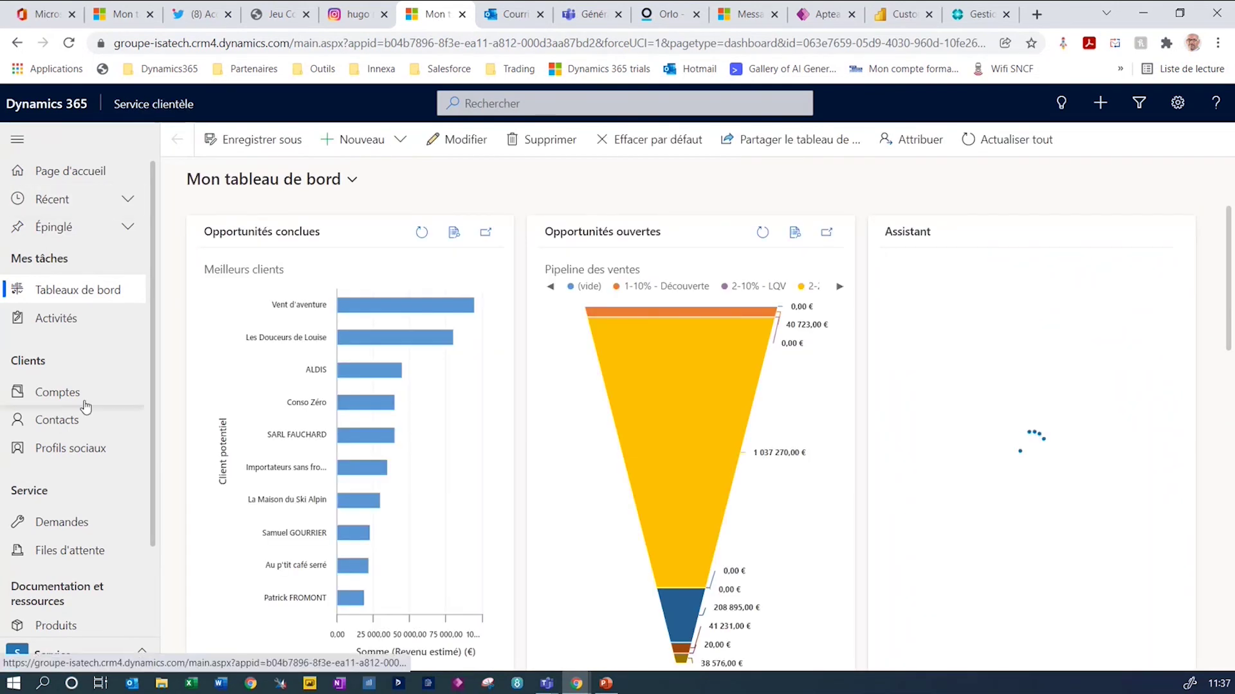
pyautogui.scroll(-2, 80, 386)
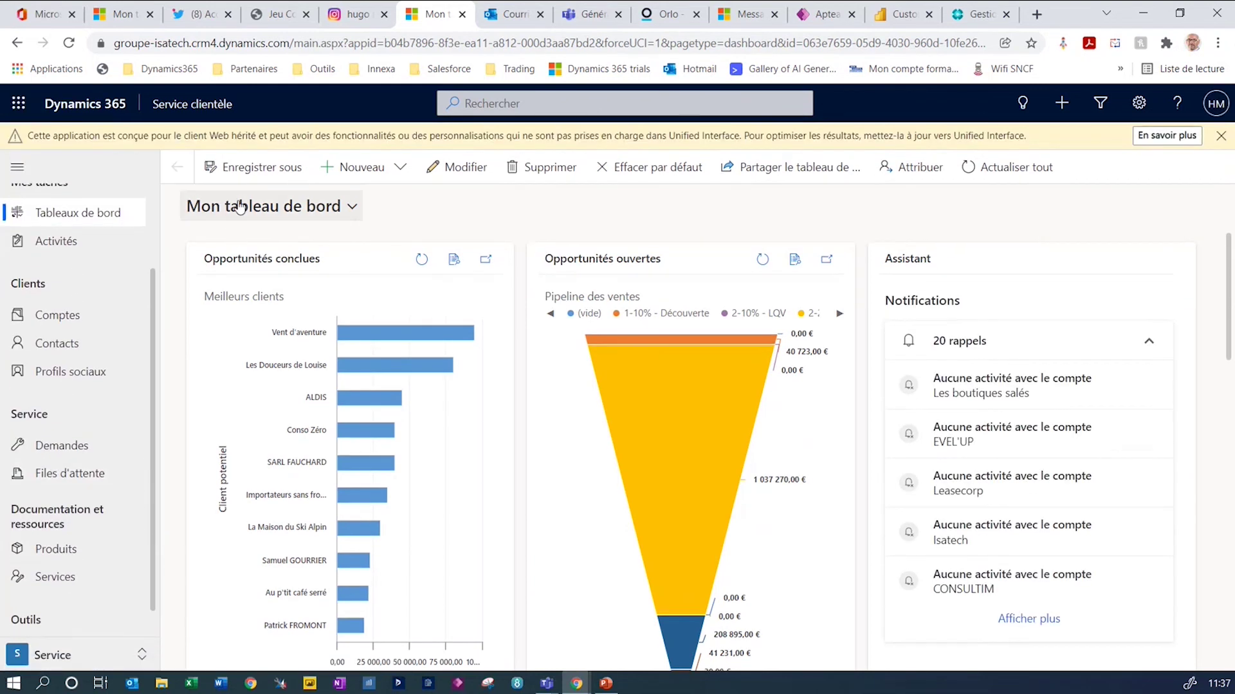
pyautogui.click(50, 456)
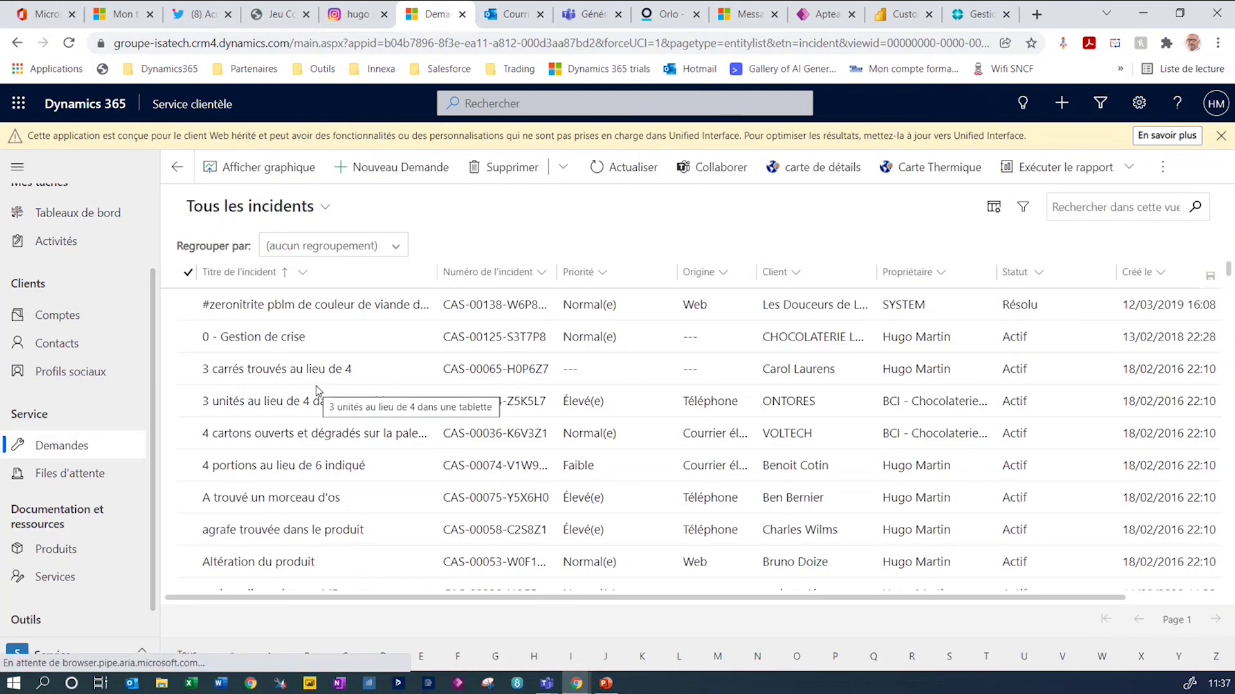
# Switch to ClickDimensions and open the campaigns list in its Planification area
pyautogui.click(744, 19)
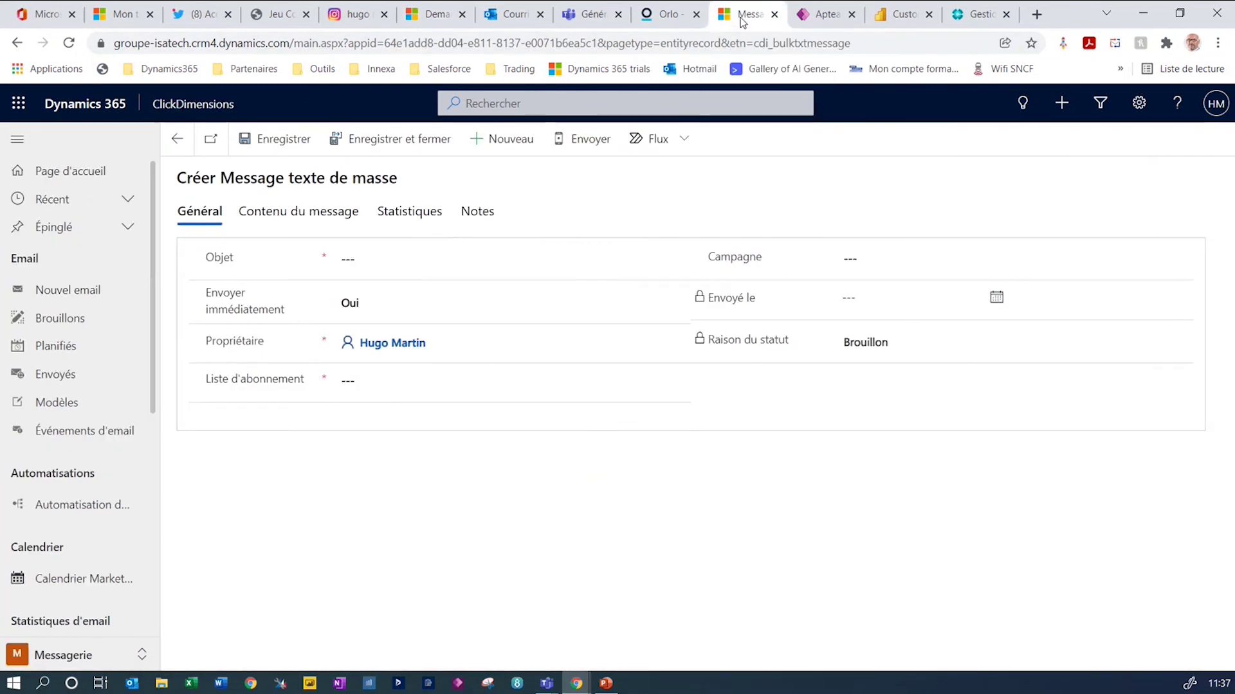
pyautogui.click(71, 655)
pyautogui.click(62, 483)
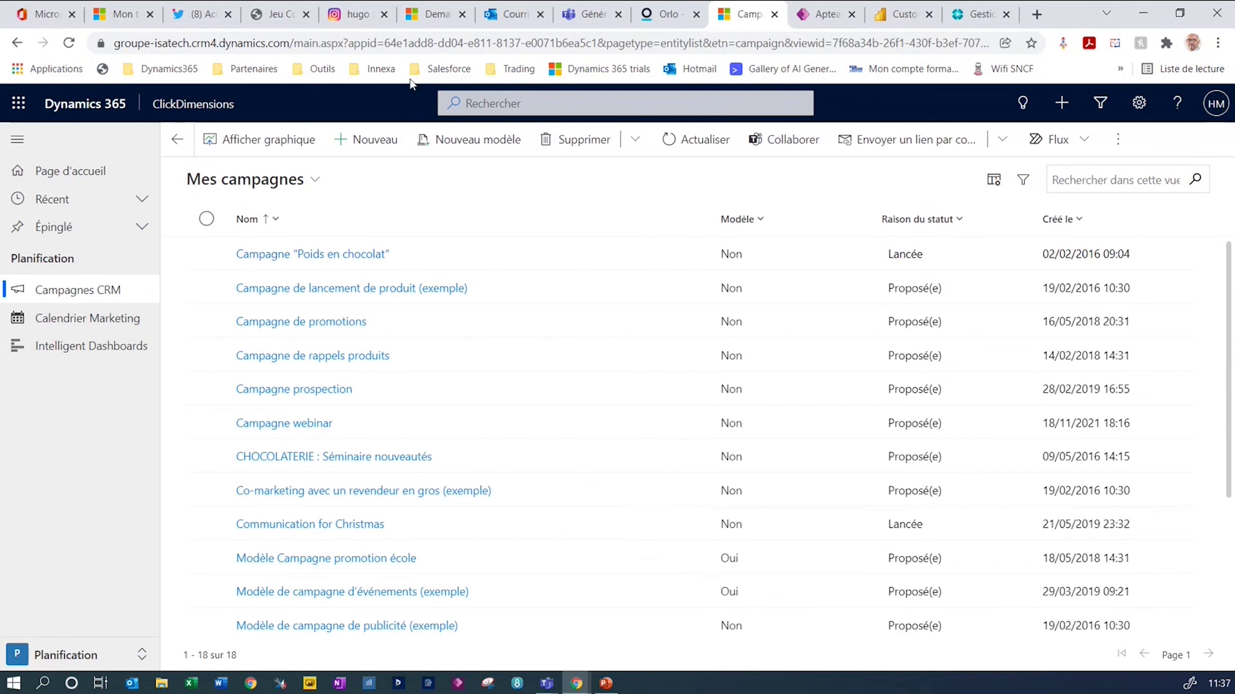
# Switch to Outlook, open the Dynamics 365 add-in for the Confirmation de commande email and close it again
pyautogui.click(500, 19)
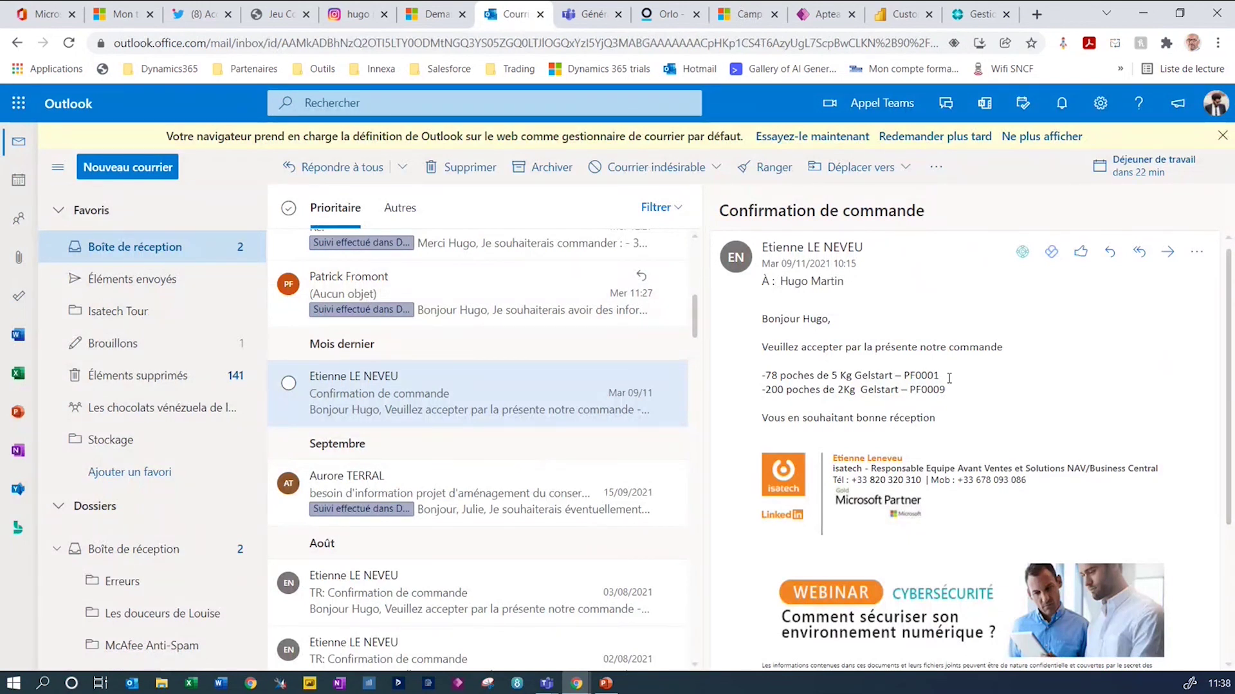
pyautogui.click(1196, 252)
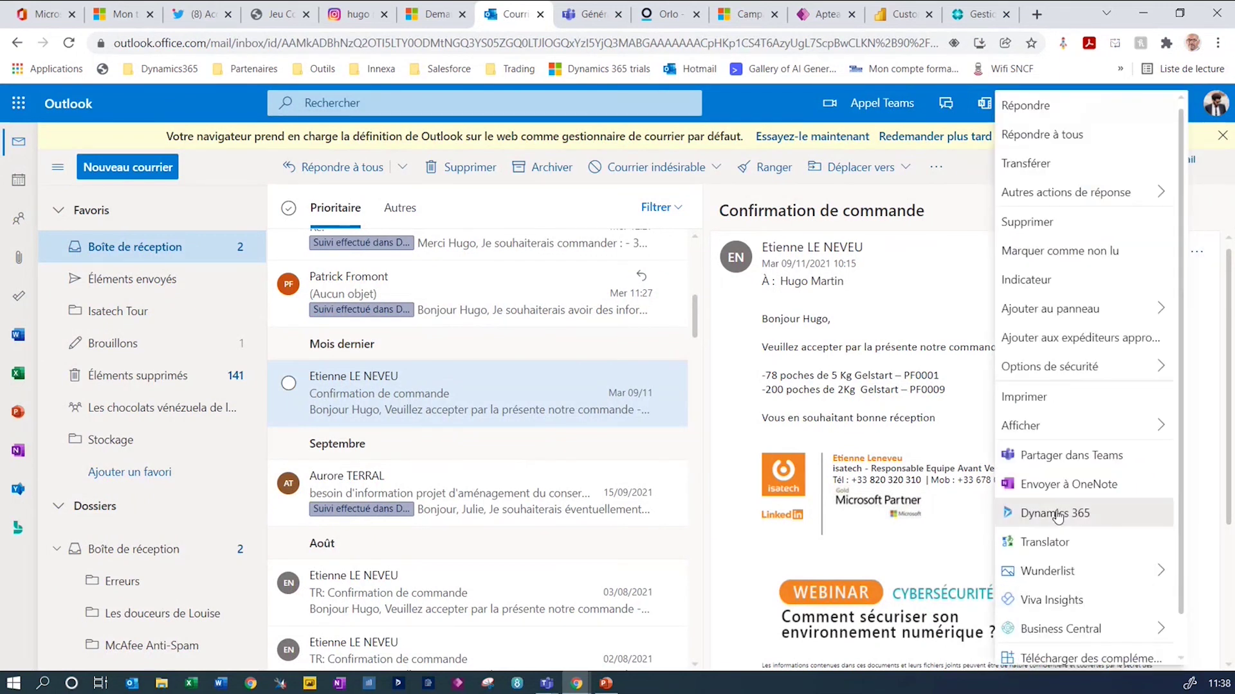
pyautogui.click(1057, 516)
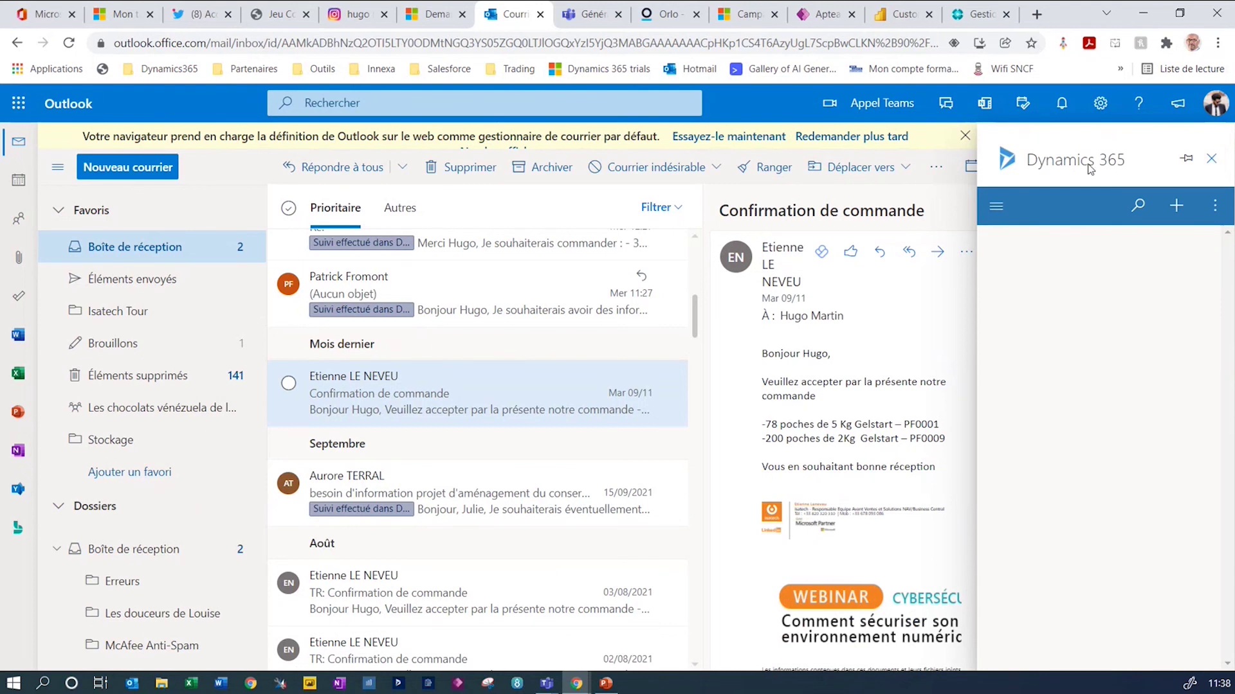
pyautogui.click(1210, 159)
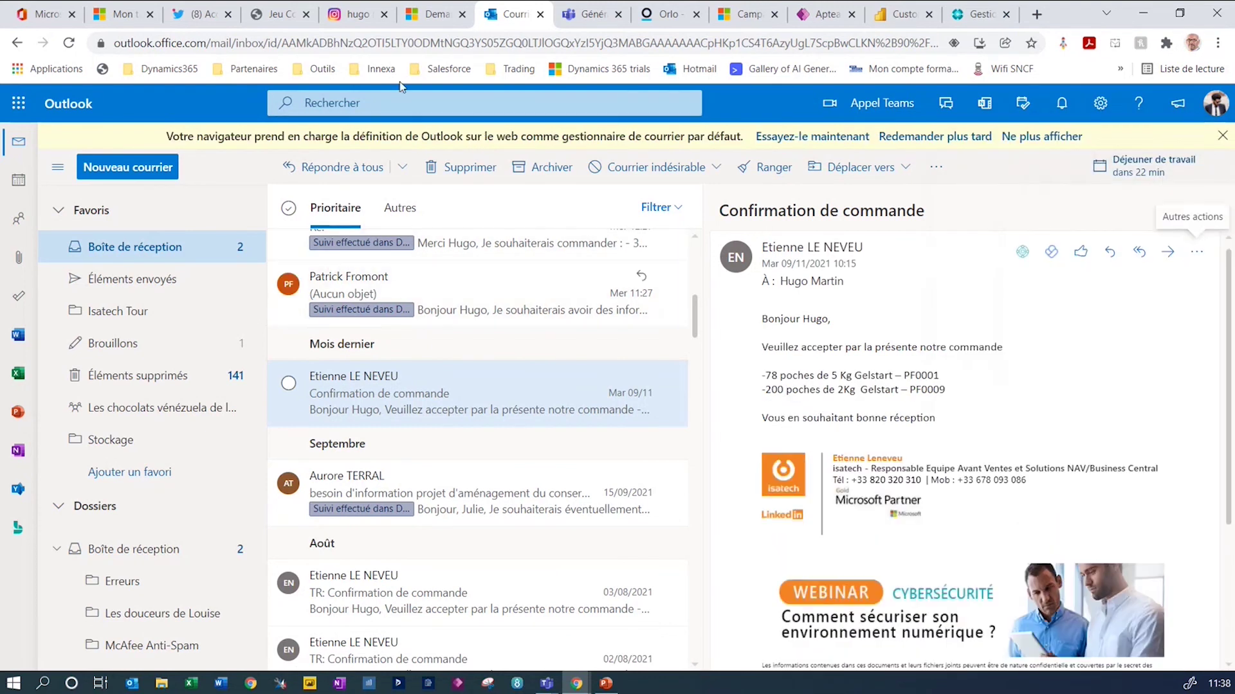
# Switch between the Service clientèle incidents list and the order email in Outlook, ending on the incidents list
pyautogui.click(438, 16)
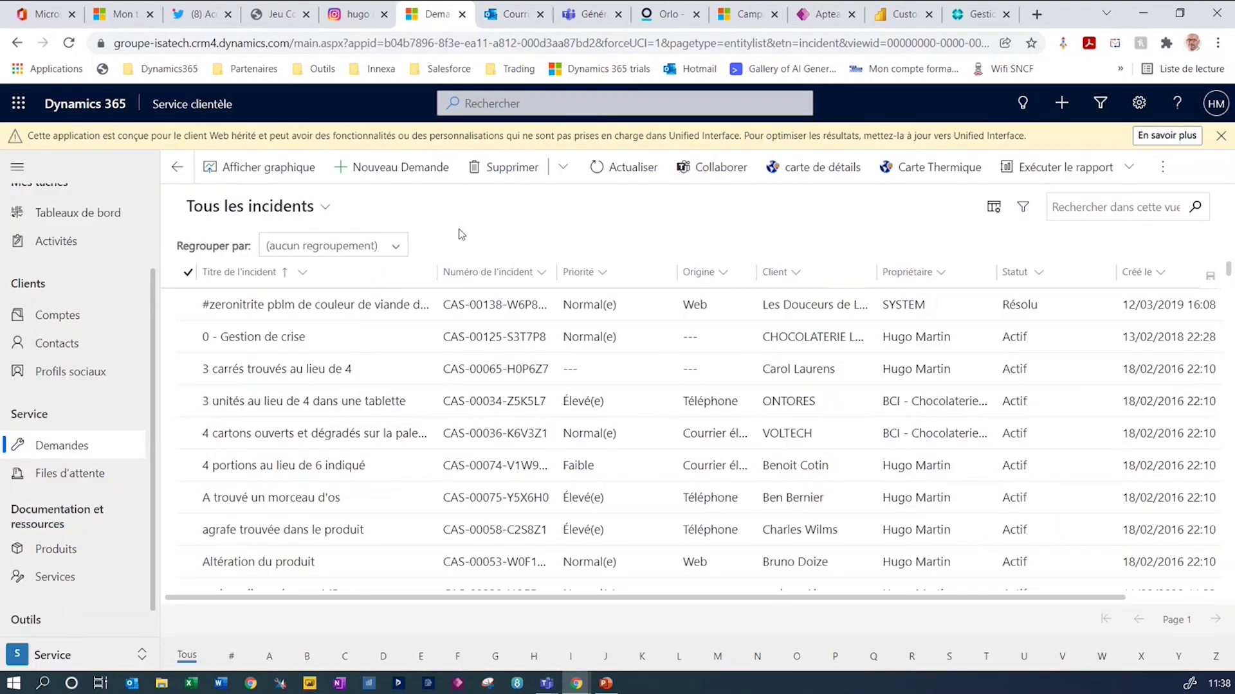
pyautogui.click(508, 15)
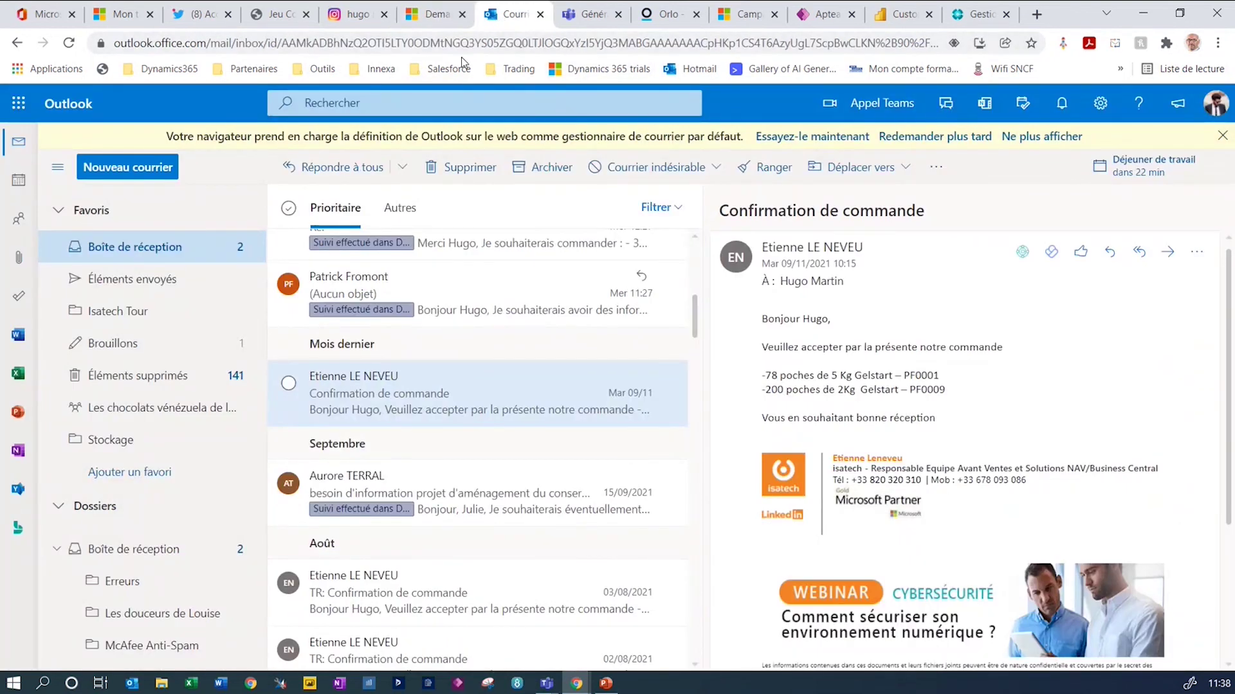
pyautogui.click(435, 16)
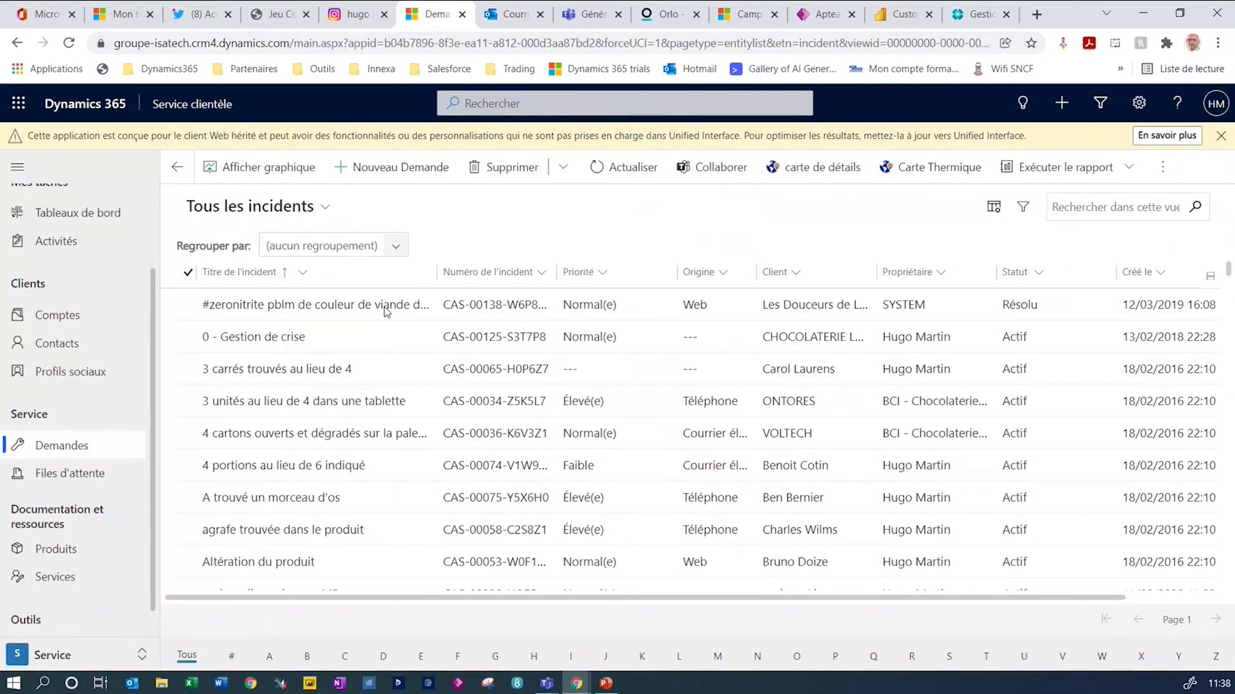
pyautogui.click(71, 653)
# Revisit the ClickDimensions campaigns list, then switch to the customer's Twitter conversation in Orlo
pyautogui.click(727, 15)
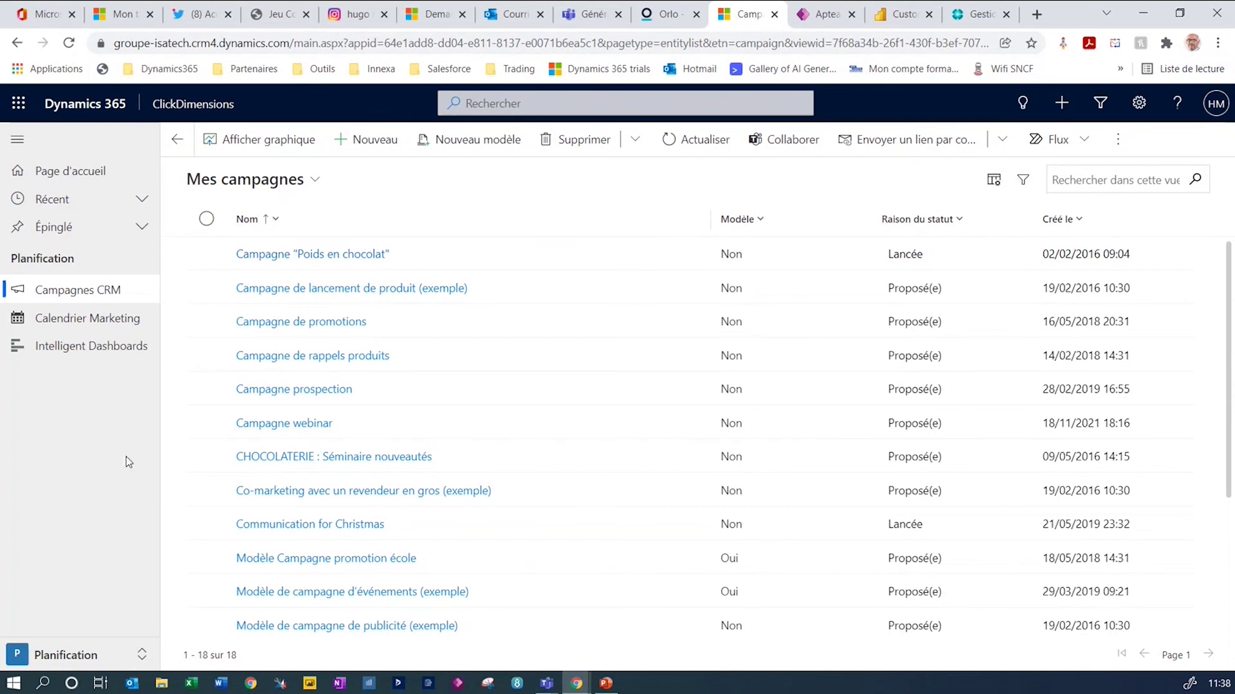
pyautogui.click(123, 290)
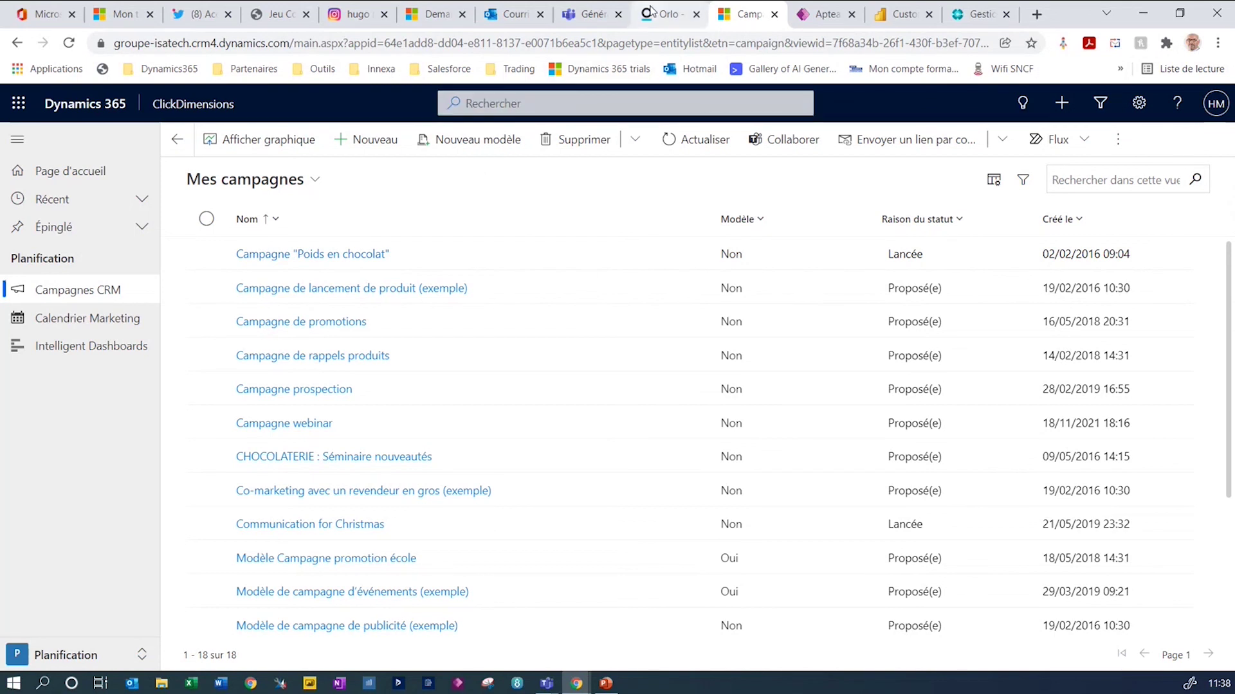
pyautogui.click(668, 14)
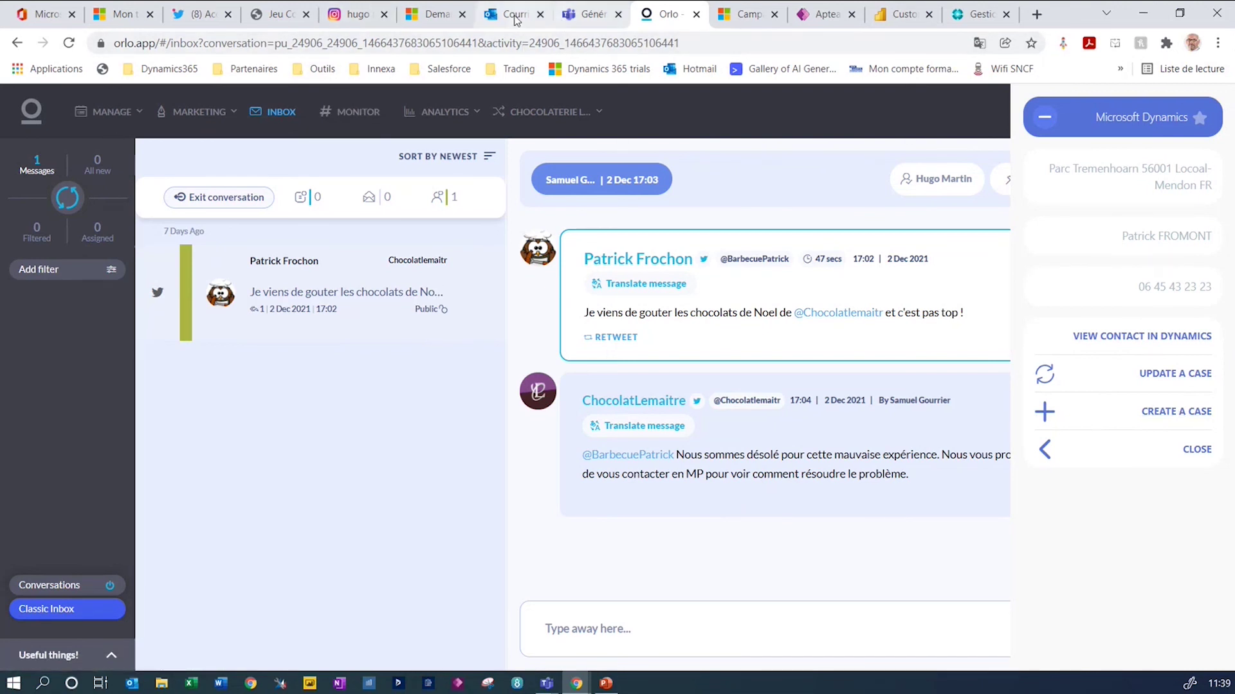
# Return to Mon CRM and open the Commande de fin d'année order created on 09/12/2021 for Les Douceurs de Louise
pyautogui.click(430, 14)
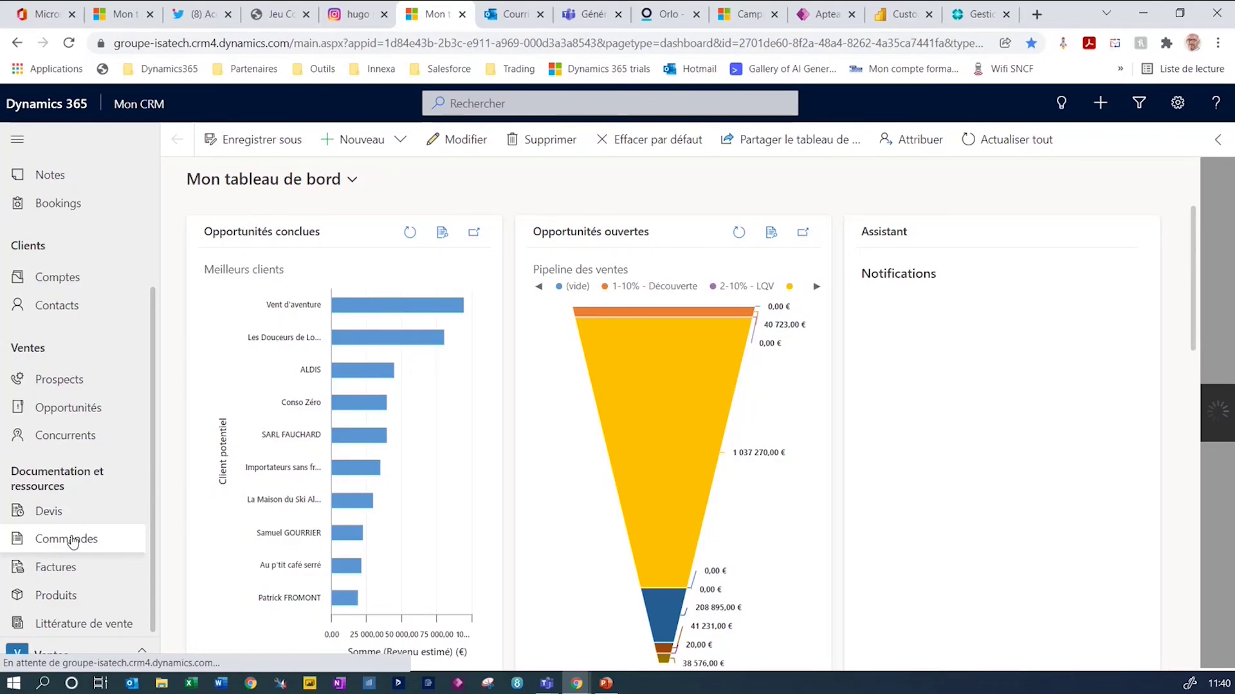
pyautogui.click(71, 540)
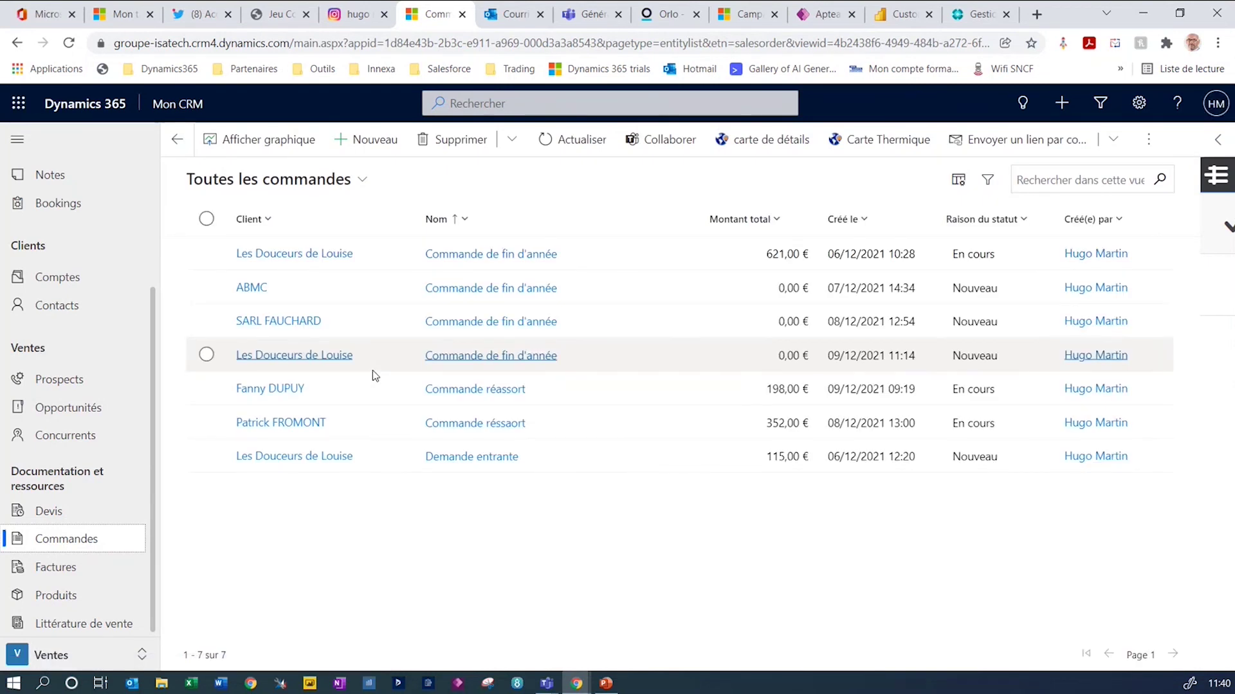
pyautogui.click(510, 359)
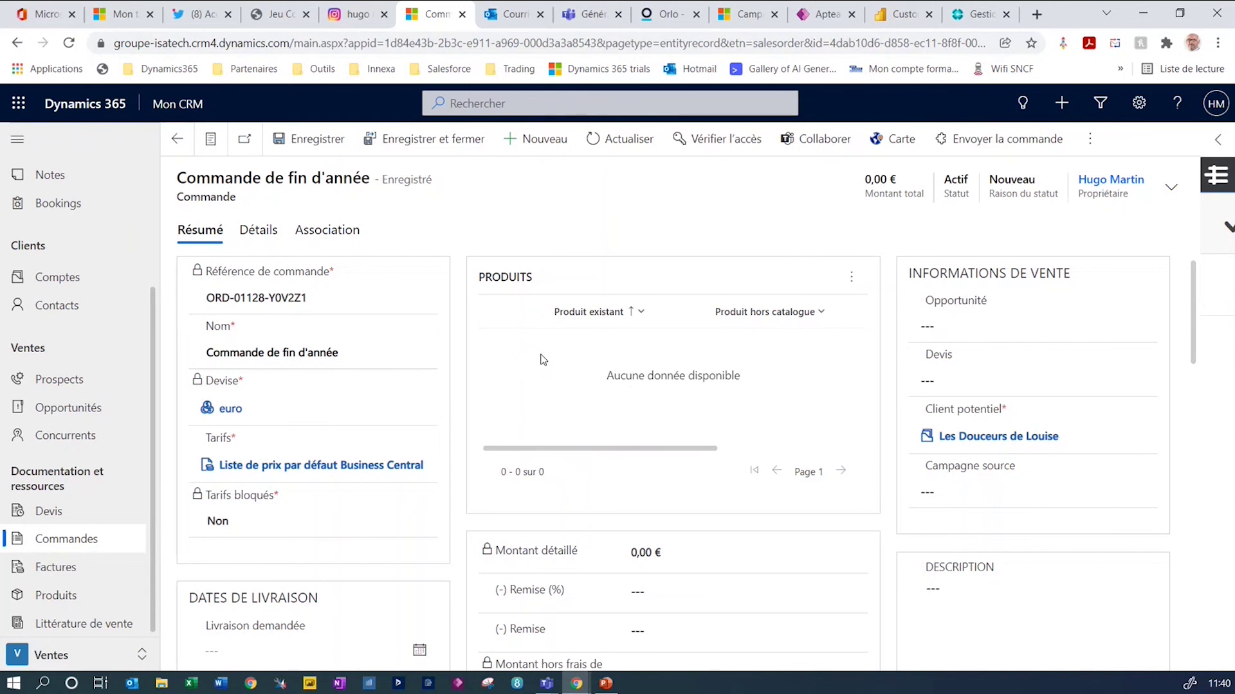
# Add the existing product Lait Noisette with quantity 50 to the Commande de fin d'année order and submit the order
pyautogui.click(850, 276)
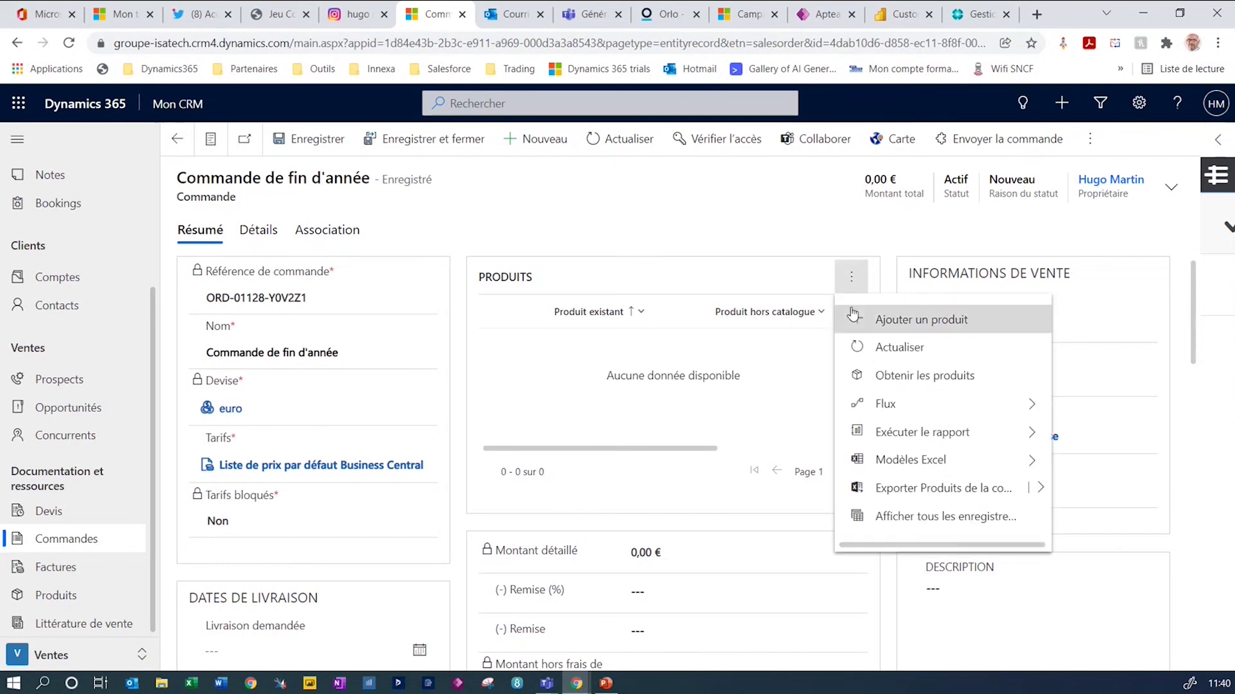
pyautogui.click(903, 321)
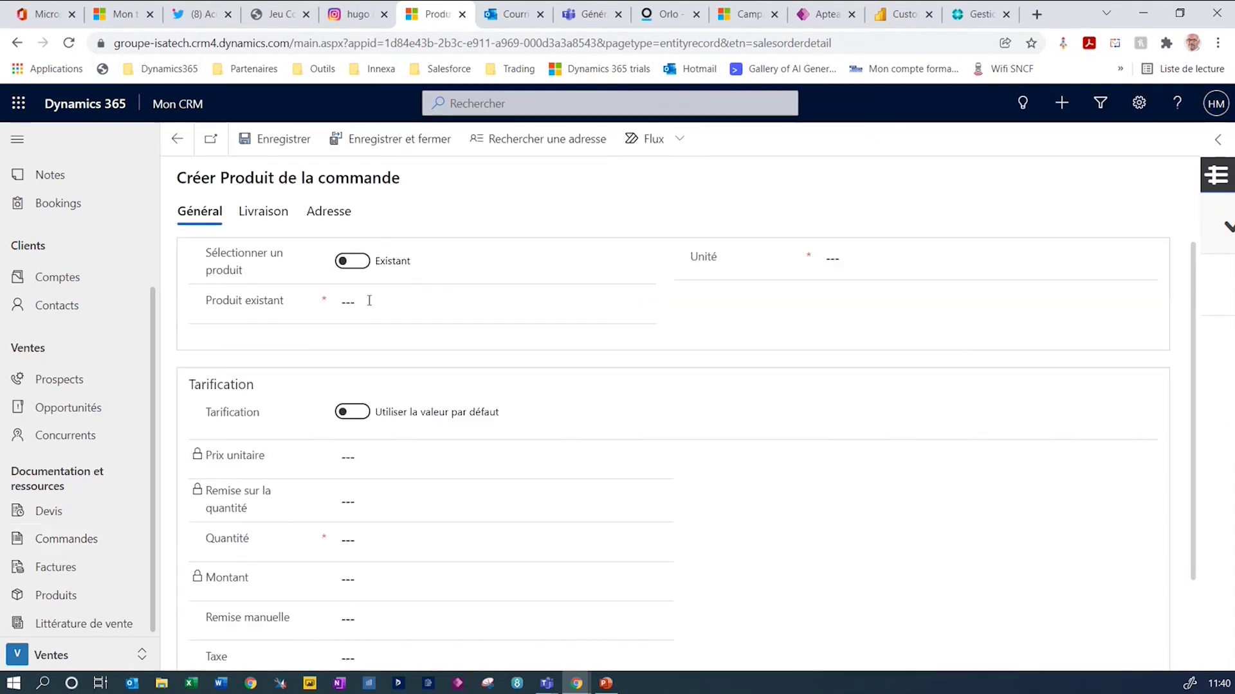
pyautogui.click(368, 300)
pyautogui.write('la')
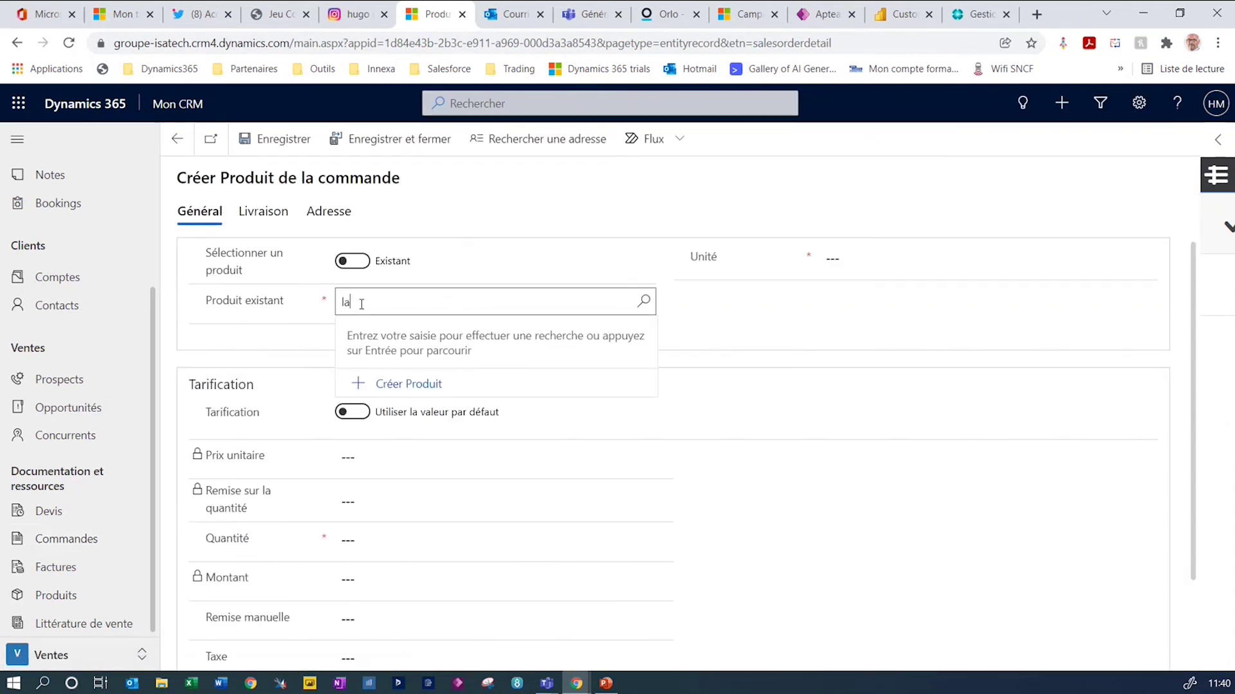
pyautogui.write('it')
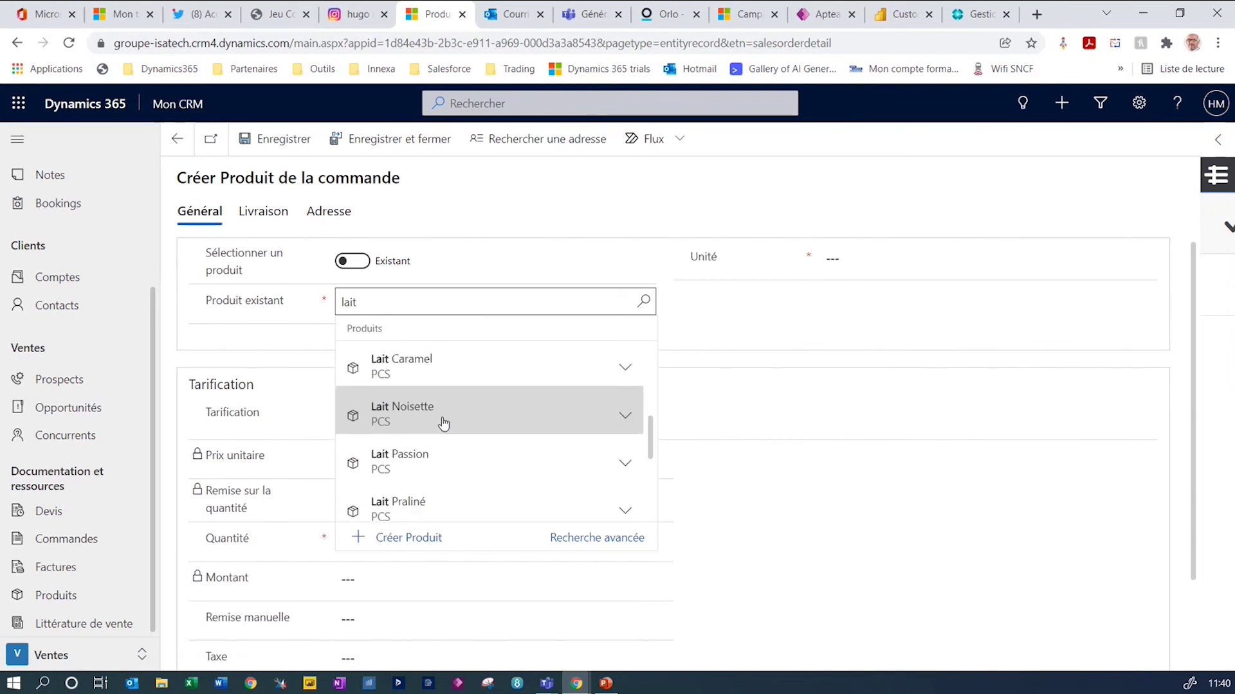
pyautogui.click(440, 412)
pyautogui.click(380, 544)
pyautogui.write('50')
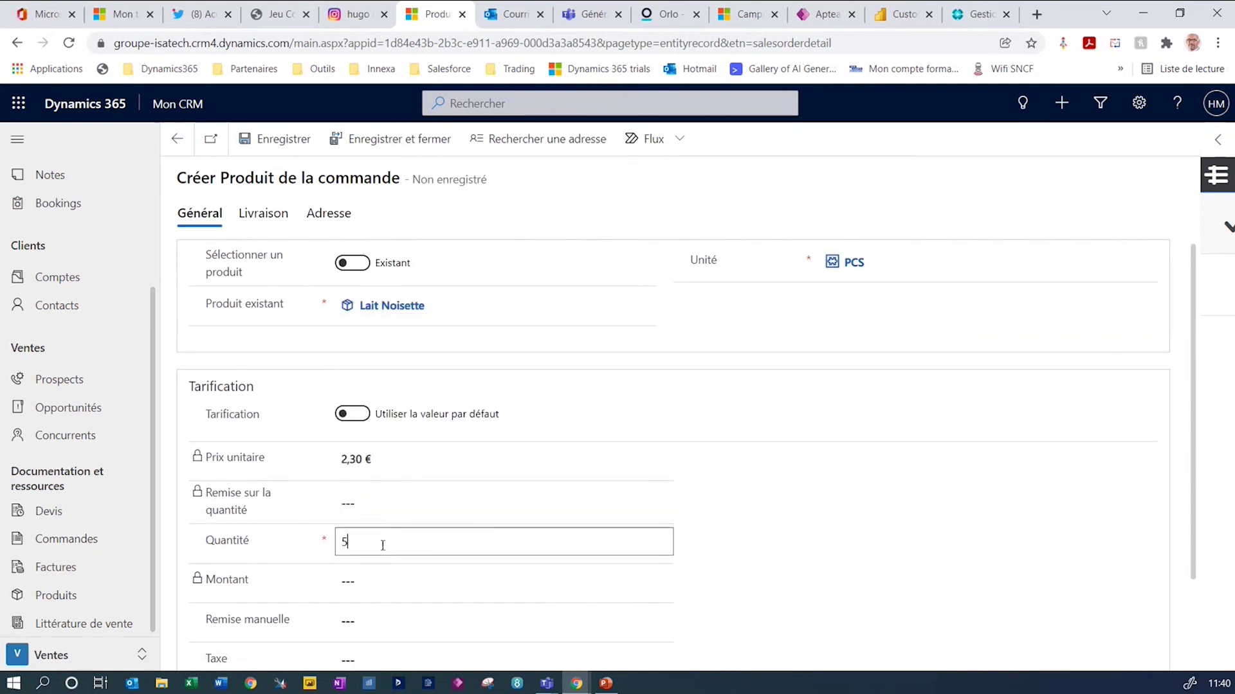
pyautogui.click(379, 150)
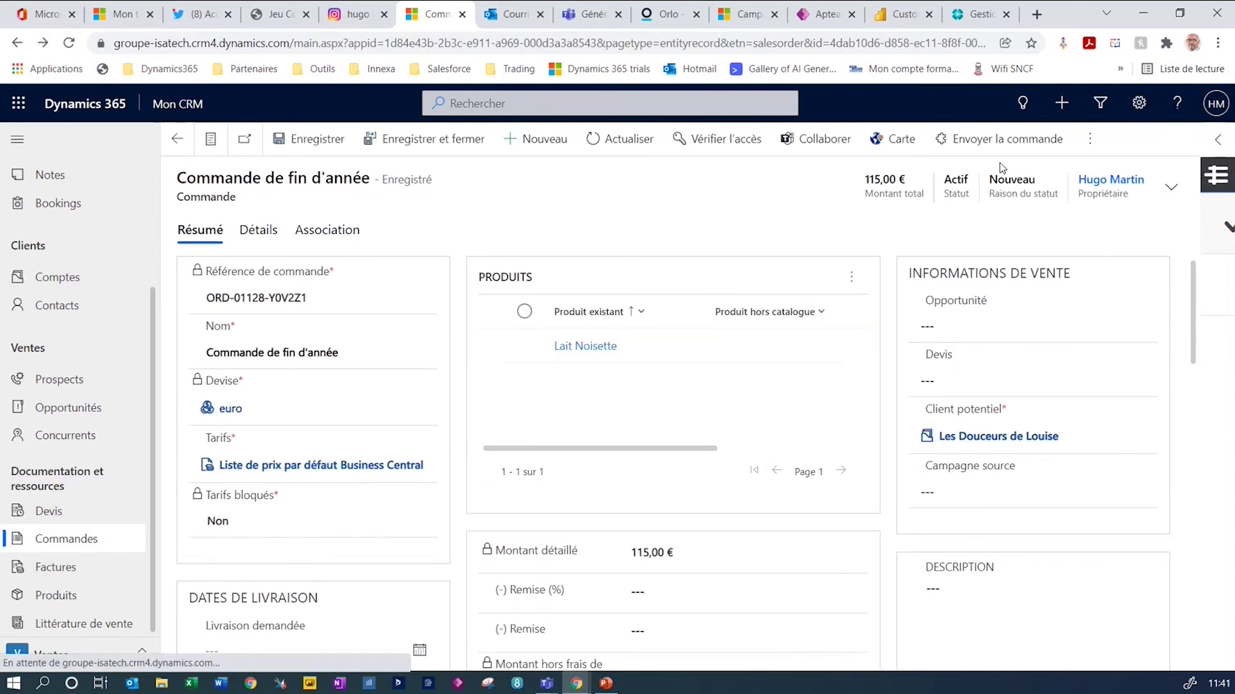
pyautogui.click(1007, 139)
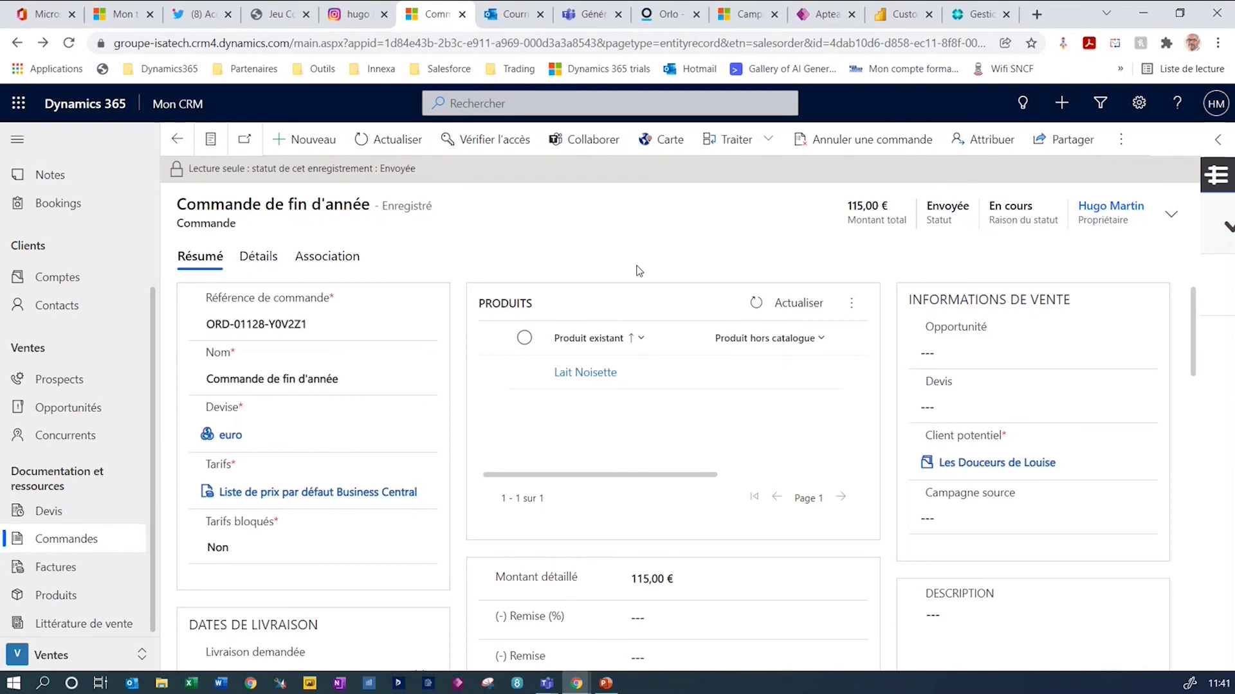
# Switch to Business Central, search for "commande" and open the Commandes vente - Microsoft Dynamics 365 Sales list
pyautogui.click(976, 14)
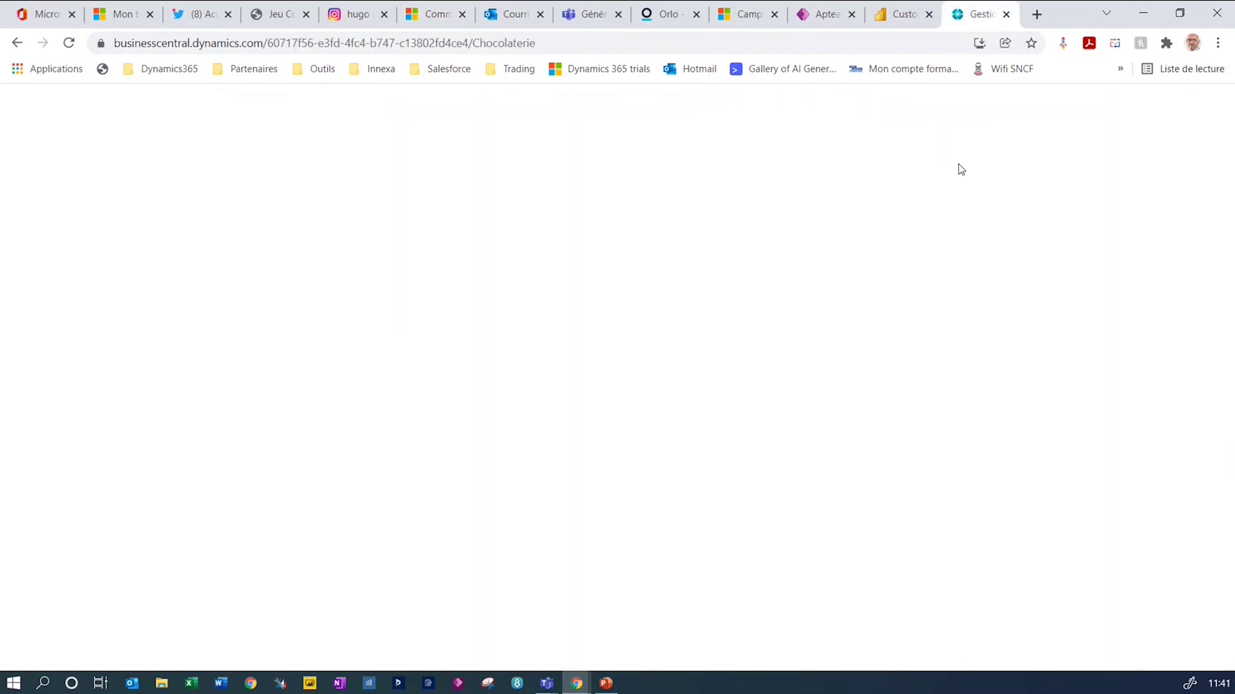
pyautogui.click(1061, 103)
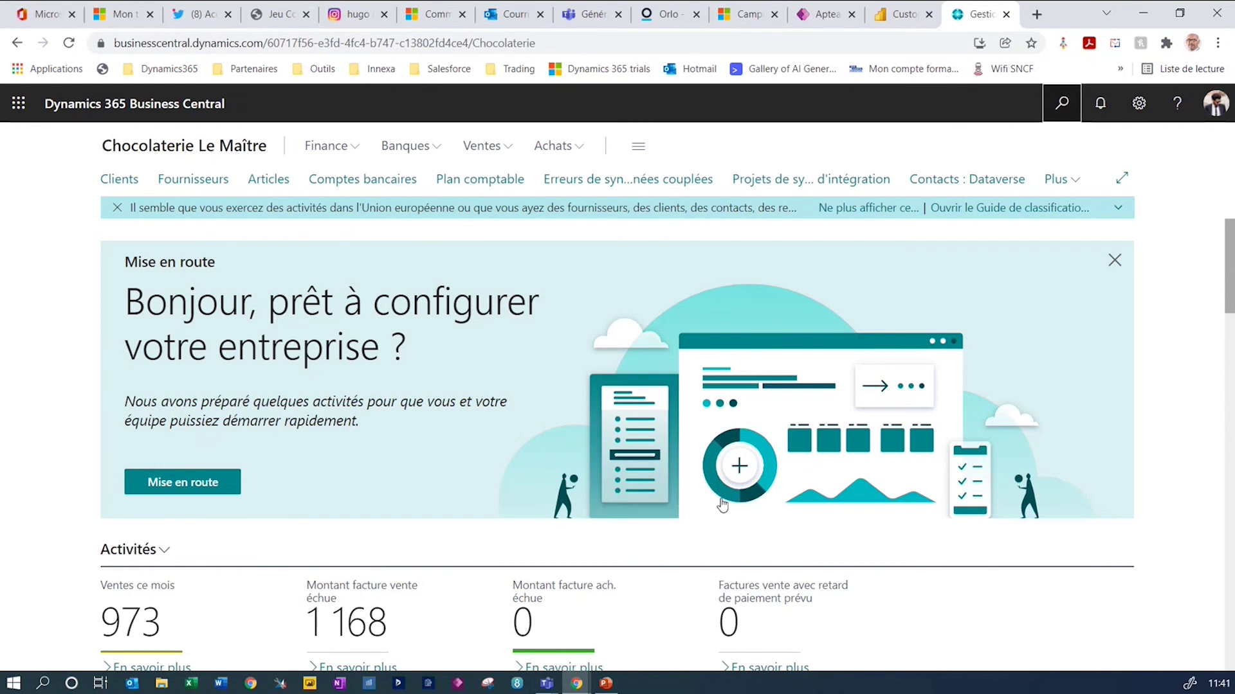
pyautogui.write('comman')
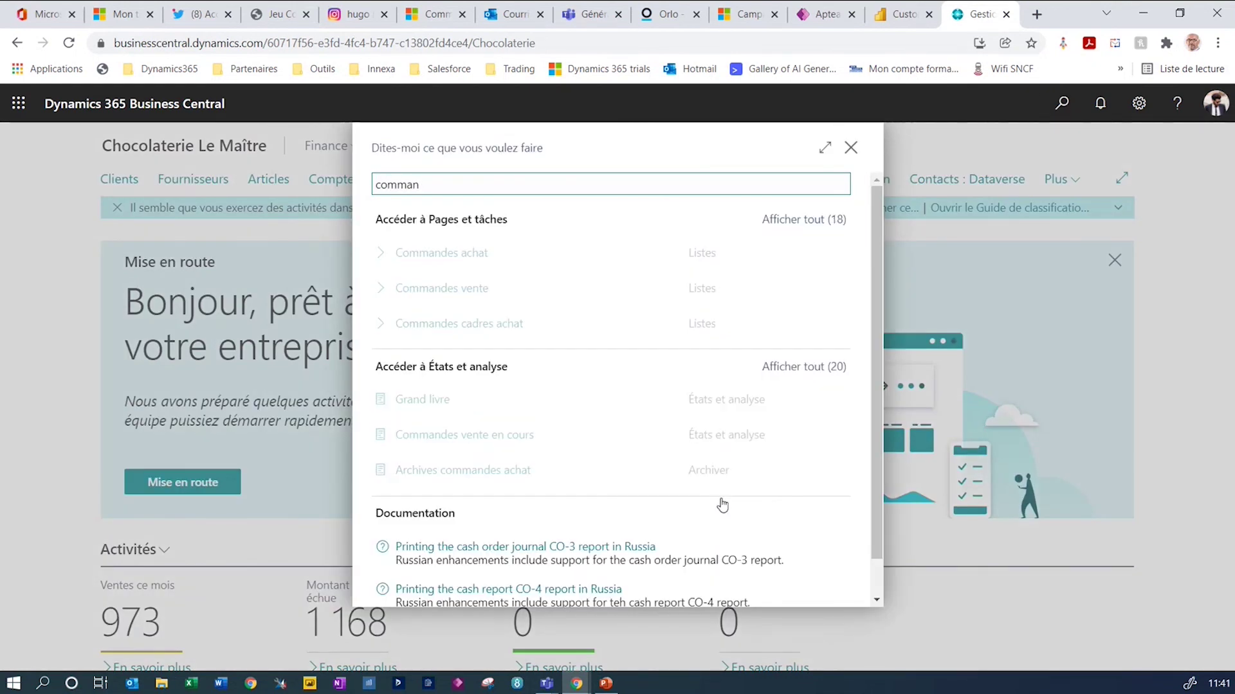
pyautogui.write('de')
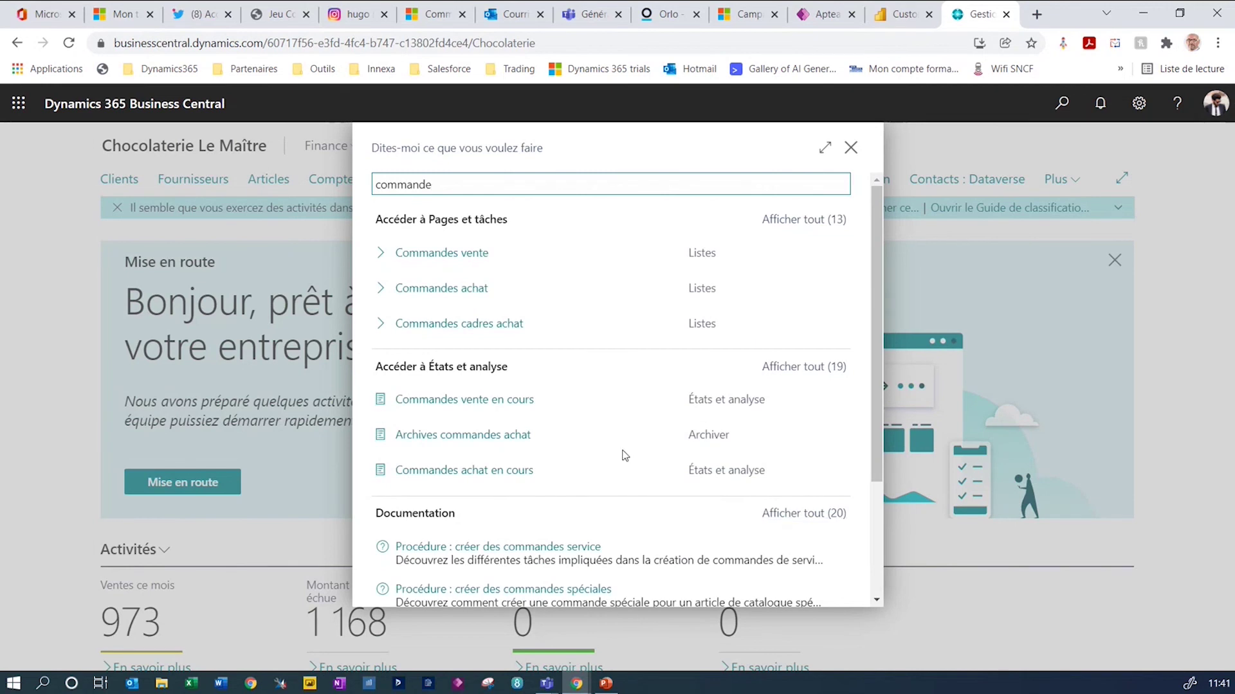
pyautogui.click(789, 219)
pyautogui.scroll(-5, 550, 450)
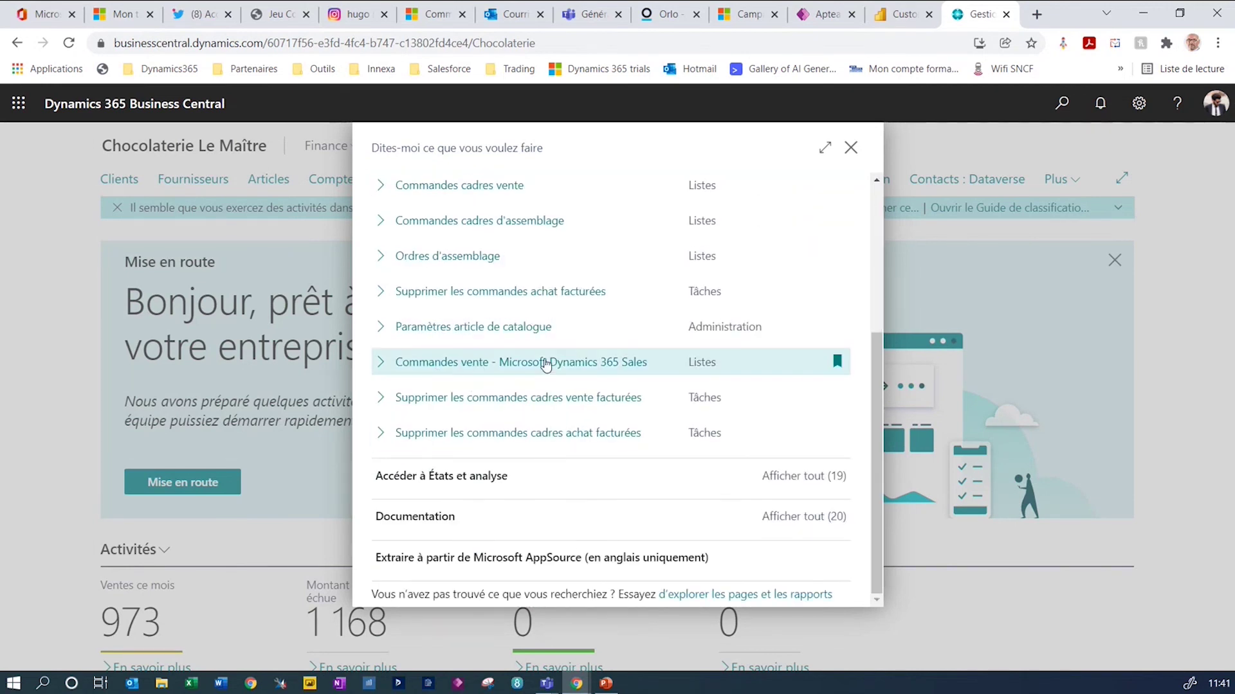
pyautogui.click(546, 363)
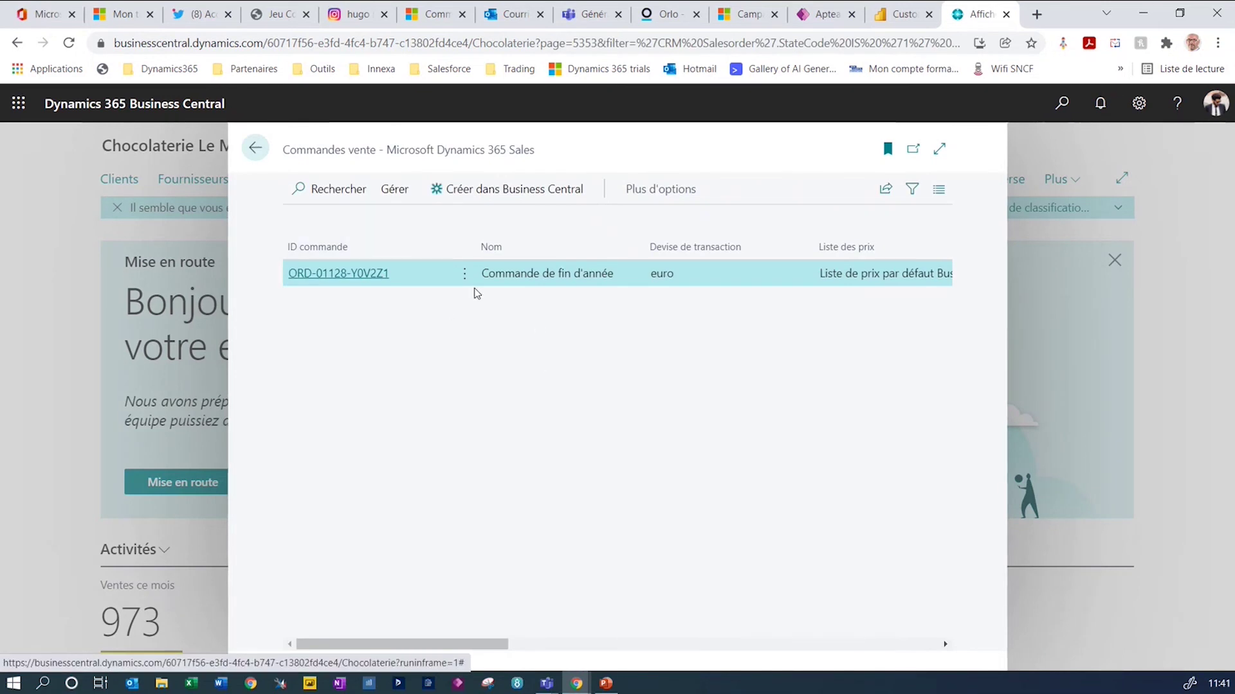
# Create the Commande de fin d'année order in Business Central and post it with a new order, using Livrer et facturer
pyautogui.click(504, 190)
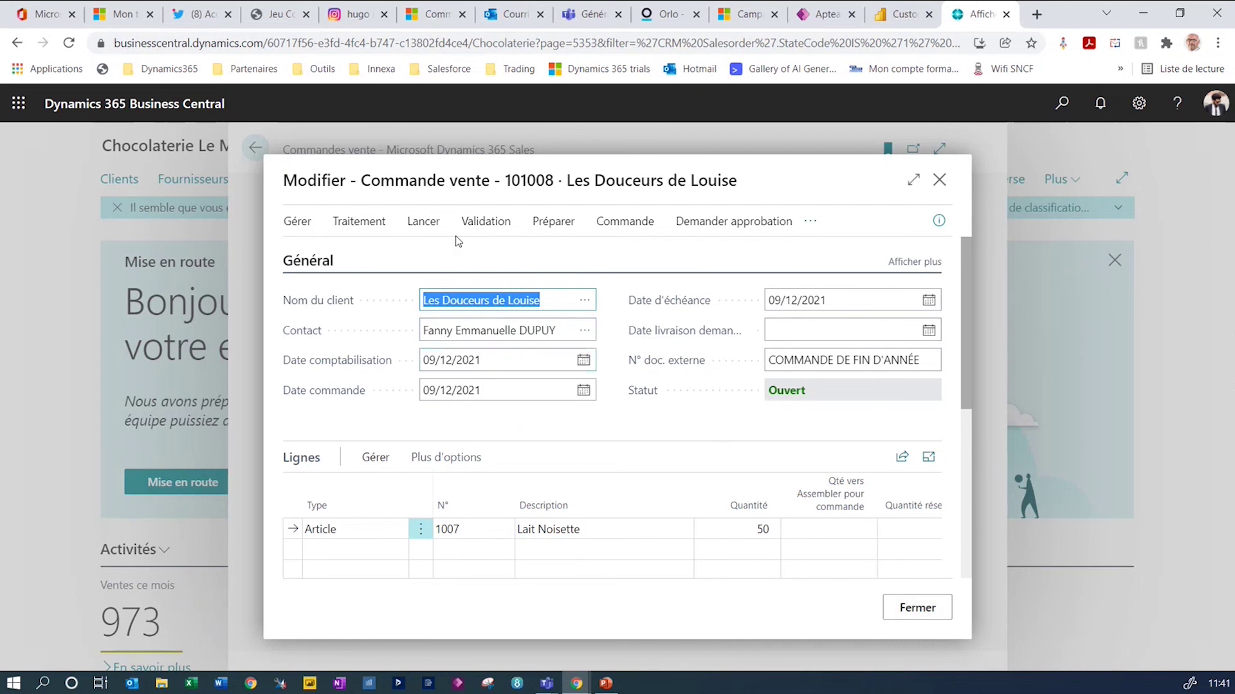
pyautogui.click(475, 226)
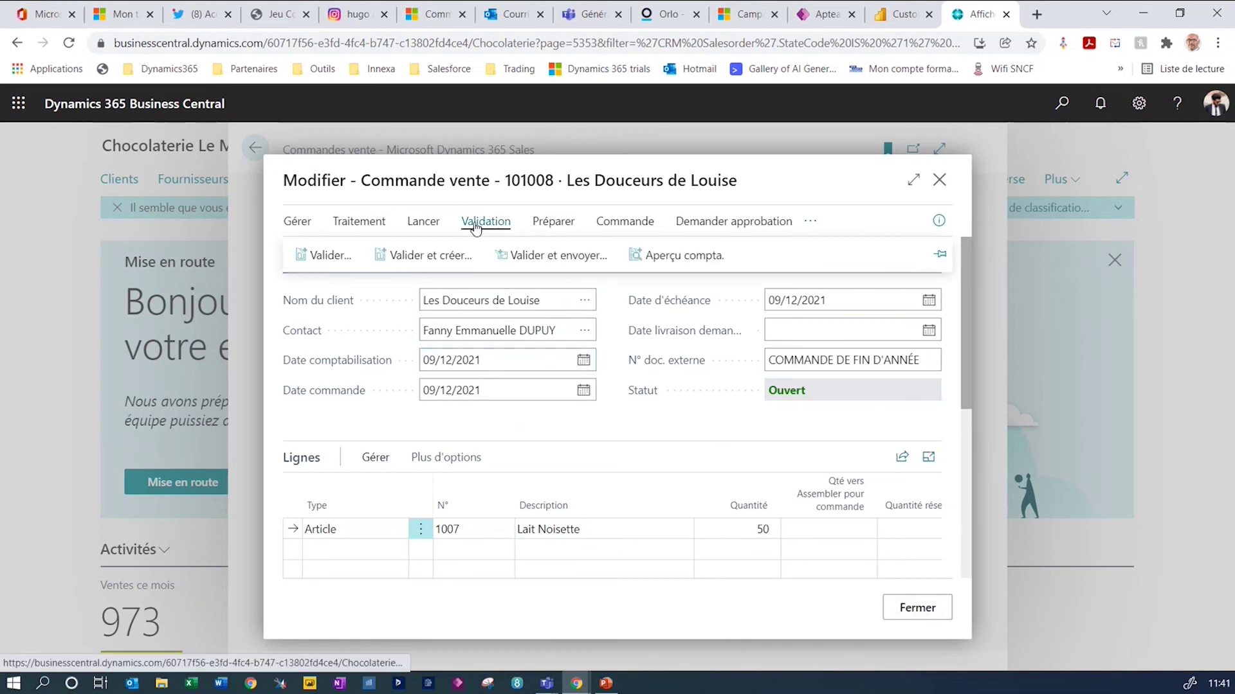
pyautogui.click(445, 257)
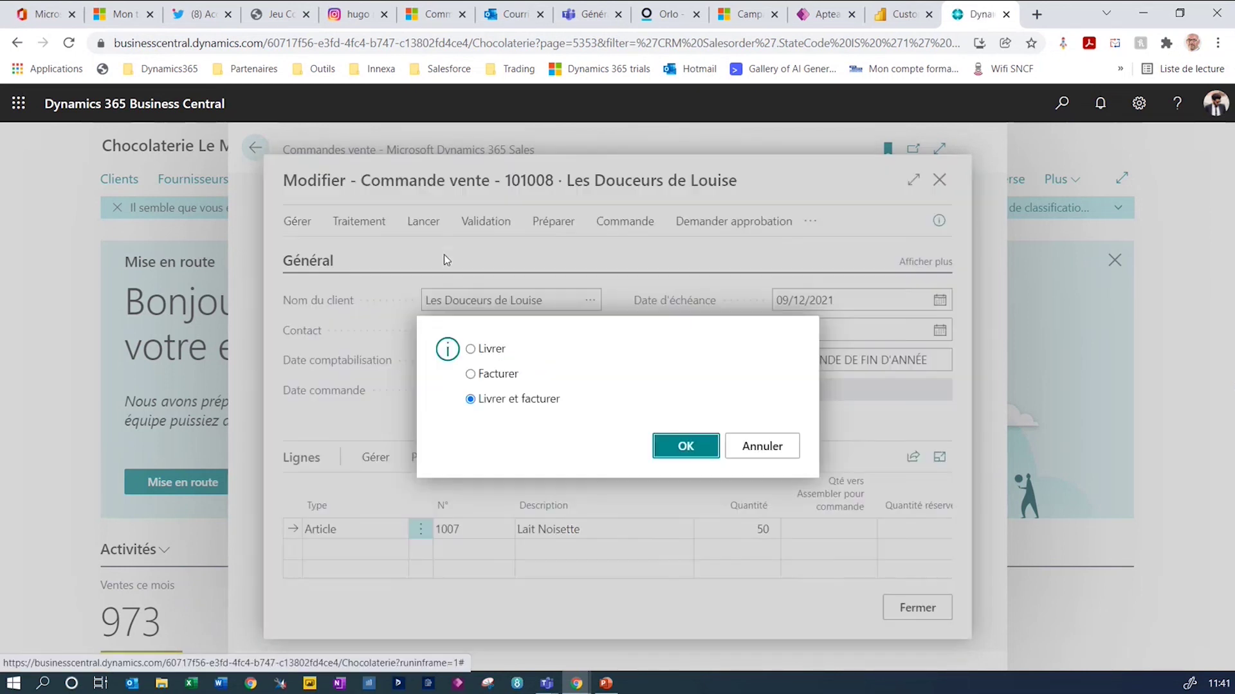
pyautogui.click(670, 450)
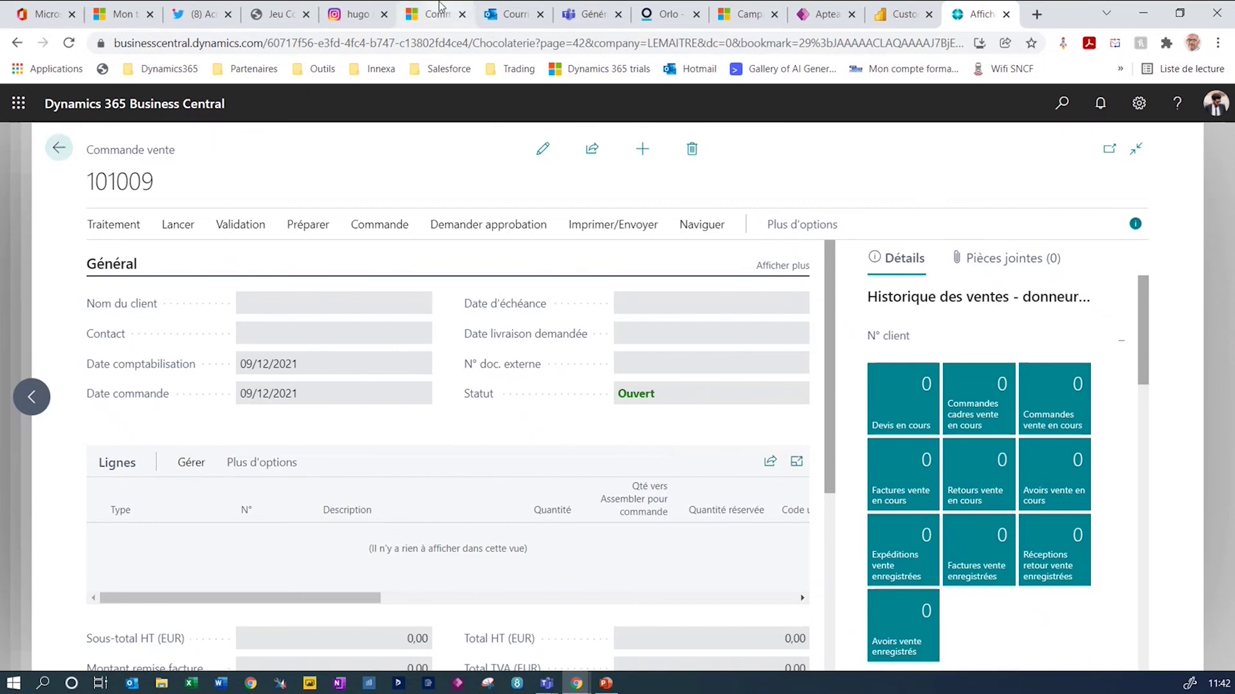
# Switch to the Confirmation de commande email in Outlook, try its Business Central add-in, and return to Business Central
pyautogui.click(511, 15)
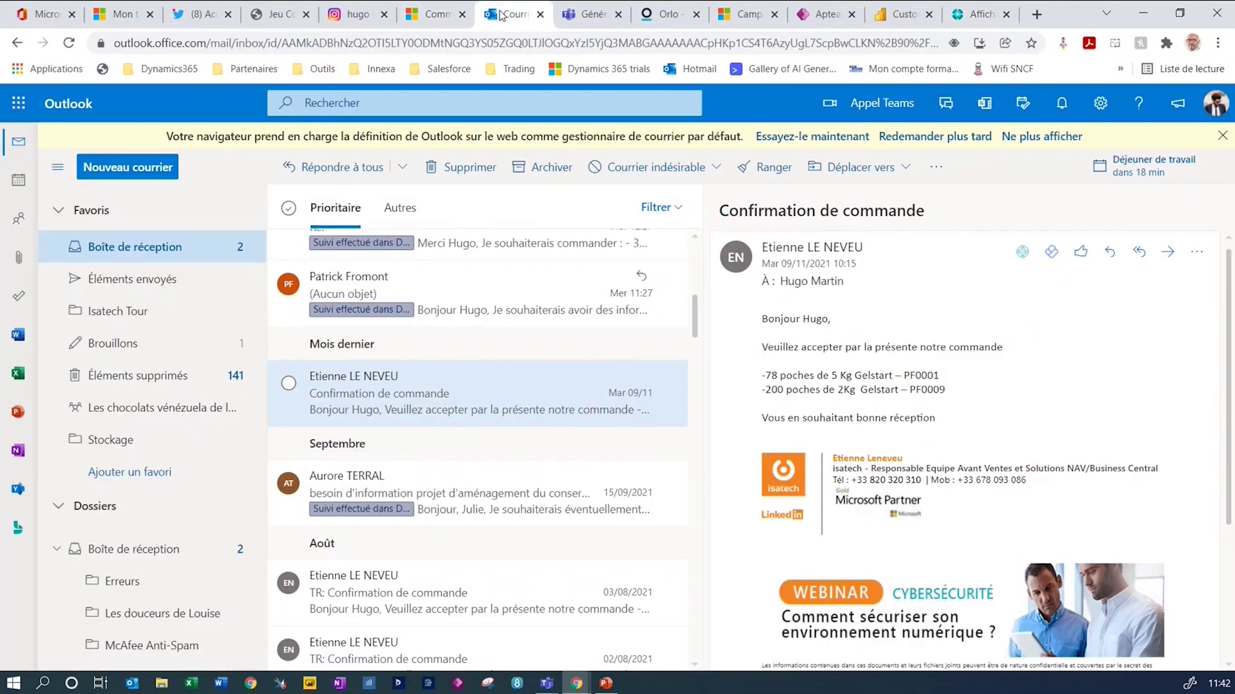
pyautogui.click(1024, 260)
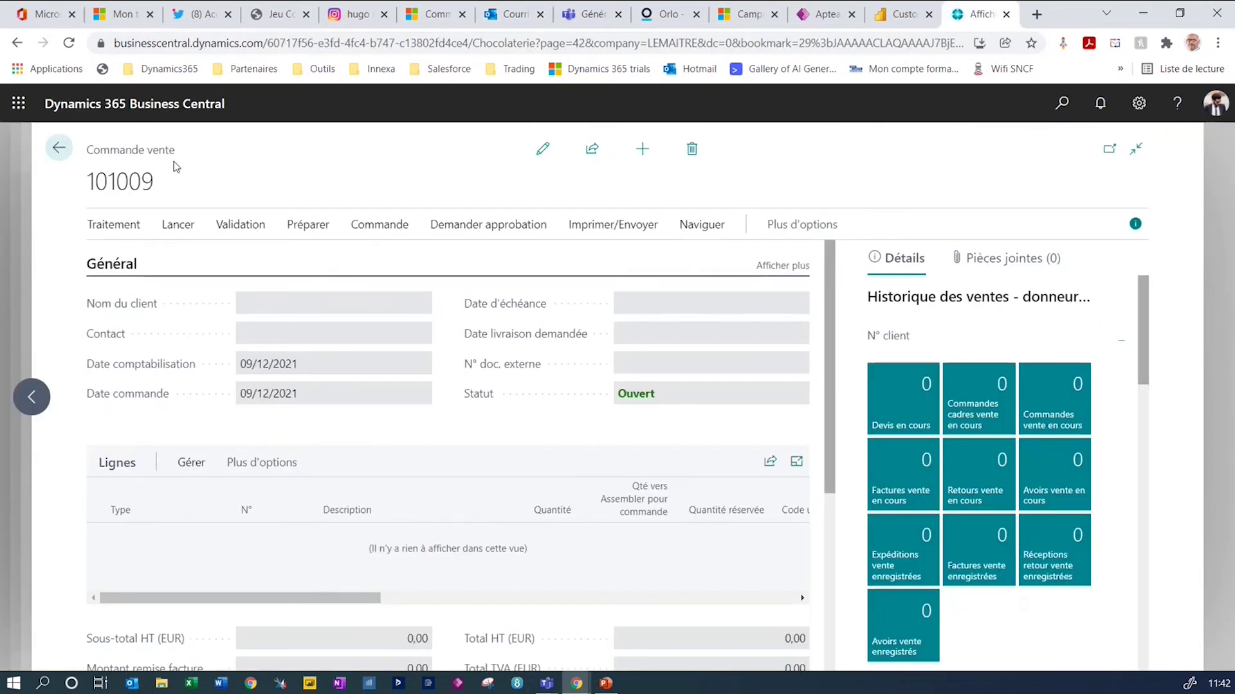
# Close the blank sales order and error messages pages in Business Central, and return to the Commande de fin d'année order in Mon CRM
pyautogui.click(60, 149)
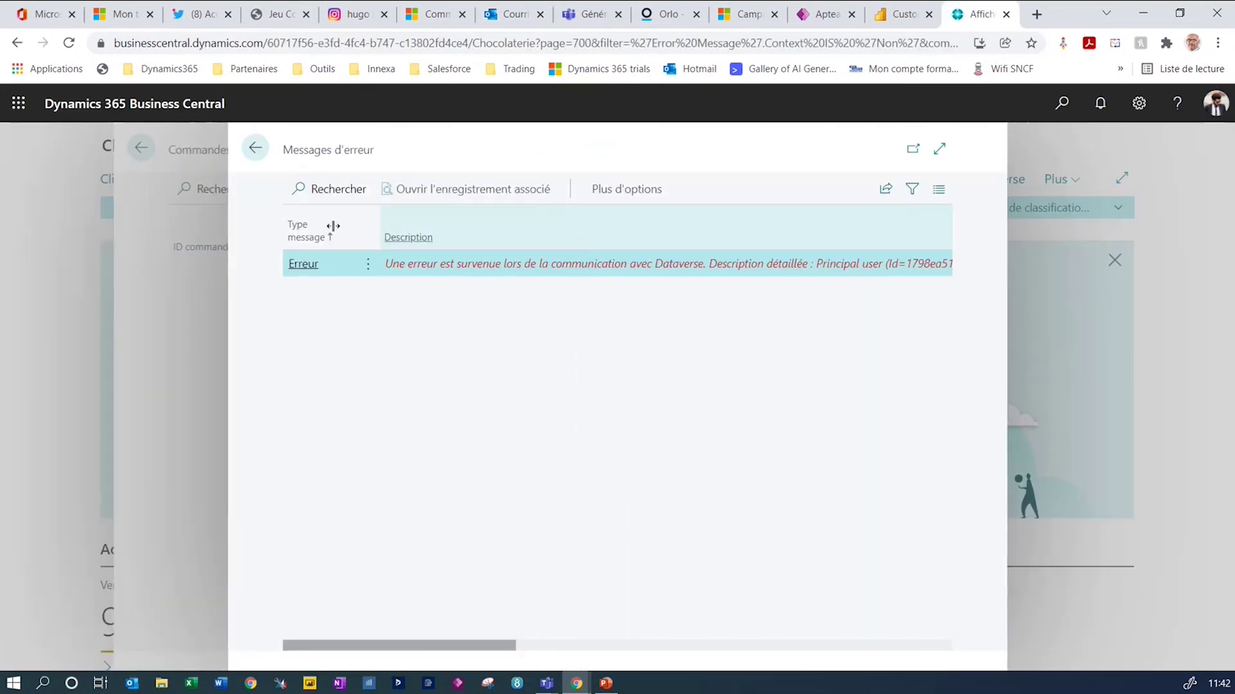
pyautogui.click(257, 147)
pyautogui.click(746, 14)
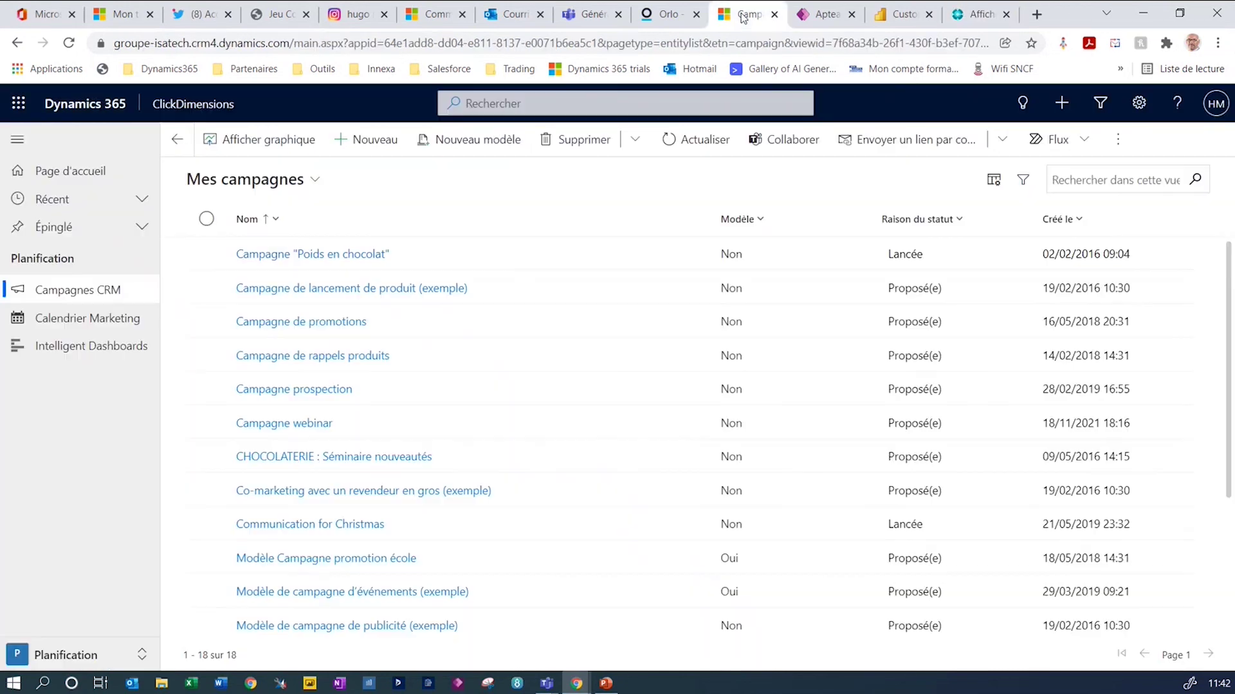
pyautogui.click(437, 18)
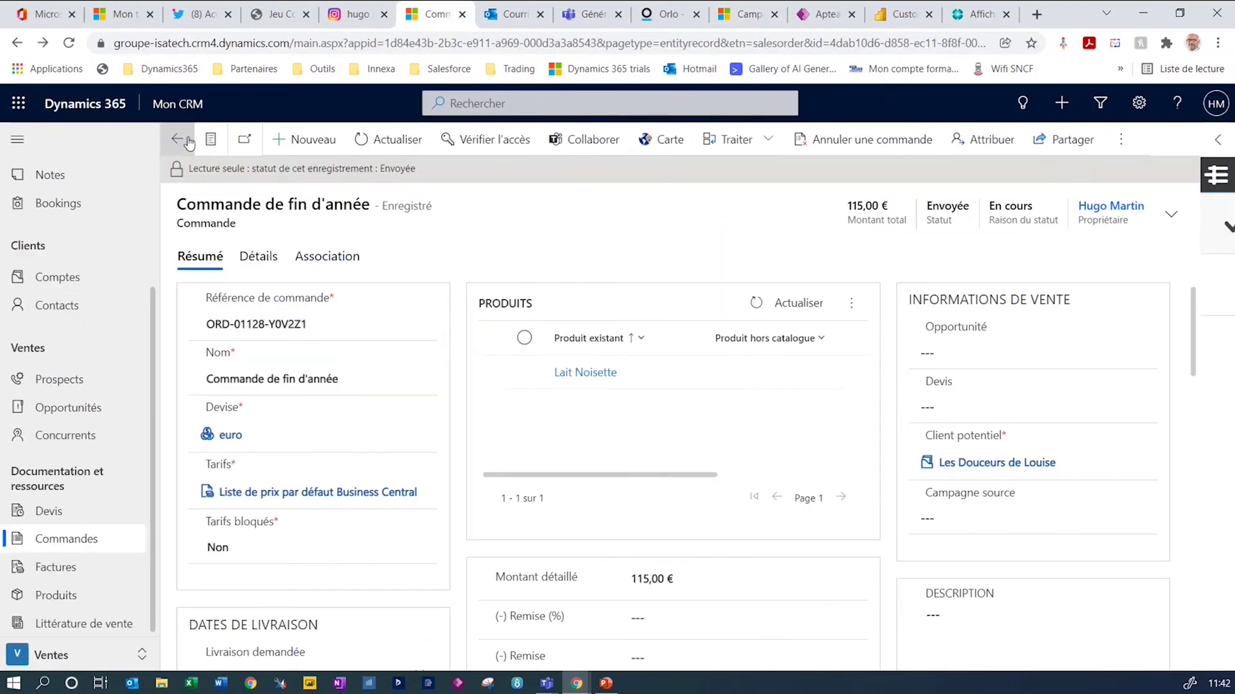